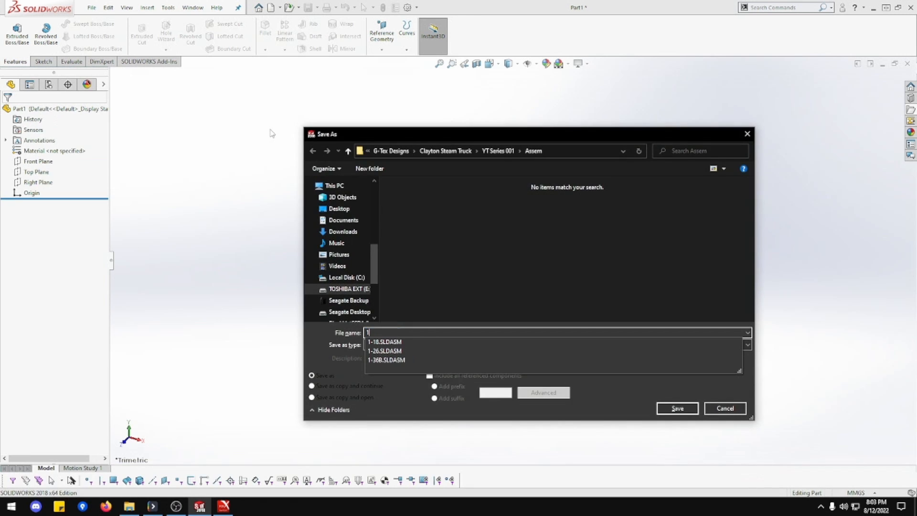
Save the new part as 1-38F in the YT Series 001 folder, replacing the existing file
{"action": "type", "text": "38"}
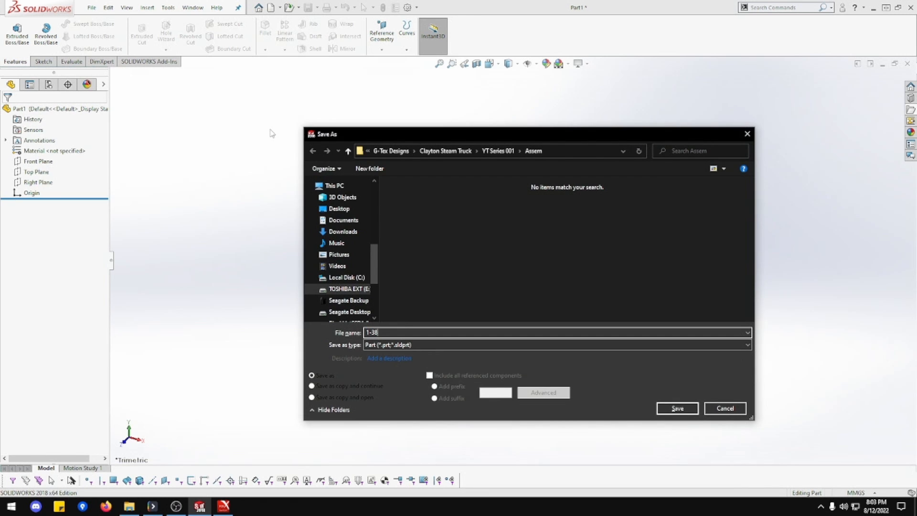
{"action": "type", "text": "F"}
{"action": "left_click", "coordinate": [502, 151]}
{"action": "type", "text": "1-"}
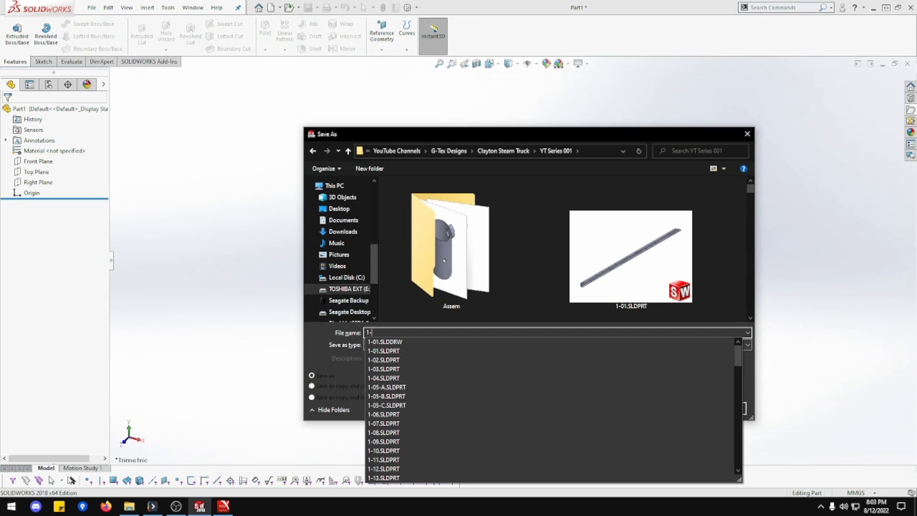
{"action": "type", "text": "38F"}
{"action": "key", "text": "Return"}
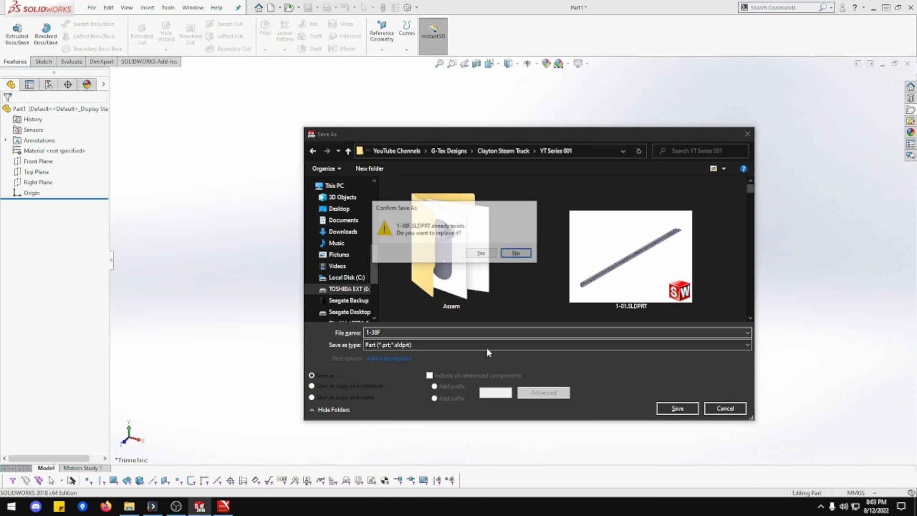
{"action": "left_click", "coordinate": [482, 253]}
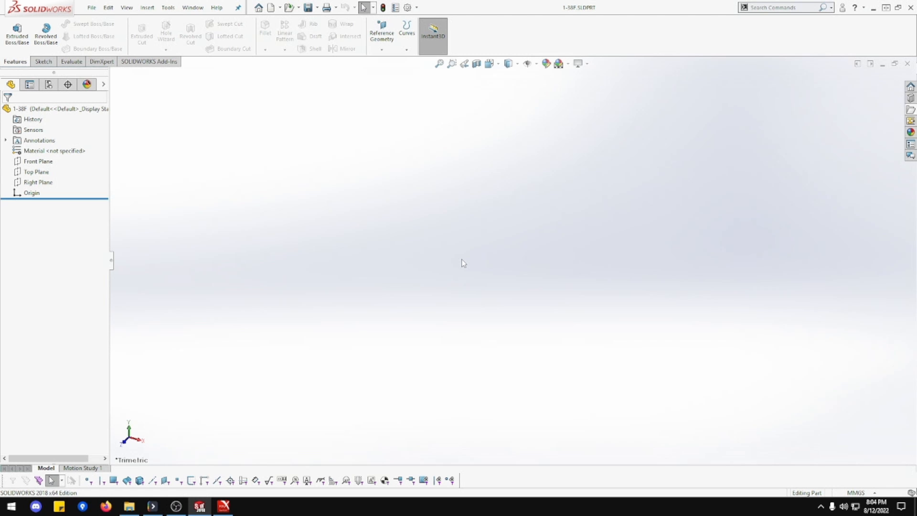
Sketch two separate center rectangles on the Top Plane, the upper about 143 by 28 mm and the second below it, offset sideways
{"action": "right_click", "coordinate": [42, 178]}
{"action": "left_click", "coordinate": [48, 159]}
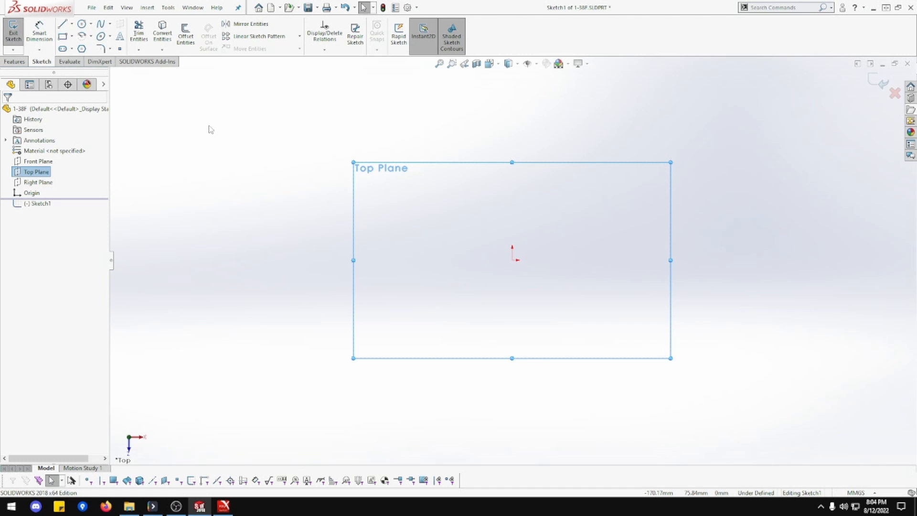
{"action": "left_click", "coordinate": [72, 37]}
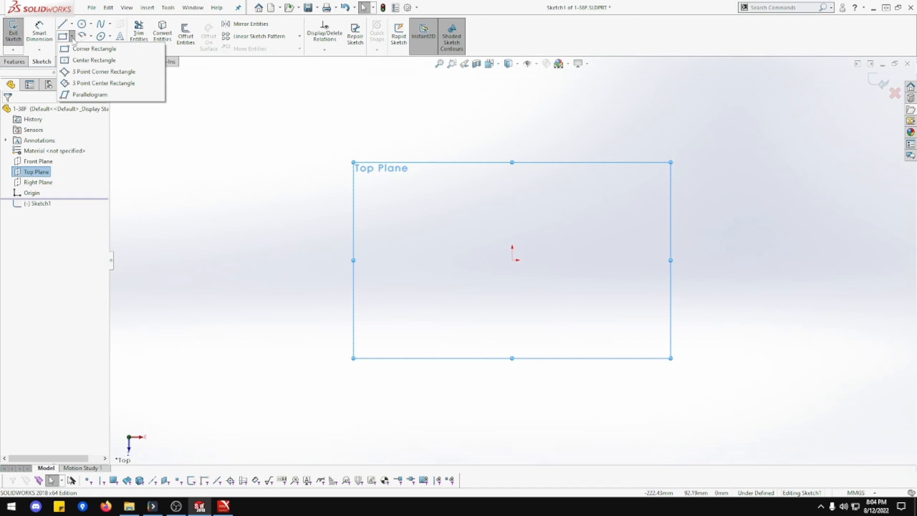
{"action": "left_click", "coordinate": [65, 60]}
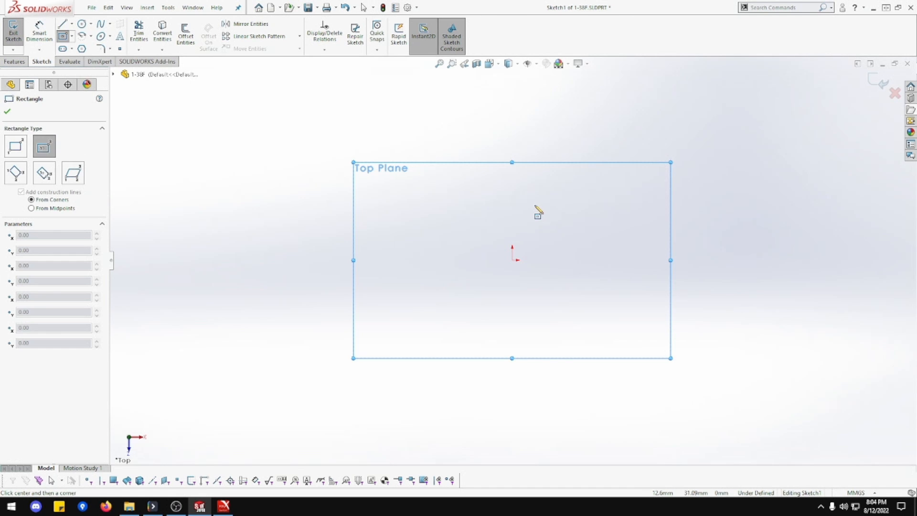
{"action": "left_click", "coordinate": [591, 204]}
{"action": "left_click", "coordinate": [464, 229]}
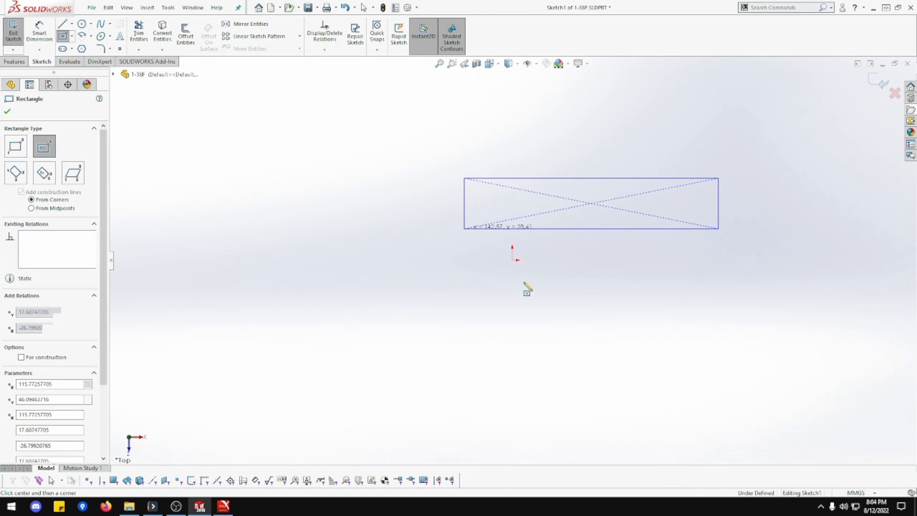
{"action": "left_click", "coordinate": [711, 302]}
{"action": "left_click", "coordinate": [567, 326]}
{"action": "key", "text": "Escape"}
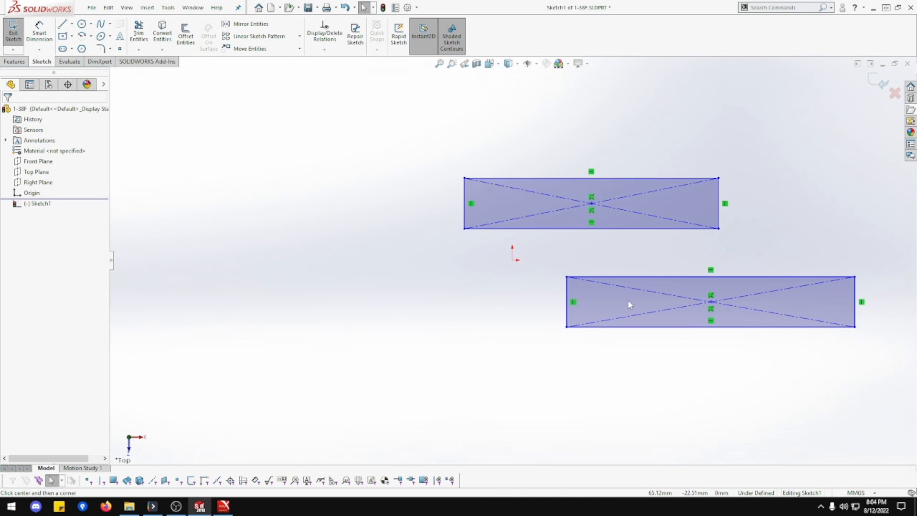
Dimension the heights of the upper and lower rectangles to 2 mm each
{"action": "left_click", "coordinate": [46, 38]}
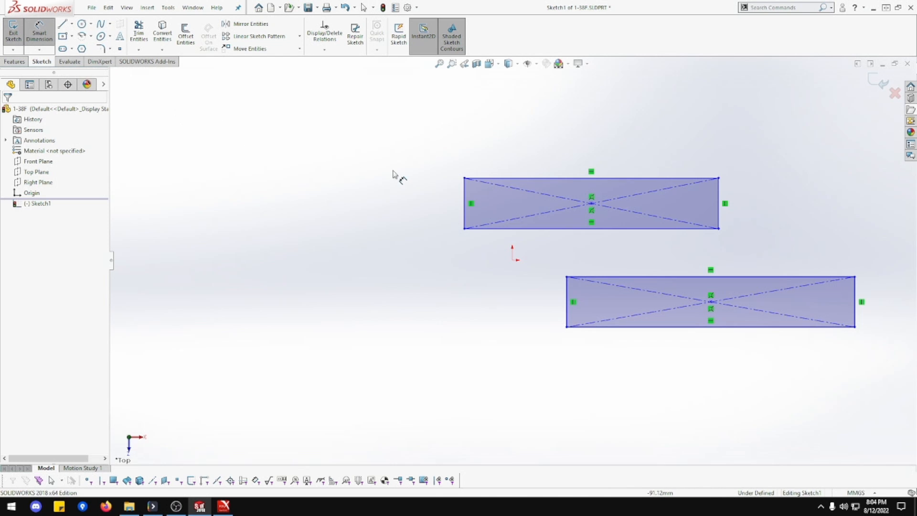
{"action": "left_click", "coordinate": [465, 206]}
{"action": "left_click", "coordinate": [421, 131]}
{"action": "type", "text": "28.40716011mm"}
{"action": "key", "text": "Return"}
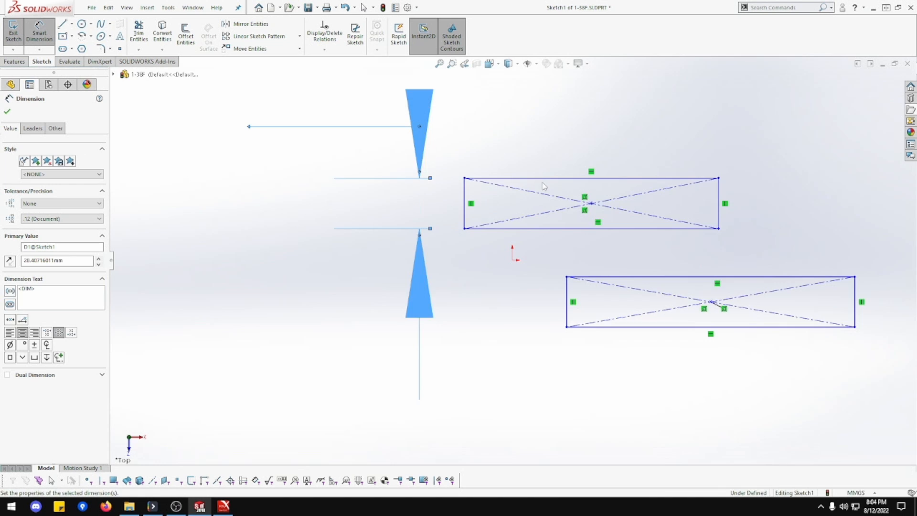
{"action": "left_click", "coordinate": [569, 301]}
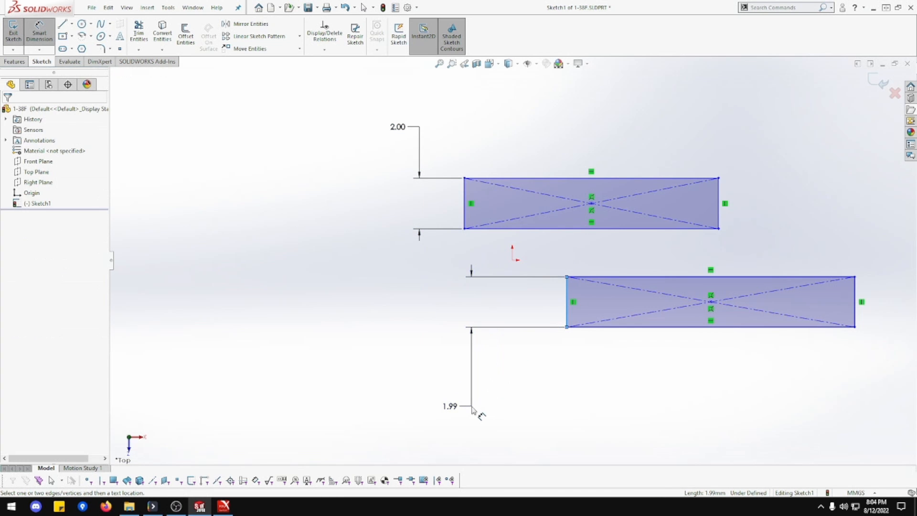
{"action": "left_click", "coordinate": [472, 408]}
{"action": "type", "text": "2.00mm"}
{"action": "key", "text": "Return"}
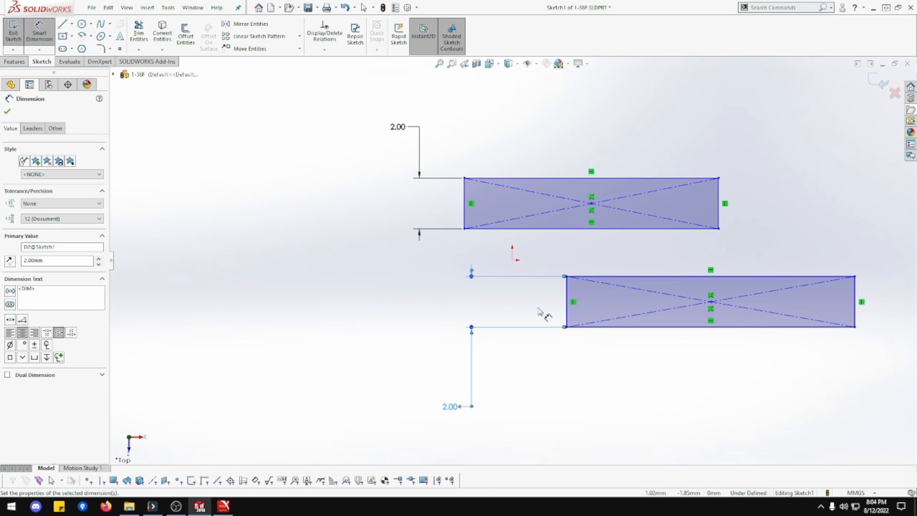
Dimension the gap between the facing horizontal edges of the two rectangles to 6 mm
{"action": "left_click", "coordinate": [594, 276]}
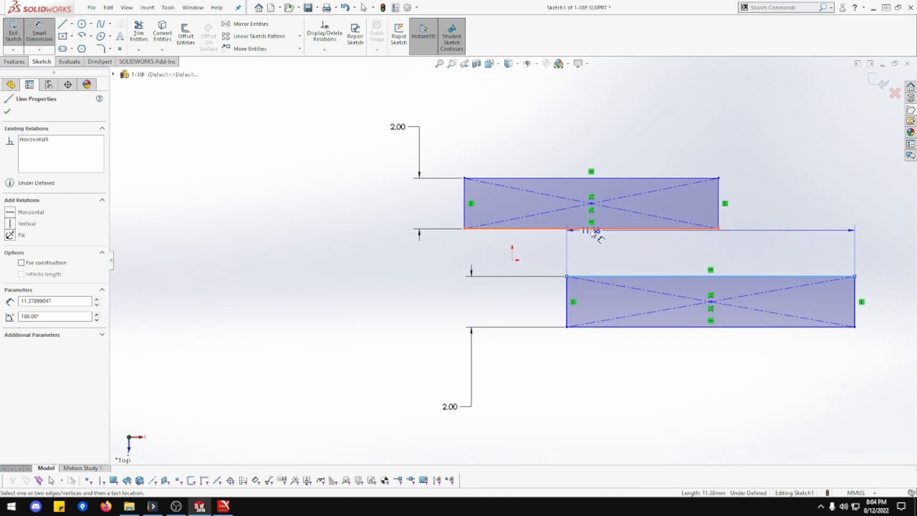
{"action": "left_click", "coordinate": [594, 229]}
{"action": "left_click", "coordinate": [598, 250]}
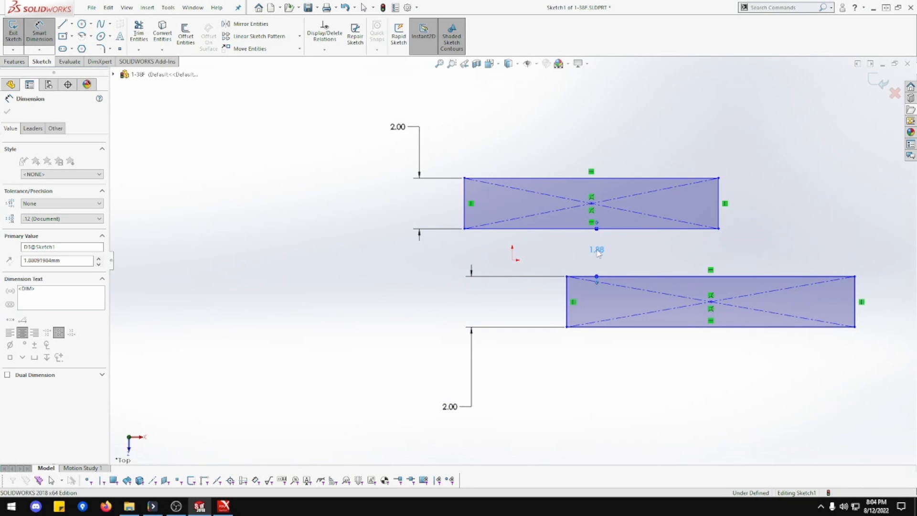
{"action": "type", "text": "6"}
{"action": "key", "text": "Return"}
{"action": "scroll", "coordinate": [554, 236], "scroll_direction": "up", "scroll_amount": 2}
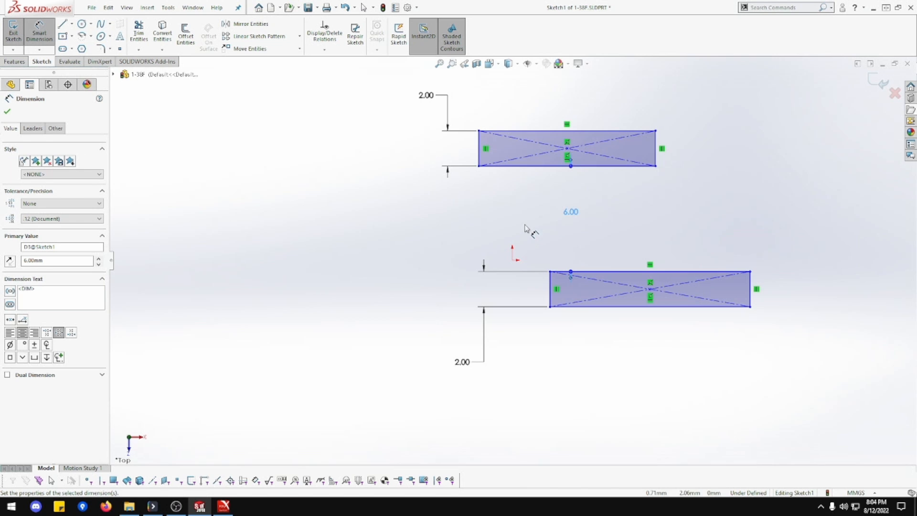
{"action": "key", "text": "Escape"}
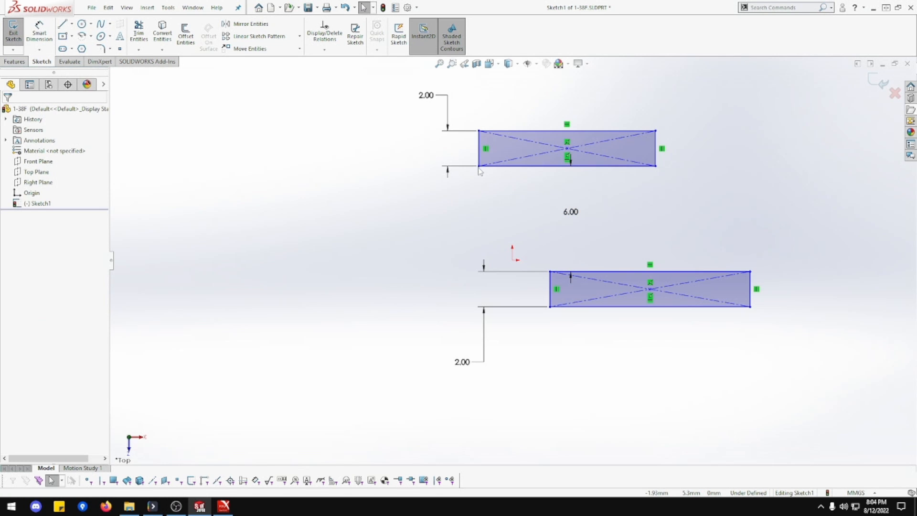
Add vertical relations between the facing left corners and between the facing right corners of the two rectangles
{"action": "left_click", "coordinate": [479, 166]}
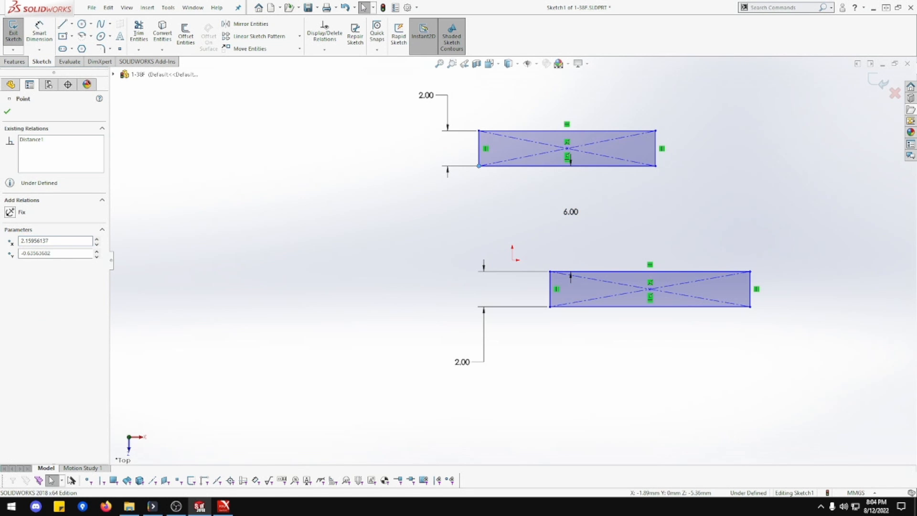
{"action": "left_click", "coordinate": [550, 271], "text": "ctrl"}
{"action": "left_click", "coordinate": [592, 230]}
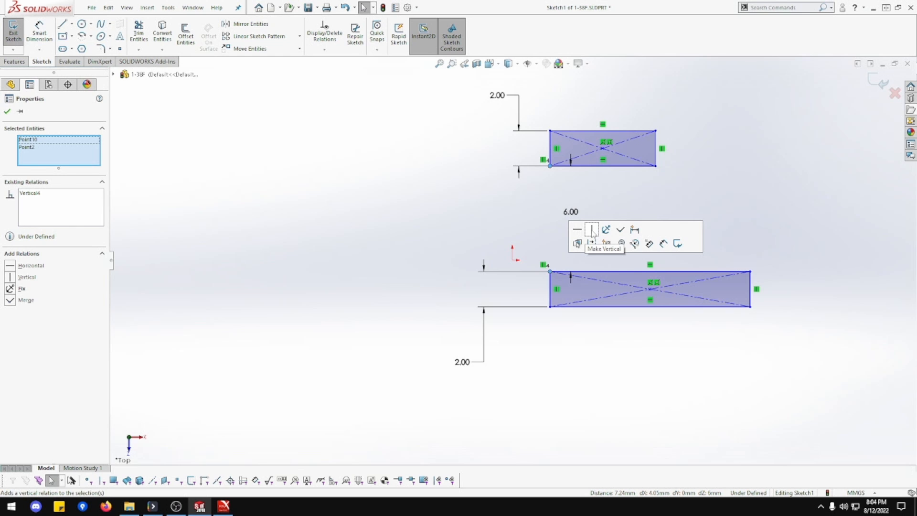
{"action": "left_click", "coordinate": [656, 167]}
{"action": "left_click", "coordinate": [751, 272], "text": "ctrl"}
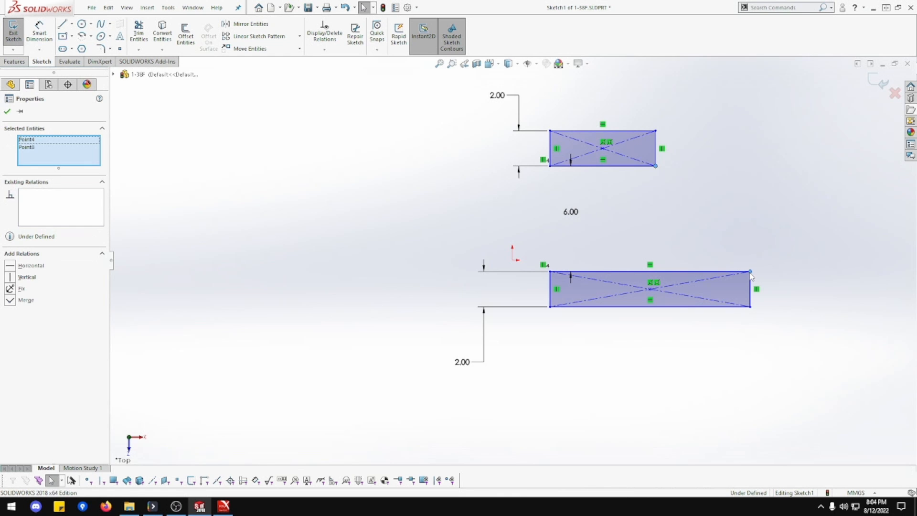
{"action": "left_click", "coordinate": [792, 231]}
{"action": "left_click", "coordinate": [624, 218]}
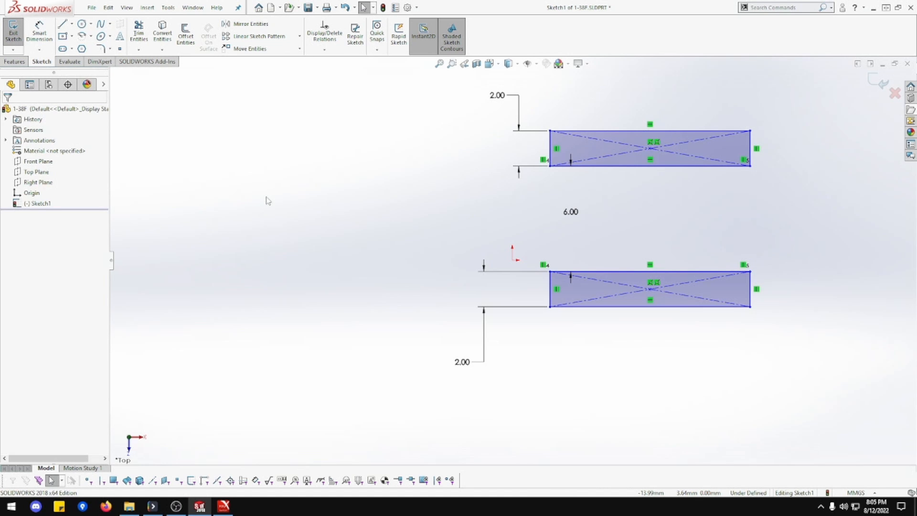
Dimension the upper rectangle's top edge with the length 18+3+3, giving 24 mm
{"action": "left_click", "coordinate": [40, 33]}
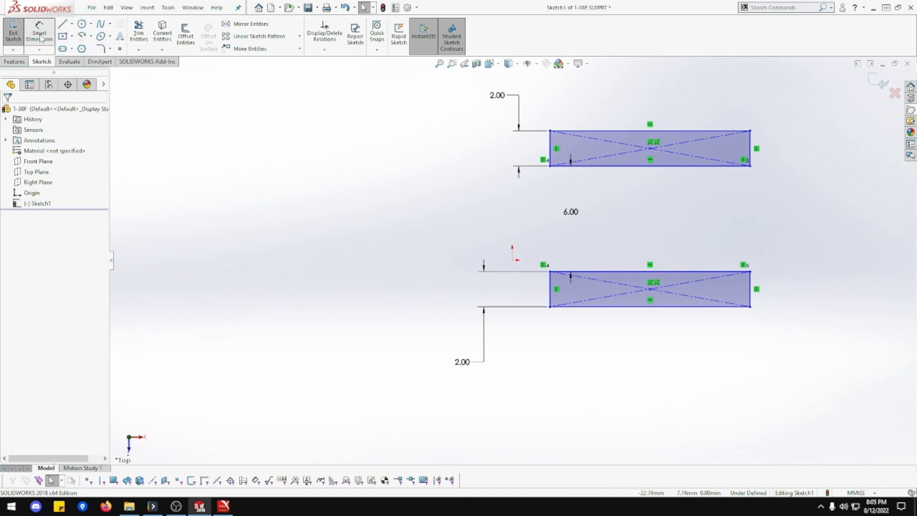
{"action": "left_click", "coordinate": [673, 131]}
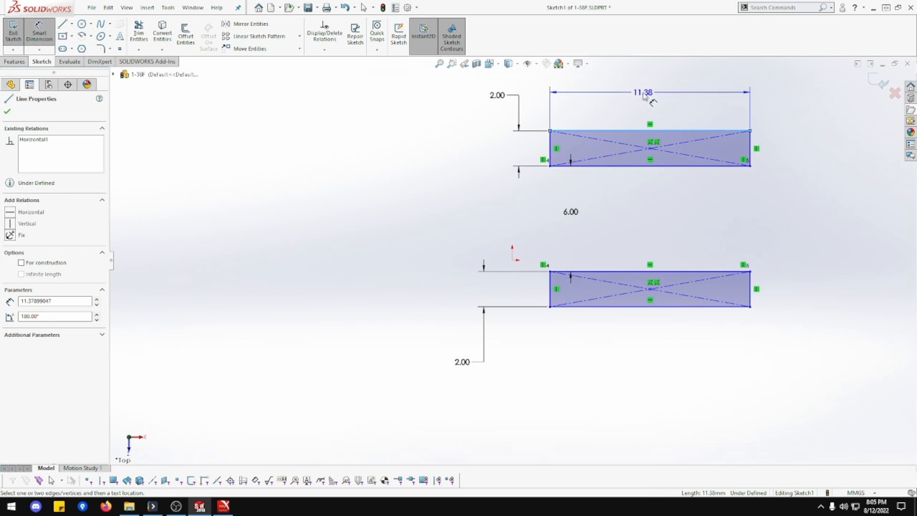
{"action": "left_click", "coordinate": [643, 96]}
{"action": "type", "text": "18+3+3"}
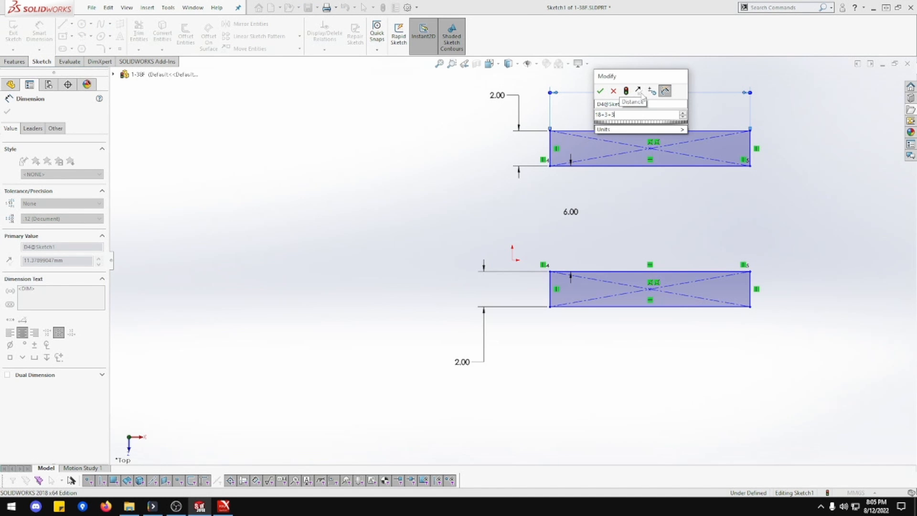
{"action": "key", "text": "Escape"}
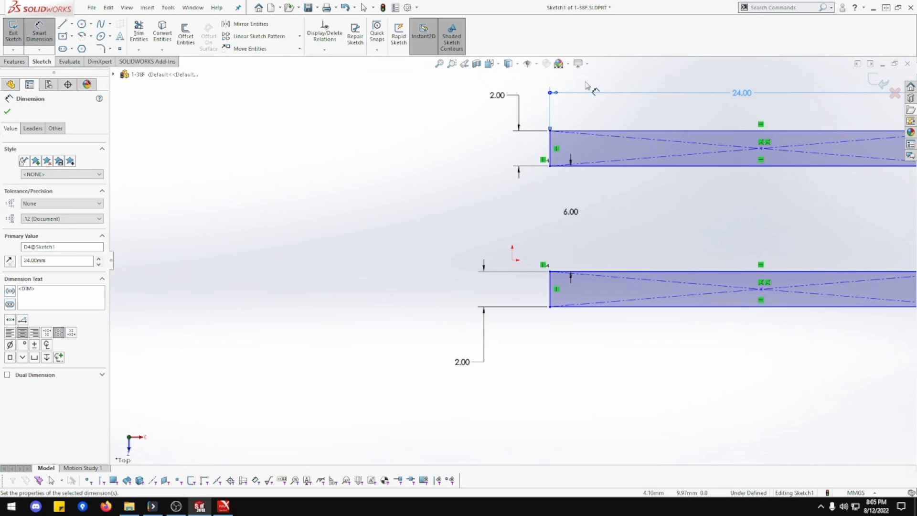
{"action": "left_click", "coordinate": [439, 64]}
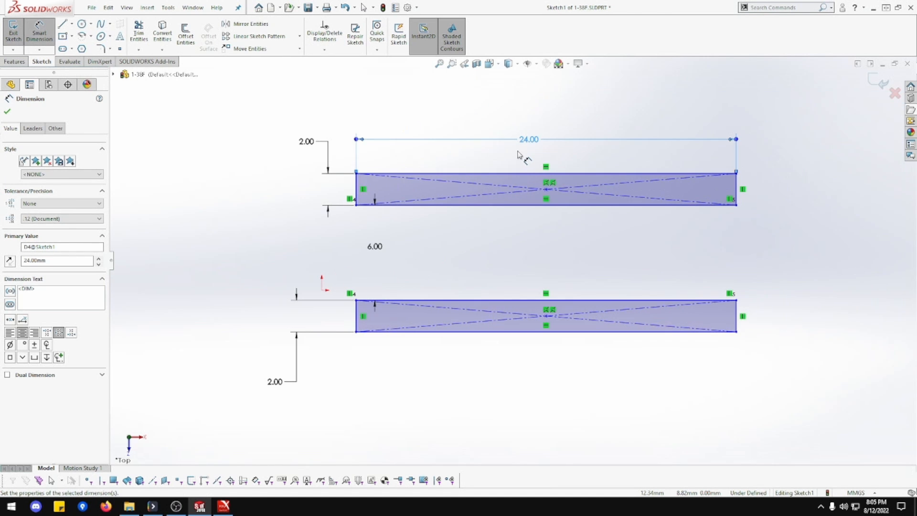
{"action": "left_click", "coordinate": [548, 205]}
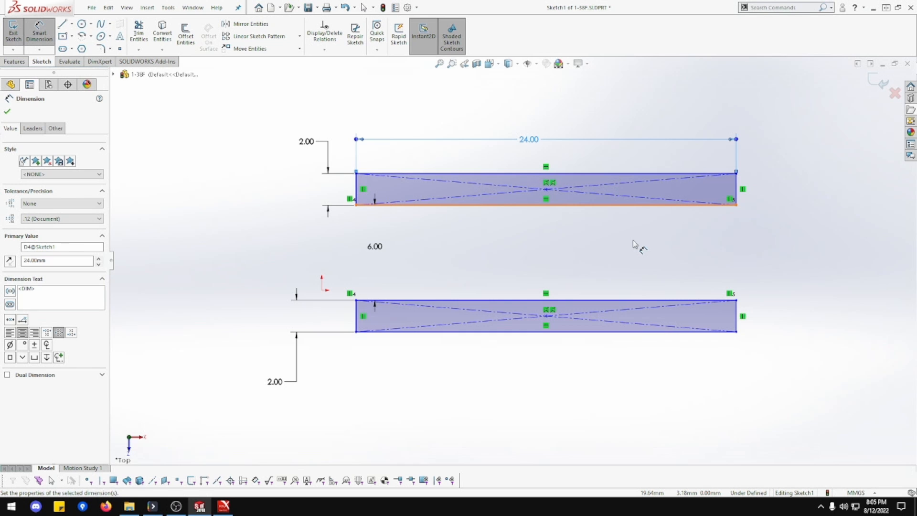
{"action": "key", "text": "Escape"}
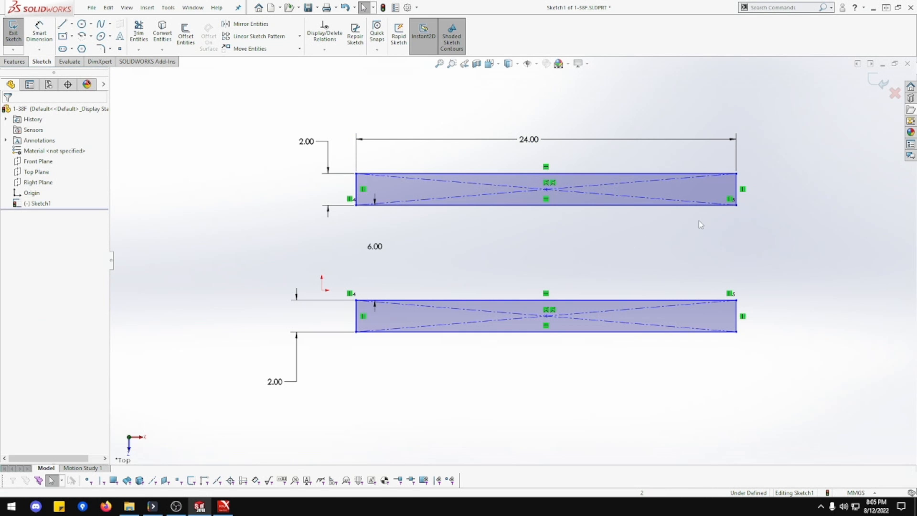
Make the lower rectangle's upper-left corner coincident with the sketch origin
{"action": "left_click_drag", "start_coordinate": [739, 208], "coordinate": [737, 209]}
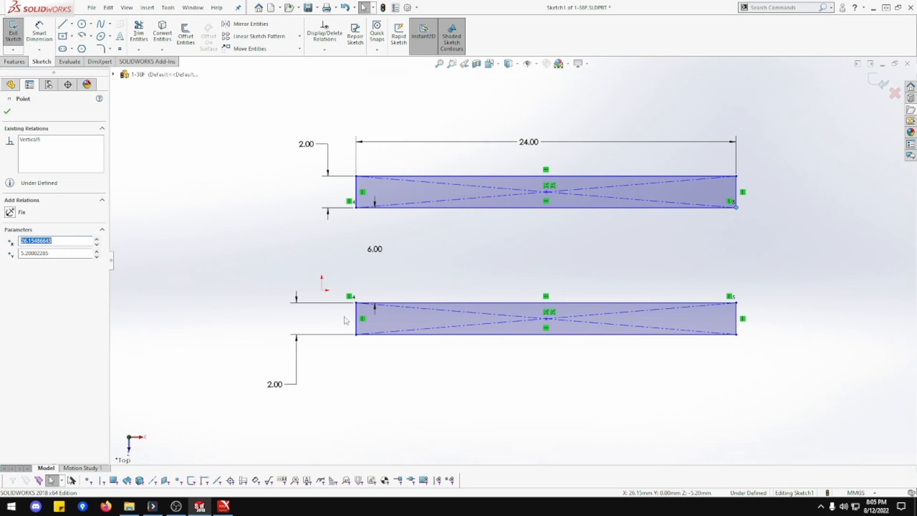
{"action": "left_click", "coordinate": [366, 257]}
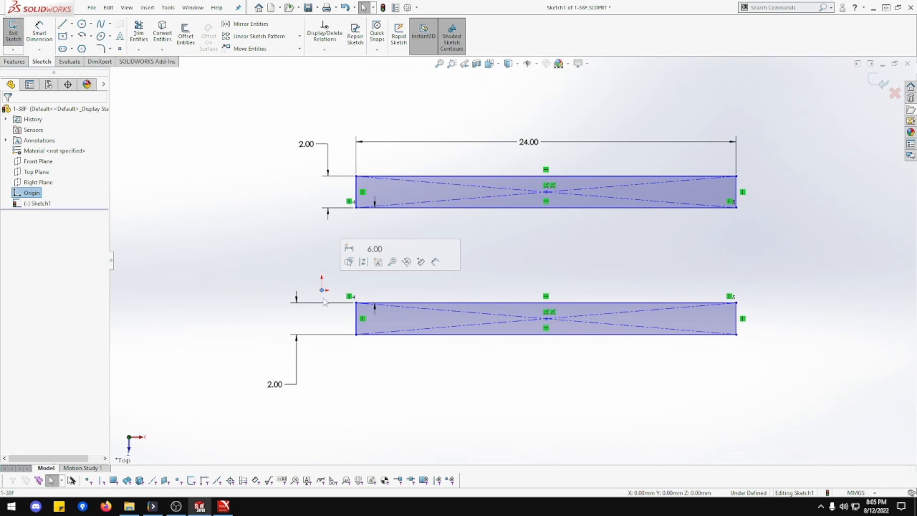
{"action": "left_click", "coordinate": [356, 303], "text": "ctrl"}
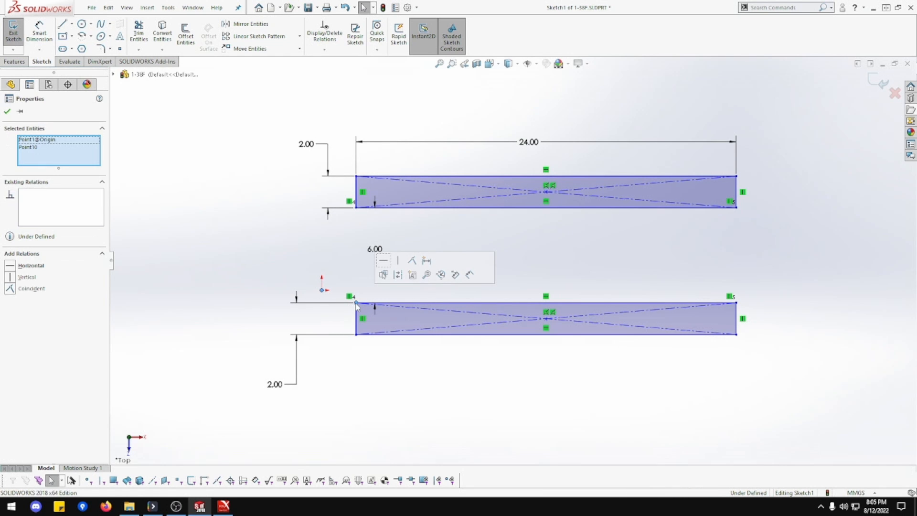
{"action": "left_click", "coordinate": [411, 262]}
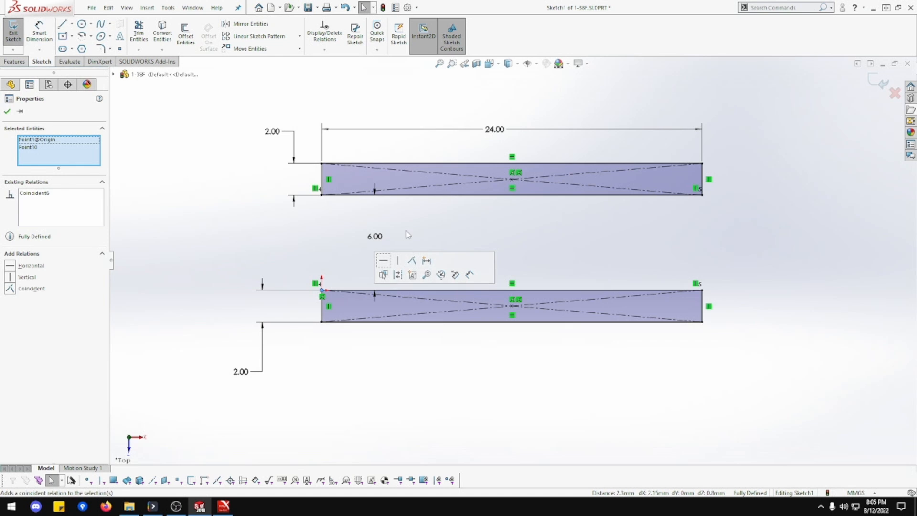
{"action": "left_click", "coordinate": [437, 223]}
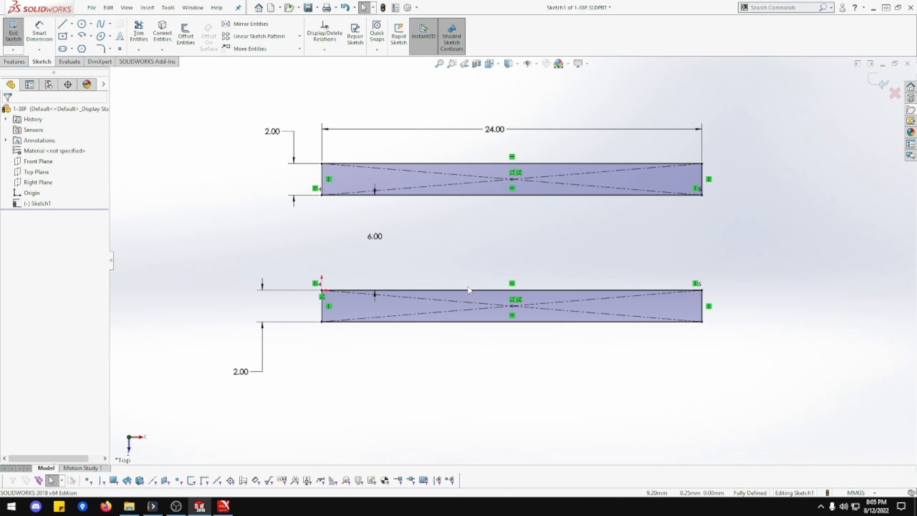
Extrude both rectangles 6 mm from the sketch plane with a Blind end condition
{"action": "left_click", "coordinate": [14, 62]}
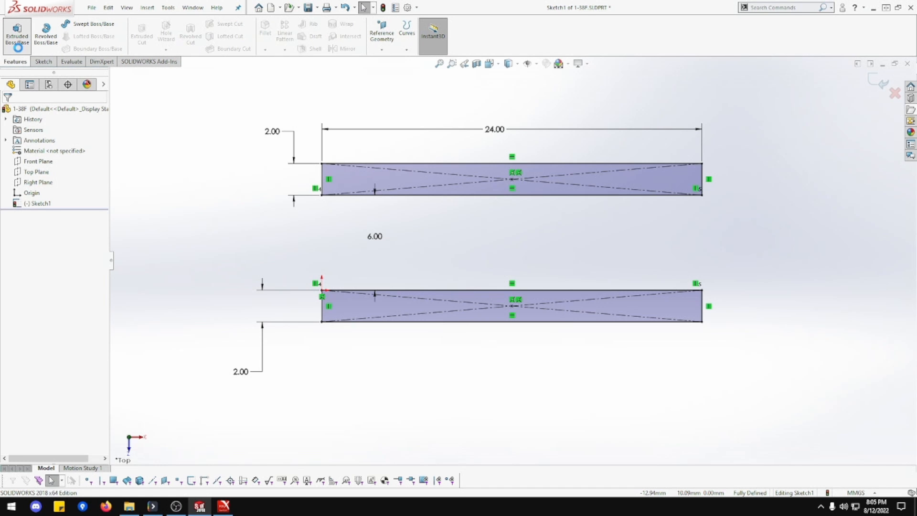
{"action": "left_click", "coordinate": [17, 32]}
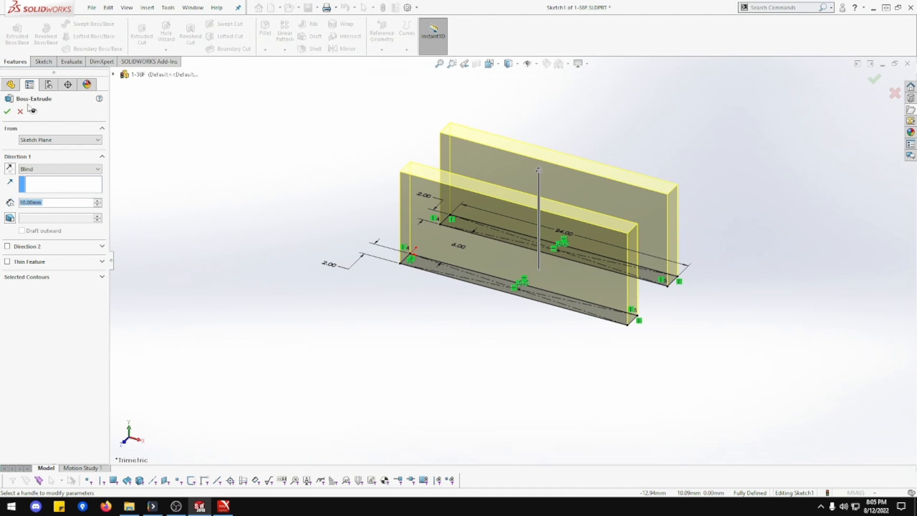
{"action": "left_click", "coordinate": [53, 169]}
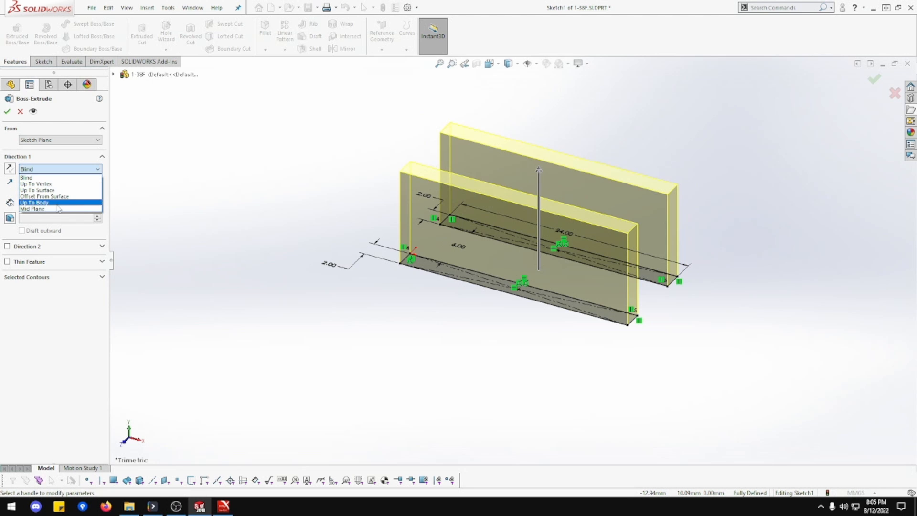
{"action": "left_click", "coordinate": [56, 204]}
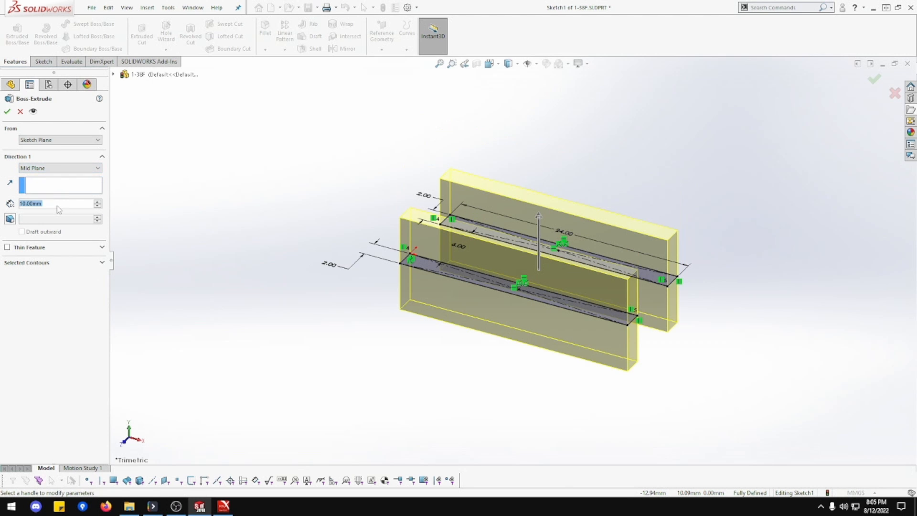
{"action": "left_click", "coordinate": [49, 168]}
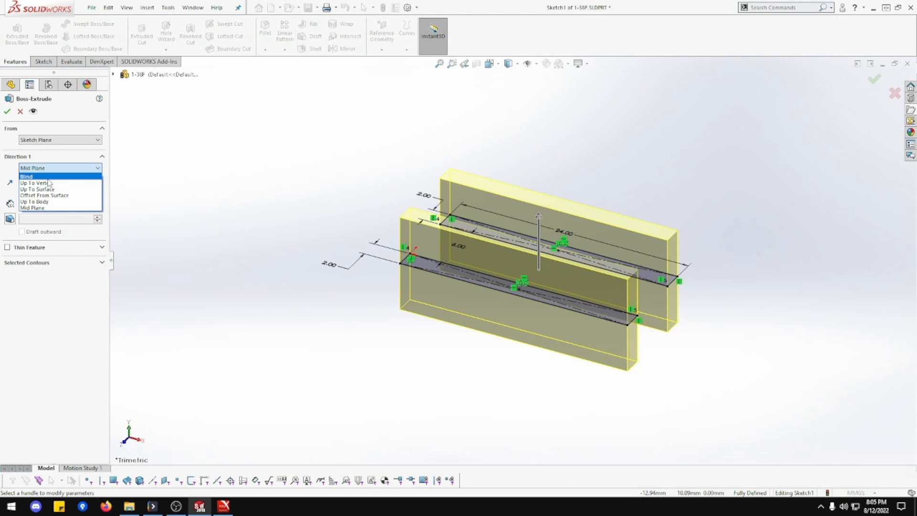
{"action": "left_click", "coordinate": [48, 177]}
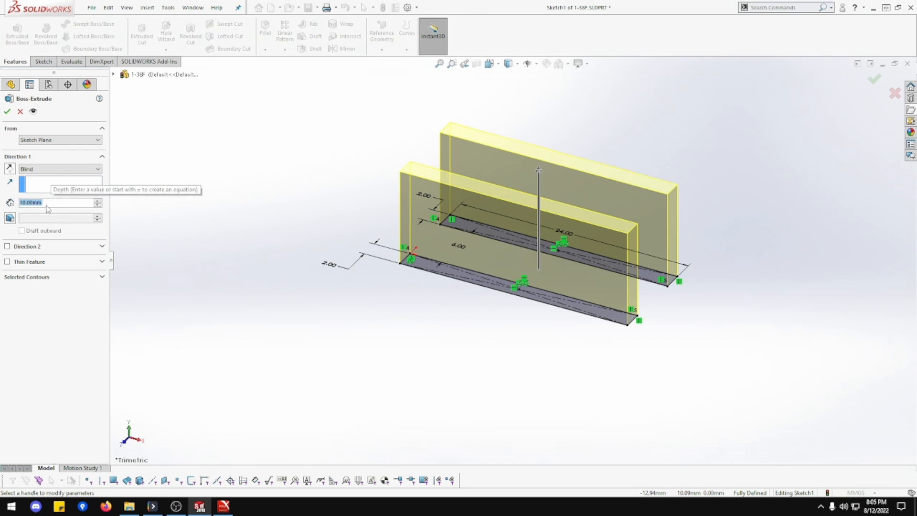
{"action": "type", "text": "6"}
{"action": "key", "text": "Return"}
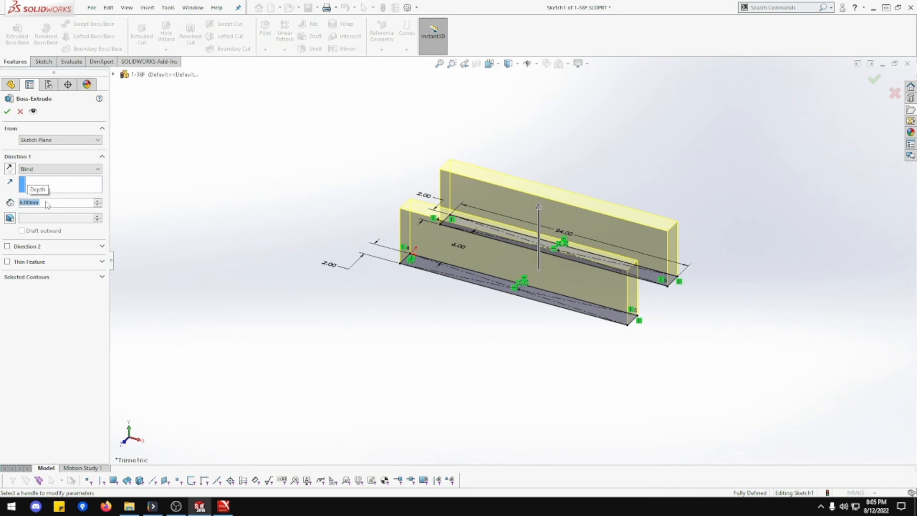
{"action": "left_click", "coordinate": [7, 111]}
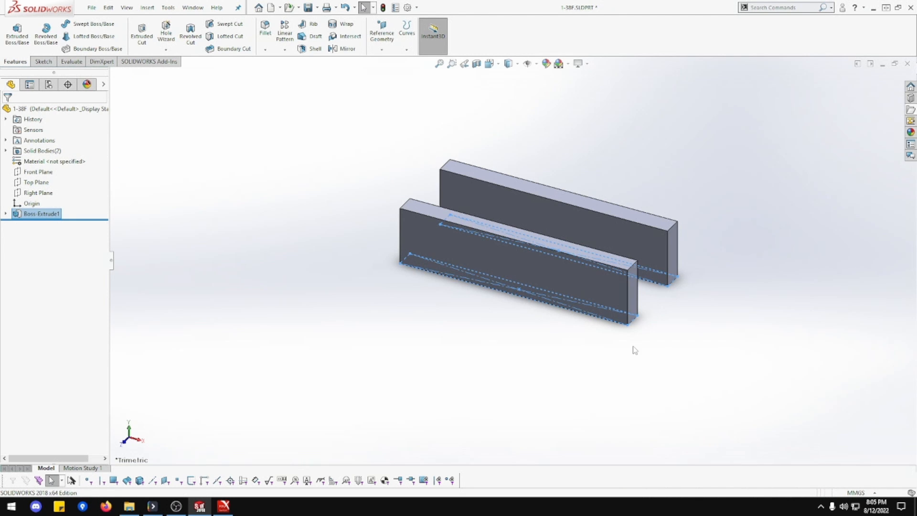
{"action": "left_click", "coordinate": [706, 351]}
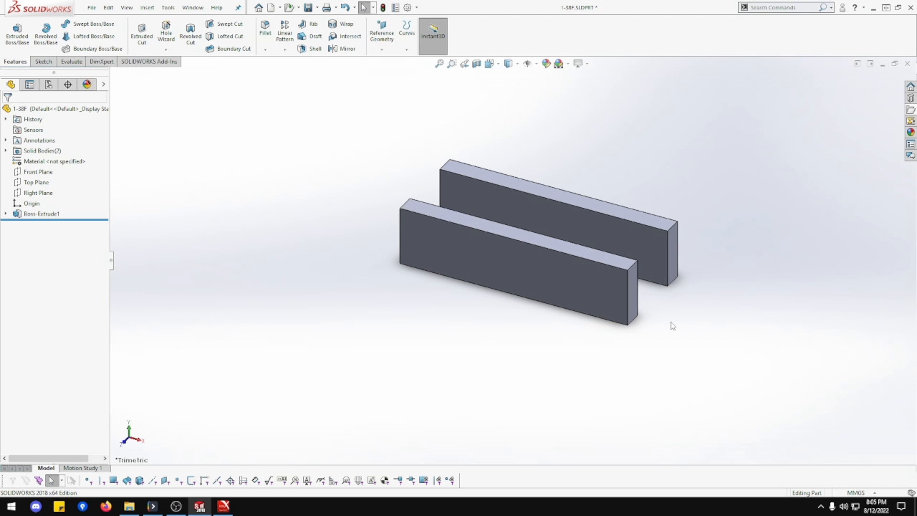
Examine the two extruded bars from several angles, including normal to their top faces and to the front bar's outer face
{"action": "middle_click_drag", "start_coordinate": [624, 334], "coordinate": [641, 310]}
{"action": "scroll", "coordinate": [639, 311], "scroll_direction": "down", "scroll_amount": 2}
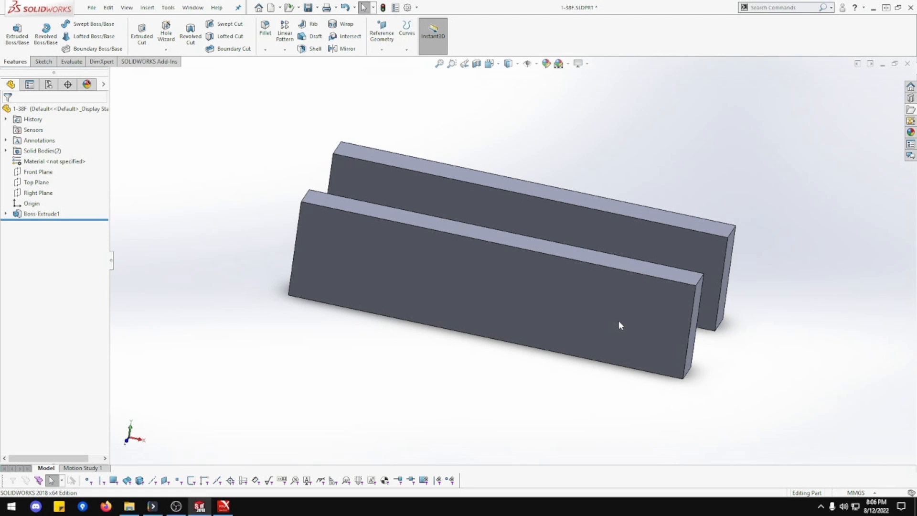
{"action": "middle_click_drag", "start_coordinate": [619, 321], "coordinate": [604, 338]}
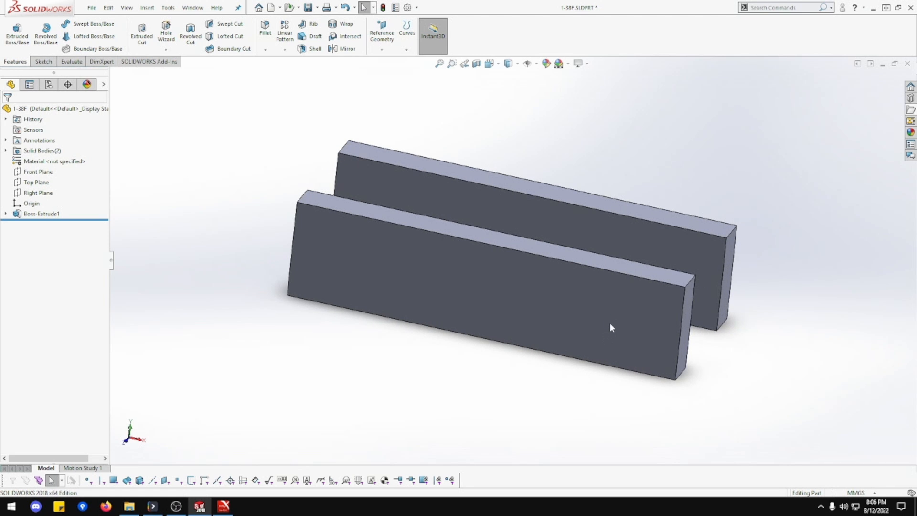
{"action": "middle_click_drag", "start_coordinate": [594, 266], "coordinate": [578, 298]}
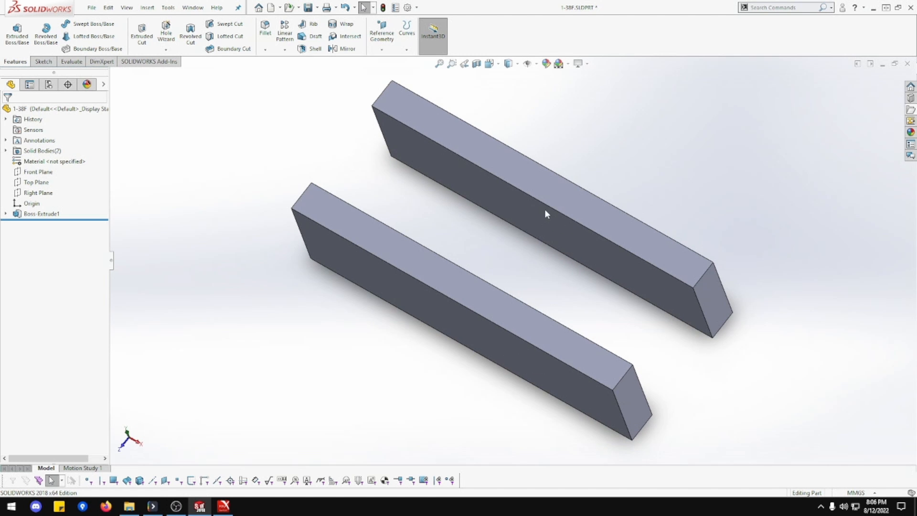
{"action": "right_click", "coordinate": [460, 133]}
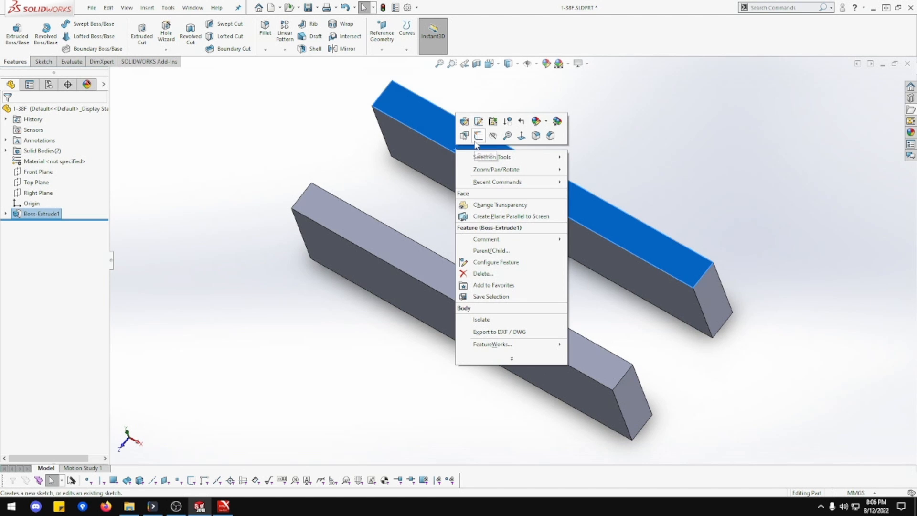
{"action": "left_click", "coordinate": [521, 136]}
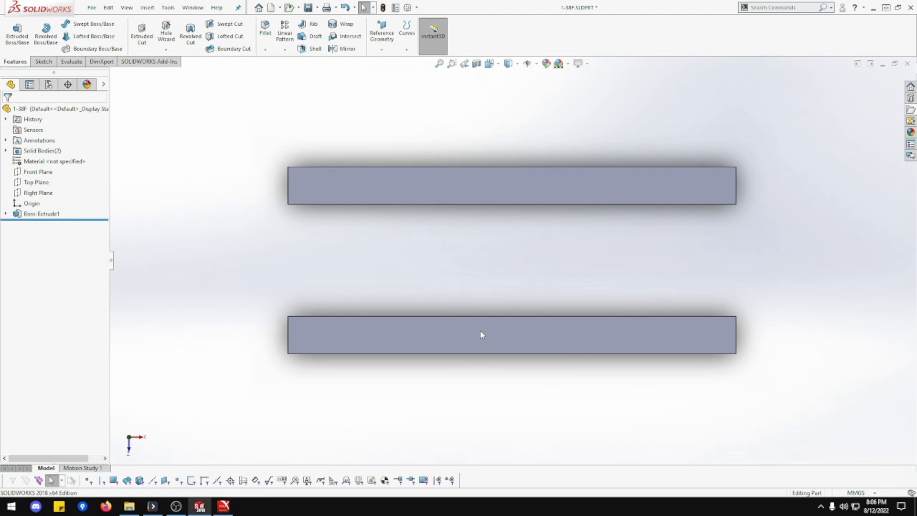
{"action": "left_click", "coordinate": [440, 336]}
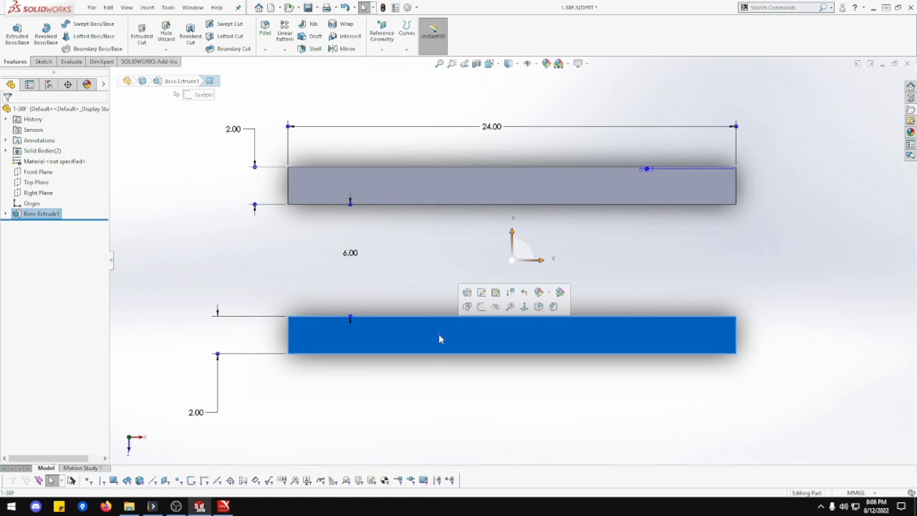
{"action": "key", "text": "Escape"}
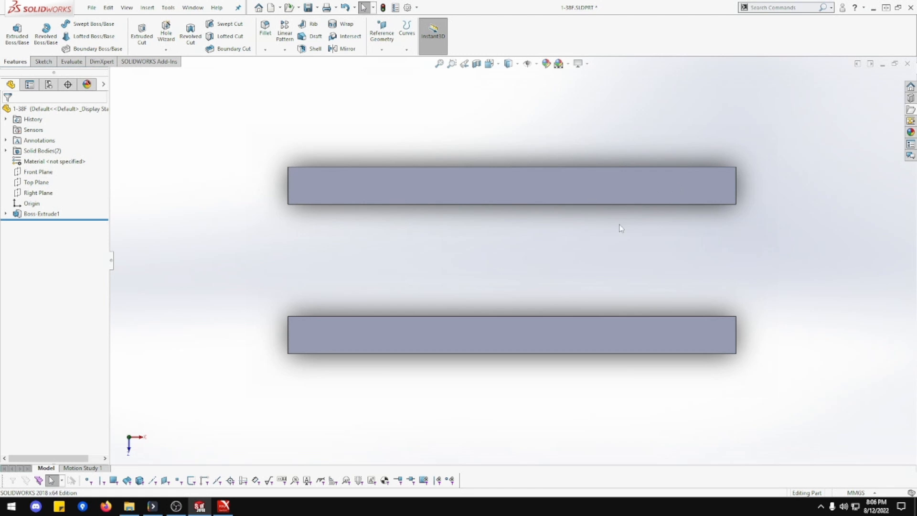
{"action": "middle_click_drag", "start_coordinate": [597, 271], "coordinate": [602, 139]}
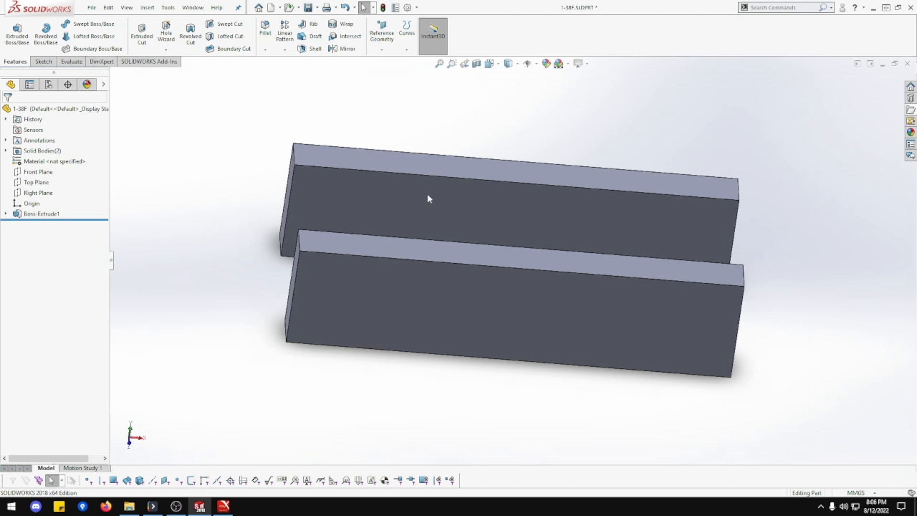
{"action": "right_click", "coordinate": [502, 309]}
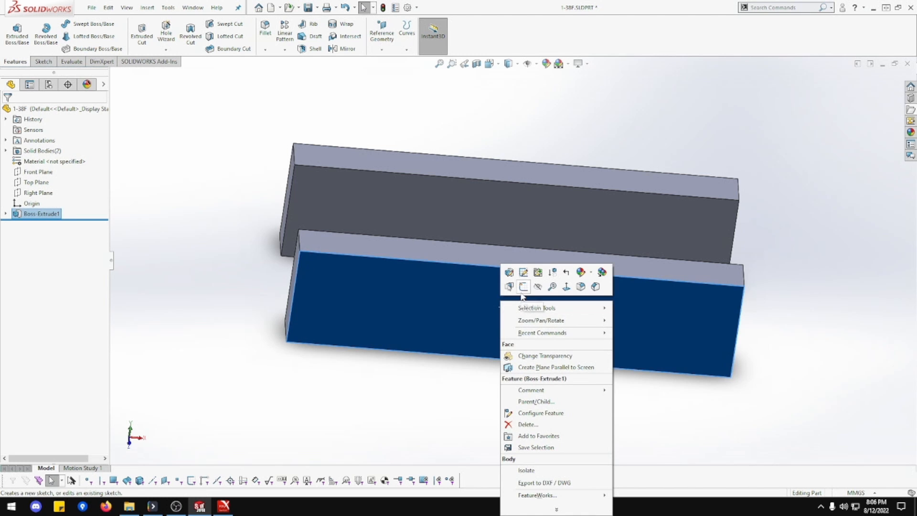
{"action": "left_click", "coordinate": [567, 286]}
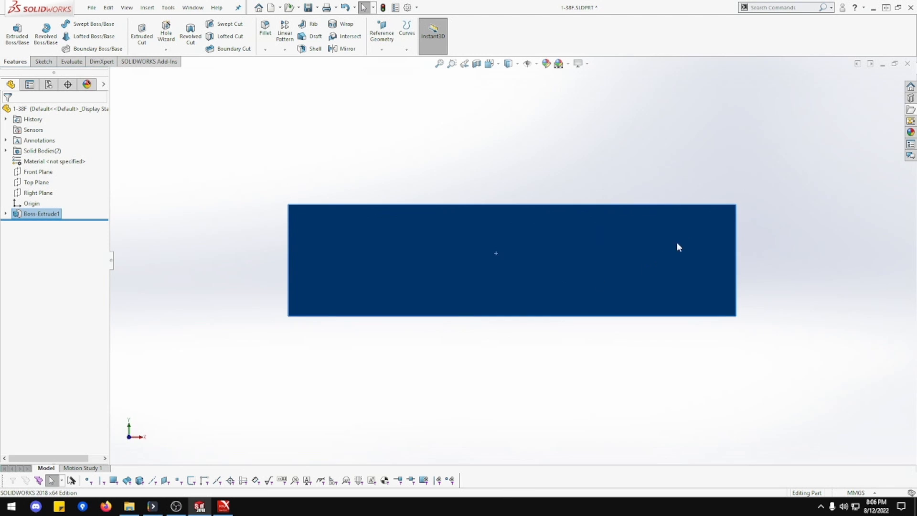
{"action": "scroll", "coordinate": [697, 207], "scroll_direction": "up", "scroll_amount": 2}
{"action": "scroll", "coordinate": [726, 158], "scroll_direction": "down", "scroll_amount": 2}
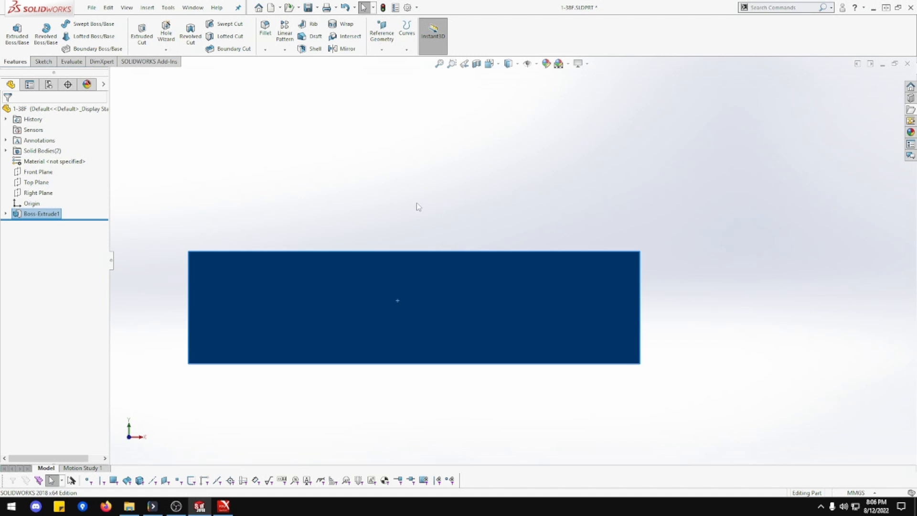
{"action": "middle_click_drag", "start_coordinate": [418, 219], "coordinate": [406, 300]}
{"action": "right_click", "coordinate": [407, 300]}
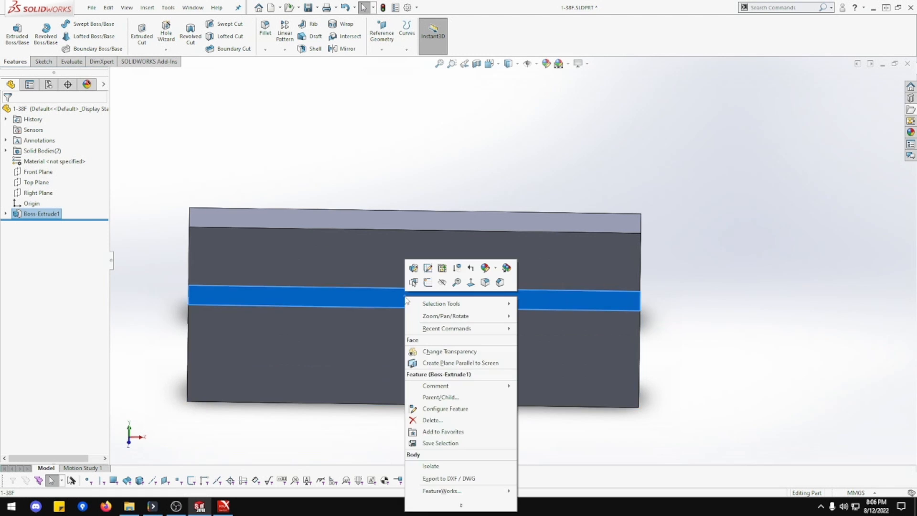
{"action": "left_click", "coordinate": [427, 283]}
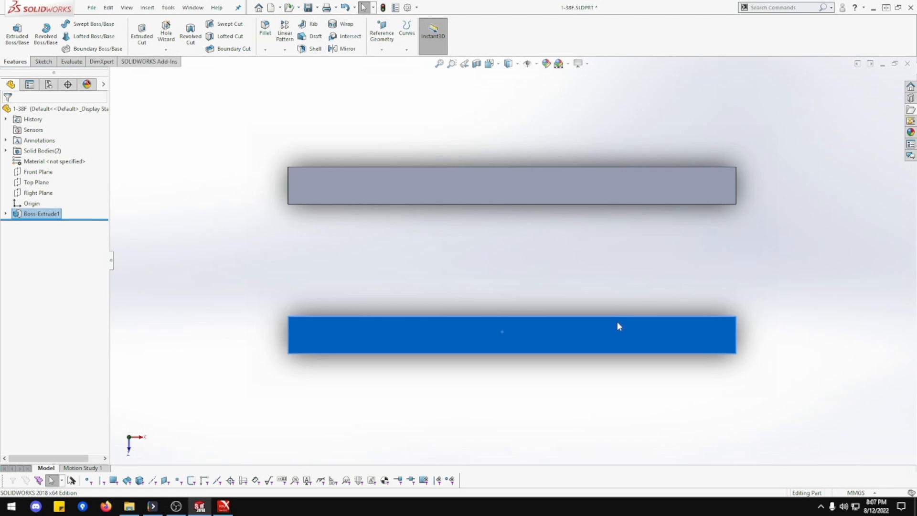
Start a new sketch on the front bar's outer long face, viewed normal to that face
{"action": "middle_click_drag", "start_coordinate": [618, 322], "coordinate": [588, 231]}
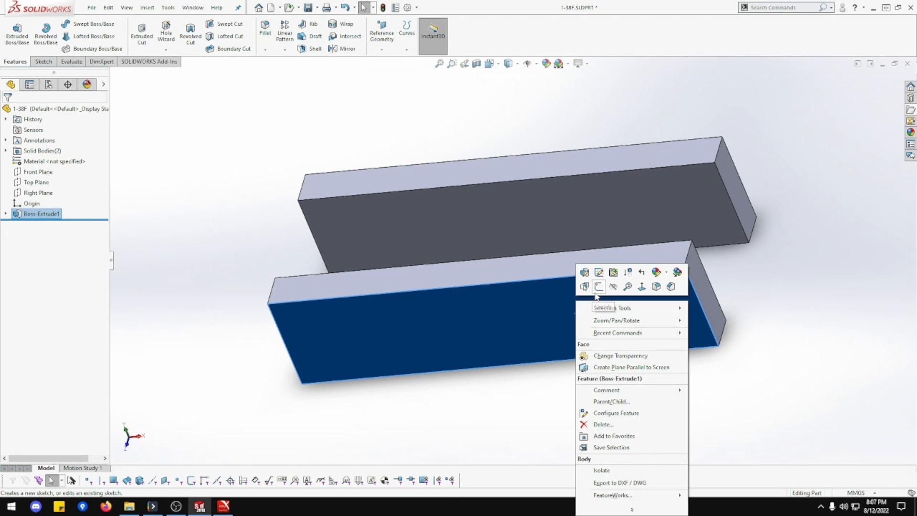
{"action": "left_click", "coordinate": [642, 286]}
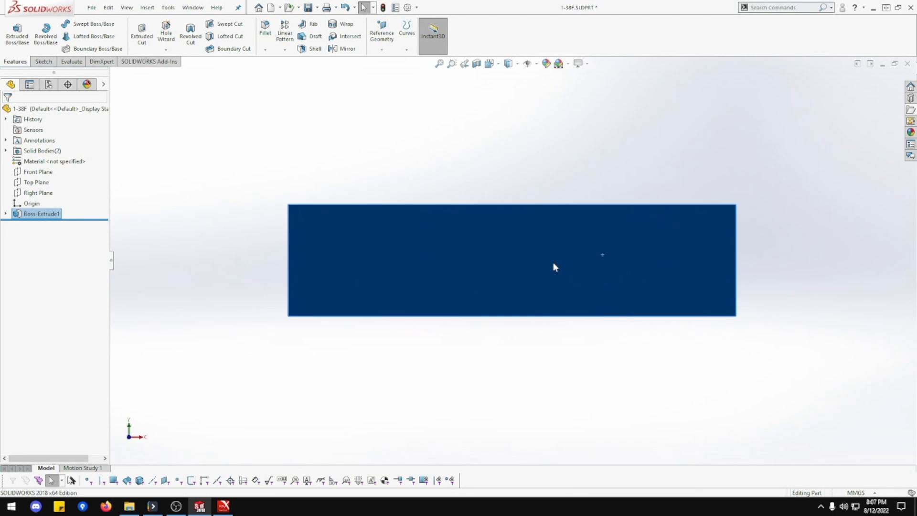
{"action": "right_click", "coordinate": [553, 262]}
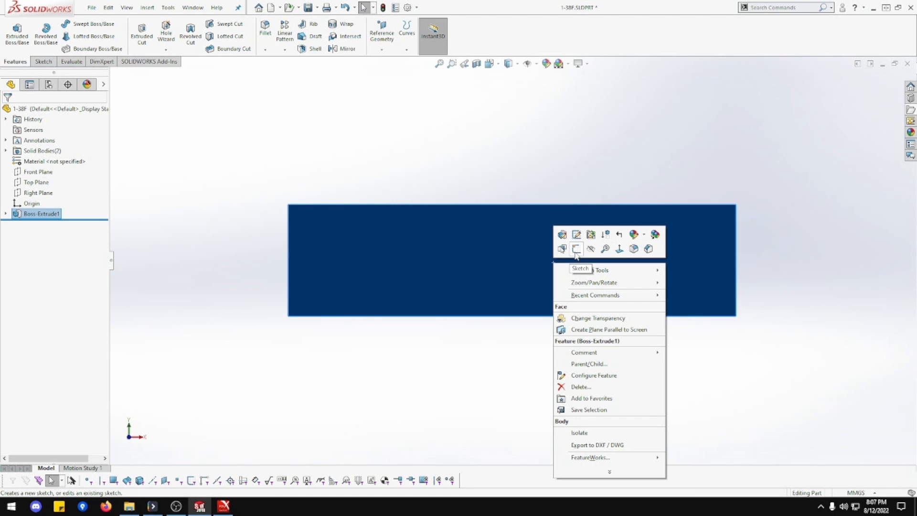
{"action": "left_click", "coordinate": [576, 249]}
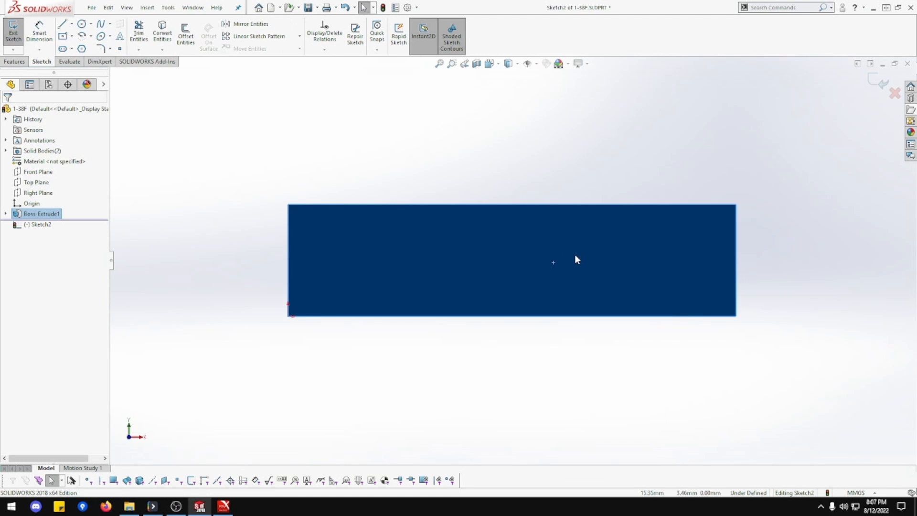
{"action": "left_click", "coordinate": [569, 162]}
Sketch a corner rectangle about 15 by 6.4 mm on top of the bar, starting at the face's upper-right corner
{"action": "scroll", "coordinate": [583, 154], "scroll_direction": "up", "scroll_amount": 4}
{"action": "scroll", "coordinate": [637, 129], "scroll_direction": "down", "scroll_amount": 4}
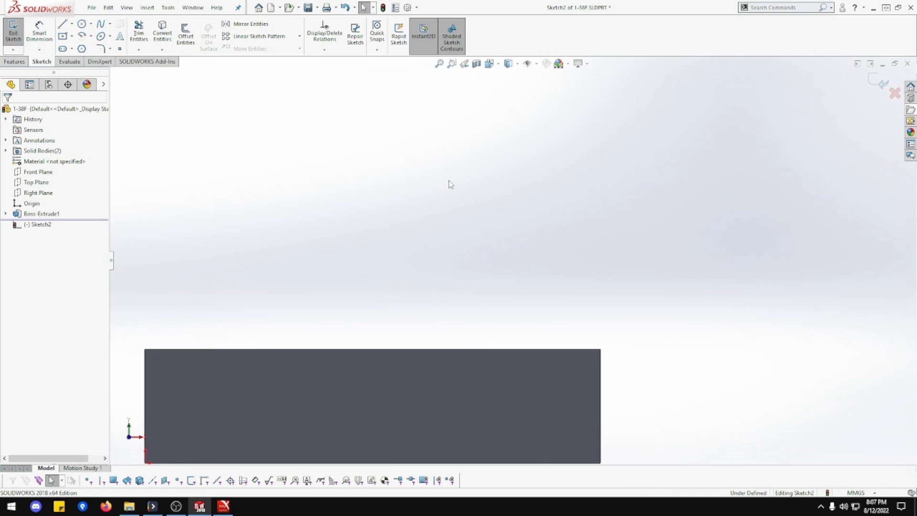
{"action": "scroll", "coordinate": [483, 181], "scroll_direction": "up", "scroll_amount": 3}
{"action": "scroll", "coordinate": [501, 217], "scroll_direction": "down", "scroll_amount": 1}
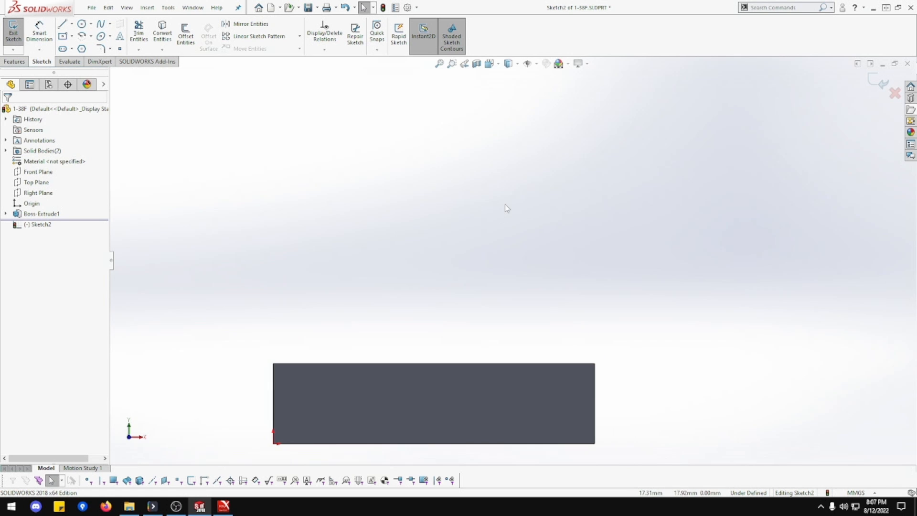
{"action": "scroll", "coordinate": [514, 273], "scroll_direction": "up", "scroll_amount": 1}
{"action": "scroll", "coordinate": [485, 406], "scroll_direction": "down", "scroll_amount": 2}
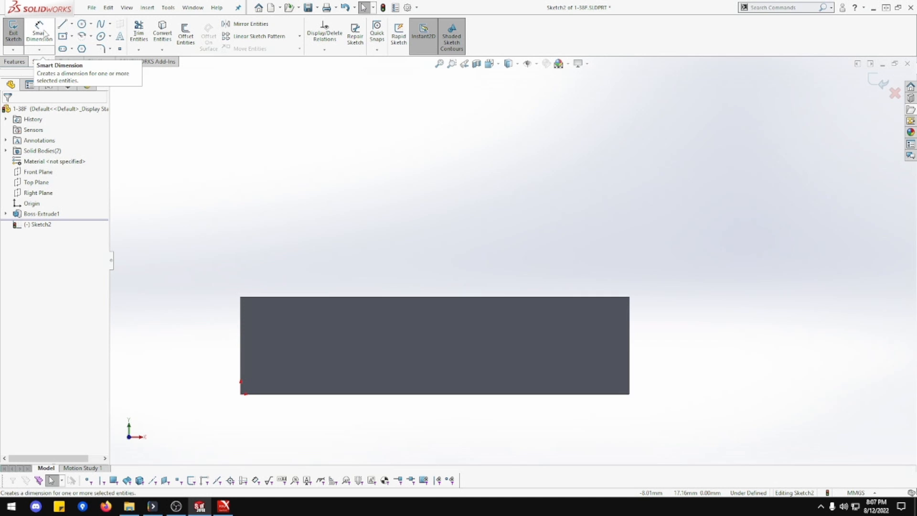
{"action": "left_click", "coordinate": [63, 36]}
{"action": "left_click", "coordinate": [629, 297]}
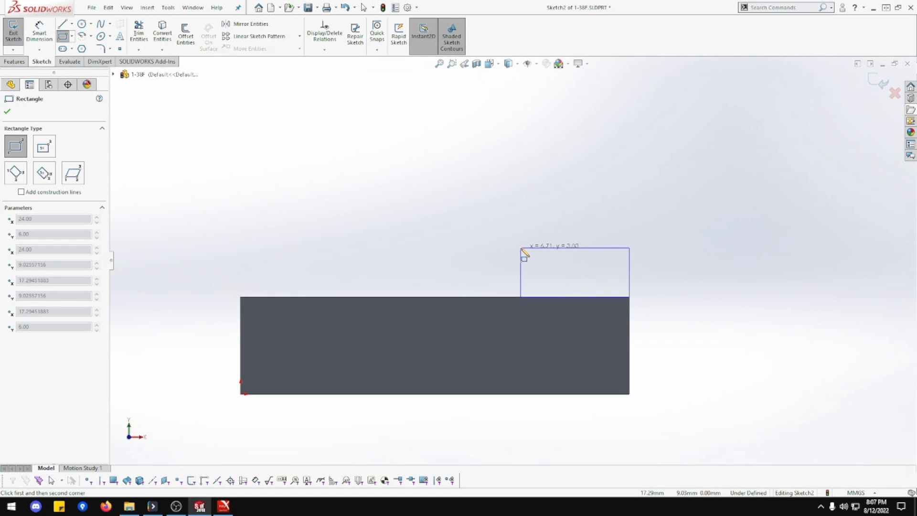
{"action": "left_click", "coordinate": [387, 194]}
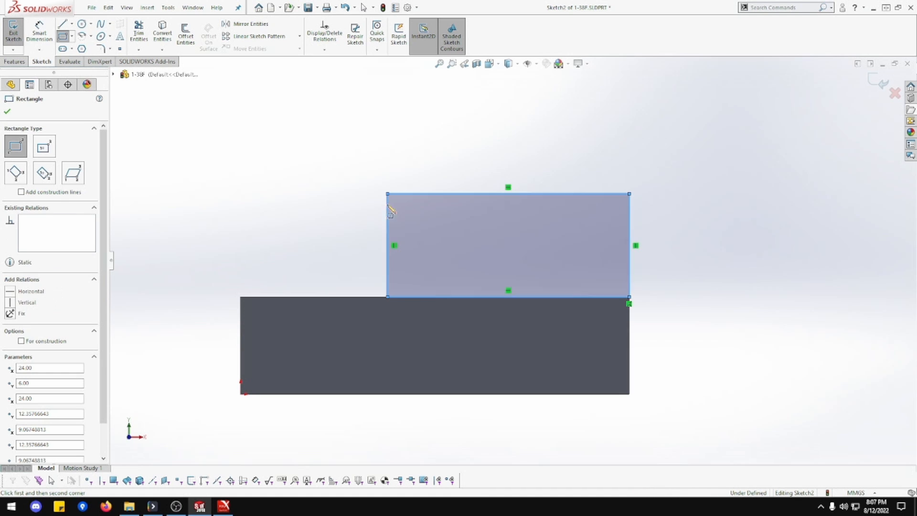
Dimension the distance from the rectangle's top edge to the bar's bottom edge as 10.5 mm
{"action": "left_click", "coordinate": [40, 33]}
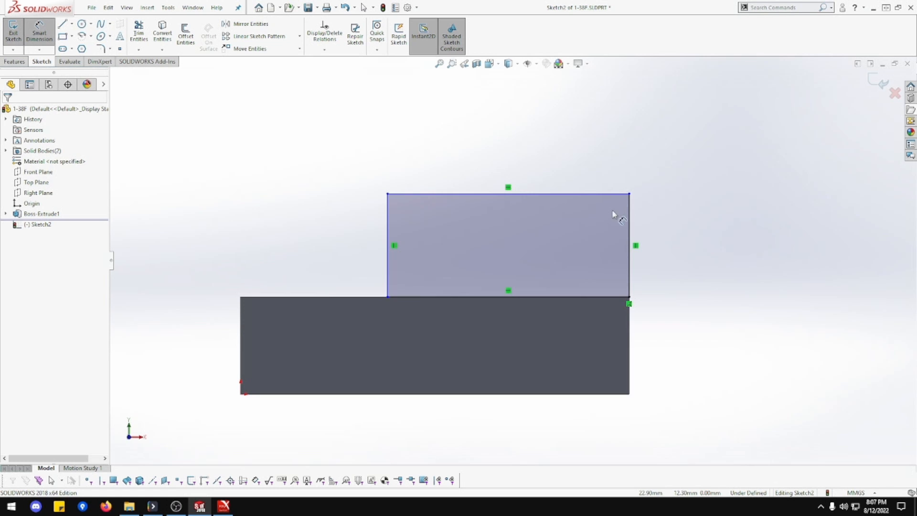
{"action": "left_click", "coordinate": [614, 194]}
{"action": "left_click", "coordinate": [601, 394]}
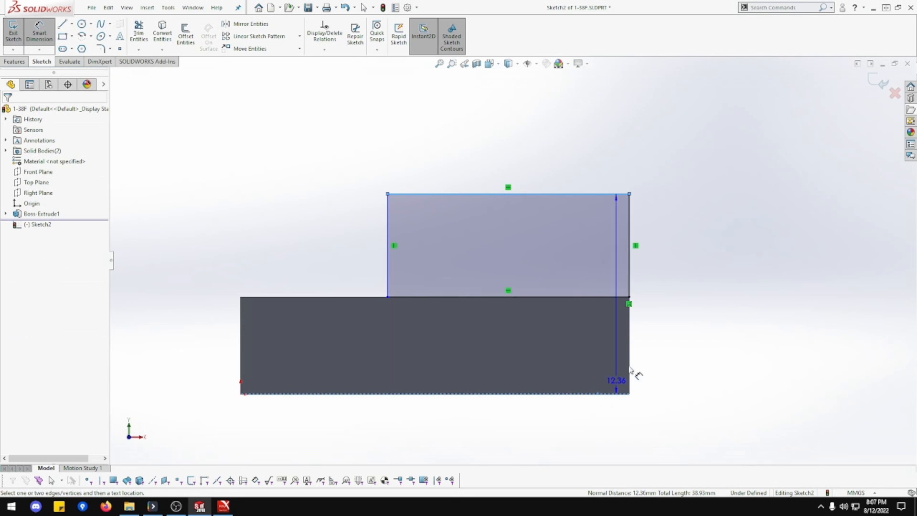
{"action": "left_click", "coordinate": [706, 290]}
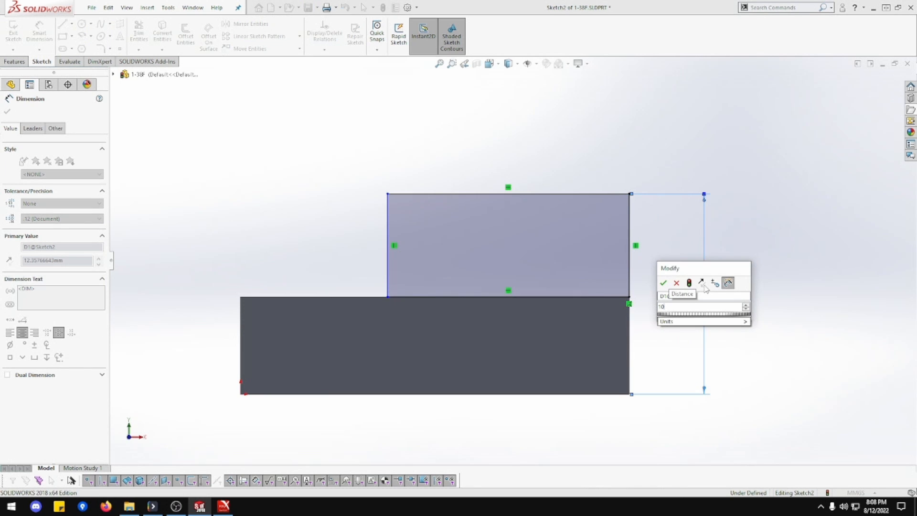
{"action": "key", "text": "Return"}
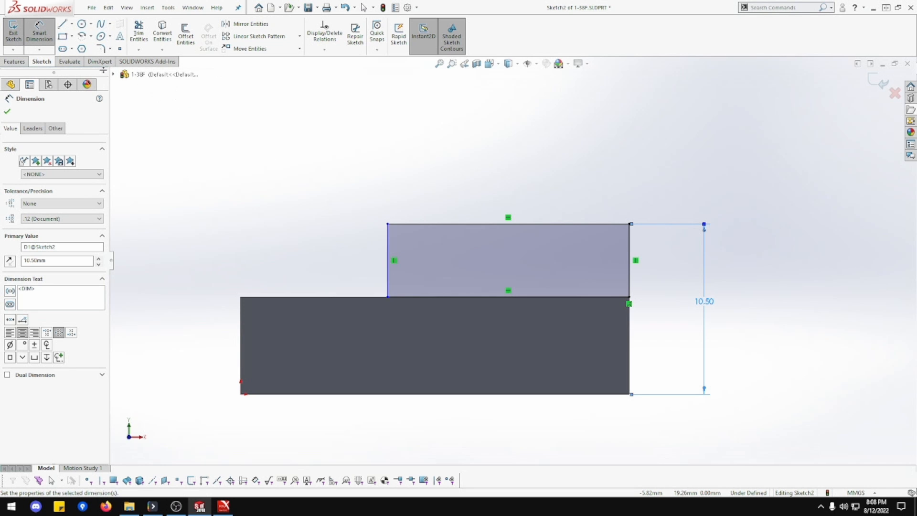
Extrude the rectangle sketch as a boss Through All, reversed so it bridges from the front bar to the rear bar
{"action": "mouse_move", "coordinate": [300, 181]}
{"action": "middle_mouse_down"}
{"action": "mouse_move", "coordinate": [277, 240]}
{"action": "mouse_move", "coordinate": [261, 225]}
{"action": "middle_mouse_up"}
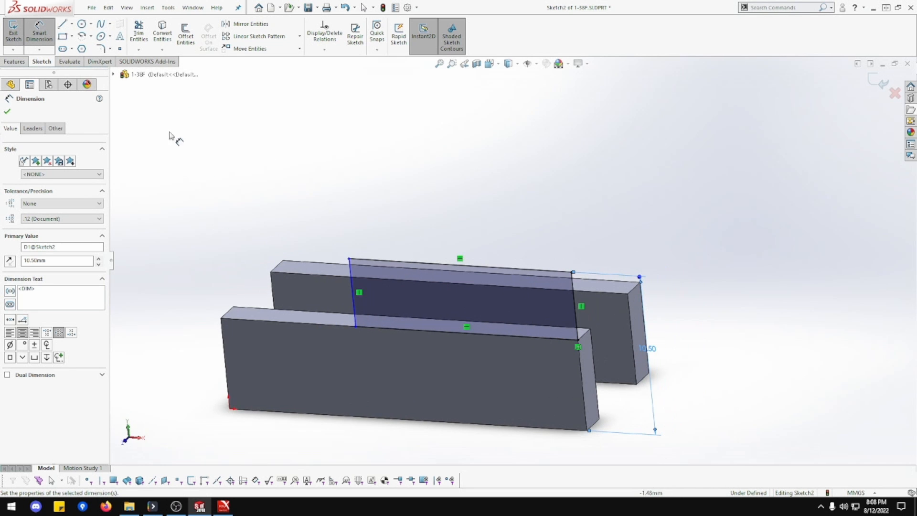
{"action": "left_click", "coordinate": [15, 61]}
{"action": "left_click", "coordinate": [16, 37]}
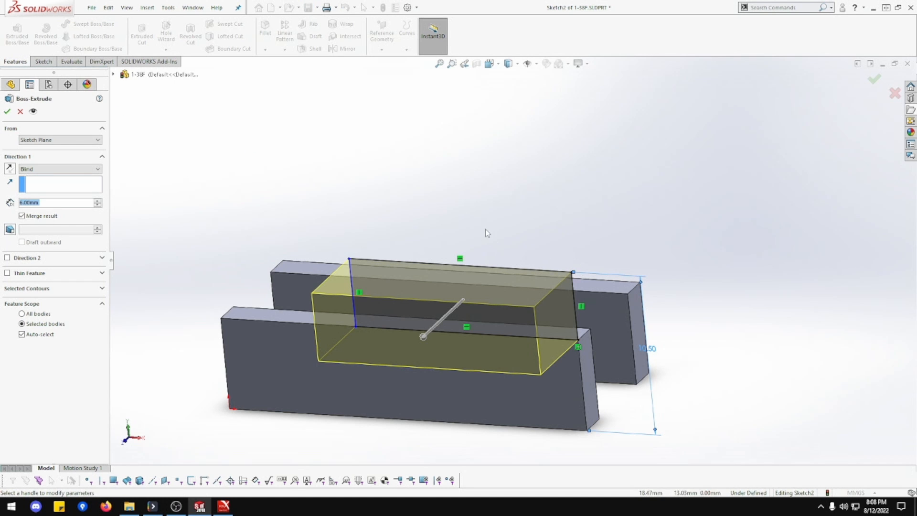
{"action": "left_click", "coordinate": [10, 169]}
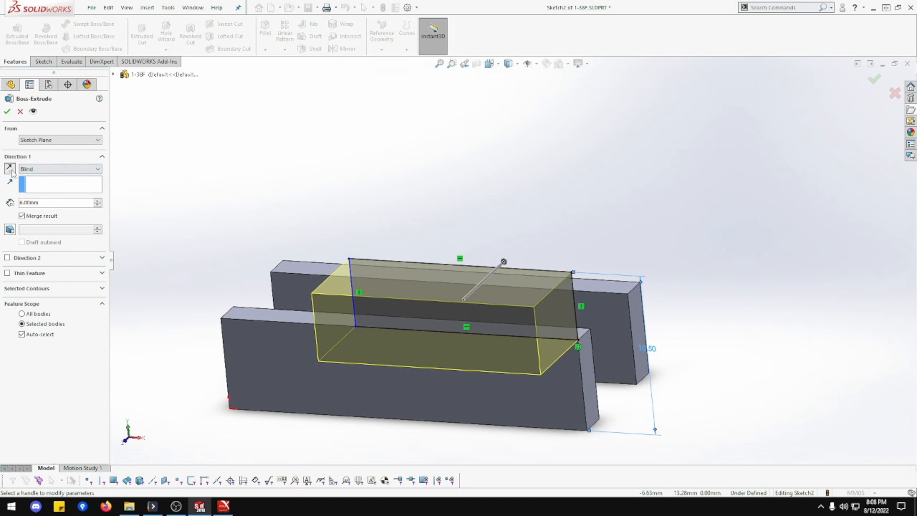
{"action": "left_click", "coordinate": [97, 170]}
{"action": "left_click", "coordinate": [93, 186]}
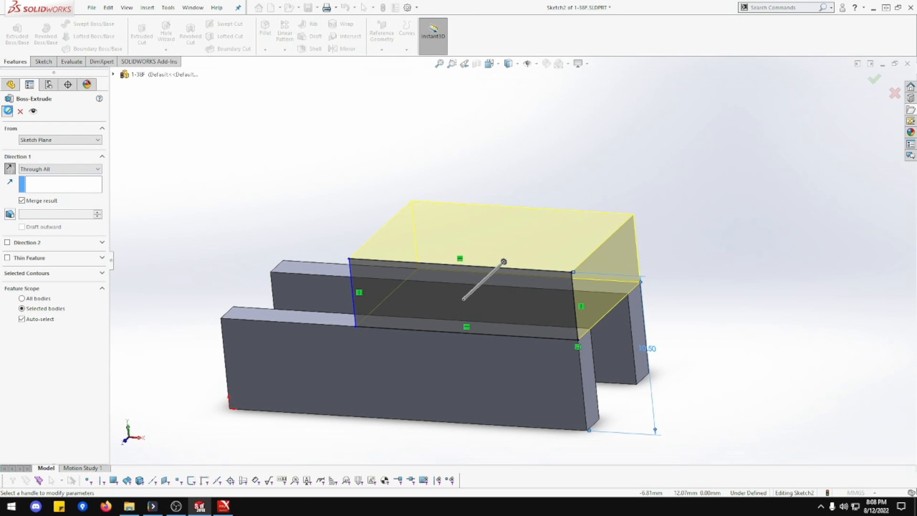
{"action": "left_click", "coordinate": [7, 111]}
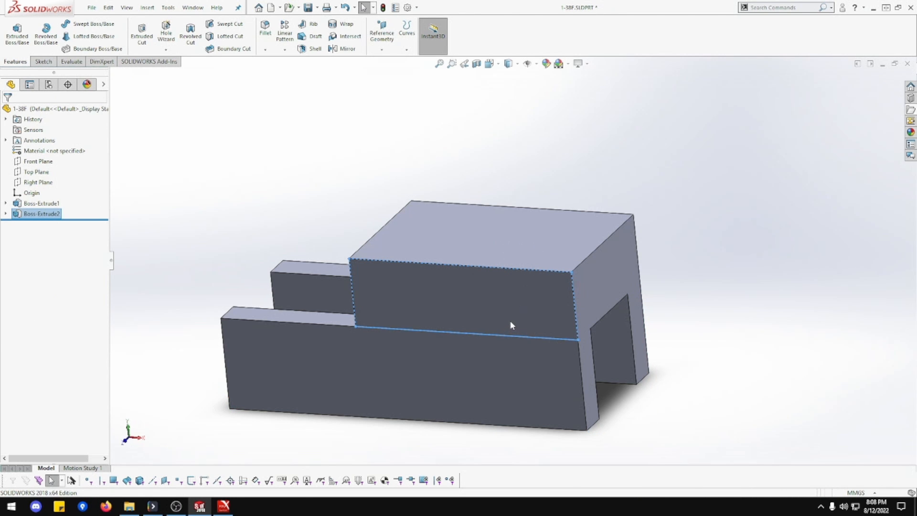
Start a new sketch on the stepped outer front face, viewed normal to that face
{"action": "right_click", "coordinate": [511, 325]}
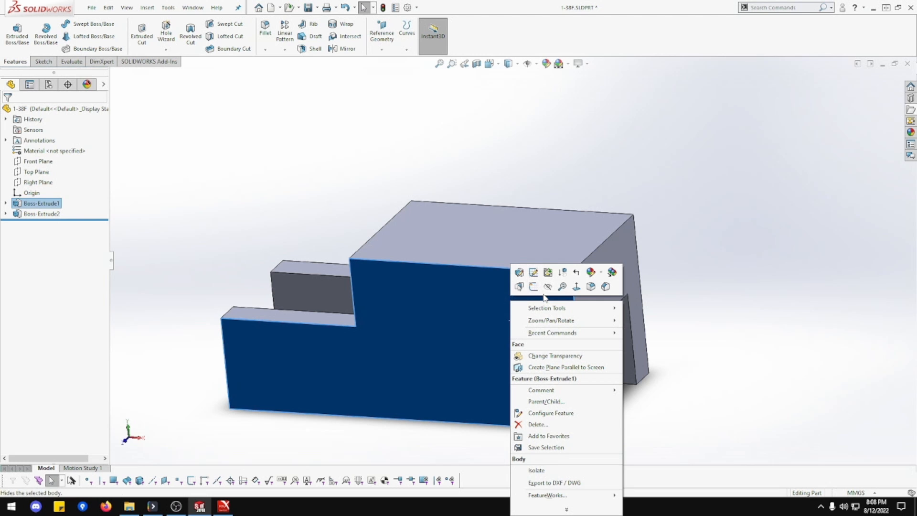
{"action": "left_click", "coordinate": [577, 287]}
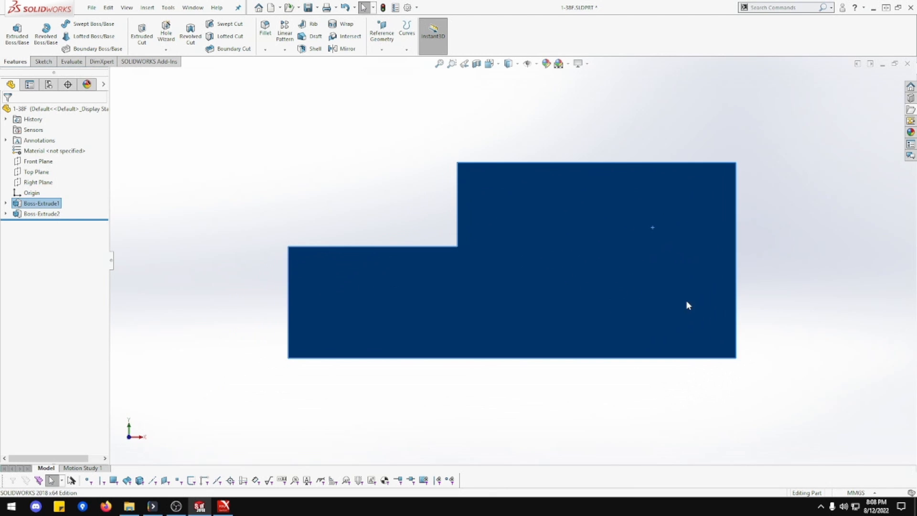
{"action": "left_click", "coordinate": [771, 308]}
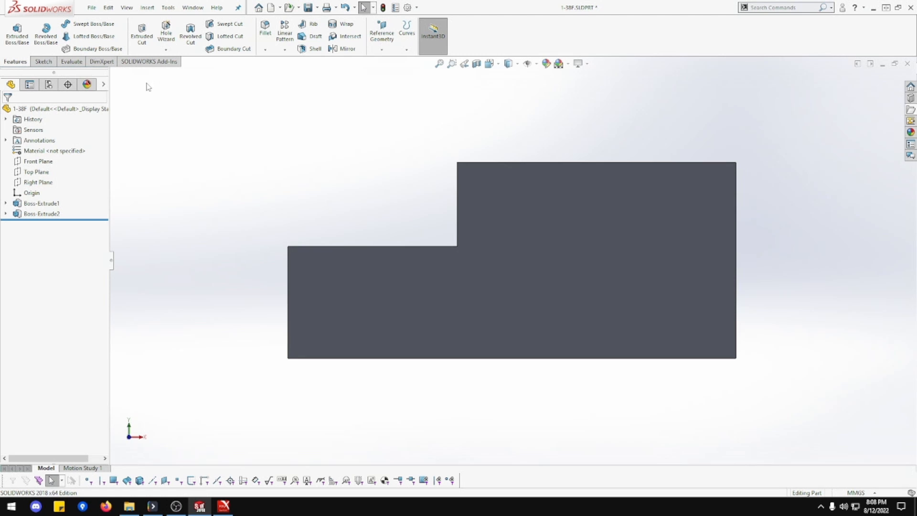
{"action": "left_click", "coordinate": [456, 305]}
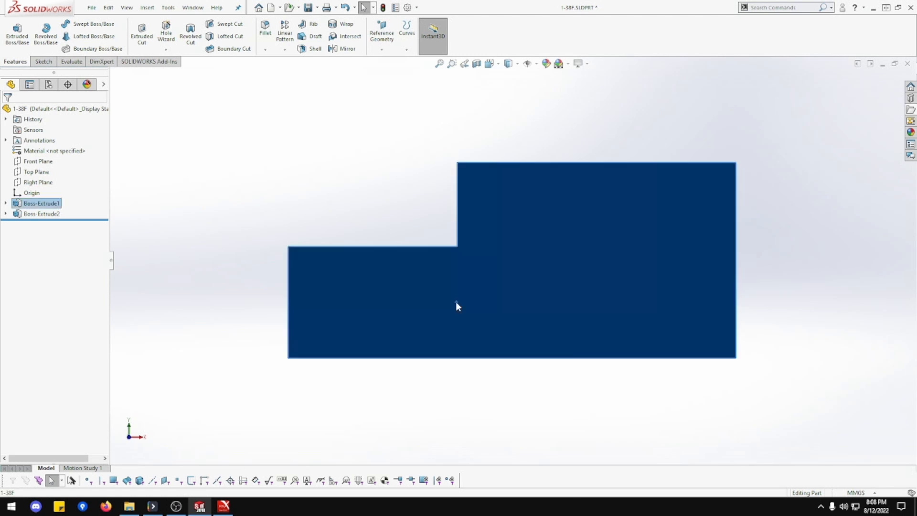
{"action": "right_click", "coordinate": [457, 305]}
{"action": "left_click", "coordinate": [479, 287]}
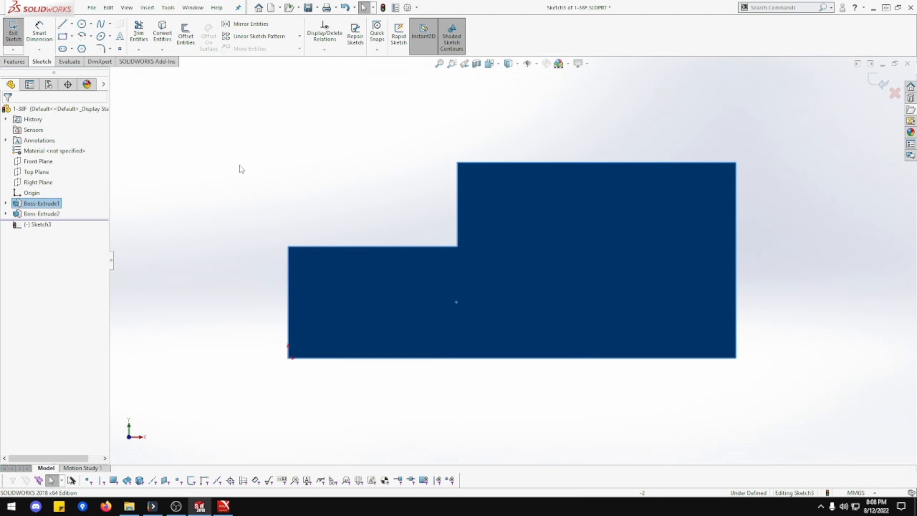
Draw a 180° centerpoint arc of about 3.3 mm radius in the face's right part, bulging toward its right edge
{"action": "left_click", "coordinate": [83, 37]}
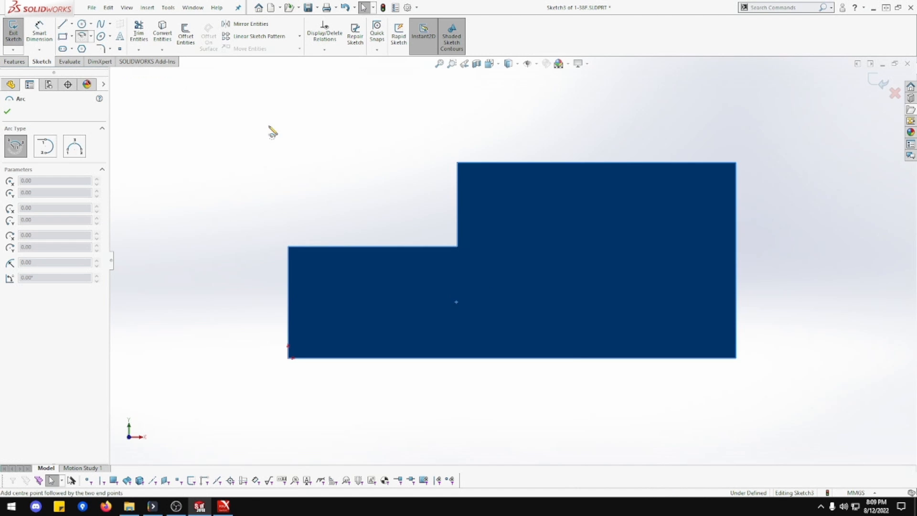
{"action": "left_click", "coordinate": [622, 256]}
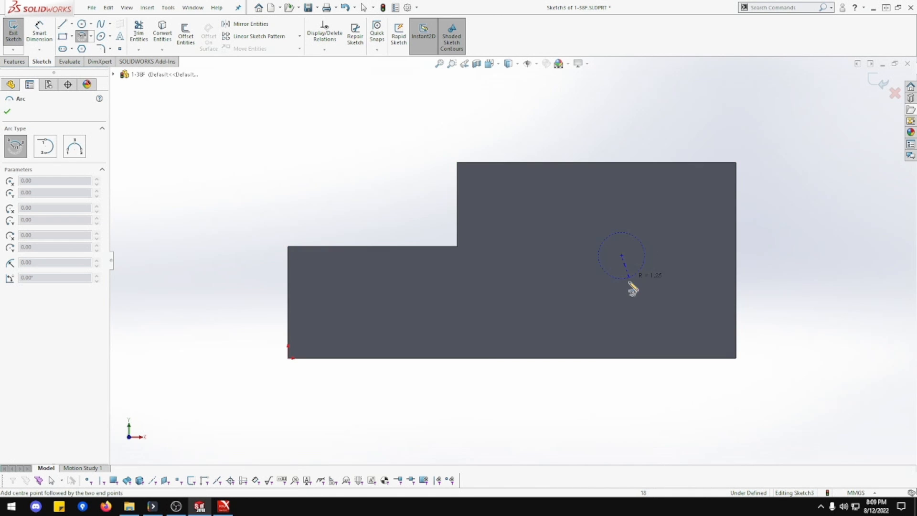
{"action": "left_click", "coordinate": [622, 317]}
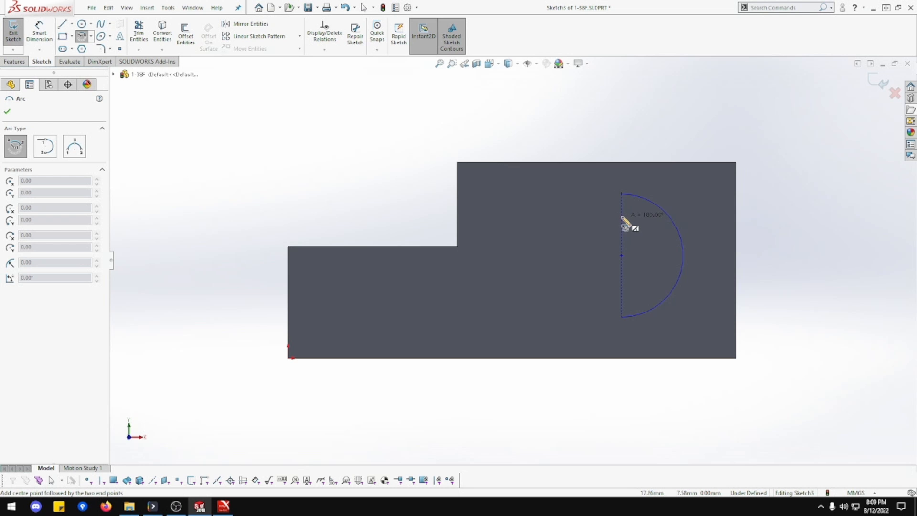
{"action": "left_click", "coordinate": [622, 194]}
{"action": "key", "text": "Escape"}
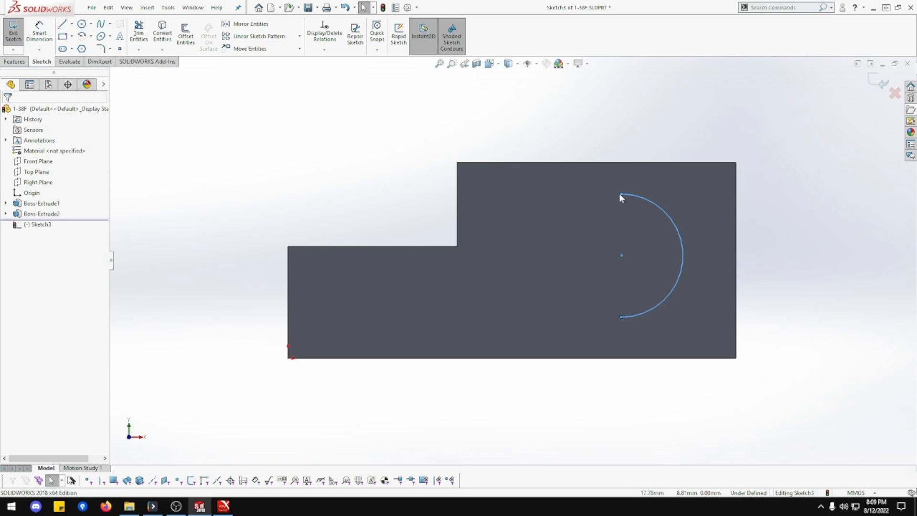
Add a vertical relation between the arc's center point and its two endpoints
{"action": "left_click", "coordinate": [622, 194]}
{"action": "left_click", "coordinate": [623, 317], "text": "ctrl"}
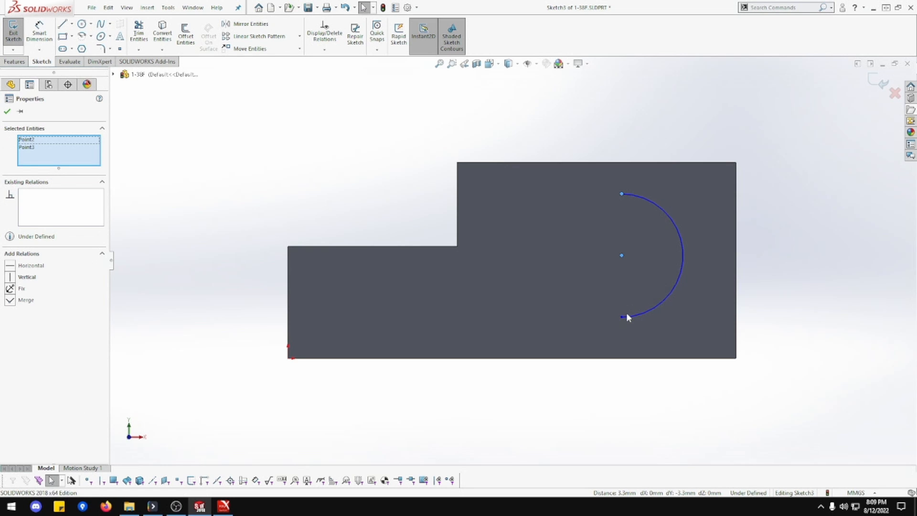
{"action": "left_click", "coordinate": [623, 316], "text": "ctrl"}
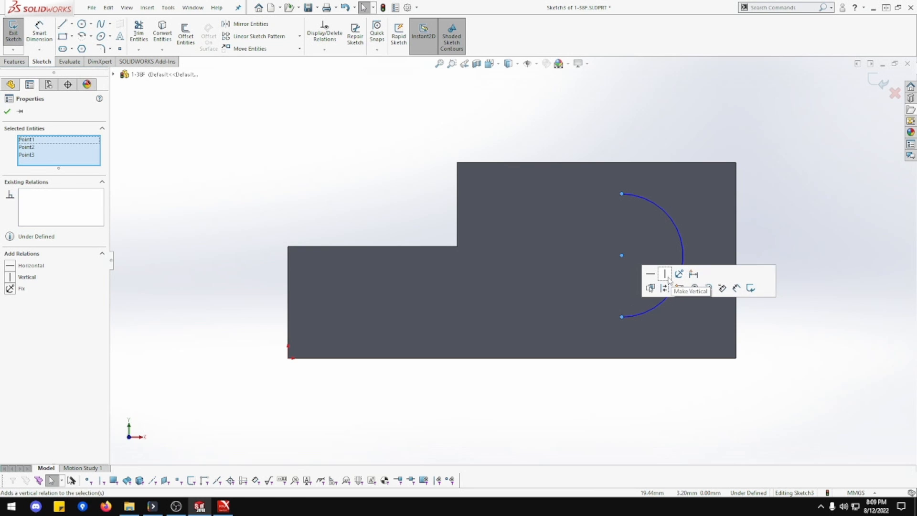
{"action": "left_click", "coordinate": [665, 275]}
{"action": "left_click", "coordinate": [664, 320]}
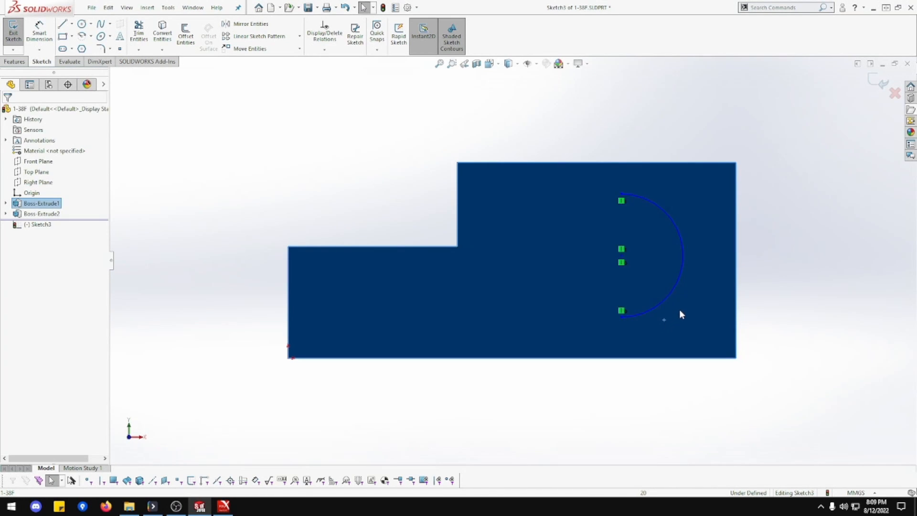
Make the arc tangent to the face's right vertical edge and its lower endpoint coincident with the bottom edge
{"action": "left_click", "coordinate": [683, 259]}
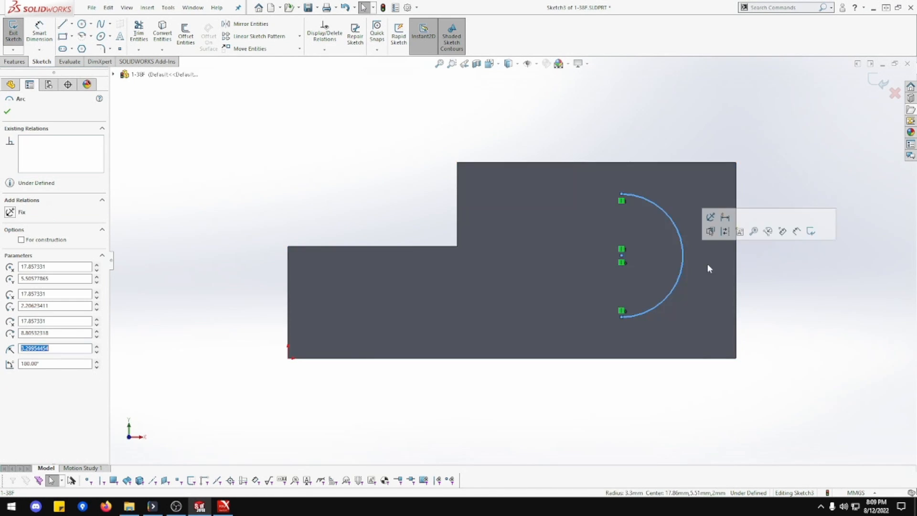
{"action": "left_click", "coordinate": [736, 270], "text": "ctrl"}
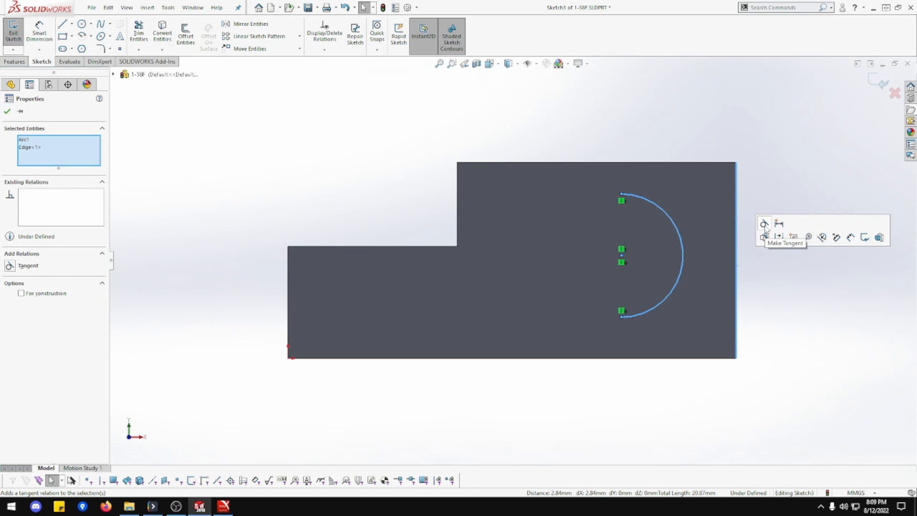
{"action": "left_click", "coordinate": [764, 224]}
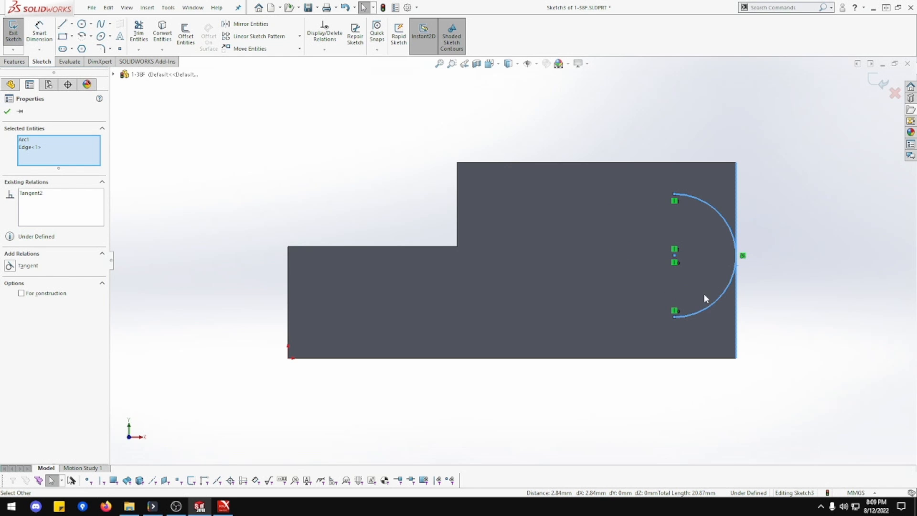
{"action": "left_click", "coordinate": [674, 317]}
{"action": "left_click", "coordinate": [676, 359], "text": "ctrl"}
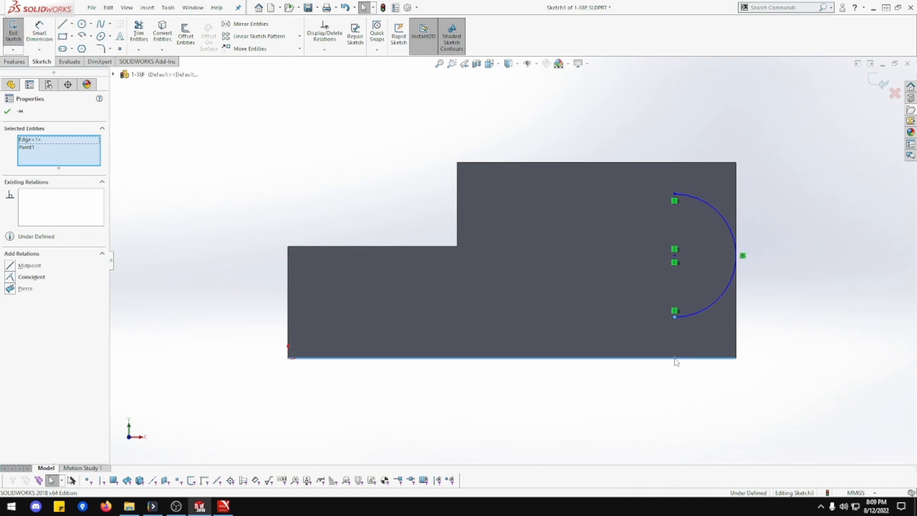
{"action": "left_click", "coordinate": [716, 317]}
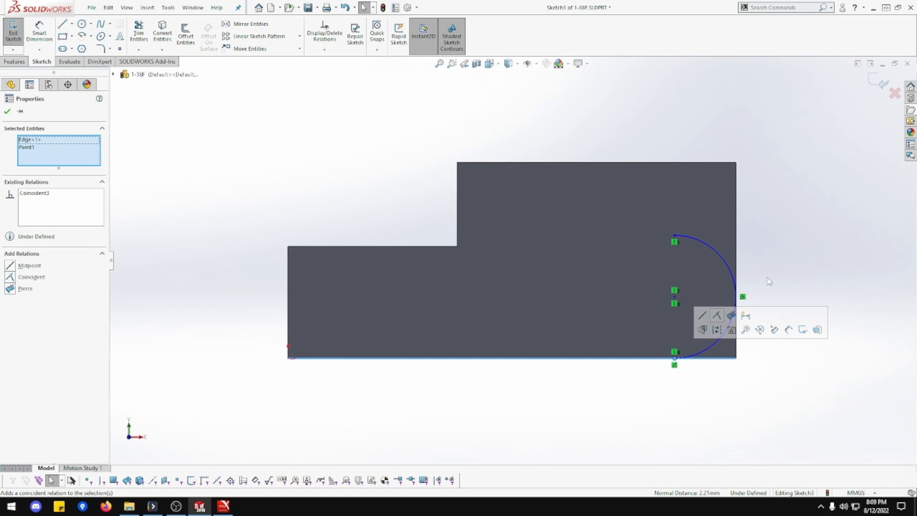
{"action": "left_click", "coordinate": [770, 282]}
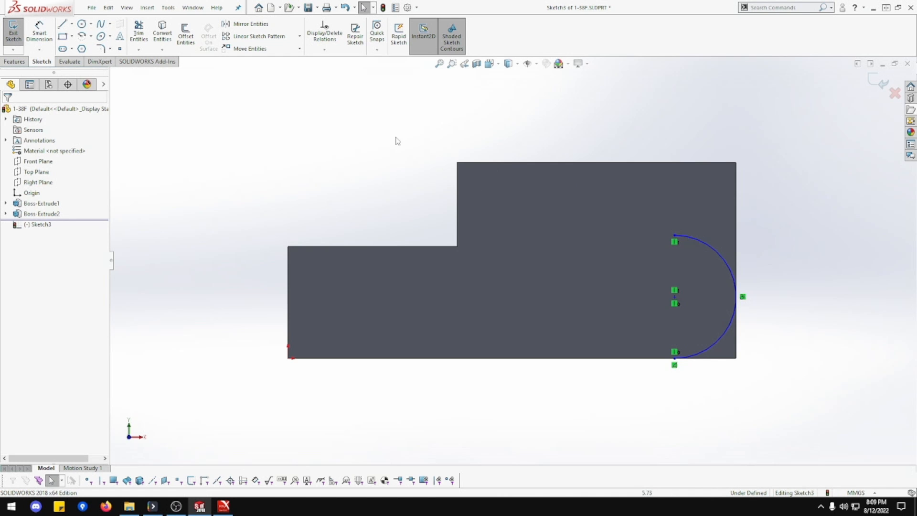
Draw a sloping line about 16.3 mm long from beyond the face's right edge to above its top edge, passing close to the arc
{"action": "left_click", "coordinate": [63, 23]}
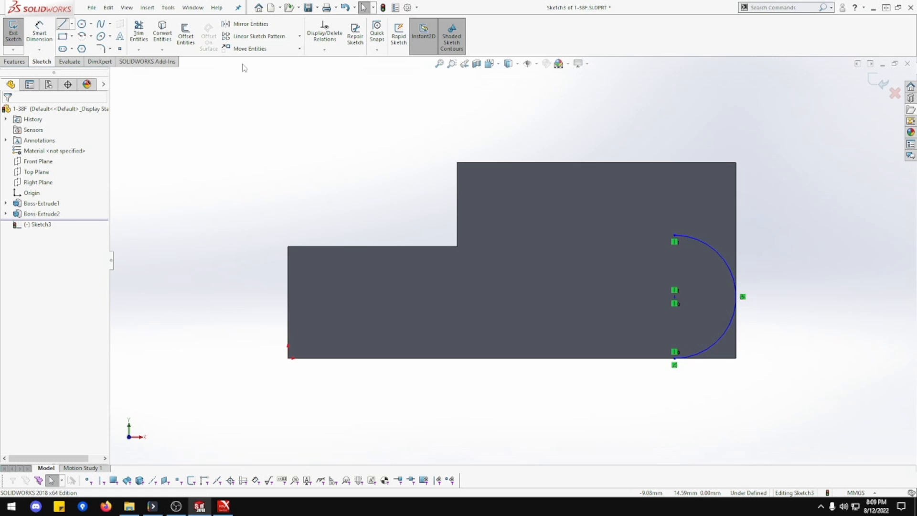
{"action": "left_click_drag", "start_coordinate": [795, 291], "coordinate": [538, 126]}
{"action": "key", "text": "Escape"}
{"action": "left_click", "coordinate": [843, 241]}
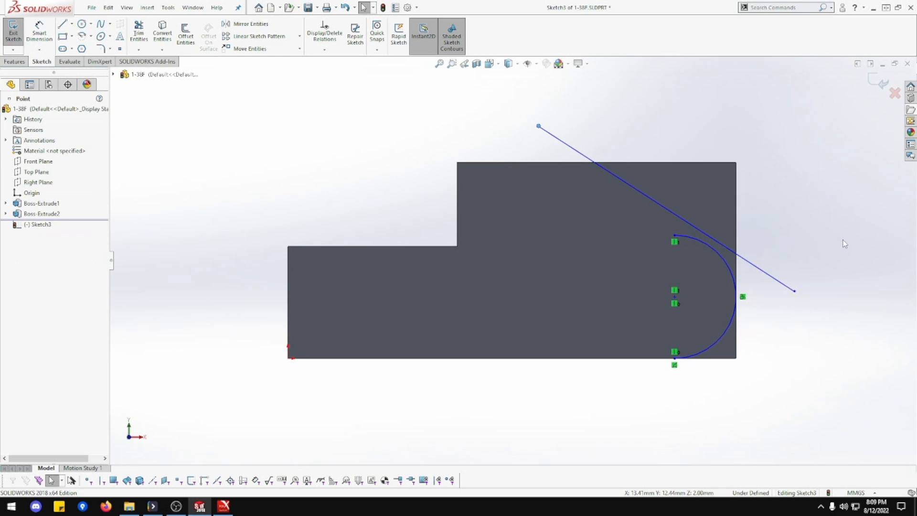
Make the sloping line tangent to the arc and its upper endpoint coincident with the face's top edge
{"action": "left_click", "coordinate": [758, 268]}
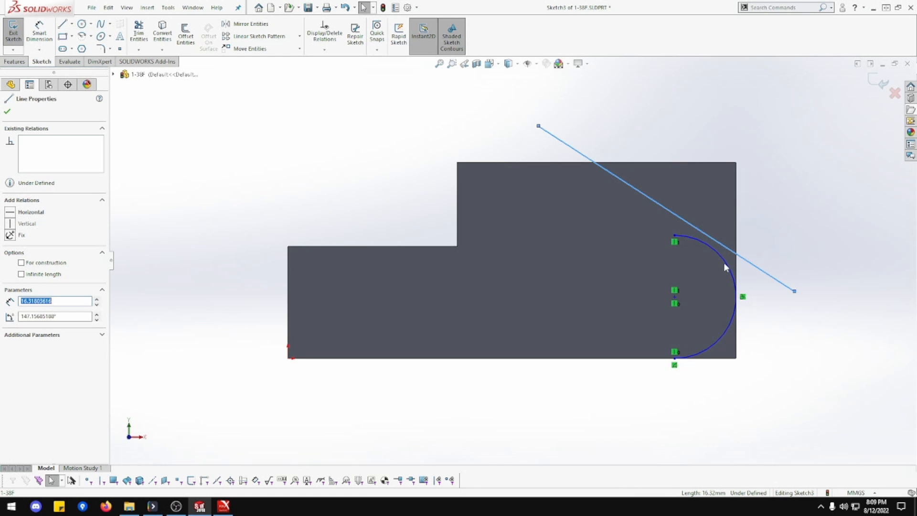
{"action": "left_click", "coordinate": [726, 267], "text": "ctrl"}
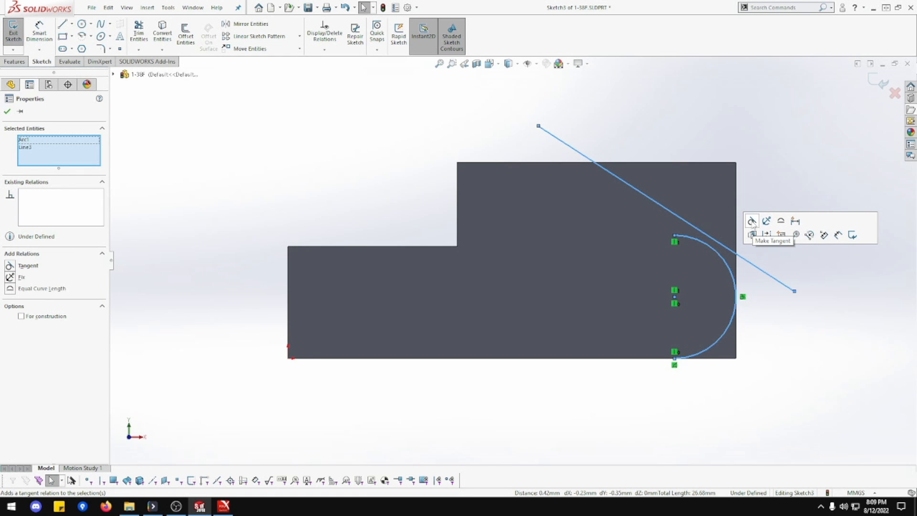
{"action": "left_click", "coordinate": [752, 222]}
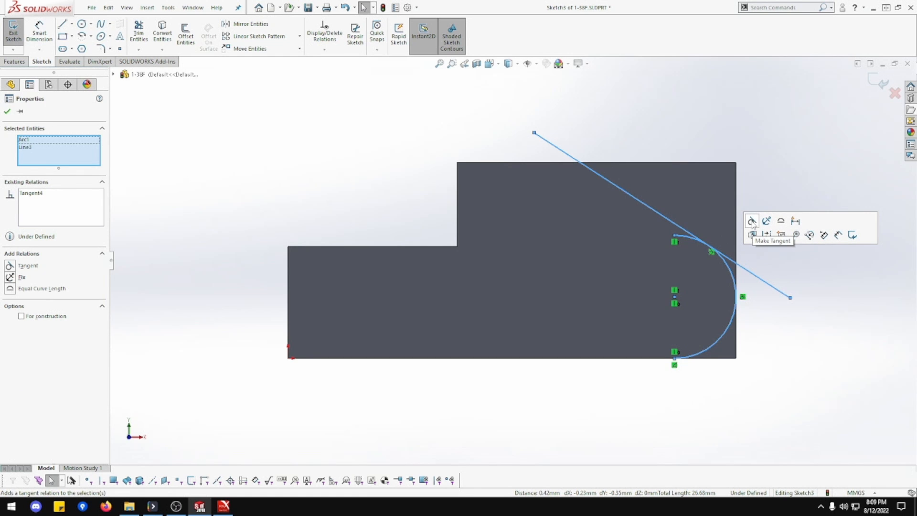
{"action": "left_click", "coordinate": [534, 133]}
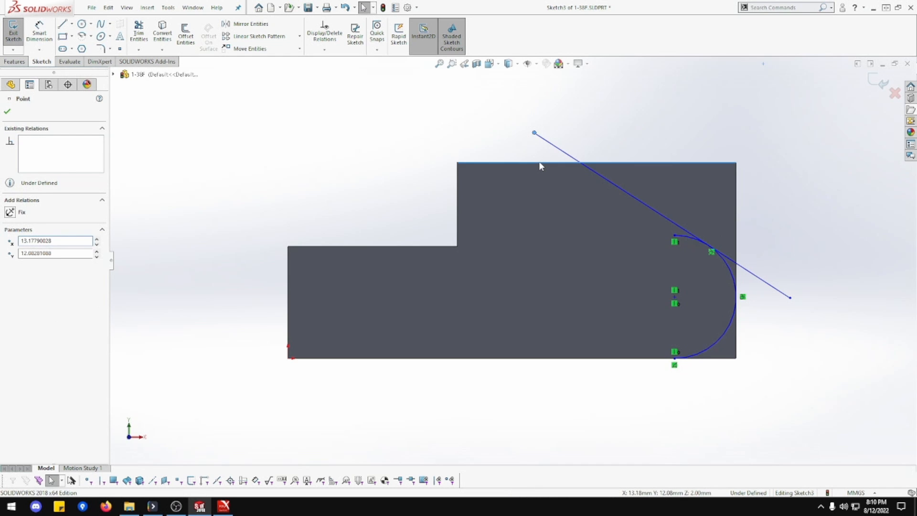
{"action": "left_click", "coordinate": [540, 163], "text": "ctrl"}
{"action": "left_click", "coordinate": [584, 120]}
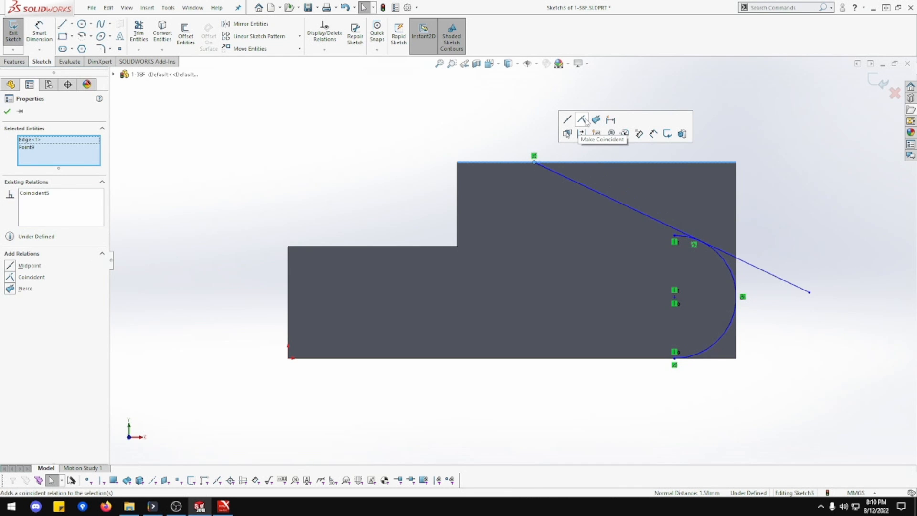
{"action": "left_click", "coordinate": [523, 120]}
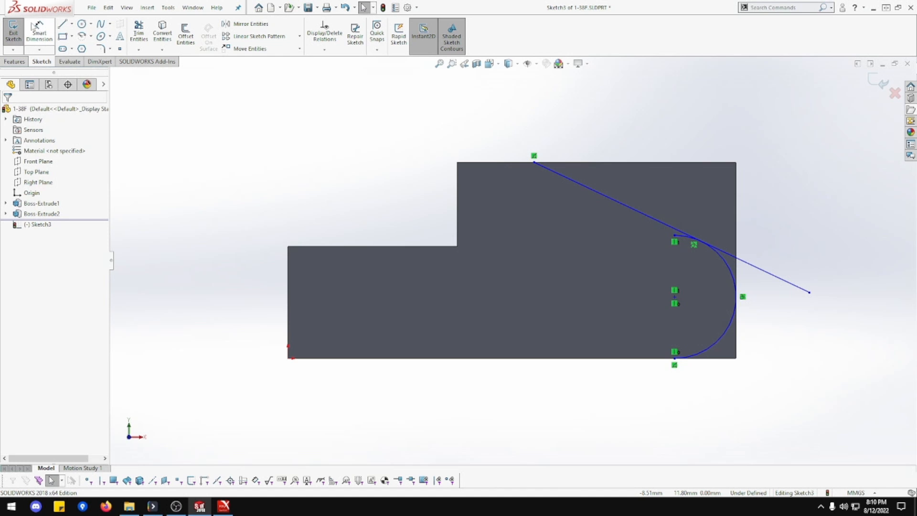
{"action": "left_click", "coordinate": [39, 31]}
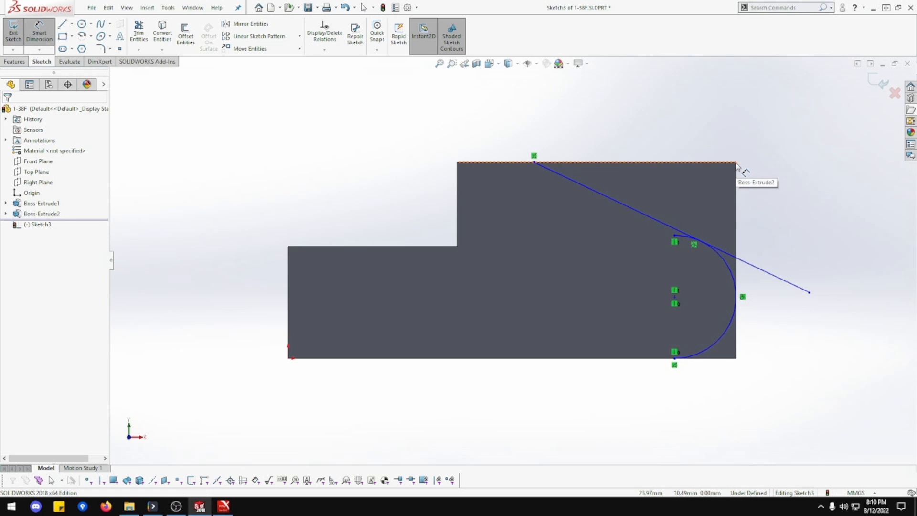
{"action": "left_click", "coordinate": [736, 164]}
{"action": "key", "text": "Escape"}
{"action": "key", "text": "Escape"}
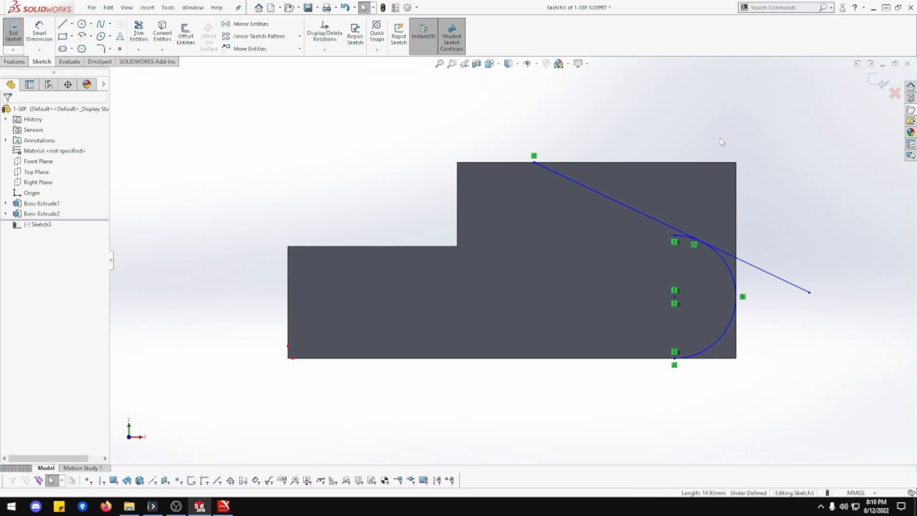
{"action": "key", "text": "ctrl+b"}
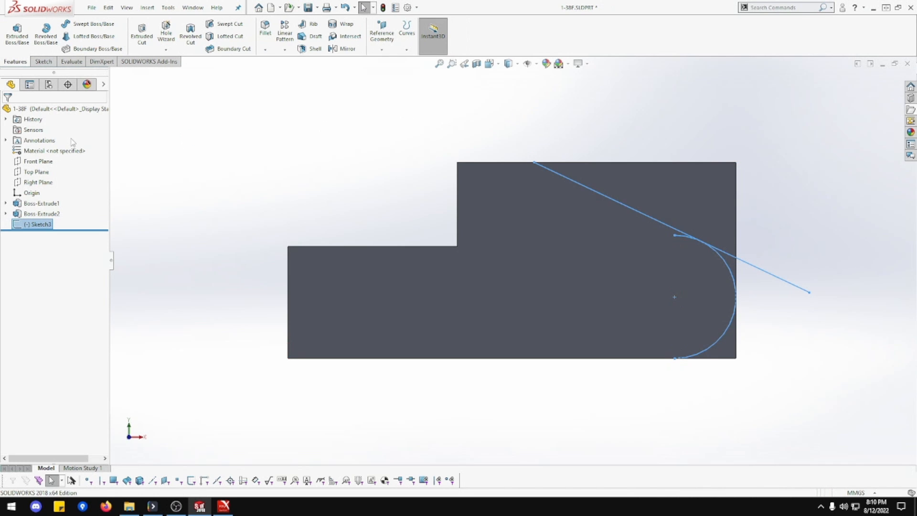
{"action": "left_click", "coordinate": [42, 48]}
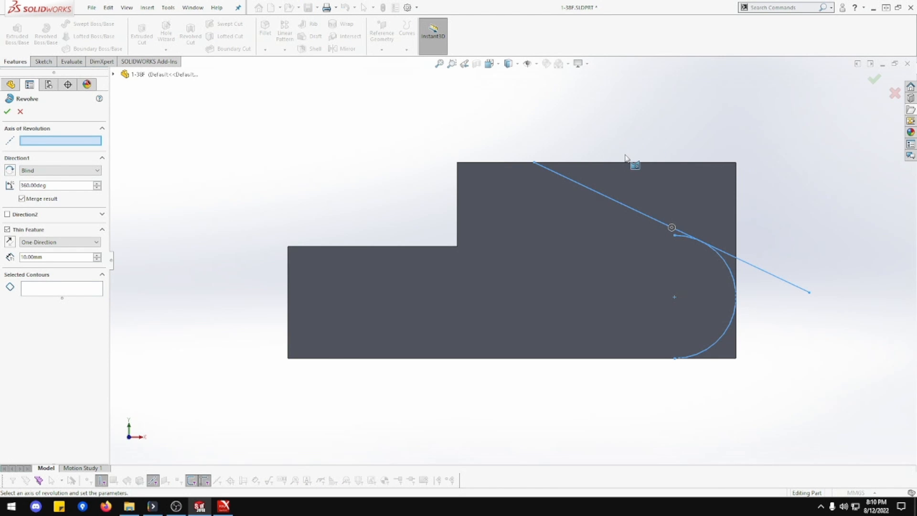
{"action": "key", "text": "Escape"}
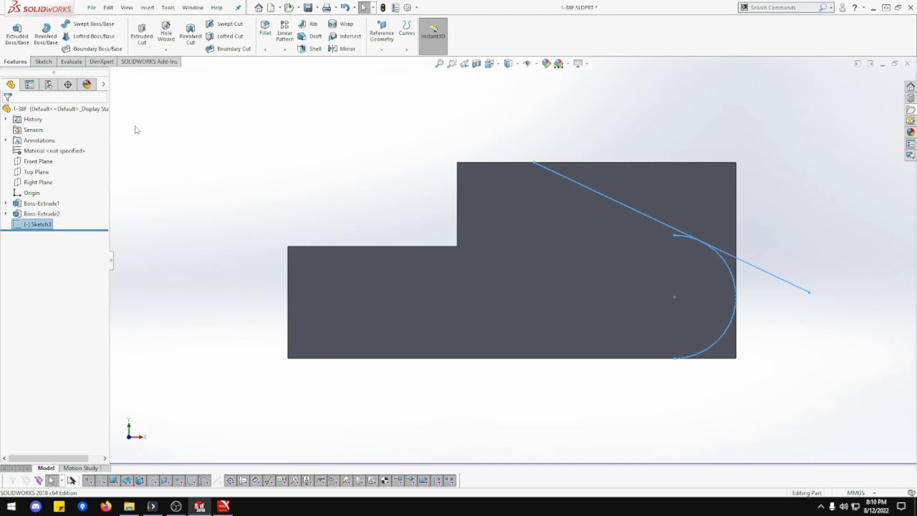
{"action": "left_click", "coordinate": [45, 64]}
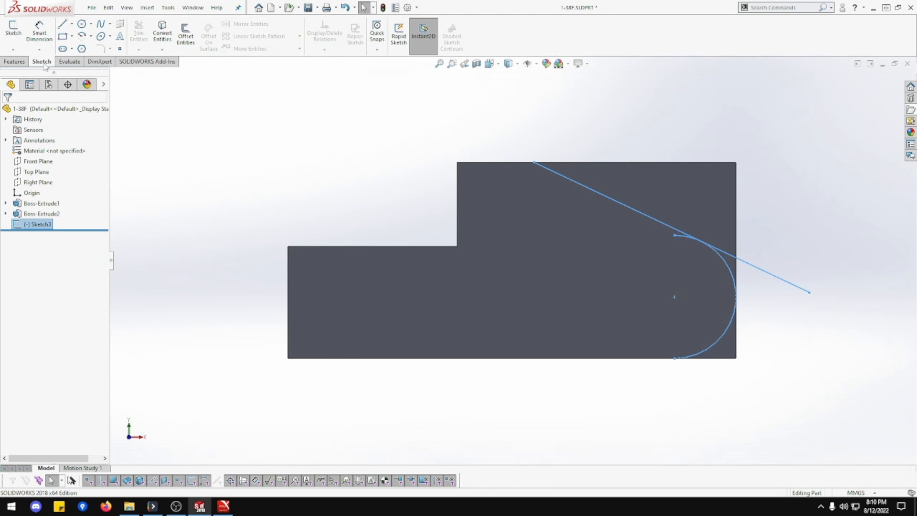
{"action": "right_click", "coordinate": [22, 231]}
{"action": "left_click", "coordinate": [29, 199]}
Dimension the horizontal distance from the face's upper-right corner to the sloping line's upper endpoint as 22 mm
{"action": "left_click", "coordinate": [39, 31]}
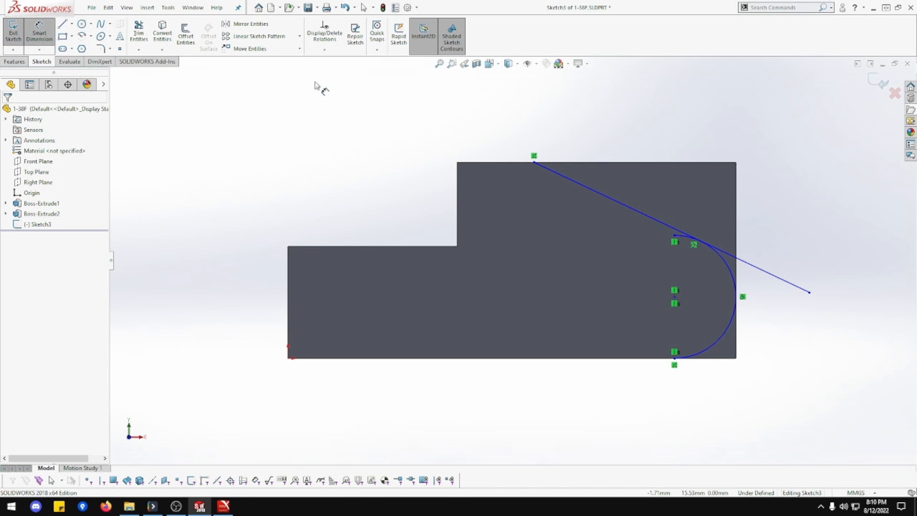
{"action": "left_click", "coordinate": [736, 163]}
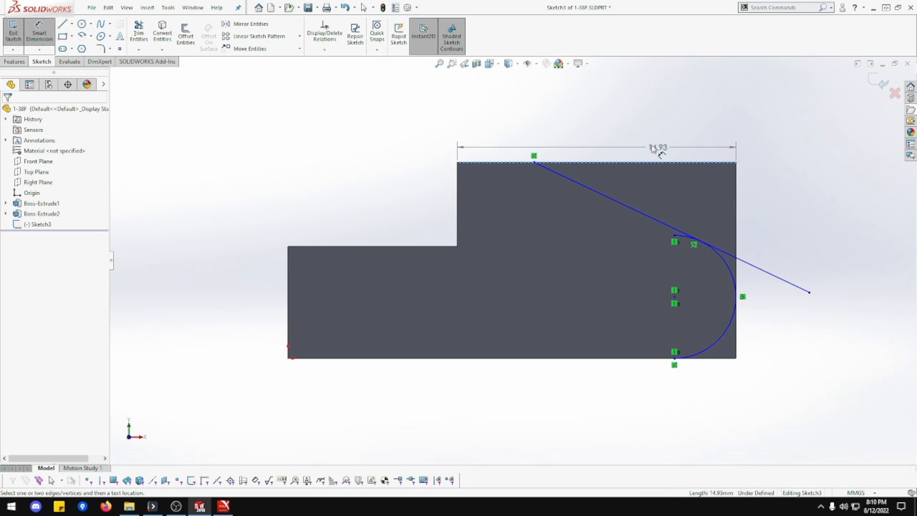
{"action": "key", "text": "Escape"}
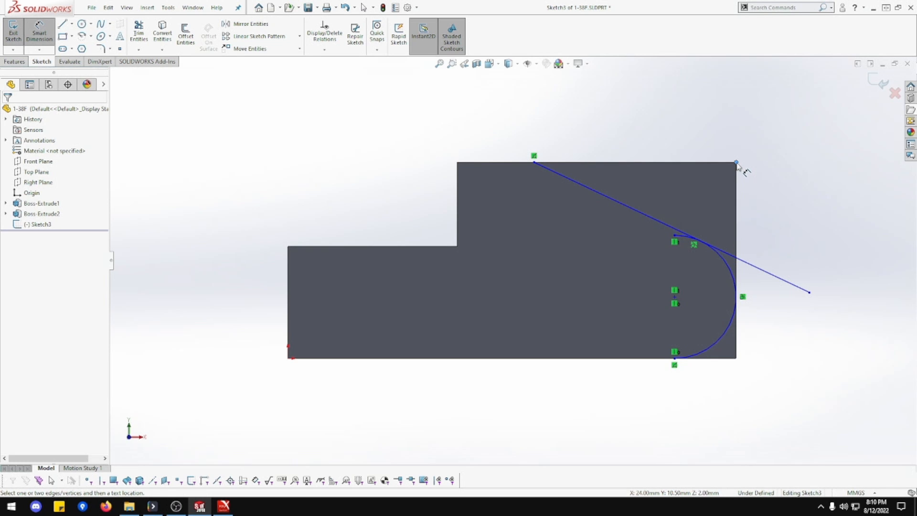
{"action": "left_click", "coordinate": [535, 163]}
{"action": "left_click", "coordinate": [608, 135]}
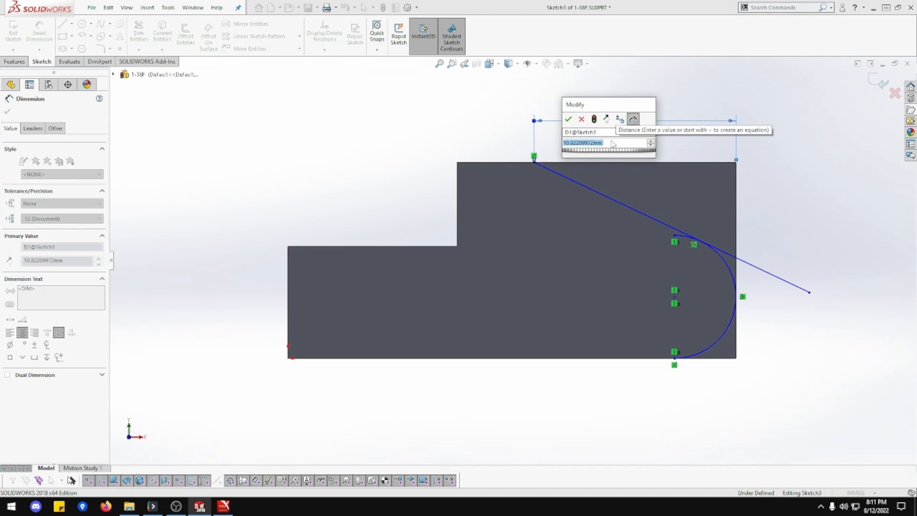
{"action": "type", "text": "22"}
{"action": "key", "text": "Return"}
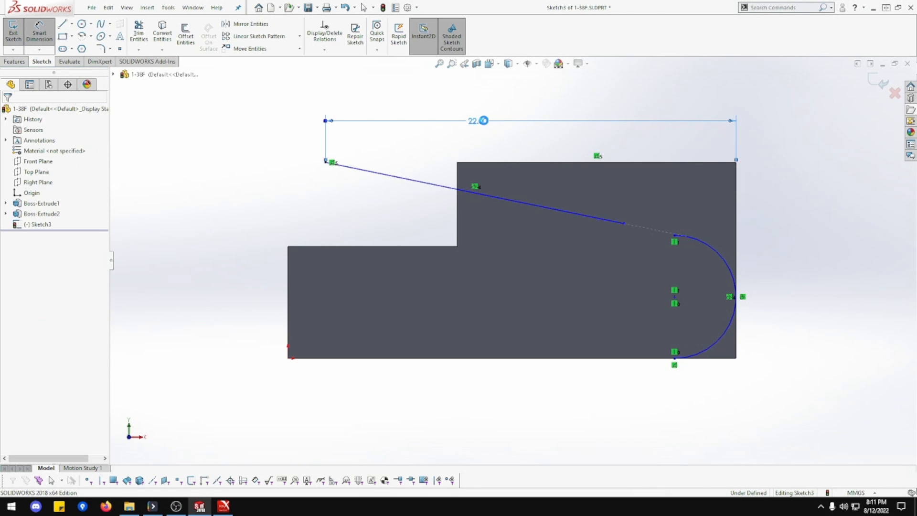
Set the horizontal distance from the corner to the sloping line's upper endpoint to 11 mm
{"action": "double_click", "coordinate": [486, 122]}
{"action": "type", "text": "11"}
{"action": "key", "text": "Return"}
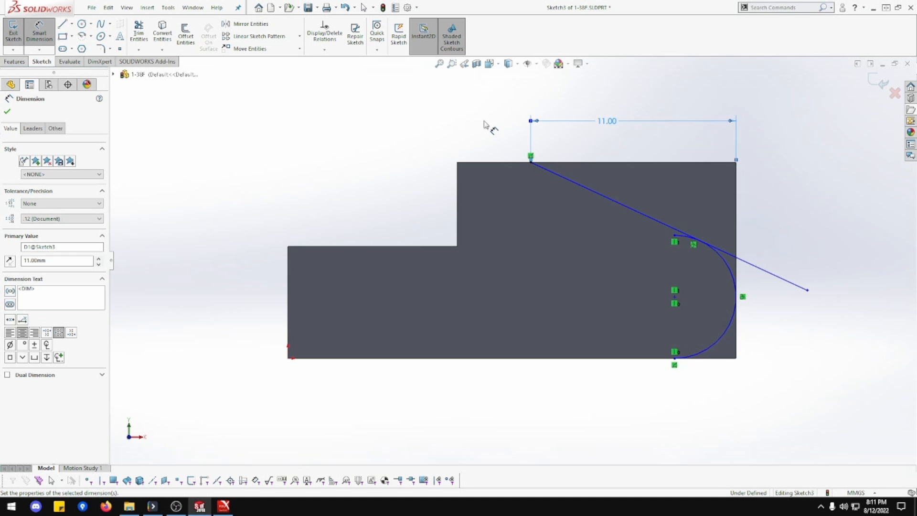
Set the corner-to-endpoint distance of the sloping line to 10 mm and finish dimensioning
{"action": "double_click", "coordinate": [611, 123]}
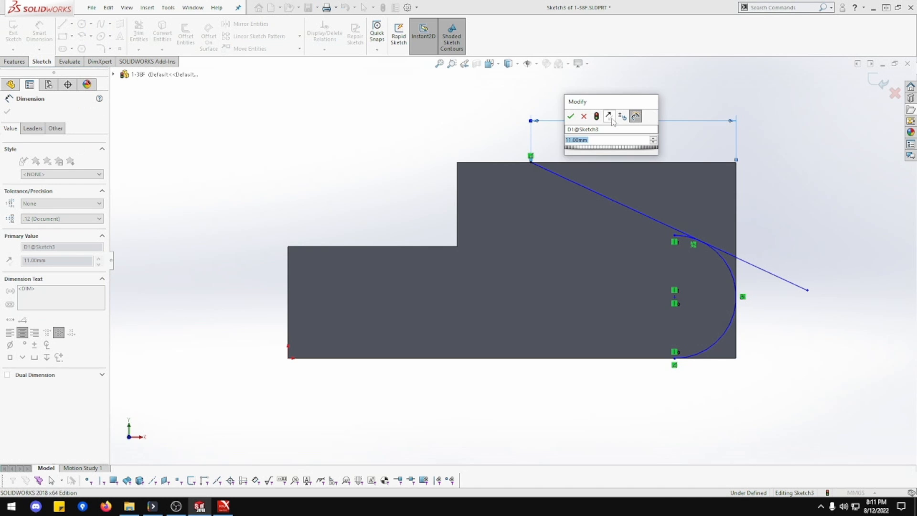
{"action": "type", "text": "10"}
{"action": "key", "text": "Return"}
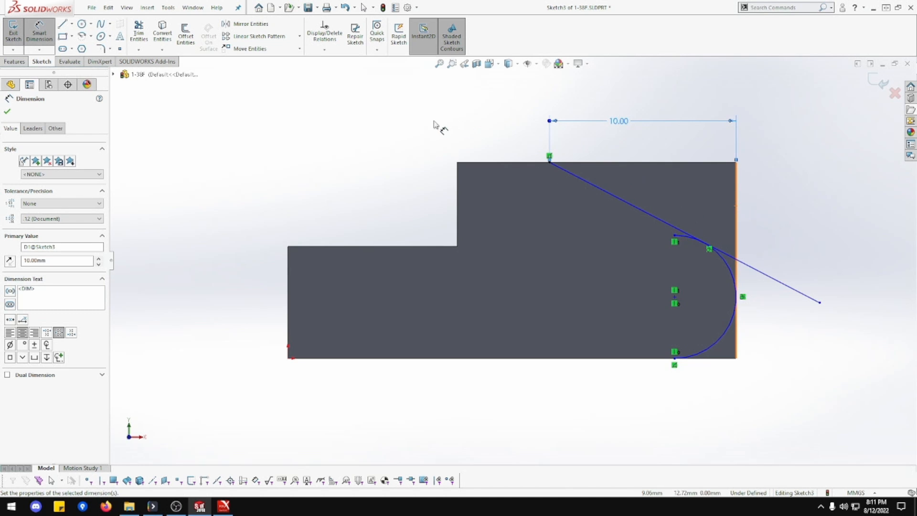
{"action": "left_click", "coordinate": [380, 135]}
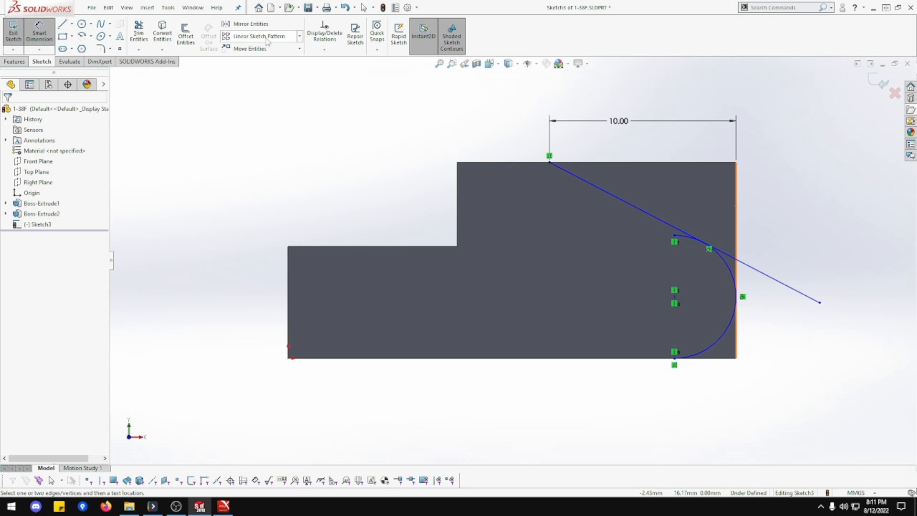
Power trim the sloping line and the arc where each runs past their tangent point
{"action": "left_click", "coordinate": [147, 39]}
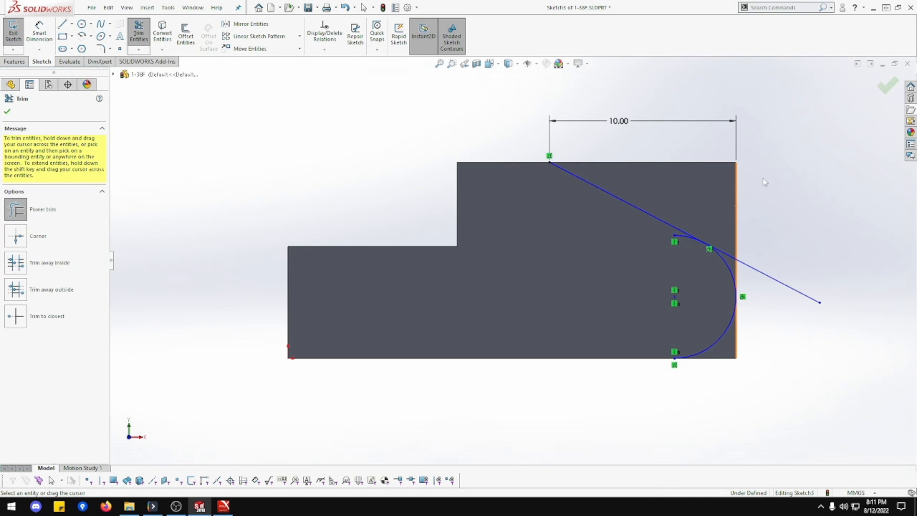
{"action": "left_click_drag", "start_coordinate": [779, 255], "coordinate": [771, 286]}
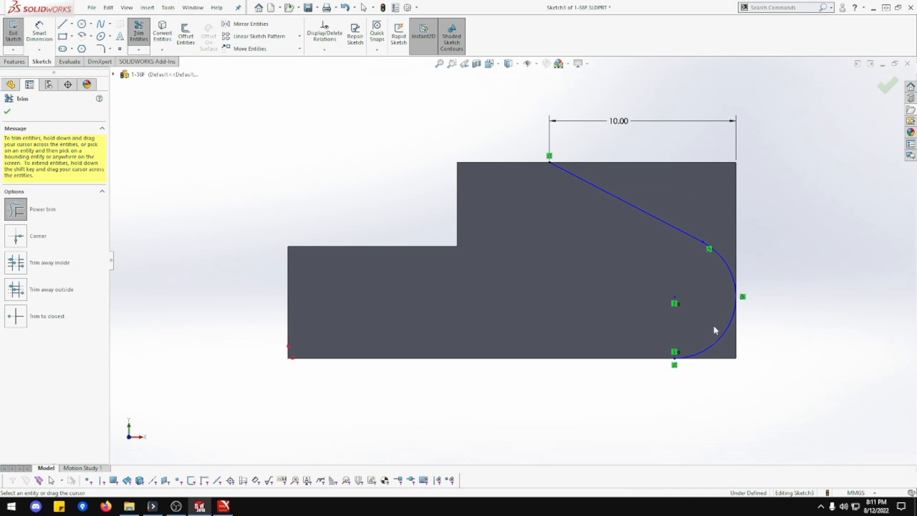
Close the profile with five connected lines running outside the part from the sloping line's upper endpoint around to the arc's lower endpoint
{"action": "left_click", "coordinate": [62, 24]}
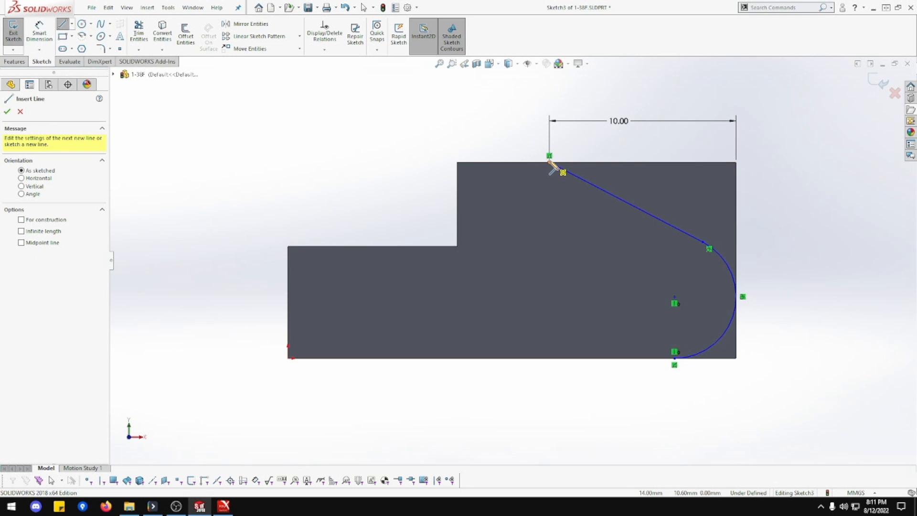
{"action": "left_click", "coordinate": [550, 102]}
{"action": "left_click", "coordinate": [783, 101]}
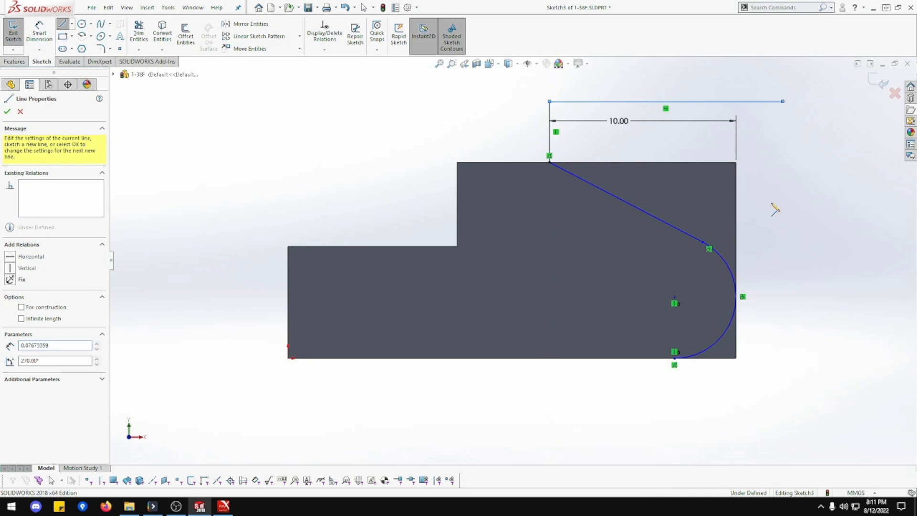
{"action": "left_click", "coordinate": [783, 379]}
{"action": "left_click", "coordinate": [658, 388]}
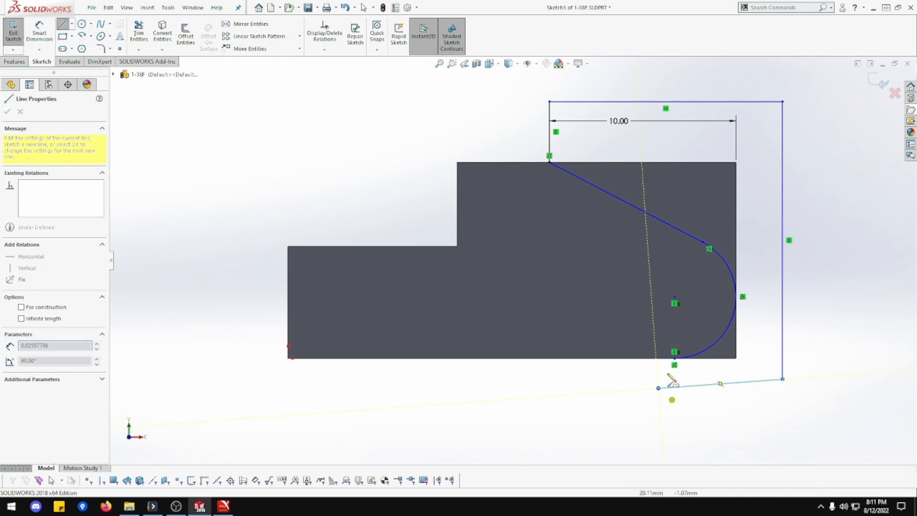
{"action": "left_click", "coordinate": [674, 359]}
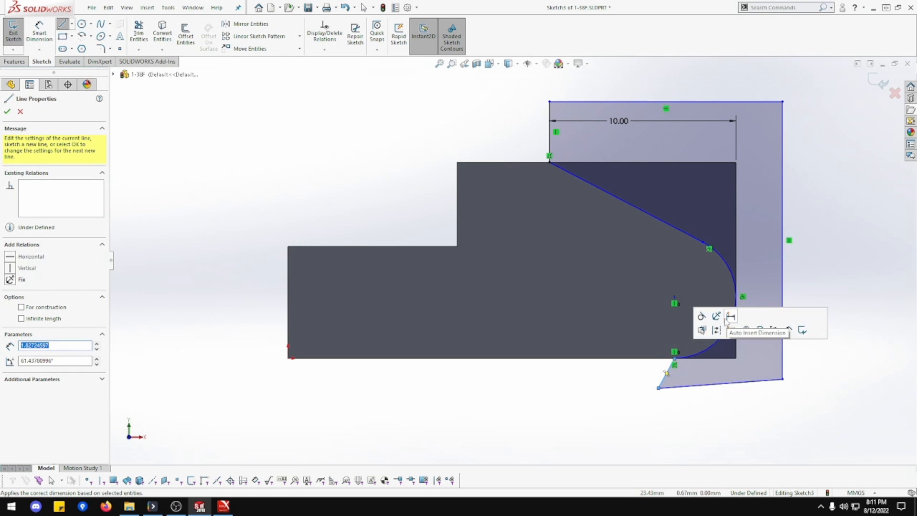
{"action": "key", "text": "Escape"}
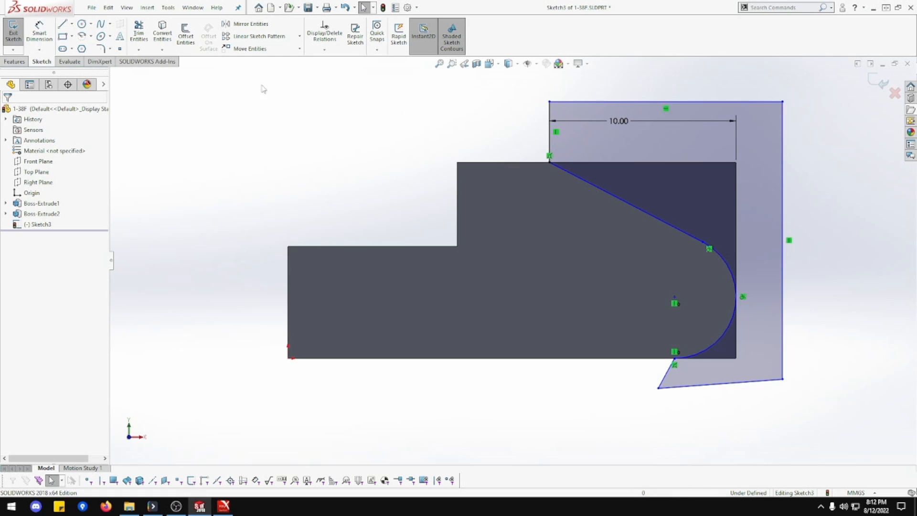
Extrude-cut the closed profile Through All to remove the material outside the sloping line and arc
{"action": "left_click", "coordinate": [14, 62]}
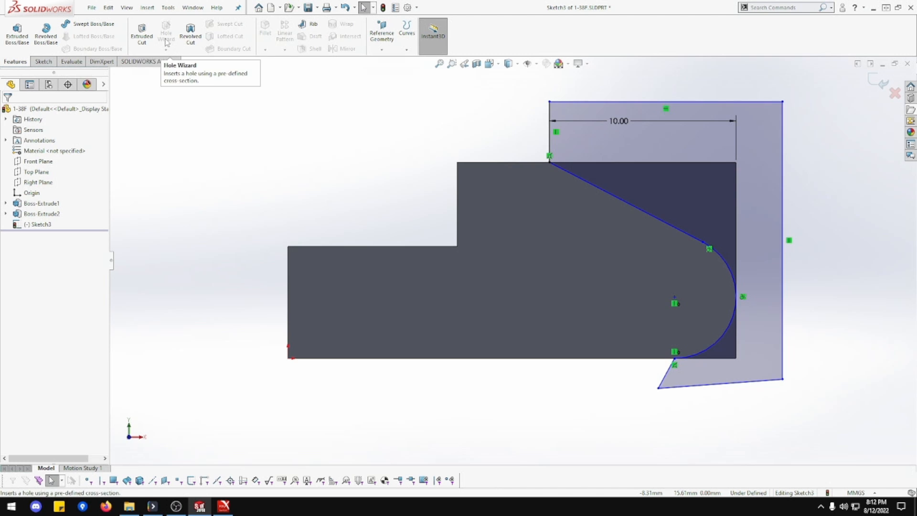
{"action": "left_click", "coordinate": [142, 35]}
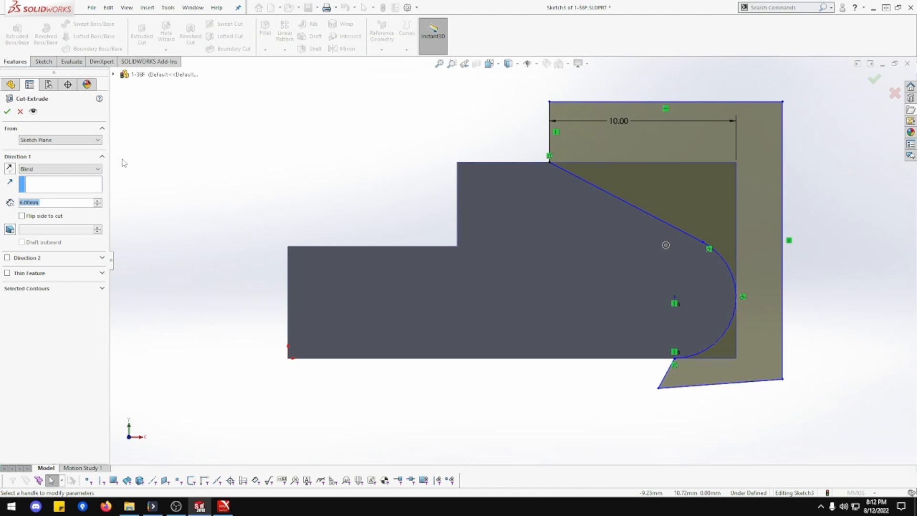
{"action": "left_click", "coordinate": [57, 169]}
{"action": "left_click", "coordinate": [35, 182]}
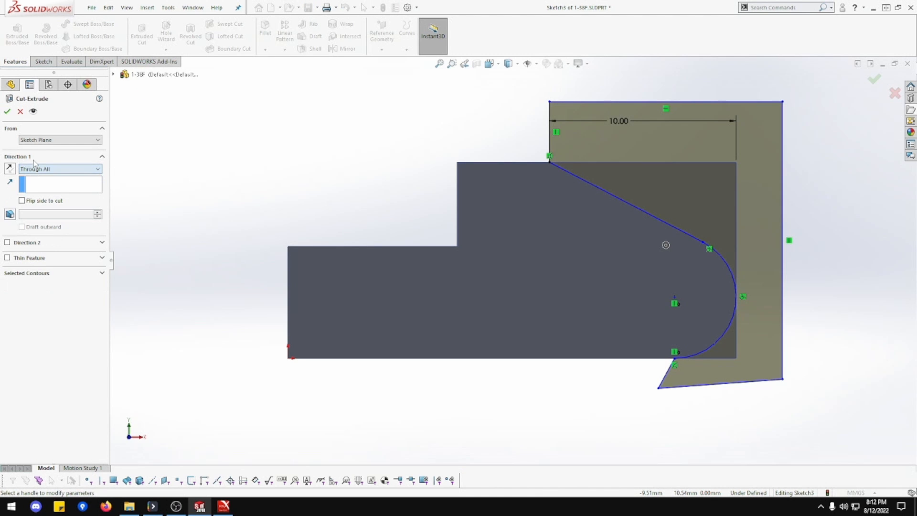
{"action": "left_click", "coordinate": [7, 111]}
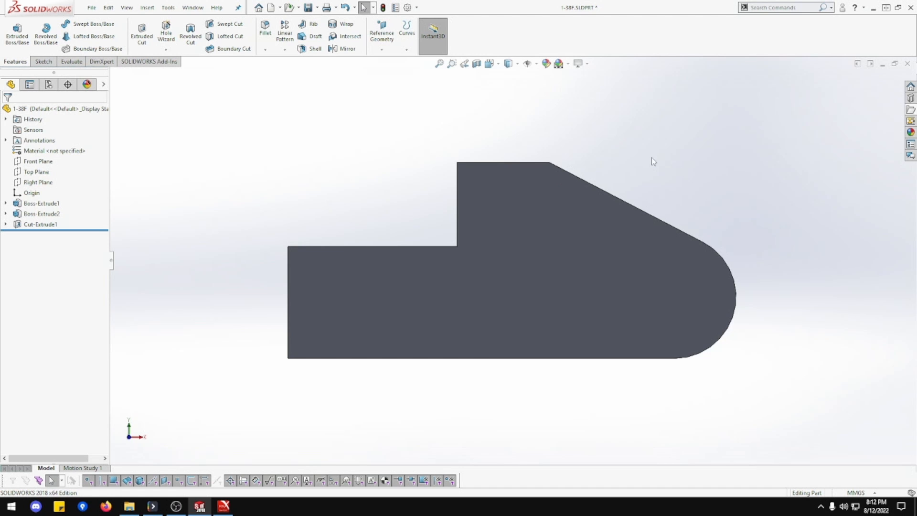
Inspect the cut part from an angle and view the raised block's flat top face straight on
{"action": "middle_click_drag", "start_coordinate": [627, 183], "coordinate": [668, 250]}
{"action": "middle_click", "coordinate": [611, 196]}
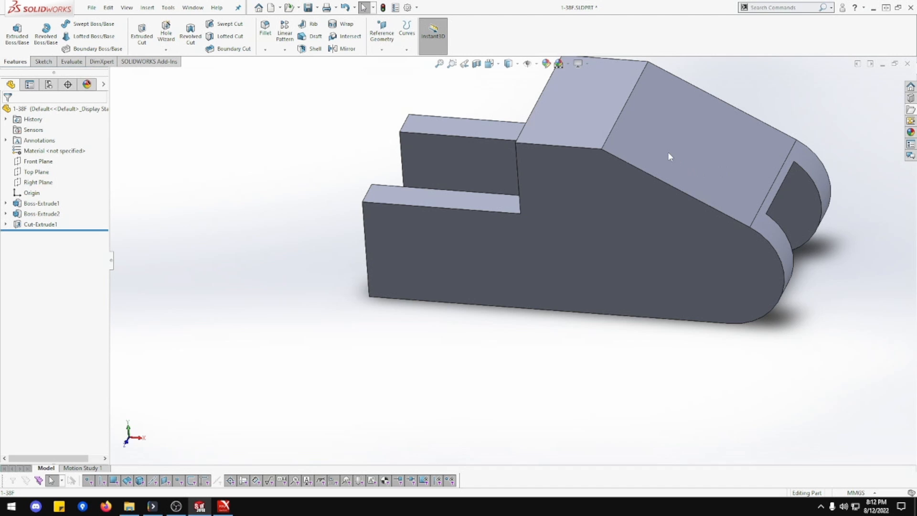
{"action": "right_click", "coordinate": [585, 107]}
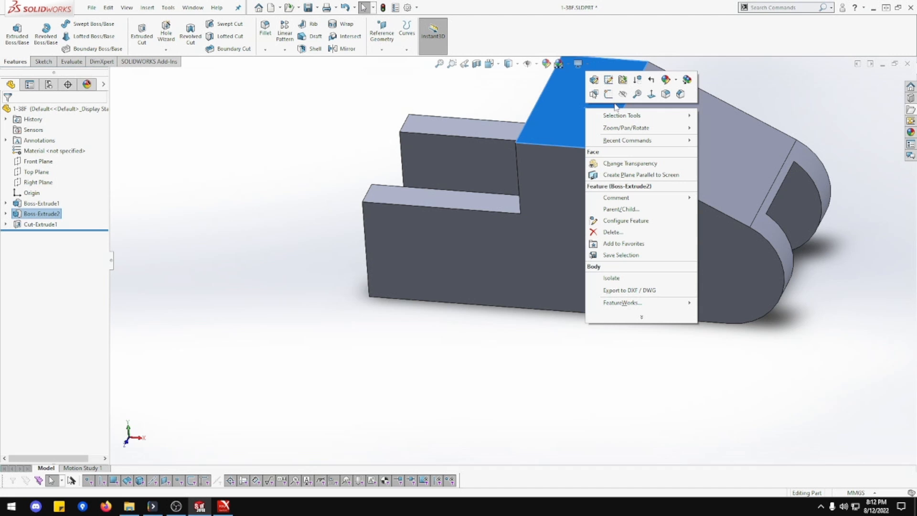
{"action": "left_click", "coordinate": [652, 94]}
{"action": "right_click", "coordinate": [543, 265]}
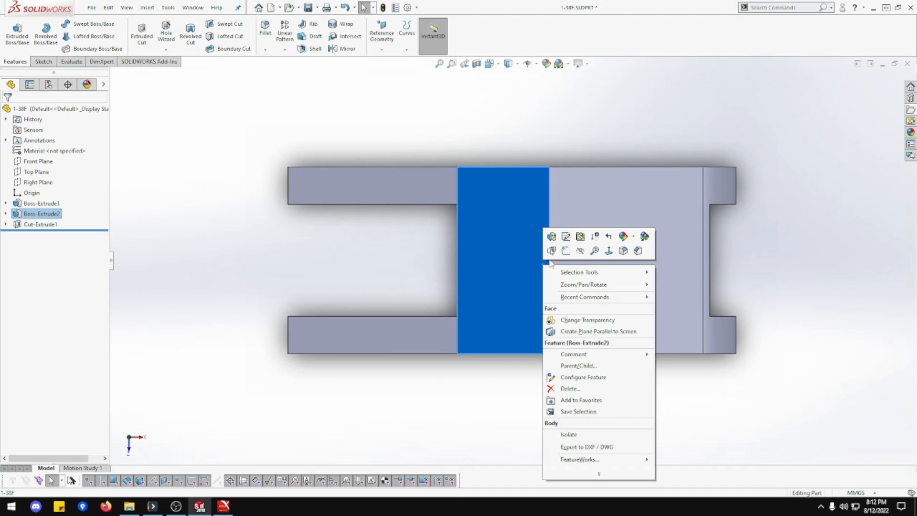
{"action": "left_click", "coordinate": [576, 247]}
{"action": "key", "text": "ctrl+z"}
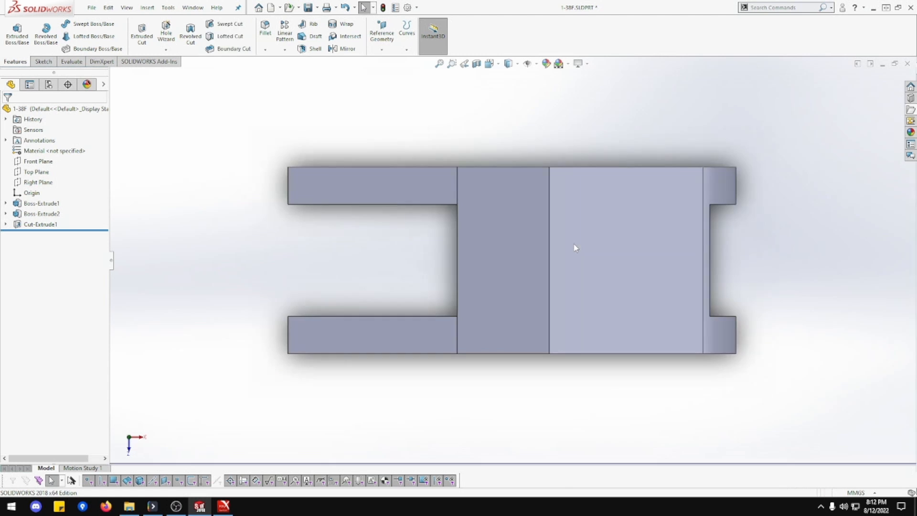
Sketch a 10 by 6 mm rectangle on the block's flat top face, spanning between the bars from their rounded ends to the slope's upper edge
{"action": "left_click", "coordinate": [524, 258]}
{"action": "right_click", "coordinate": [523, 258]}
{"action": "left_click", "coordinate": [548, 244]}
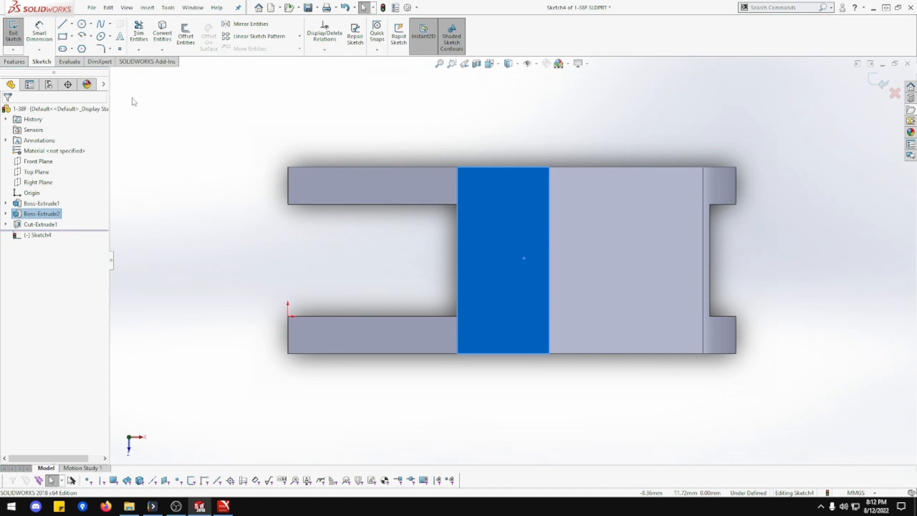
{"action": "left_click", "coordinate": [63, 36]}
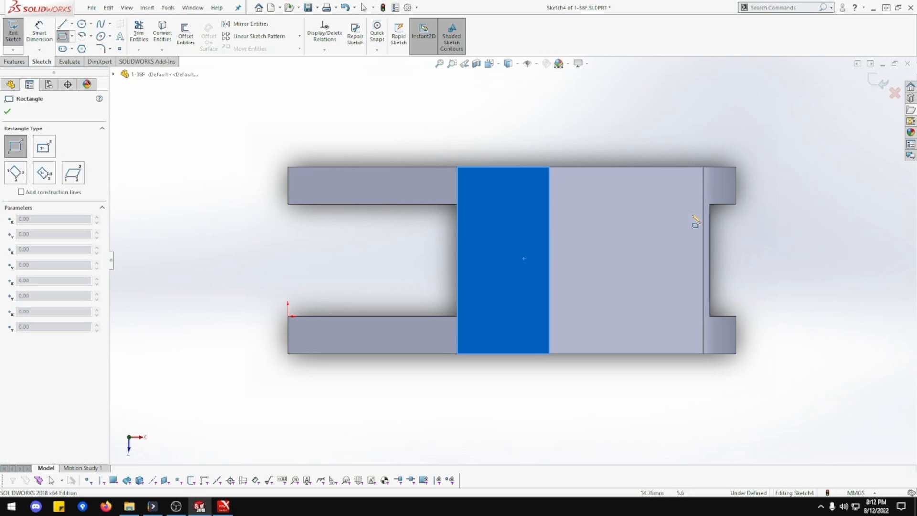
{"action": "left_click", "coordinate": [736, 204]}
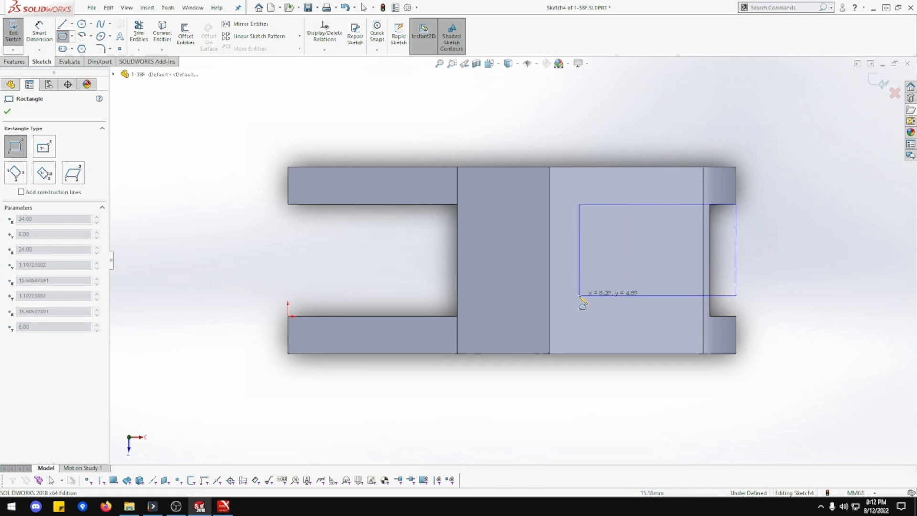
{"action": "left_click", "coordinate": [550, 316]}
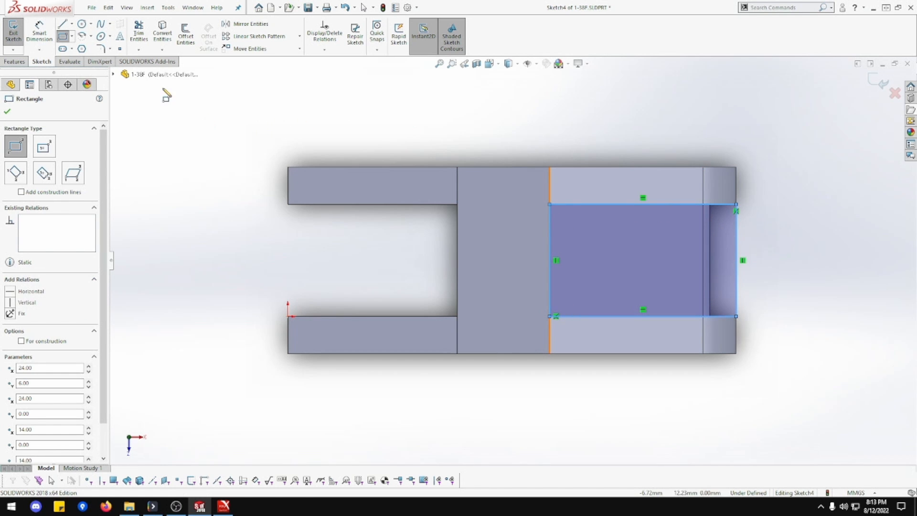
Extrude-cut the rectangle Through All to open the gap between the sloping bar ends
{"action": "left_click", "coordinate": [14, 61]}
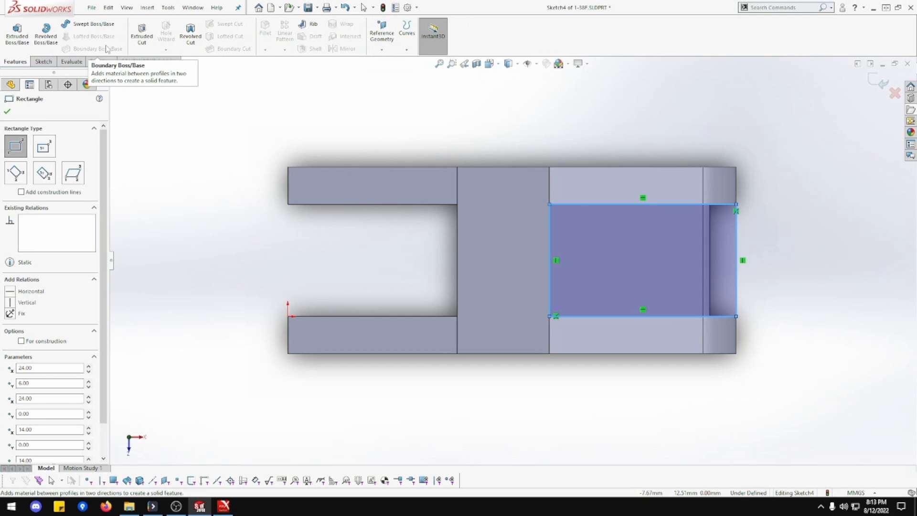
{"action": "left_click", "coordinate": [141, 33]}
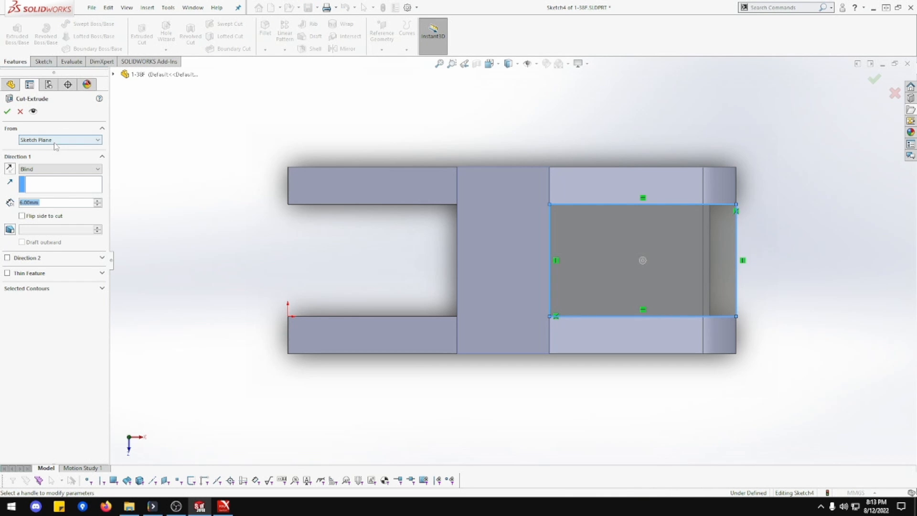
{"action": "left_click", "coordinate": [48, 169]}
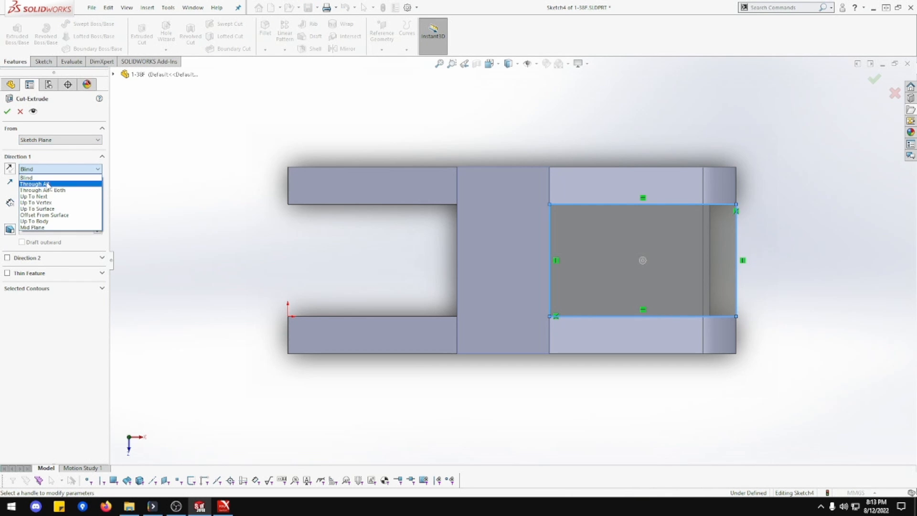
{"action": "left_click", "coordinate": [48, 183]}
{"action": "left_click", "coordinate": [7, 112]}
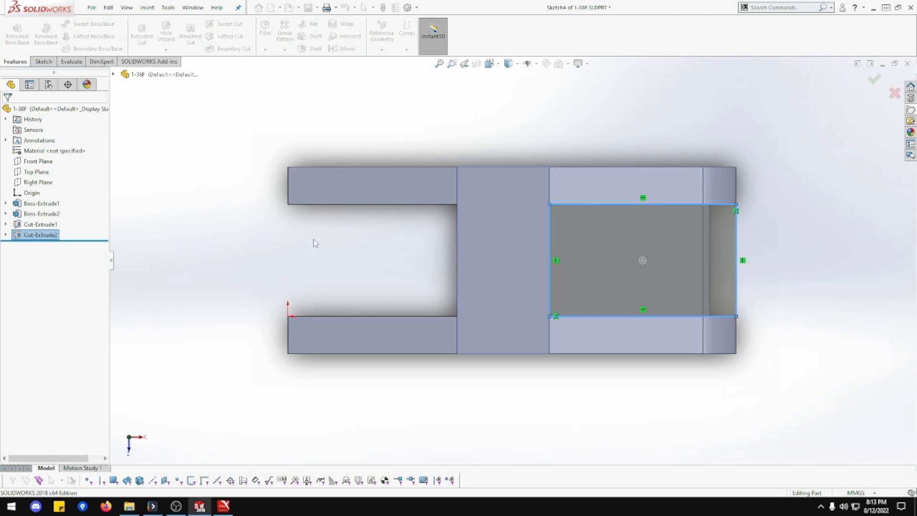
{"action": "middle_click_drag", "start_coordinate": [364, 243], "coordinate": [342, 141]}
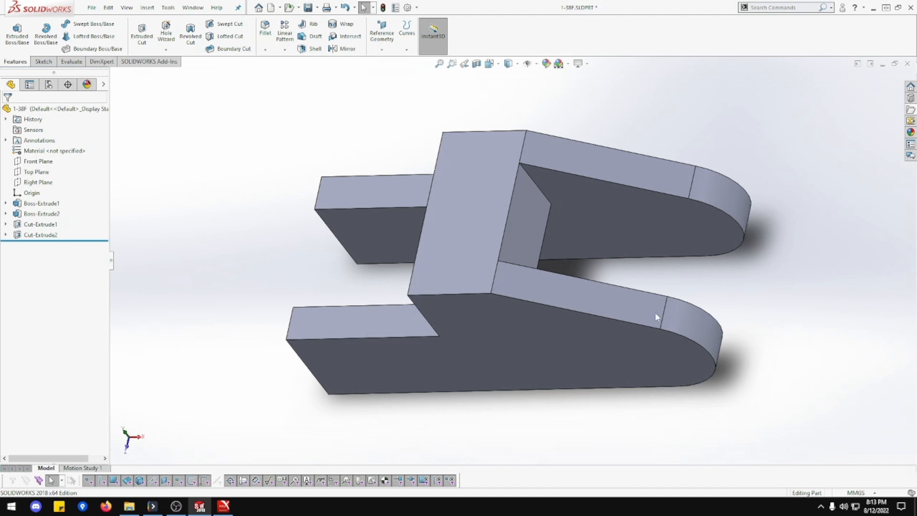
{"action": "middle_click_drag", "start_coordinate": [655, 316], "coordinate": [665, 273]}
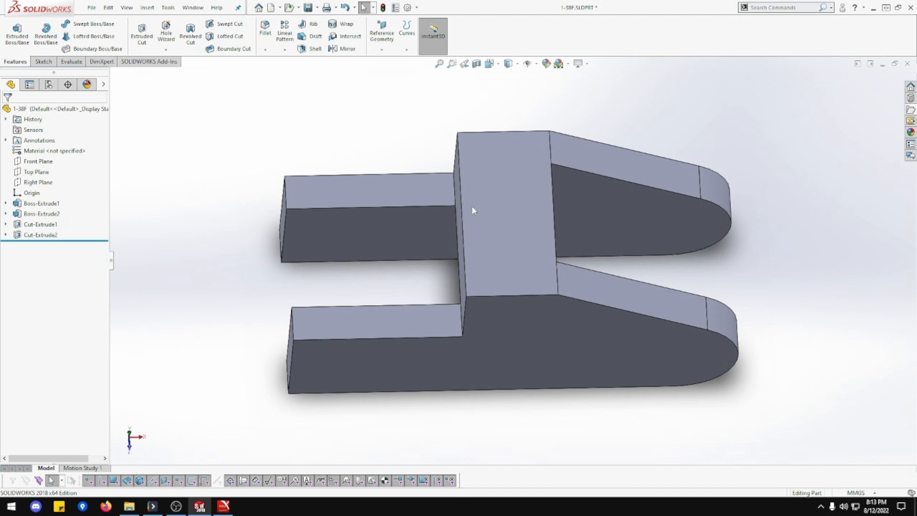
{"action": "left_click", "coordinate": [385, 194]}
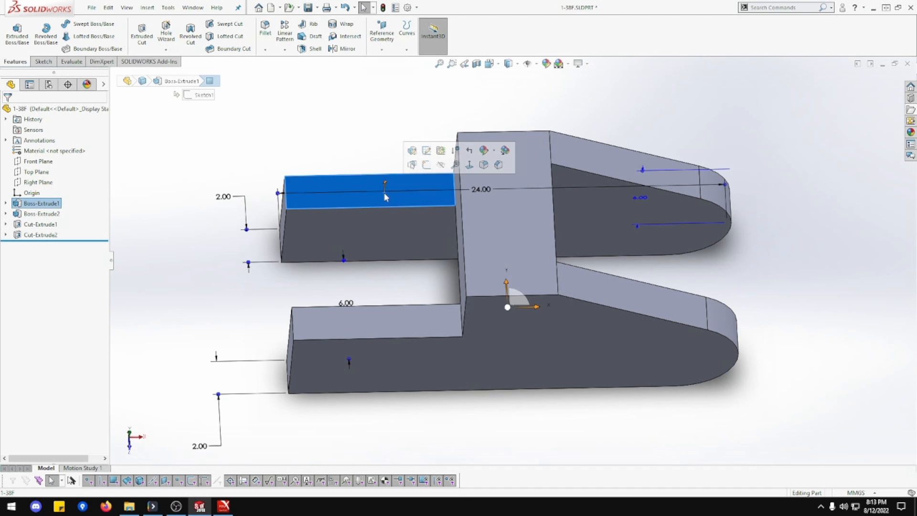
{"action": "right_click", "coordinate": [385, 193]}
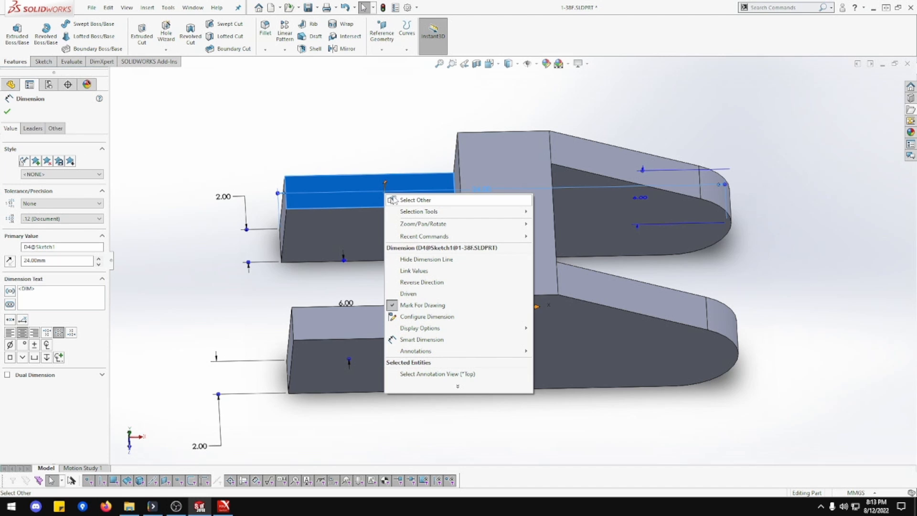
{"action": "key", "text": "Escape"}
{"action": "key", "text": "Escape"}
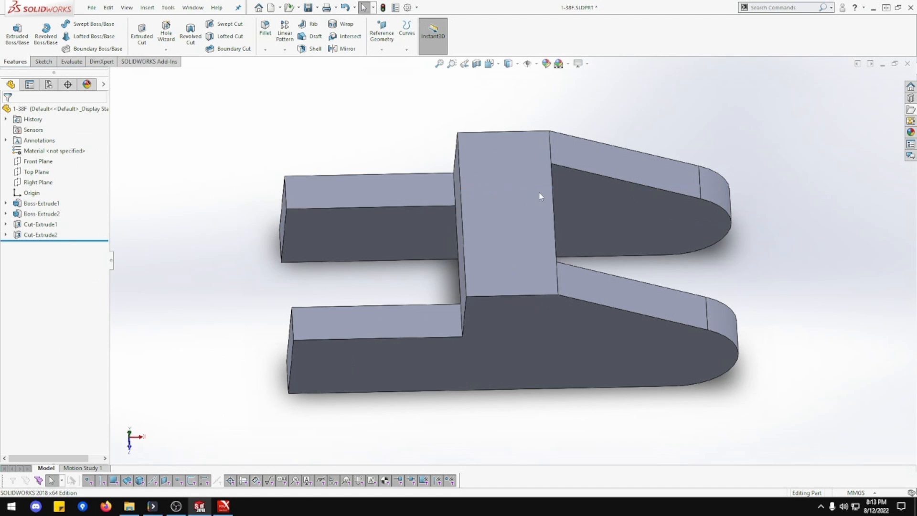
Reopen the sketch of the last cut and stretch its rectangle across the raised block to just past the block's far edge
{"action": "left_click", "coordinate": [6, 235]}
{"action": "left_click", "coordinate": [29, 246]}
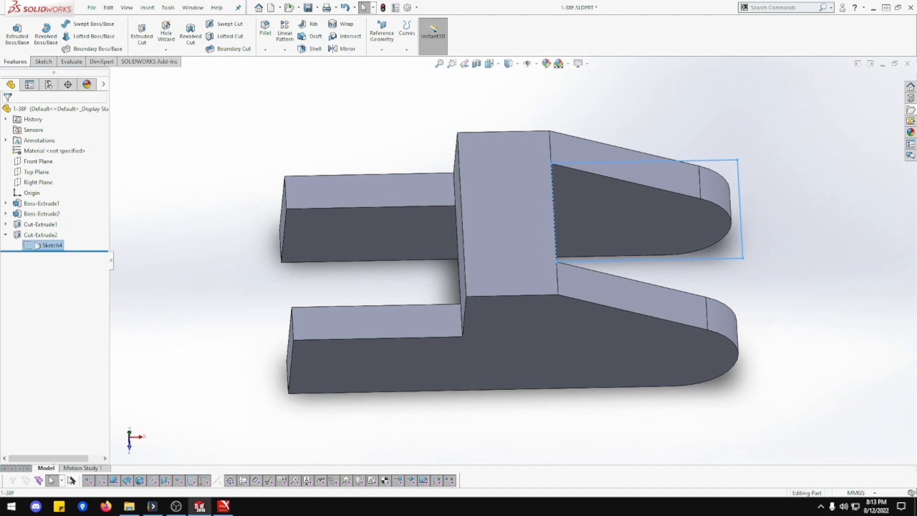
{"action": "left_click", "coordinate": [36, 245]}
{"action": "left_click", "coordinate": [46, 215]}
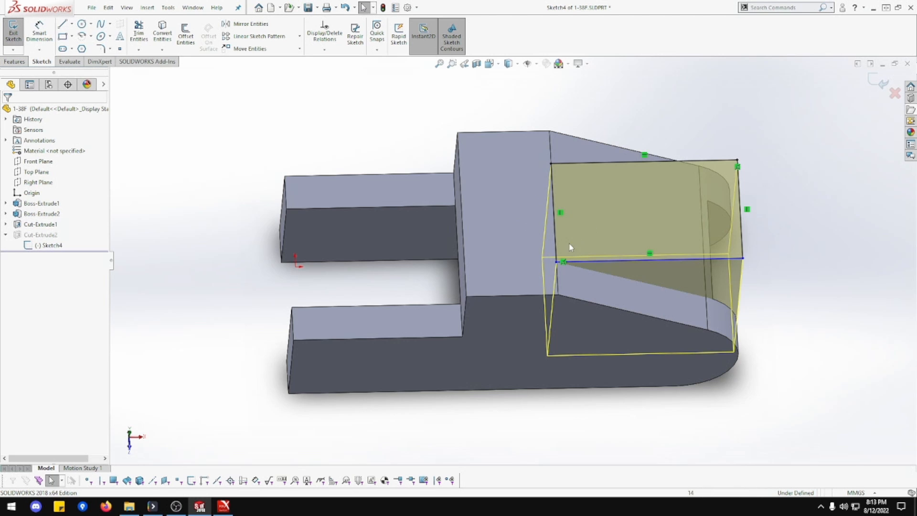
{"action": "left_click", "coordinate": [555, 234]}
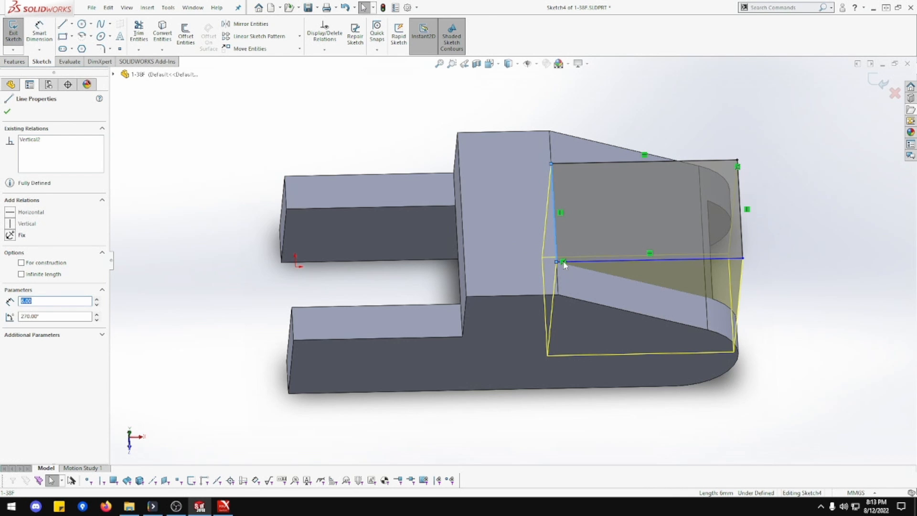
{"action": "key", "text": "Escape"}
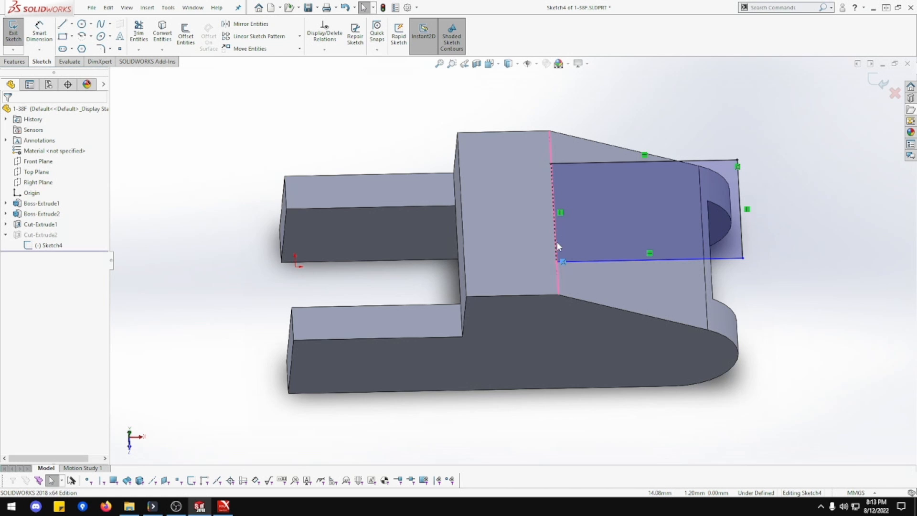
{"action": "left_click_drag", "start_coordinate": [555, 241], "coordinate": [454, 241]}
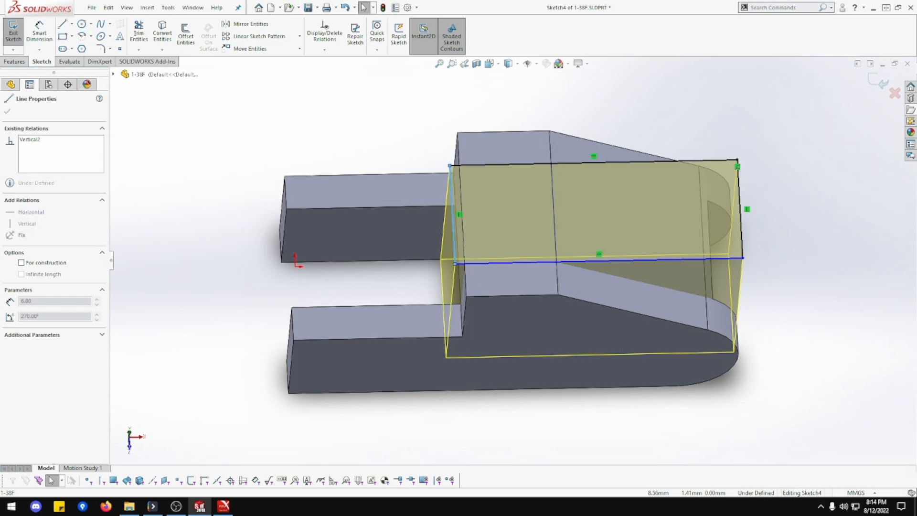
Make the stretched rectangle's corner coincident with the raised block's far top edge, and exit the sketch to update the cut
{"action": "left_click", "coordinate": [456, 263]}
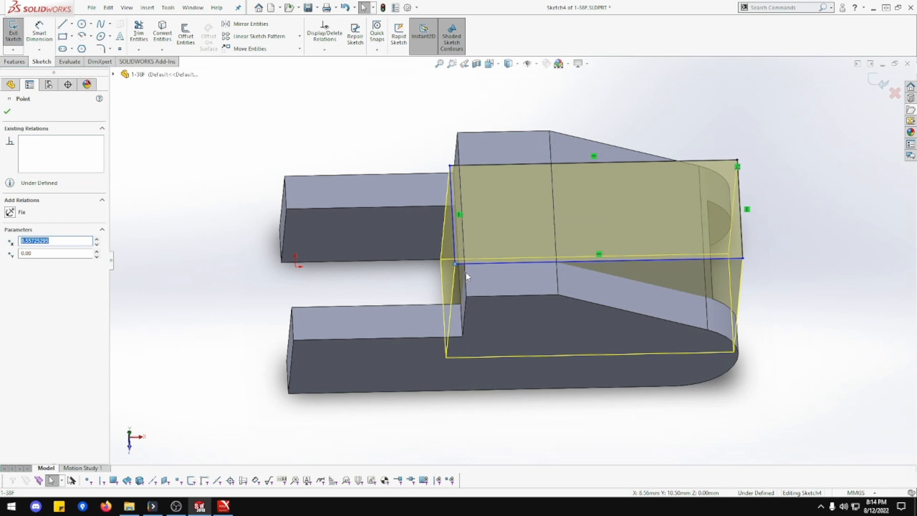
{"action": "left_click", "coordinate": [465, 272], "text": "ctrl"}
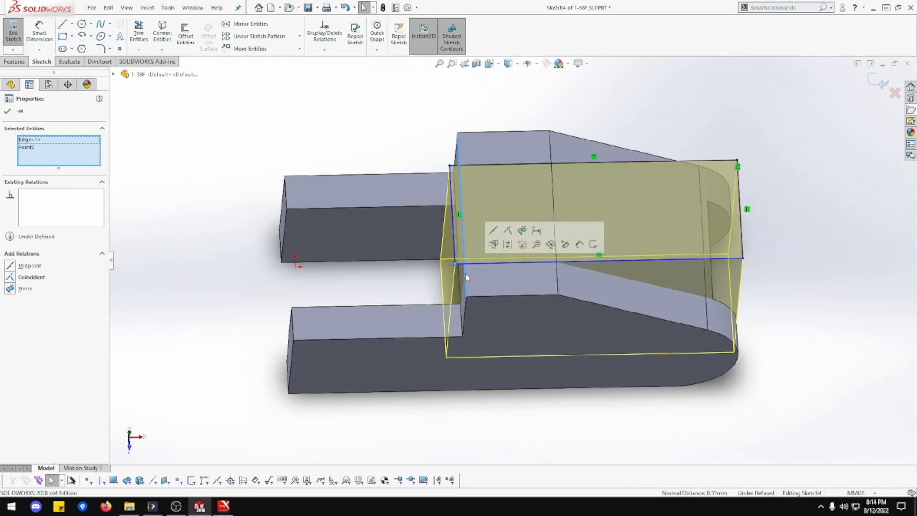
{"action": "left_click", "coordinate": [508, 231]}
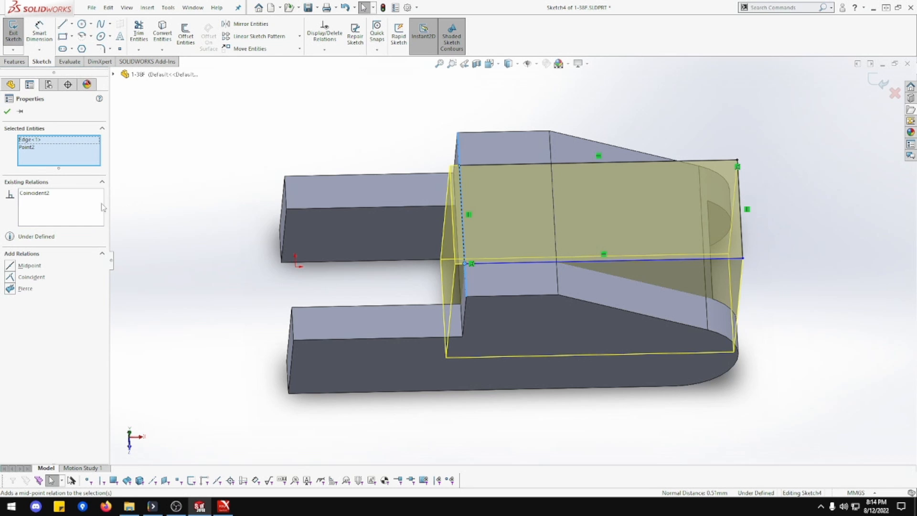
{"action": "left_click", "coordinate": [7, 112]}
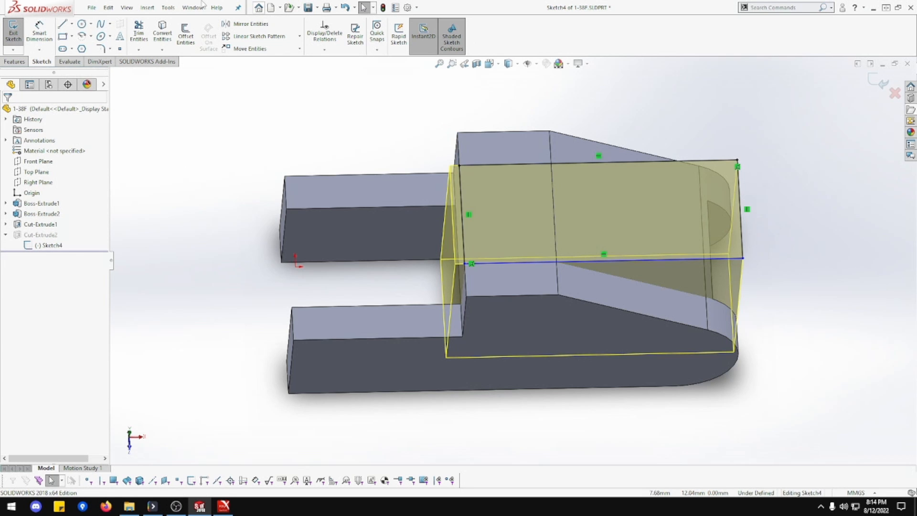
{"action": "left_click", "coordinate": [18, 34]}
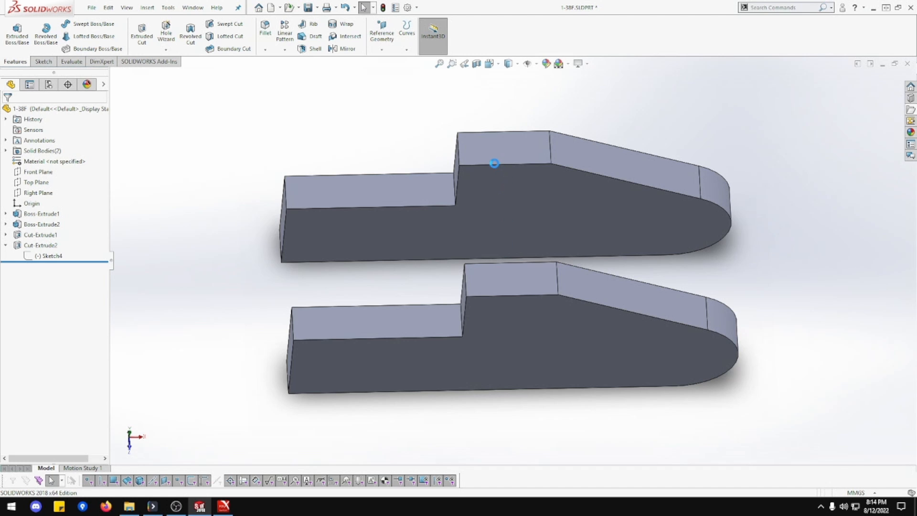
Start a sketch on the low top face of one bar and draw a 180° arc of about 1.97 mm radius in the gap between the bars
{"action": "left_click", "coordinate": [431, 191]}
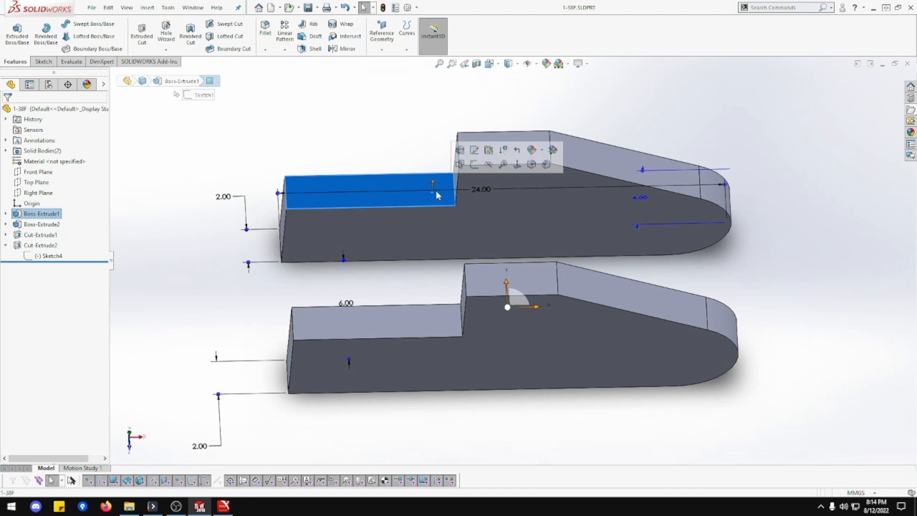
{"action": "left_click", "coordinate": [517, 164]}
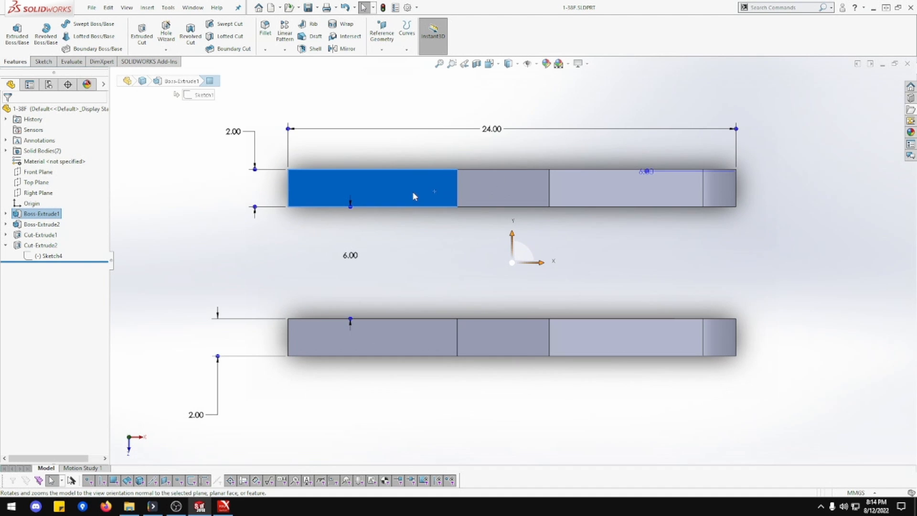
{"action": "right_click", "coordinate": [413, 193]}
{"action": "left_click", "coordinate": [436, 179]}
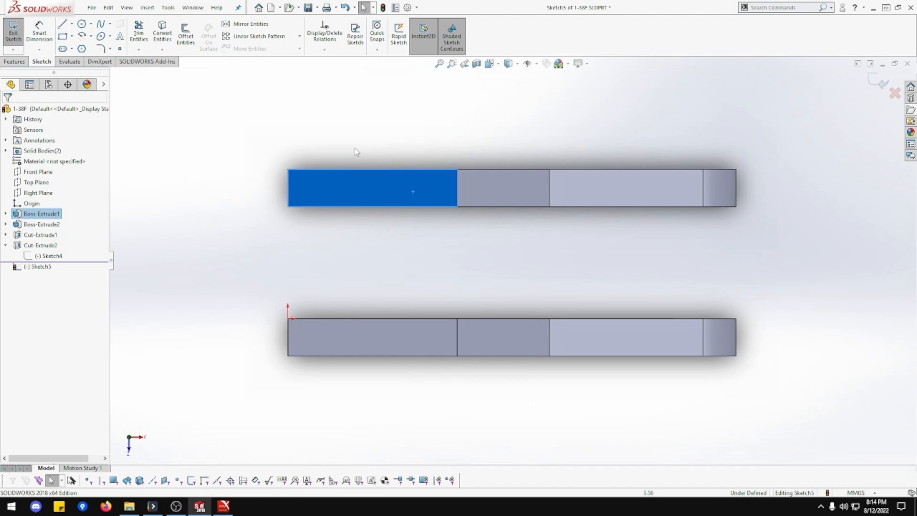
{"action": "left_click", "coordinate": [82, 36]}
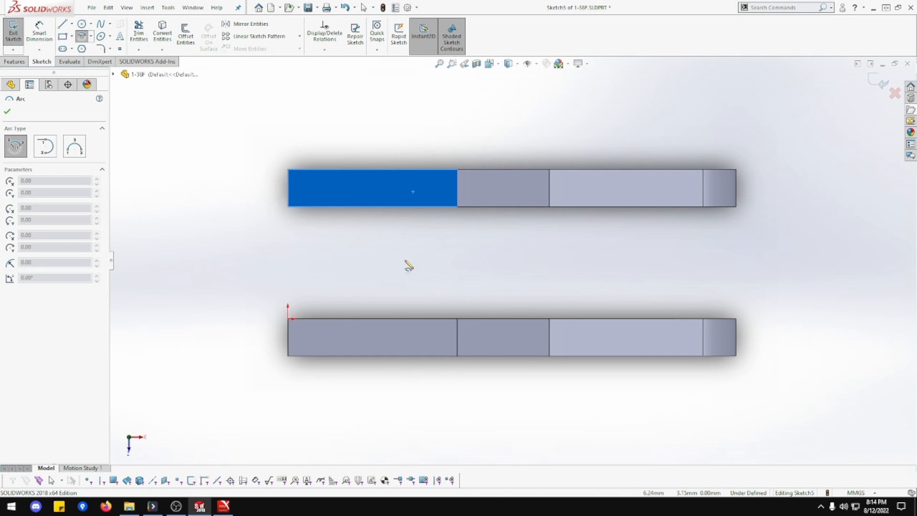
{"action": "left_click", "coordinate": [398, 220]}
{"action": "left_click", "coordinate": [397, 293]}
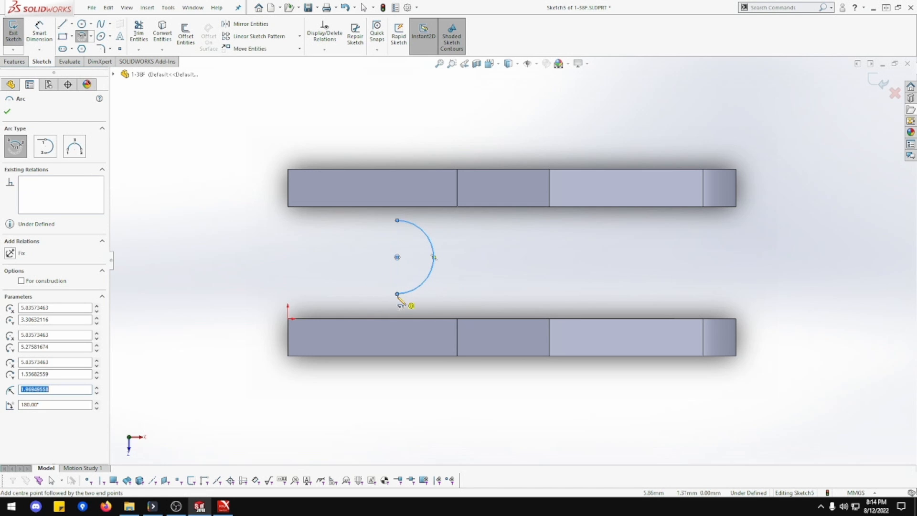
Draw a second, concentric 180° arc of about 2.71 mm radius around the first one
{"action": "left_click", "coordinate": [397, 257]}
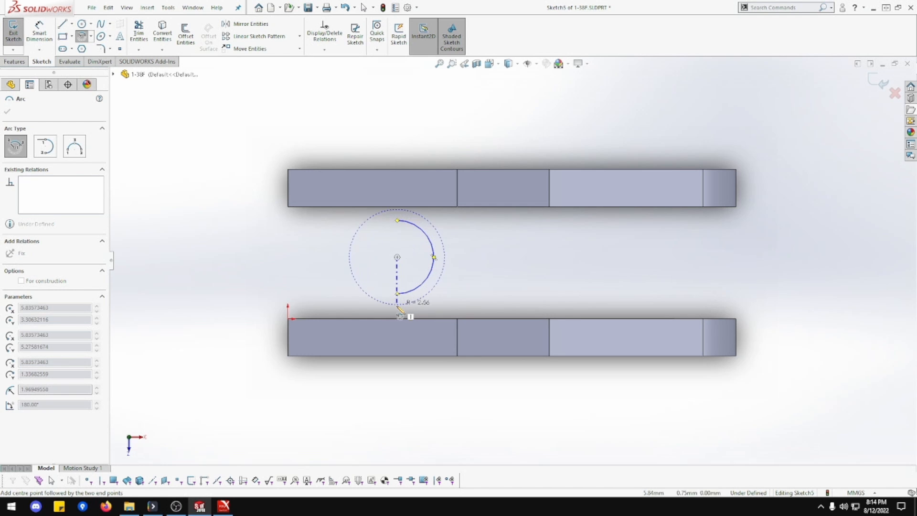
{"action": "left_click", "coordinate": [397, 307]}
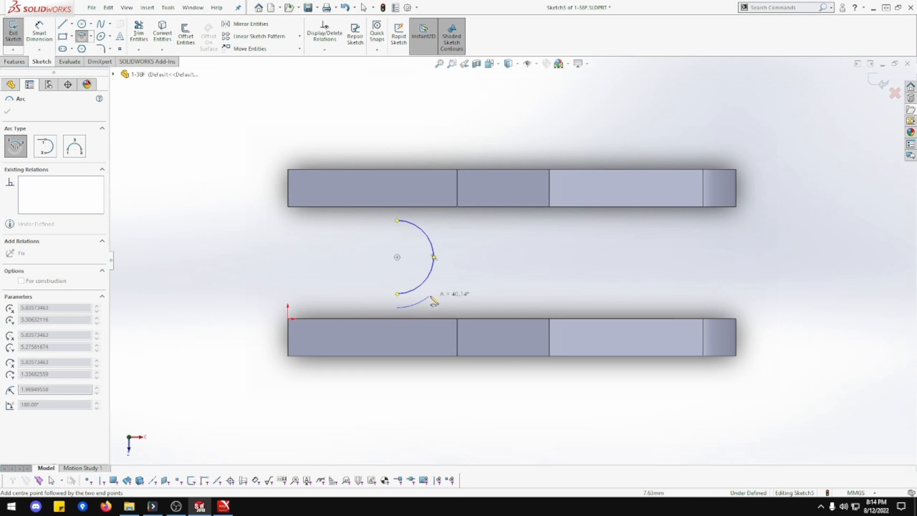
{"action": "left_click", "coordinate": [401, 209]}
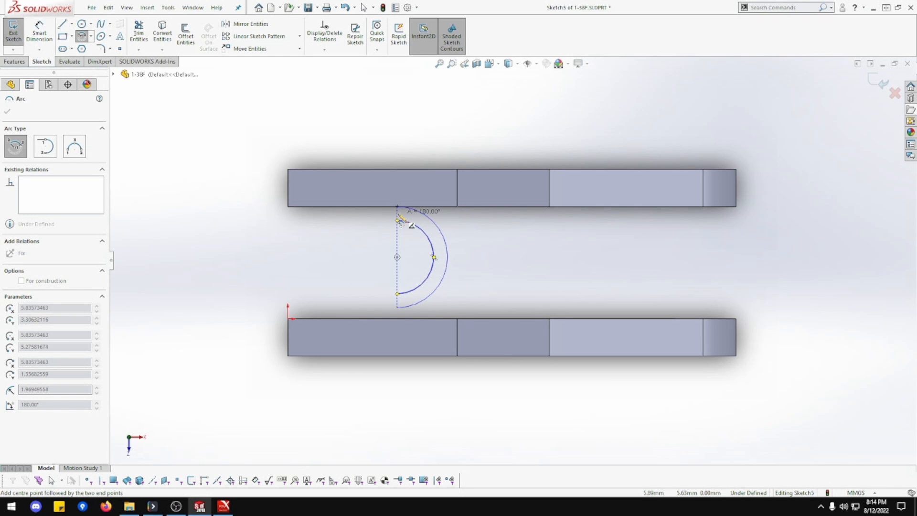
{"action": "key", "text": "Escape"}
Dimension the radii of the two concentric arcs, setting the inner one to 3 mm and the outer one to 5 mm
{"action": "left_click", "coordinate": [39, 31]}
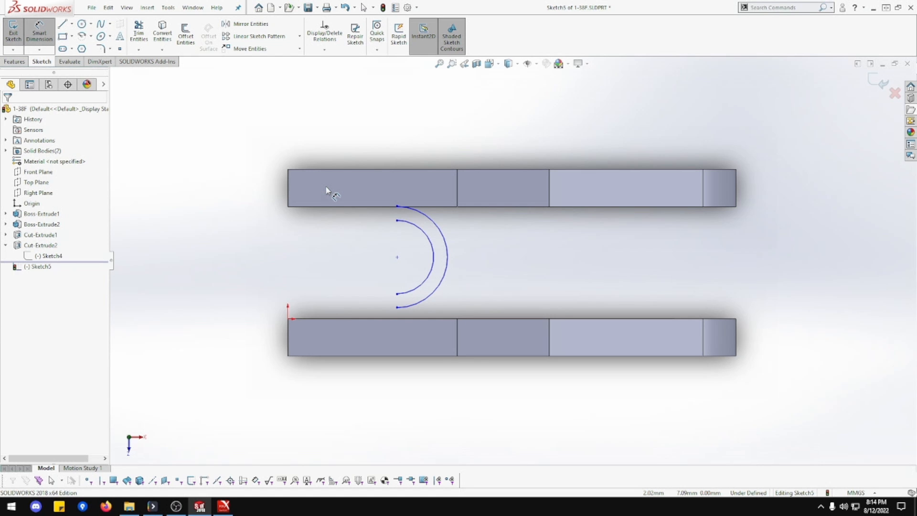
{"action": "left_click", "coordinate": [430, 273]}
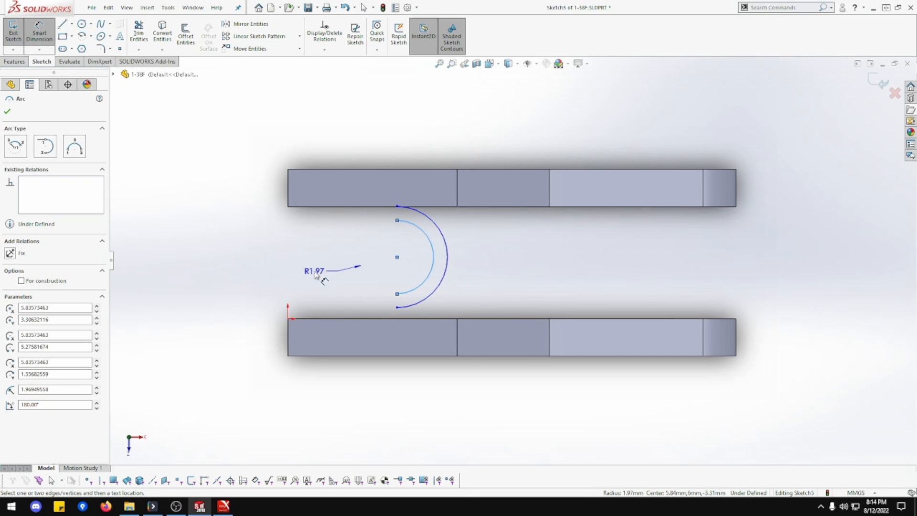
{"action": "left_click", "coordinate": [315, 275]}
{"action": "key", "text": "Return"}
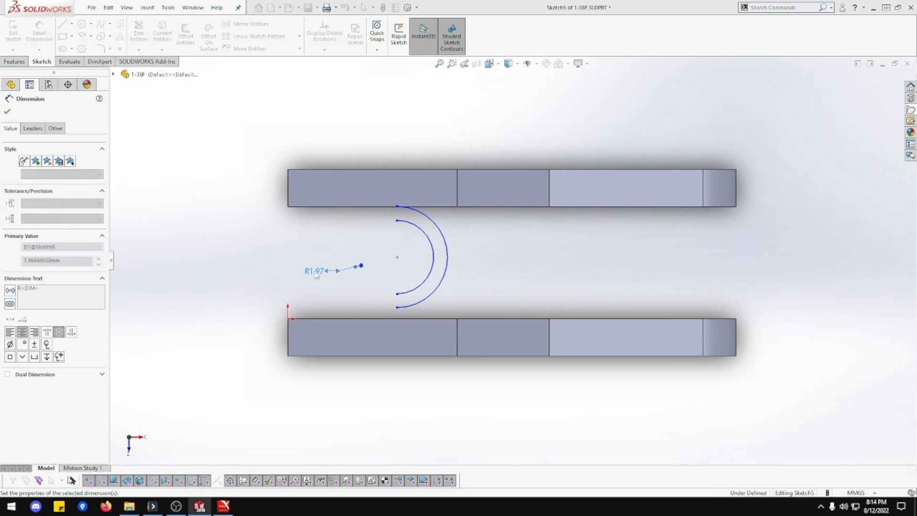
{"action": "left_click", "coordinate": [440, 287]}
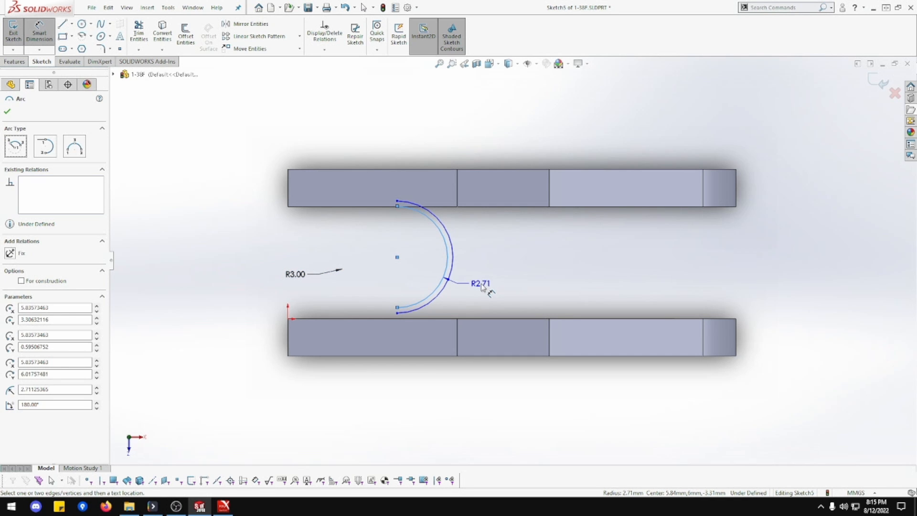
{"action": "left_click", "coordinate": [482, 287]}
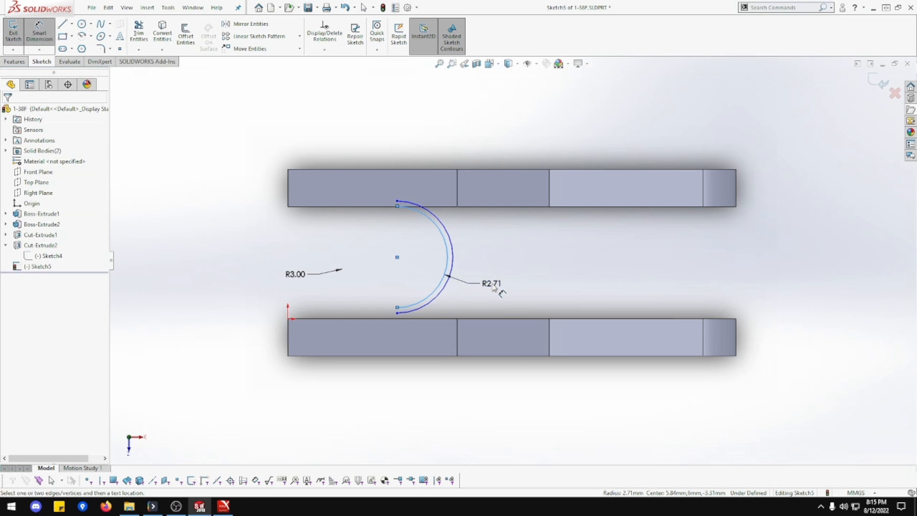
{"action": "type", "text": "5"}
{"action": "key", "text": "Return"}
{"action": "key", "text": "Escape"}
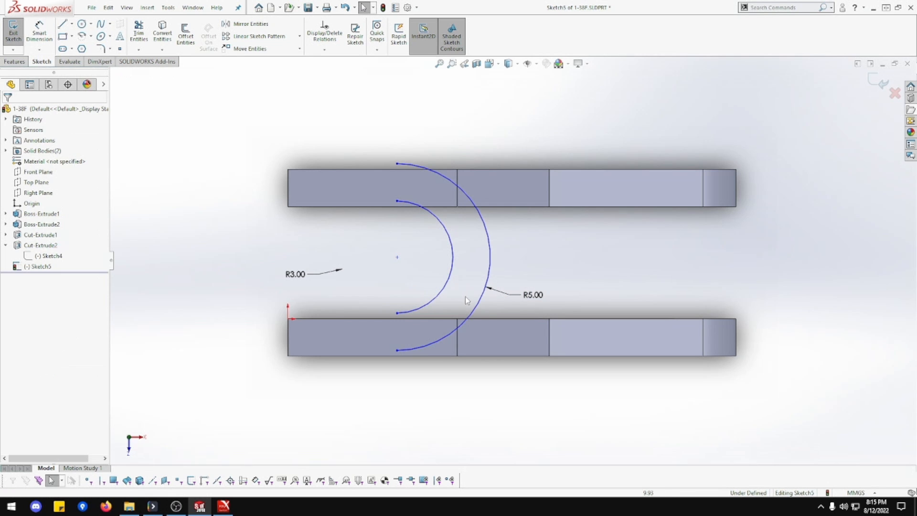
Align the endpoints of both arcs and their shared centre with a vertical relation
{"action": "left_click", "coordinate": [398, 351]}
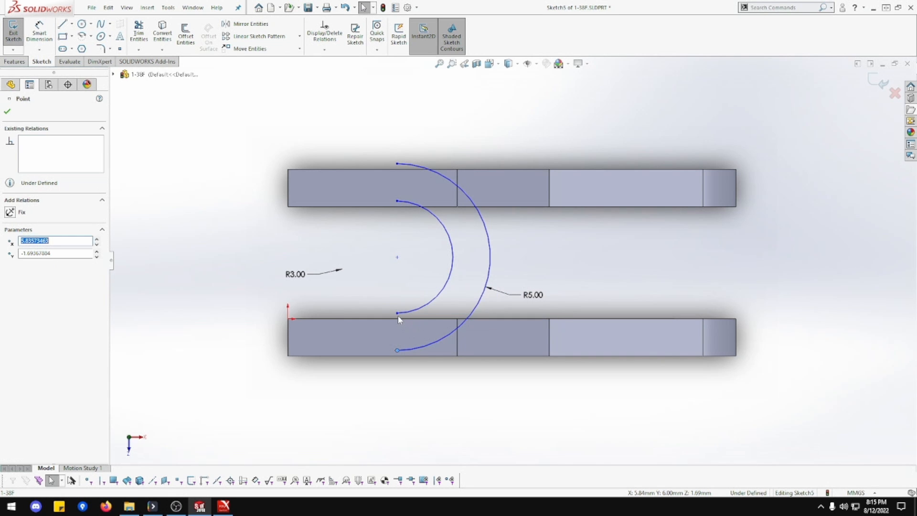
{"action": "left_click", "coordinate": [397, 313], "text": "ctrl"}
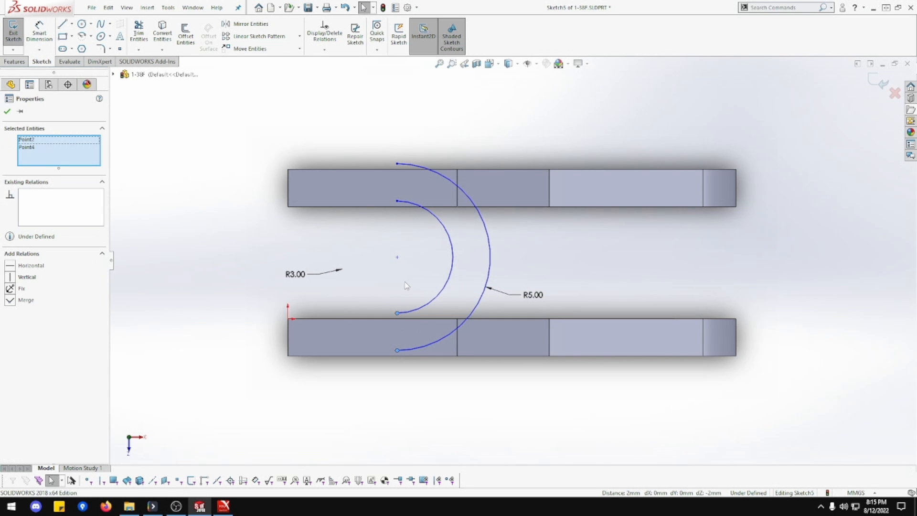
{"action": "left_click", "coordinate": [397, 257], "text": "ctrl"}
{"action": "left_click", "coordinate": [397, 201], "text": "ctrl"}
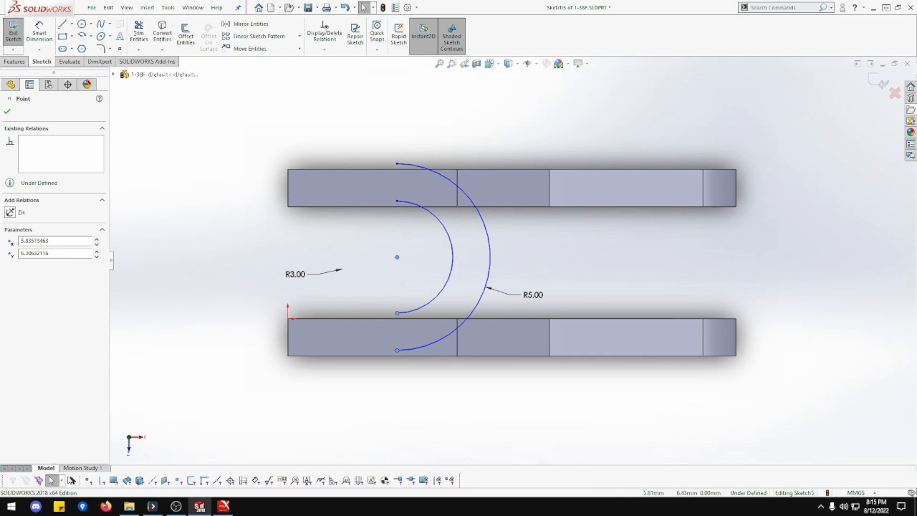
{"action": "left_click", "coordinate": [397, 164], "text": "ctrl"}
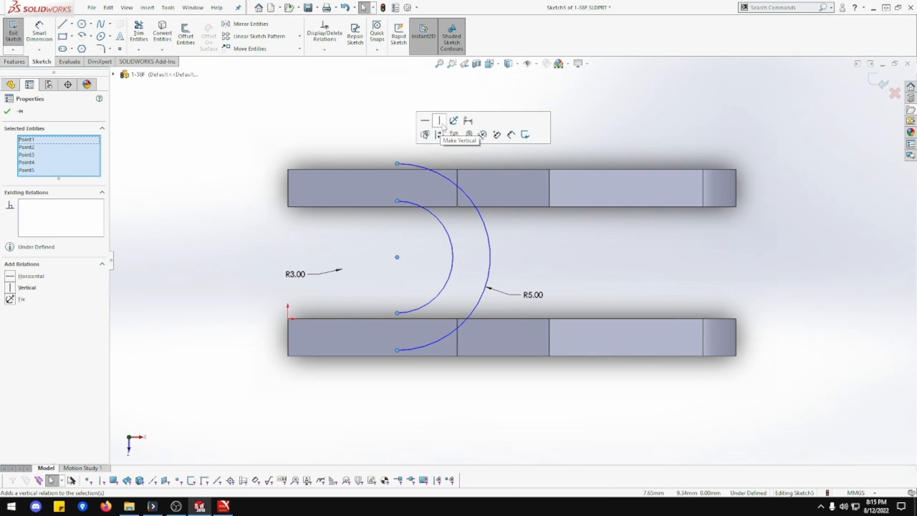
{"action": "left_click", "coordinate": [440, 121]}
{"action": "left_click", "coordinate": [401, 138]}
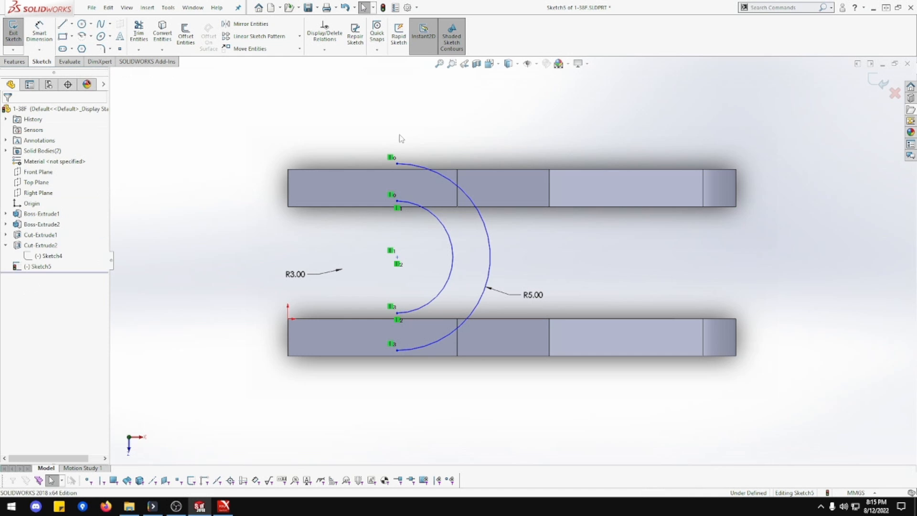
Make the outer arc's end coincident with the far bar's outer edge and slide the arcs along the bars to about X 9.57 mm
{"action": "left_click", "coordinate": [397, 164]}
{"action": "left_click", "coordinate": [386, 169], "text": "ctrl"}
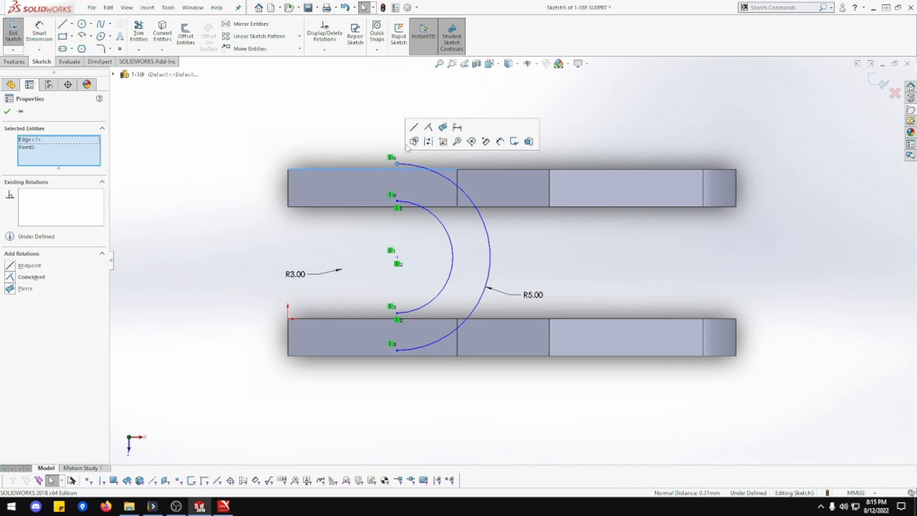
{"action": "left_click", "coordinate": [428, 127]}
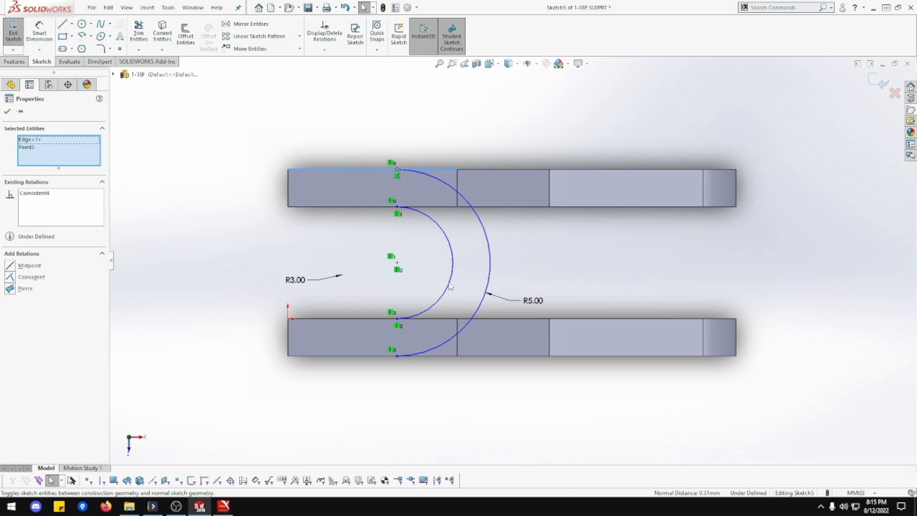
{"action": "key", "text": "Escape"}
{"action": "left_click", "coordinate": [490, 272]}
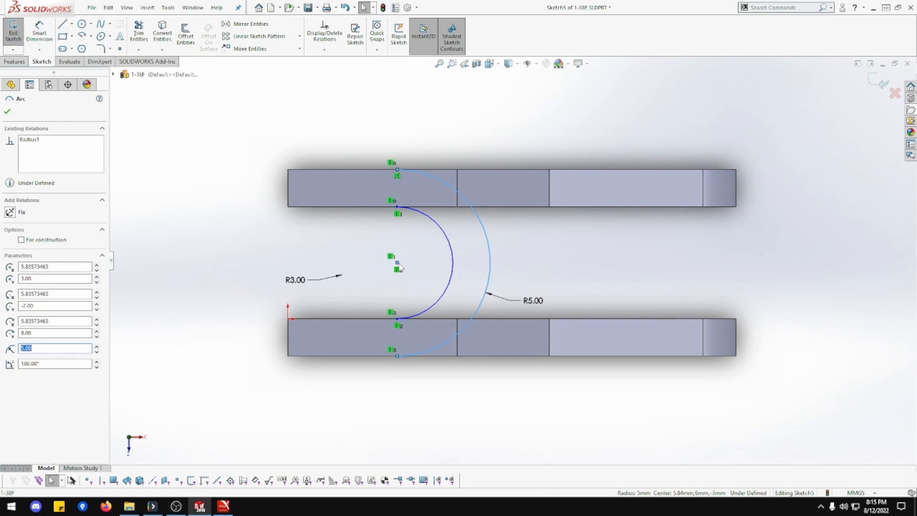
{"action": "left_click_drag", "start_coordinate": [399, 266], "coordinate": [477, 259]}
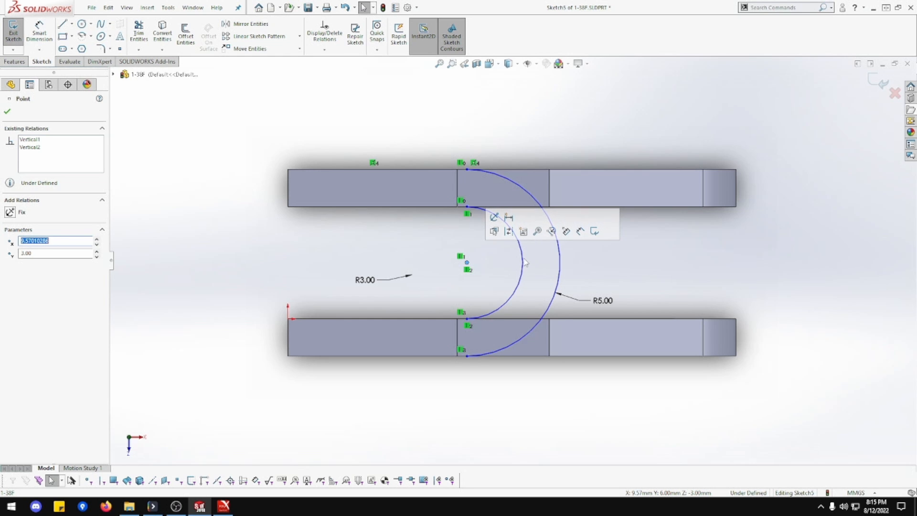
{"action": "left_click", "coordinate": [604, 263]}
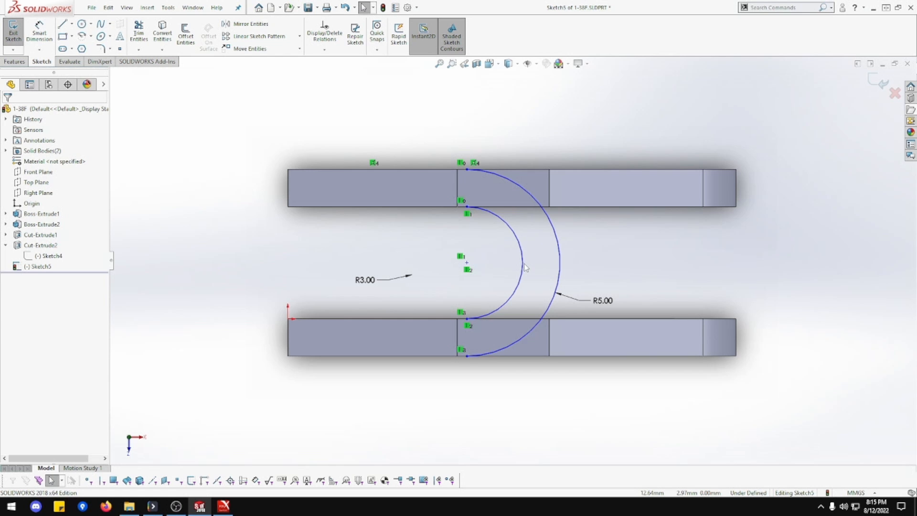
{"action": "left_click", "coordinate": [39, 32]}
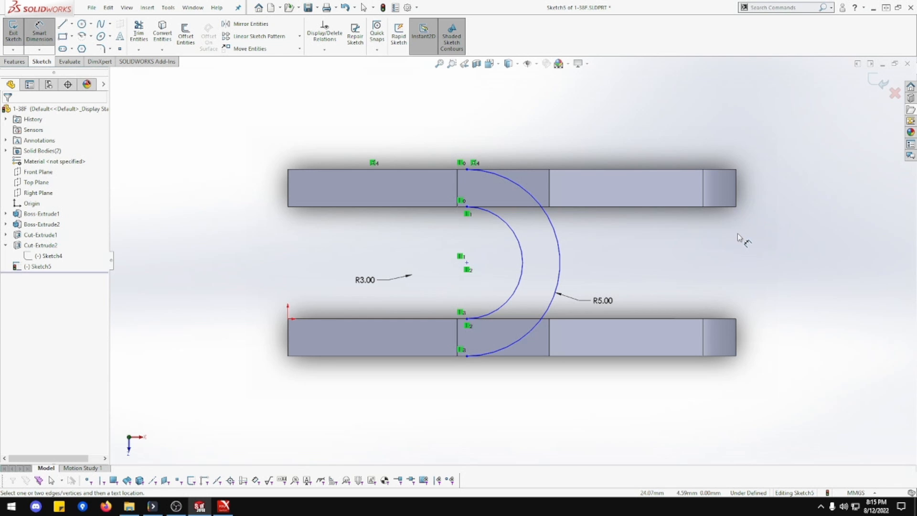
{"action": "left_click", "coordinate": [740, 325]}
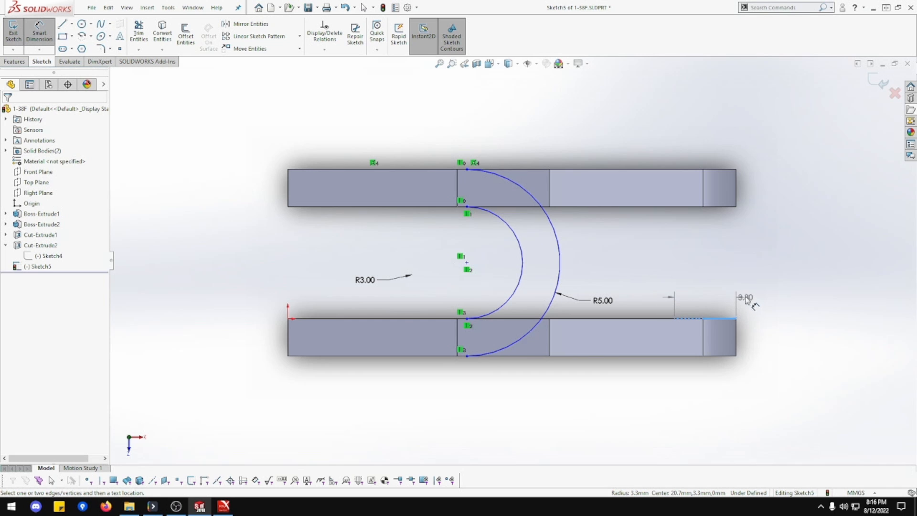
{"action": "left_click", "coordinate": [467, 262]}
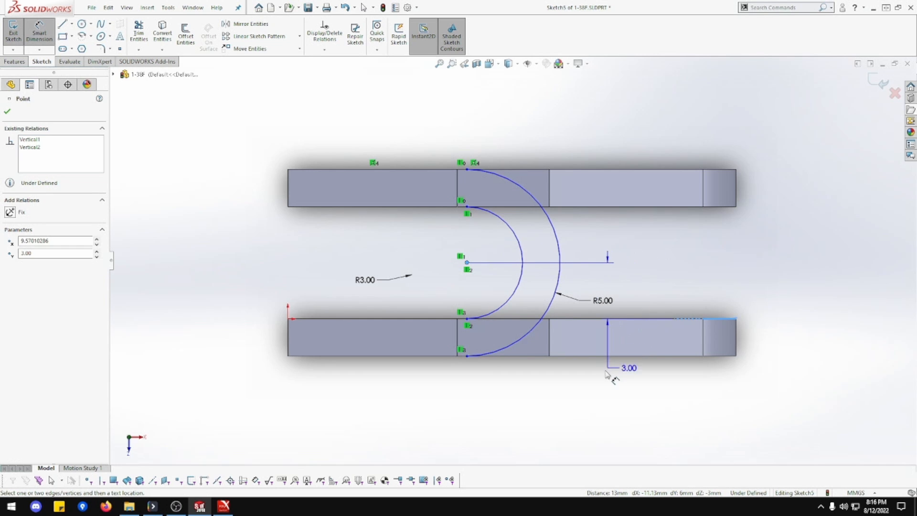
{"action": "key", "text": "Escape"}
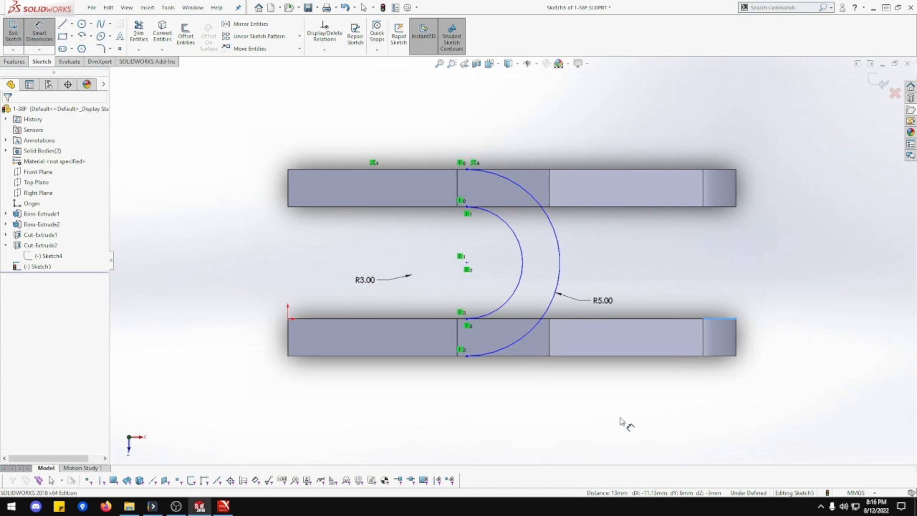
{"action": "key", "text": "Escape"}
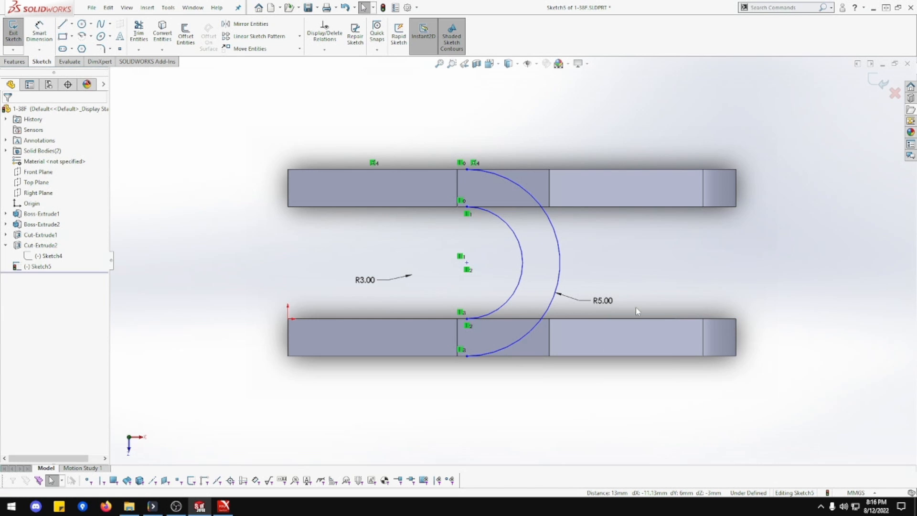
Dimension the distance from the bar's square low end to the arcs' centre, setting it to 9 mm by subtracting 3 from 12 mm
{"action": "left_click", "coordinate": [45, 32]}
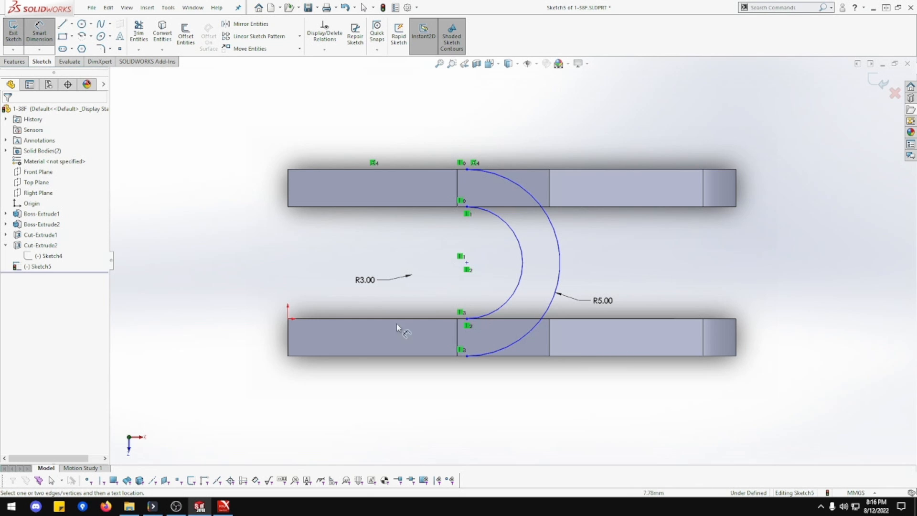
{"action": "left_click", "coordinate": [289, 199]}
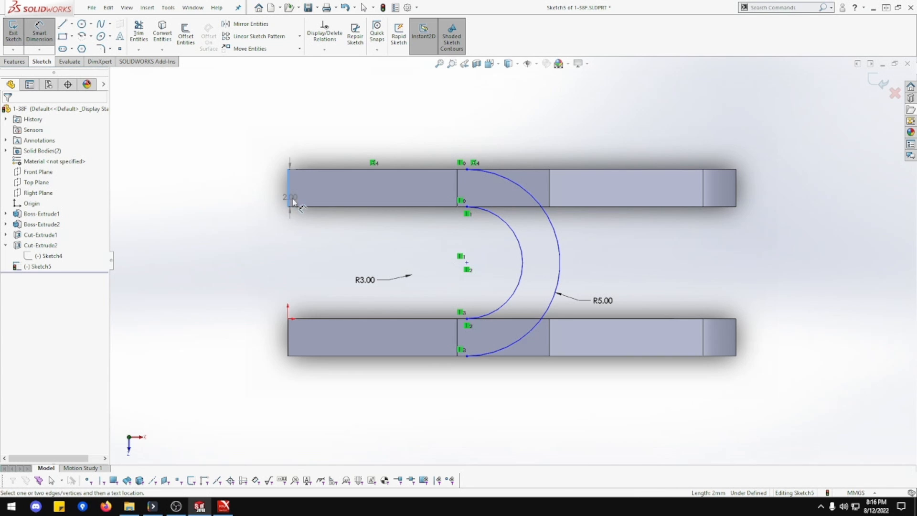
{"action": "left_click", "coordinate": [466, 263]}
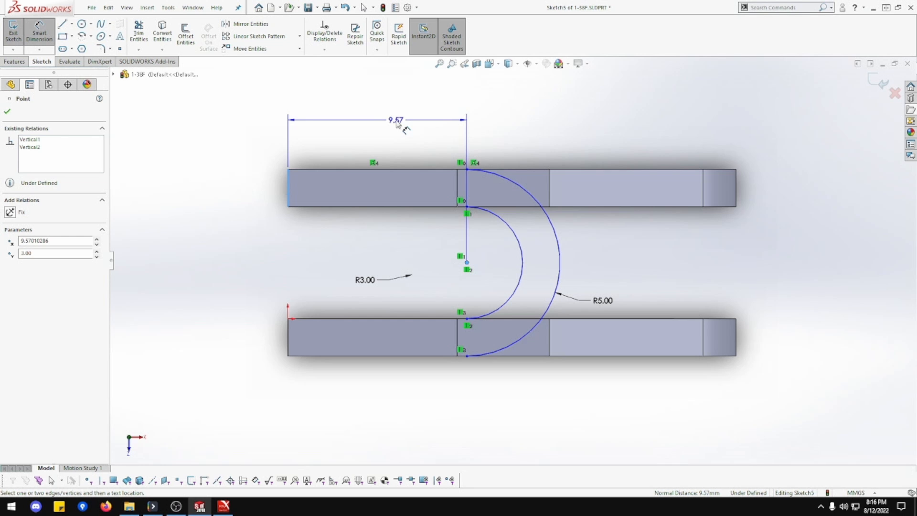
{"action": "left_click", "coordinate": [397, 123]}
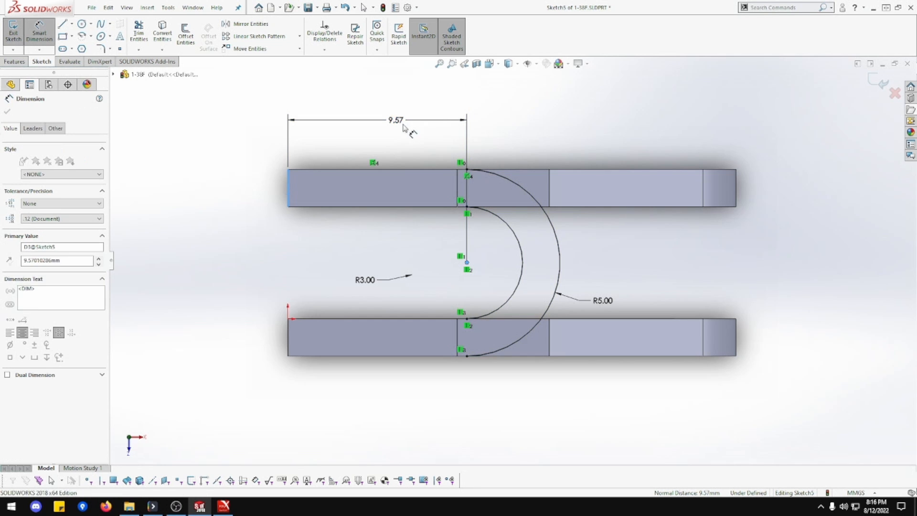
{"action": "type", "text": "12.00mm"}
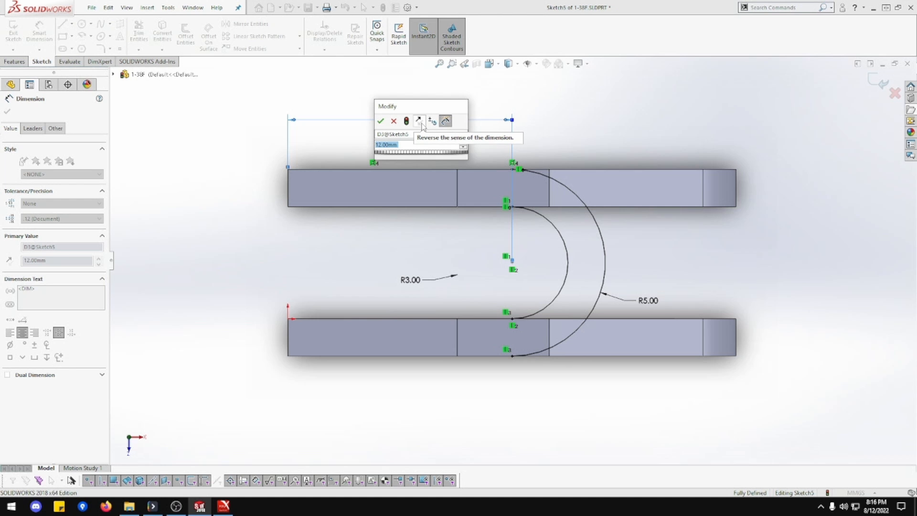
{"action": "left_click", "coordinate": [416, 145]}
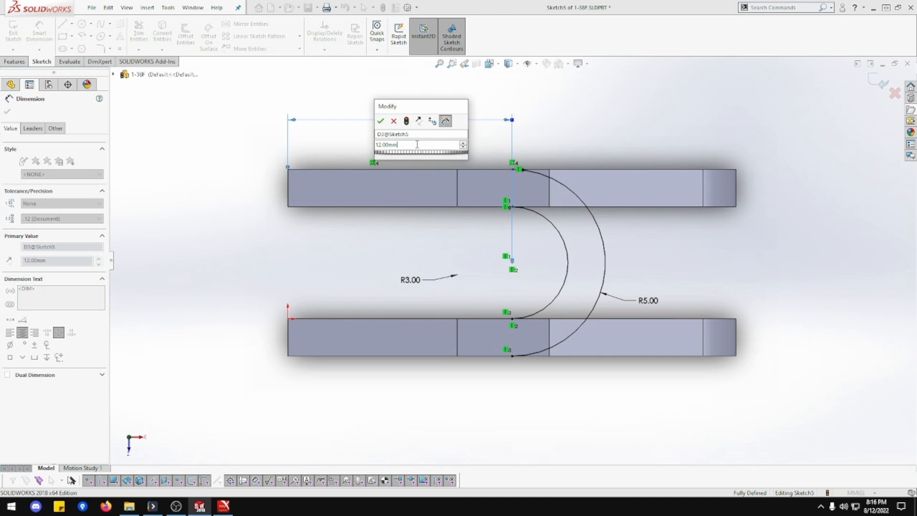
{"action": "type", "text": "-3"}
{"action": "key", "text": "Return"}
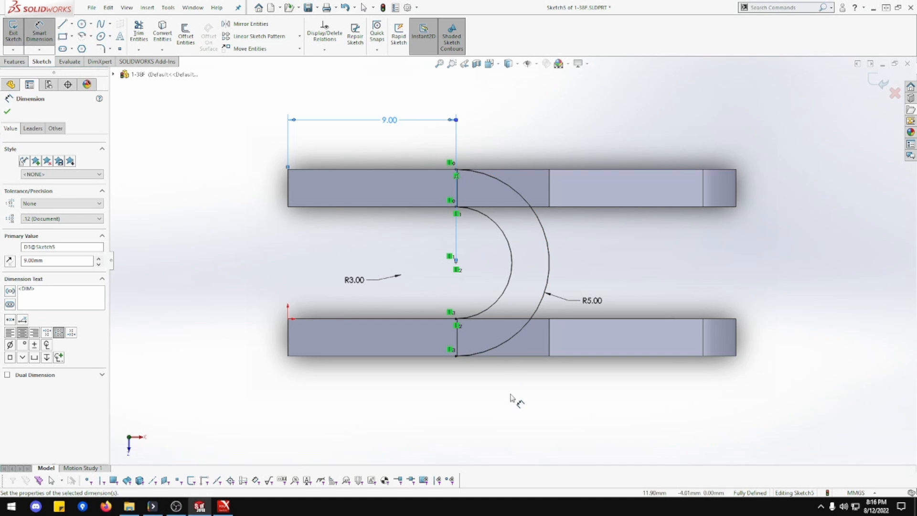
Close the semicircular profile with two straight lines joining the inner and outer arc endpoints on each bar
{"action": "middle_click_drag", "start_coordinate": [513, 400], "coordinate": [508, 346]}
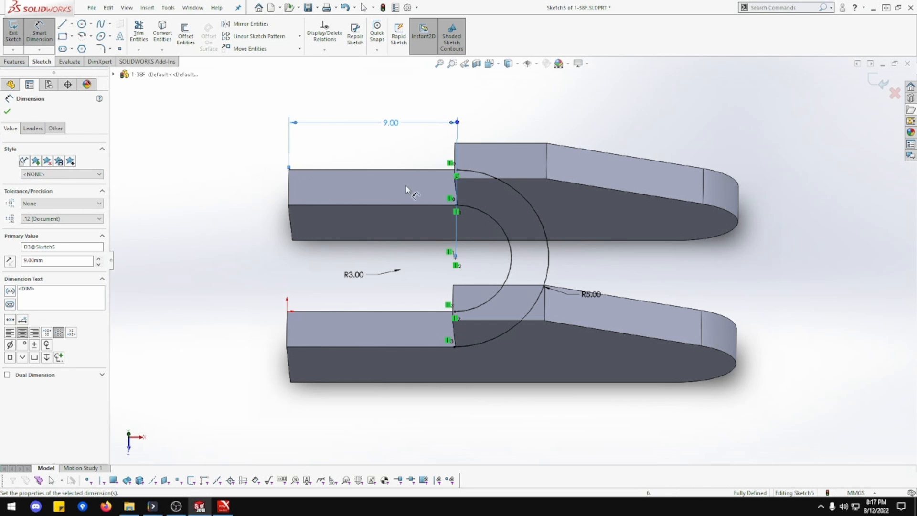
{"action": "middle_click_drag", "start_coordinate": [406, 190], "coordinate": [423, 189]}
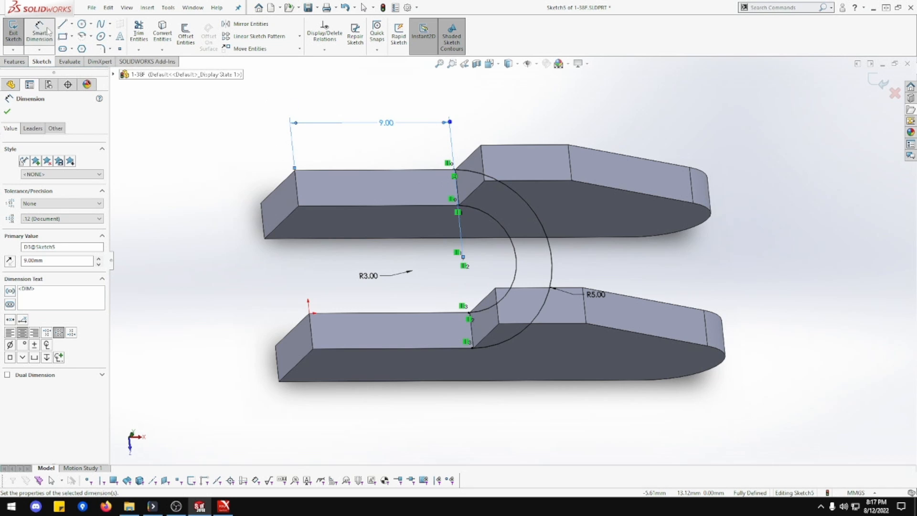
{"action": "left_click", "coordinate": [62, 24]}
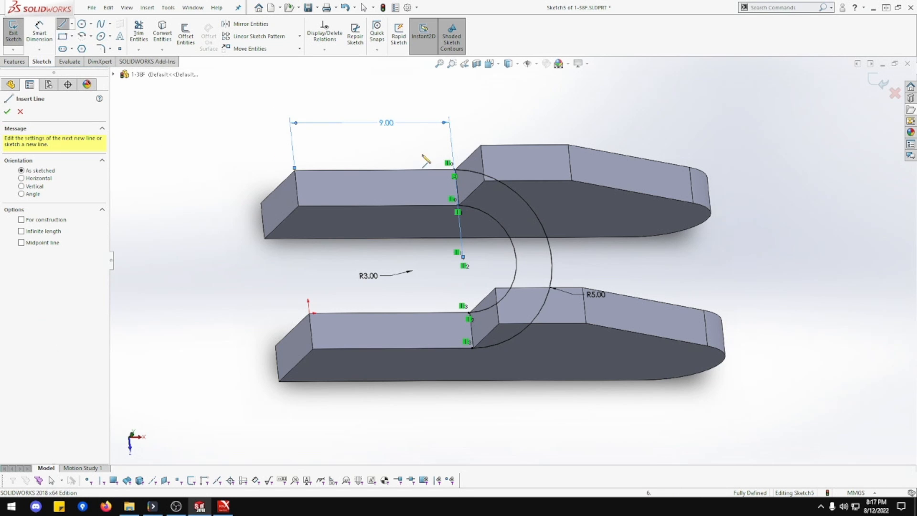
{"action": "left_click", "coordinate": [454, 170]}
{"action": "left_click", "coordinate": [458, 205]}
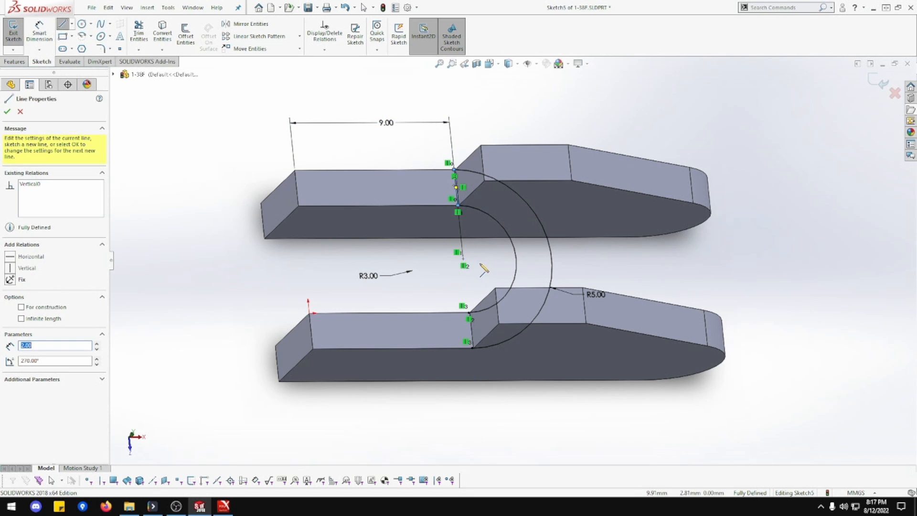
{"action": "left_click", "coordinate": [469, 313]}
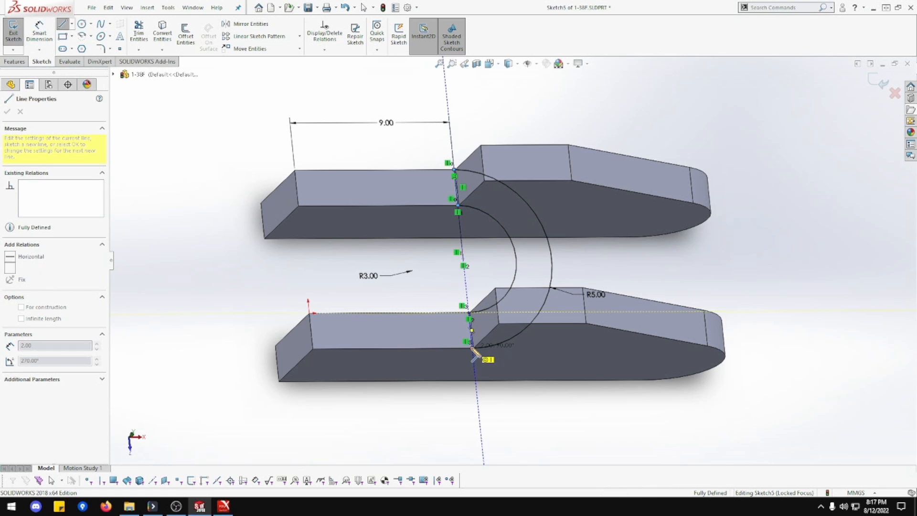
{"action": "left_click", "coordinate": [472, 348]}
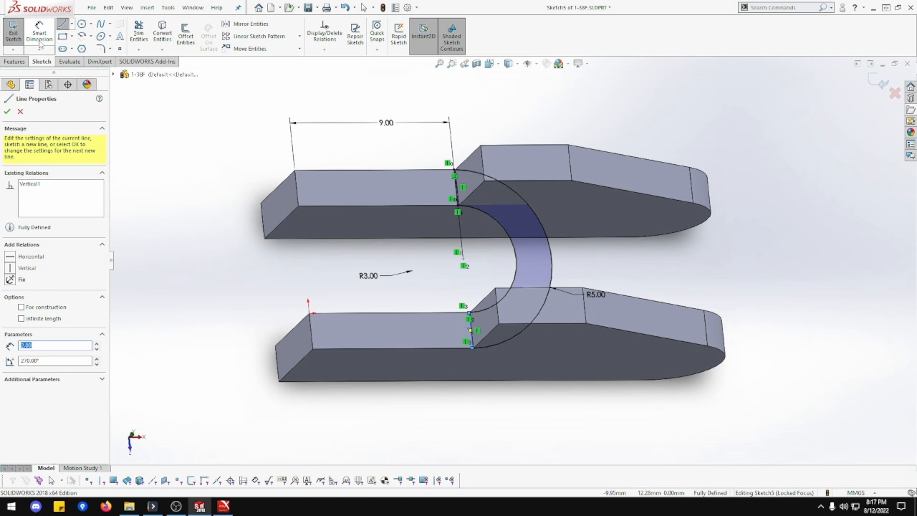
{"action": "left_click", "coordinate": [64, 24]}
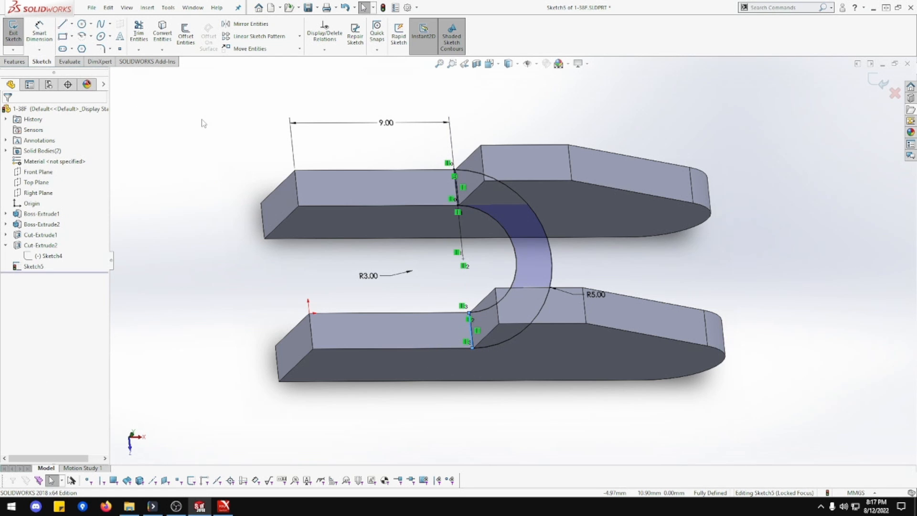
Extrude the closed semicircular profile upward 40.5 mm as a blind boss merged with the bars
{"action": "left_click", "coordinate": [14, 34]}
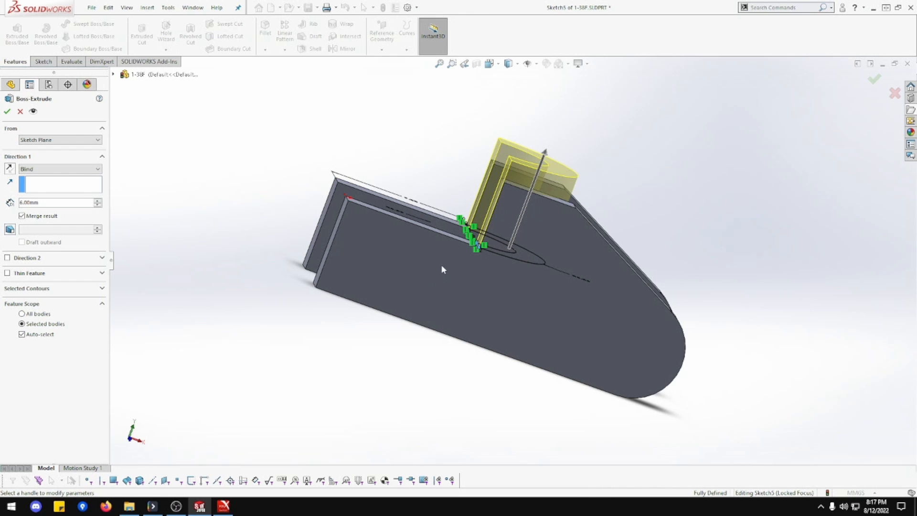
{"action": "double_click", "coordinate": [43, 202]}
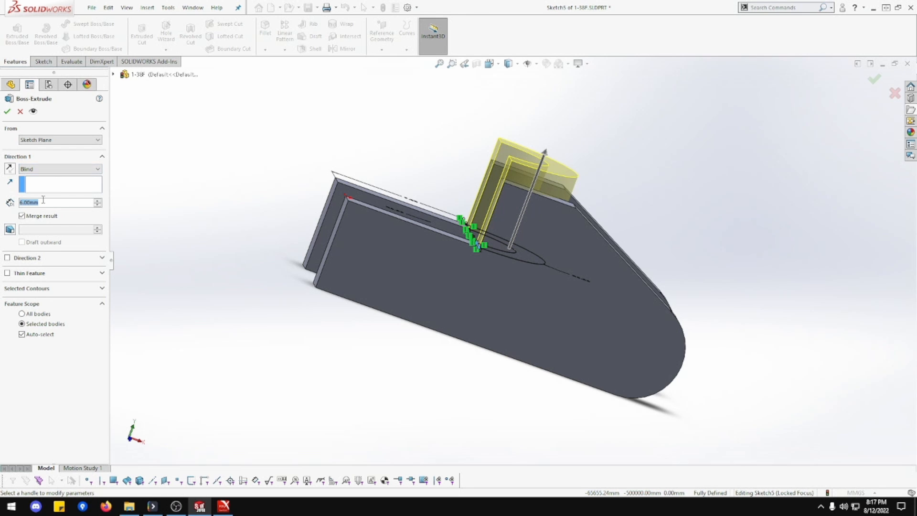
{"action": "type", "text": "40.5"}
{"action": "key", "text": "Return"}
{"action": "left_click", "coordinate": [7, 112]}
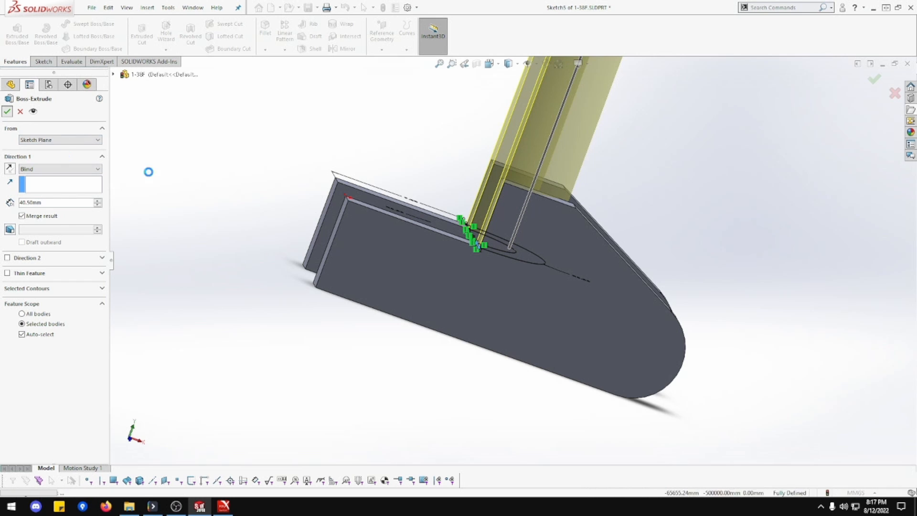
{"action": "scroll", "coordinate": [574, 307], "scroll_direction": "down", "scroll_amount": 3}
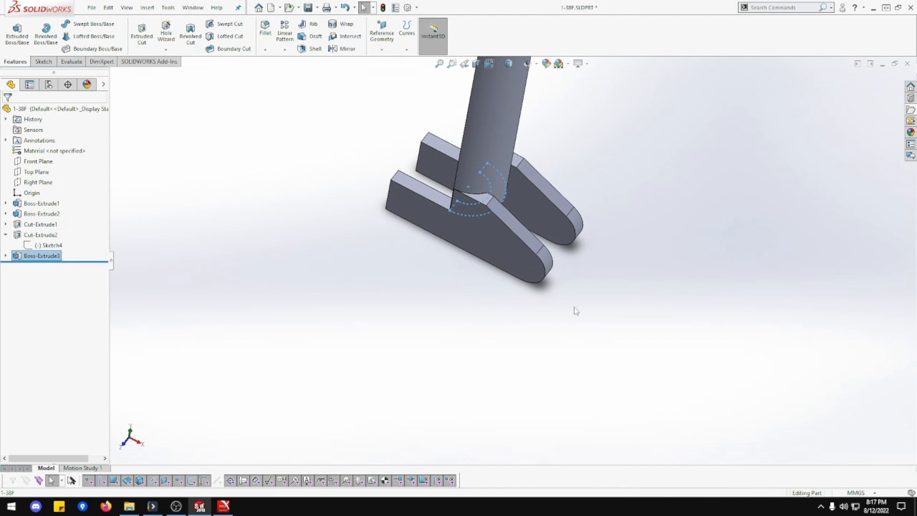
{"action": "left_click", "coordinate": [575, 306]}
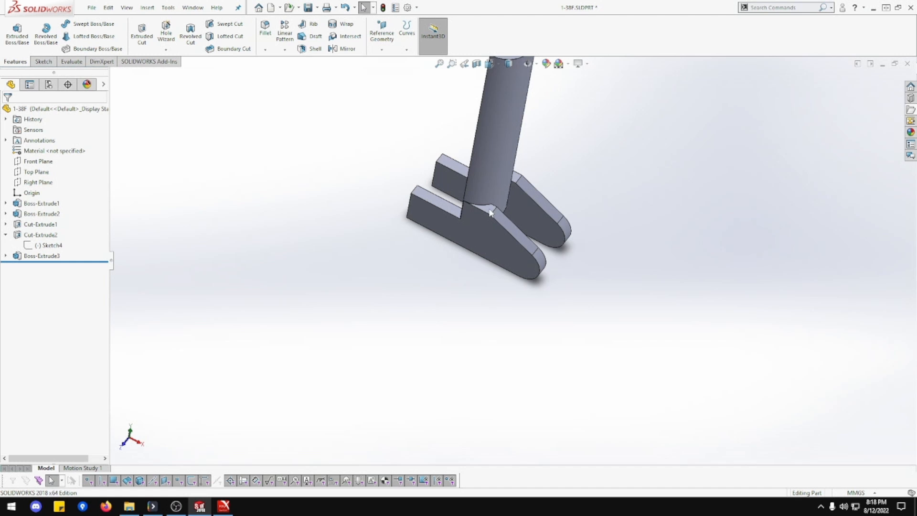
{"action": "scroll", "coordinate": [489, 209], "scroll_direction": "down", "scroll_amount": 2}
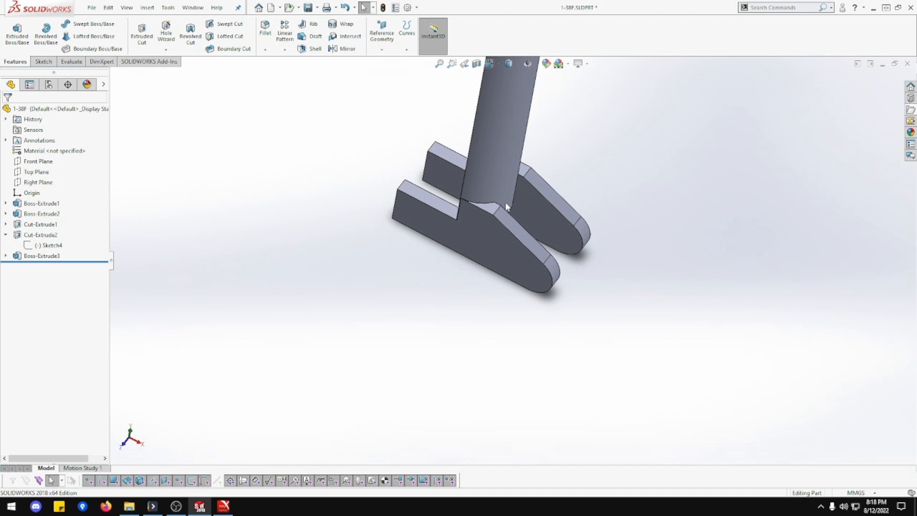
Edit the semicircular boss extrusion to add a second direction set to Through All, extending it down between the bars
{"action": "middle_click_drag", "start_coordinate": [505, 202], "coordinate": [594, 236]}
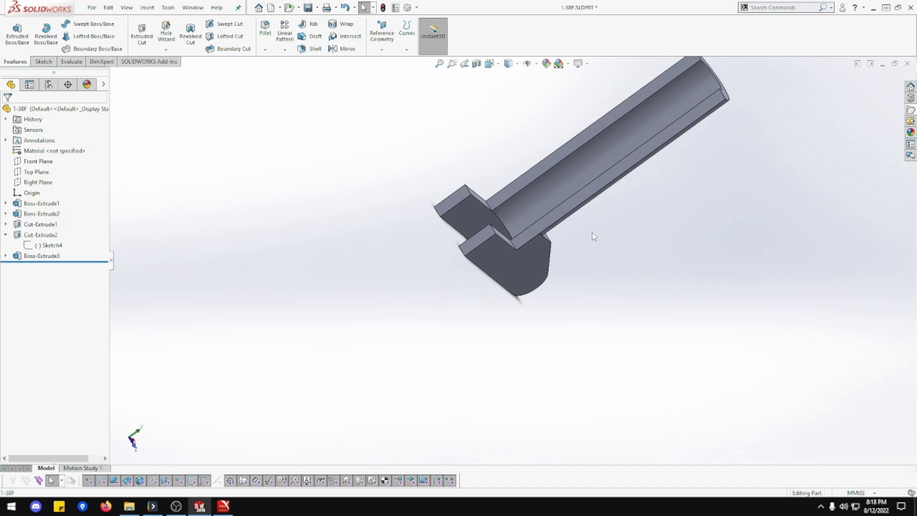
{"action": "left_click", "coordinate": [539, 214]}
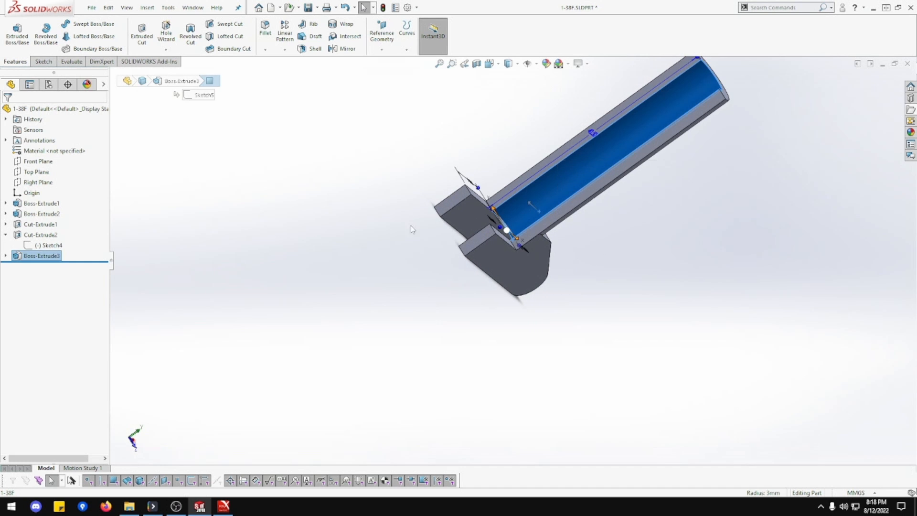
{"action": "left_click", "coordinate": [6, 256]}
{"action": "left_click", "coordinate": [30, 256]}
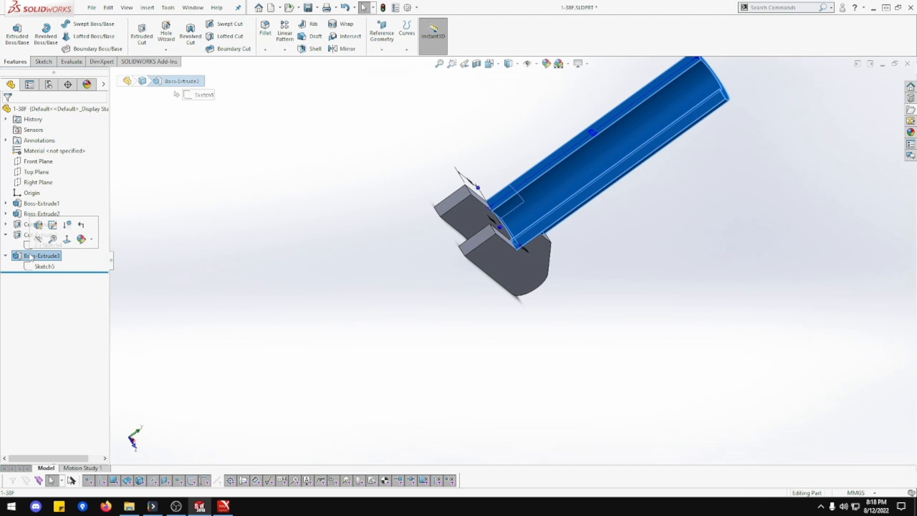
{"action": "left_click", "coordinate": [43, 226]}
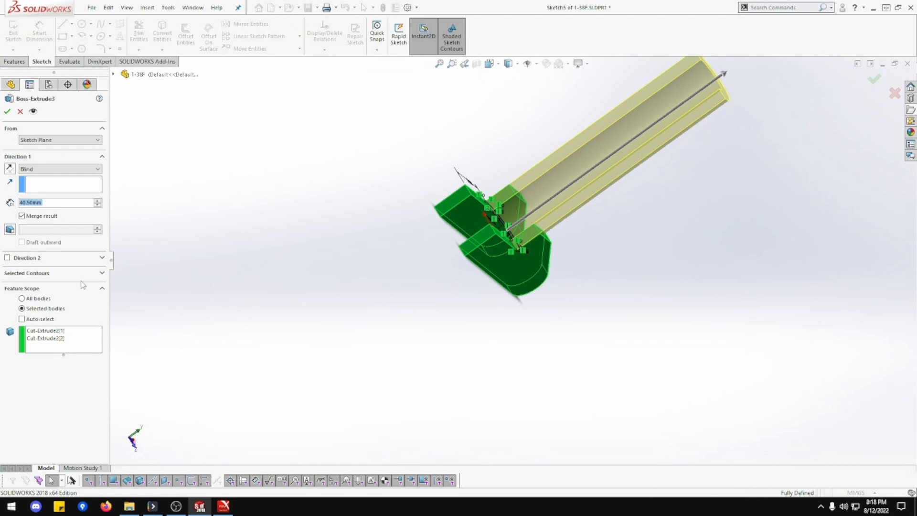
{"action": "left_click", "coordinate": [8, 258]}
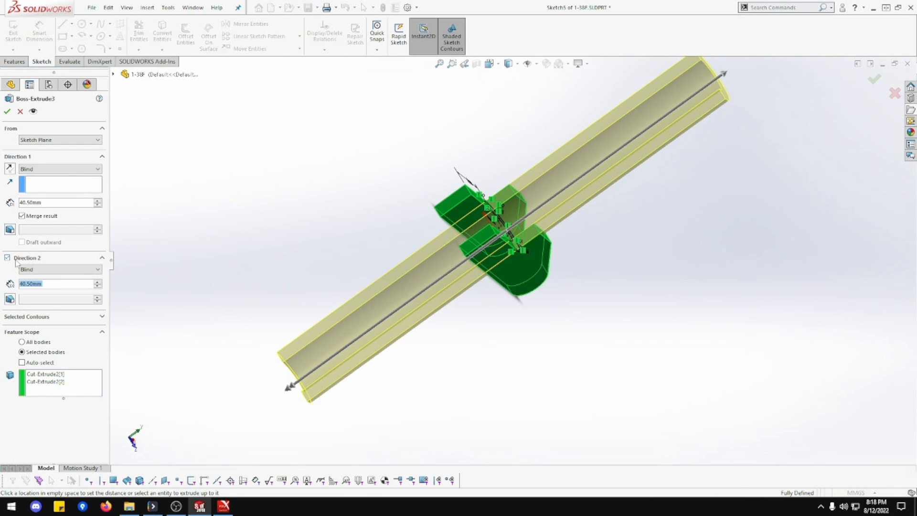
{"action": "left_click", "coordinate": [42, 269]}
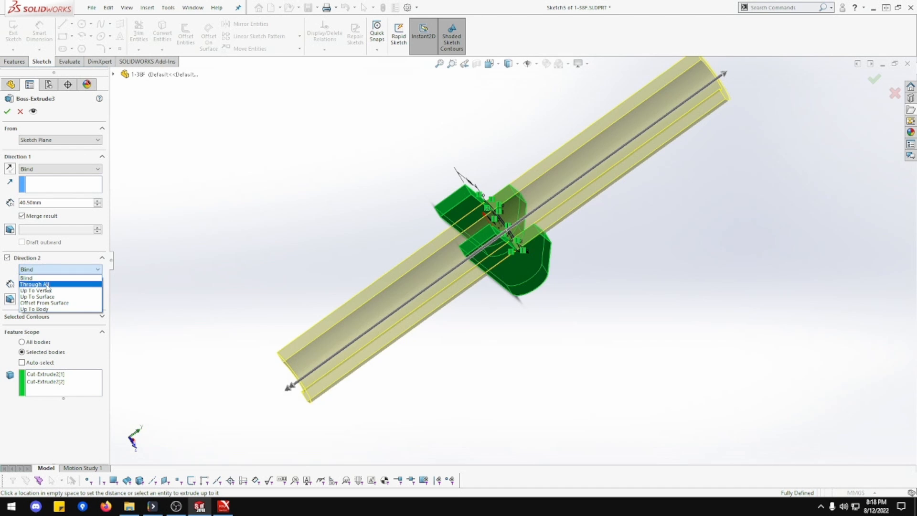
{"action": "left_click", "coordinate": [47, 284]}
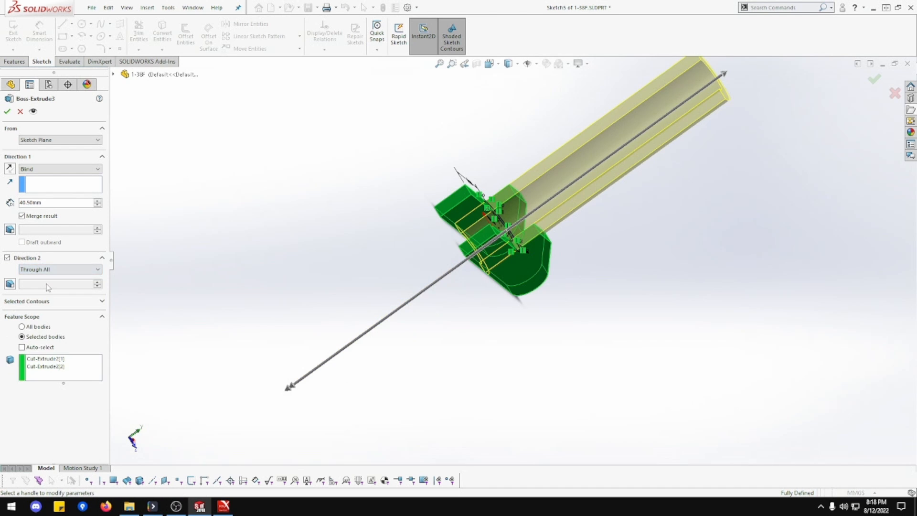
{"action": "left_click", "coordinate": [7, 112]}
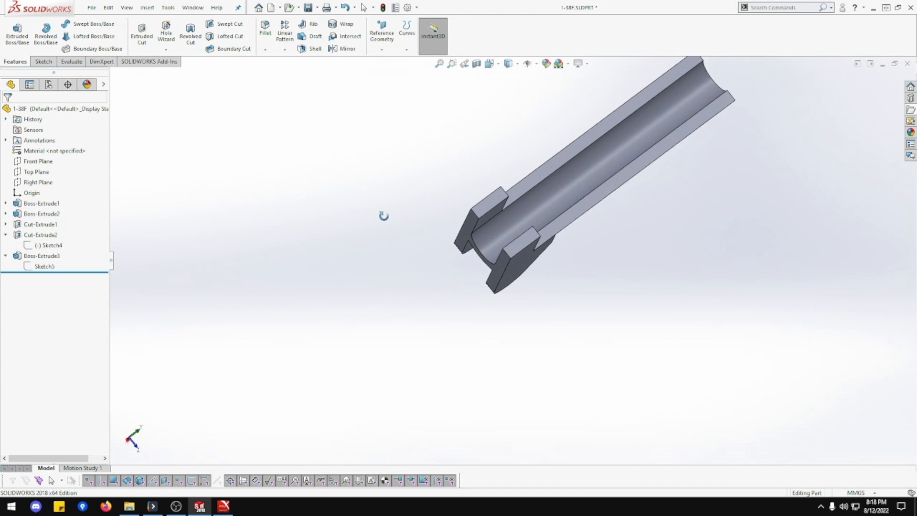
View the near bar's outer side face square-on and start a new sketch on it
{"action": "middle_click_drag", "start_coordinate": [383, 216], "coordinate": [287, 202]}
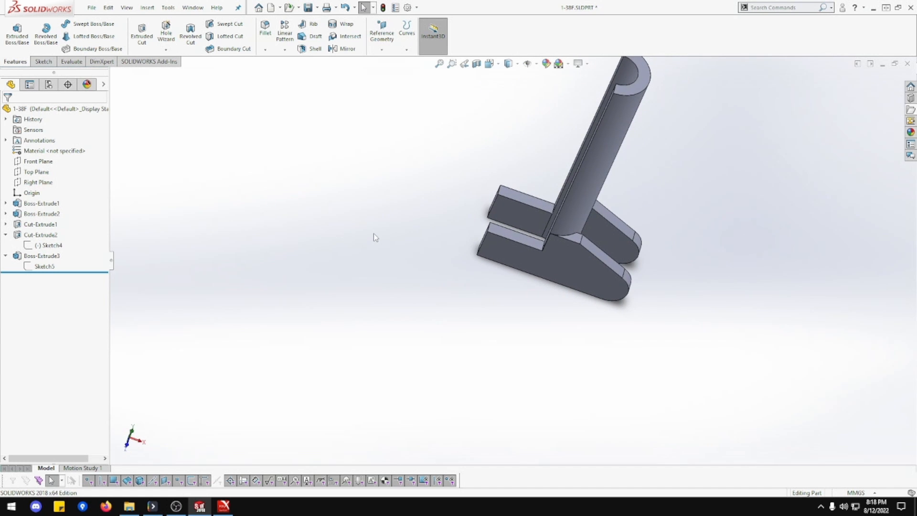
{"action": "left_click", "coordinate": [513, 253]}
{"action": "right_click", "coordinate": [512, 252]}
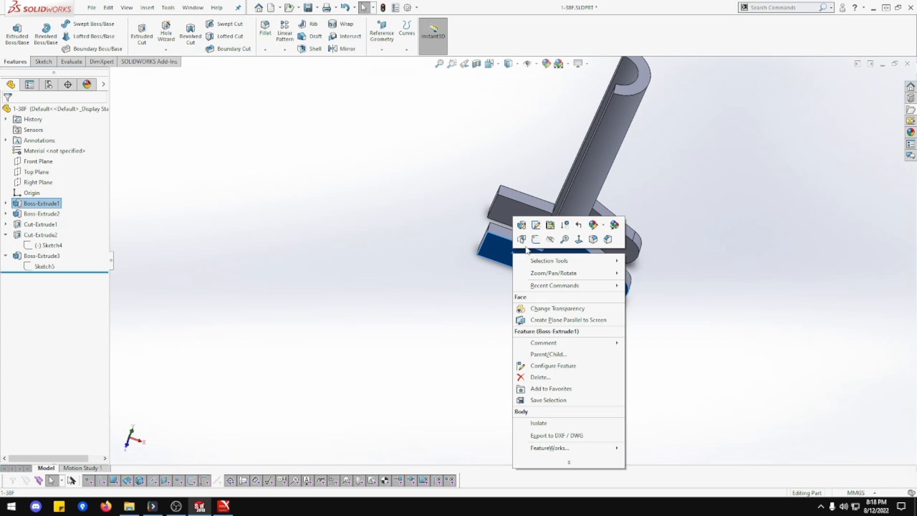
{"action": "left_click", "coordinate": [580, 241]}
{"action": "left_click", "coordinate": [455, 306]}
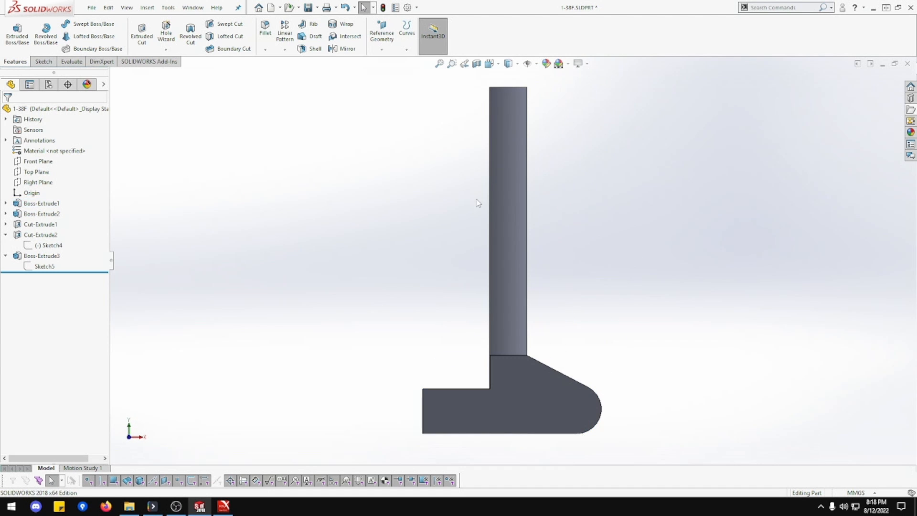
{"action": "key", "text": "f"}
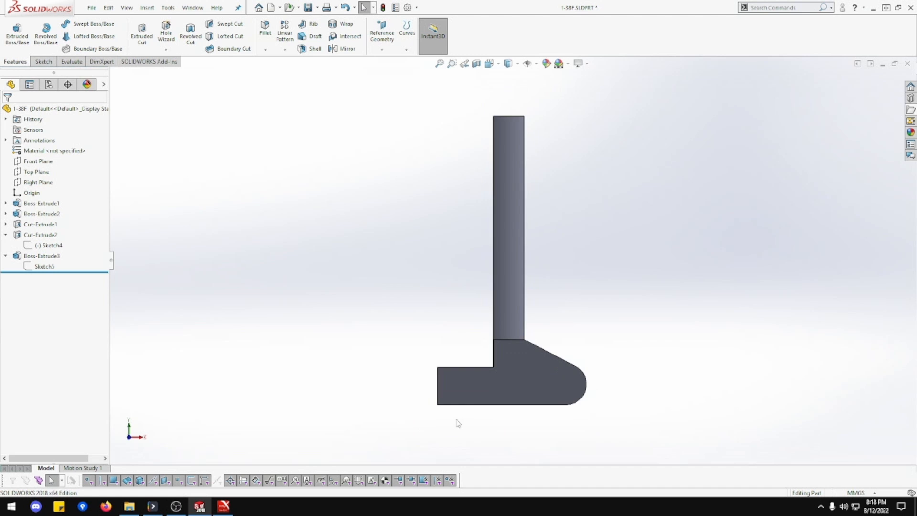
{"action": "scroll", "coordinate": [473, 385], "scroll_direction": "down", "scroll_amount": 2}
{"action": "scroll", "coordinate": [477, 374], "scroll_direction": "up", "scroll_amount": 2}
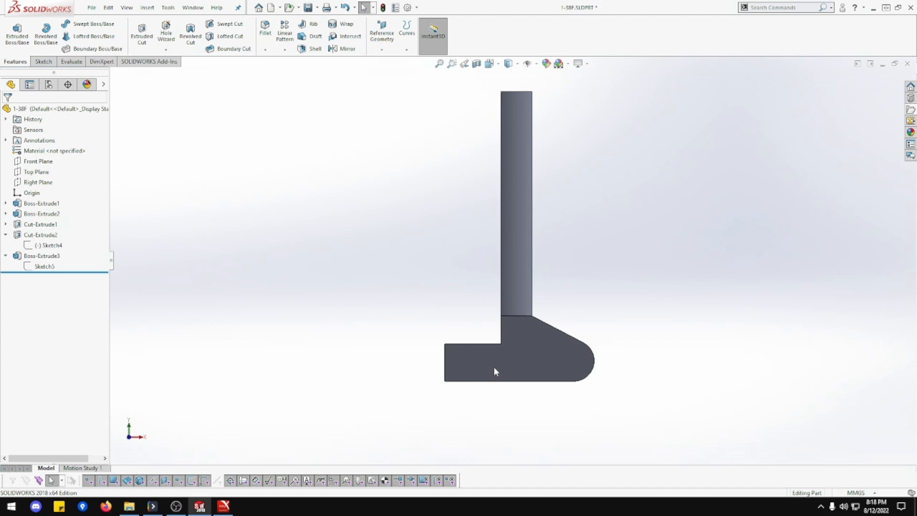
{"action": "scroll", "coordinate": [494, 370], "scroll_direction": "down", "scroll_amount": 3}
{"action": "scroll", "coordinate": [486, 348], "scroll_direction": "down", "scroll_amount": 3}
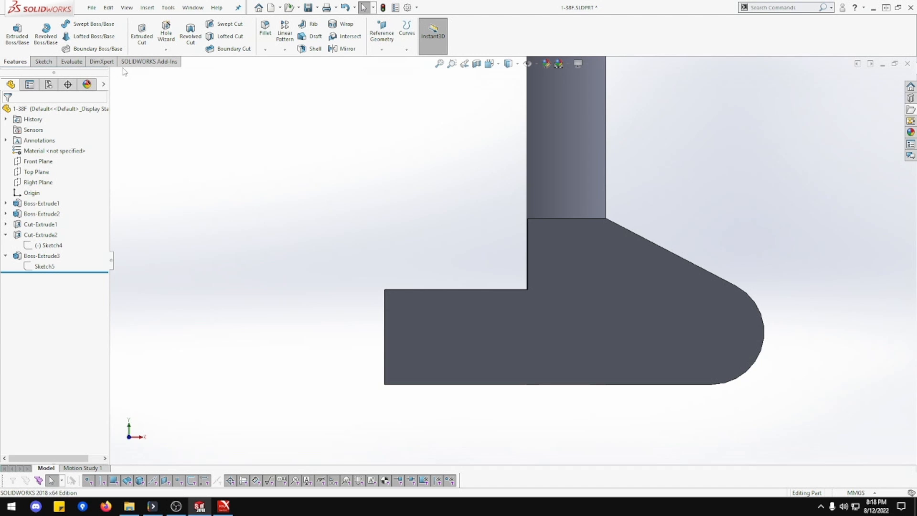
{"action": "right_click", "coordinate": [459, 300]}
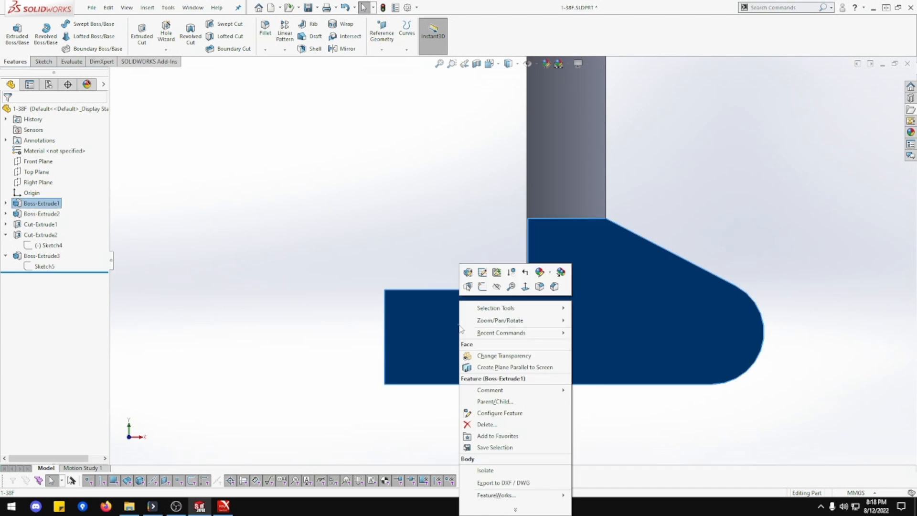
{"action": "left_click", "coordinate": [483, 286]}
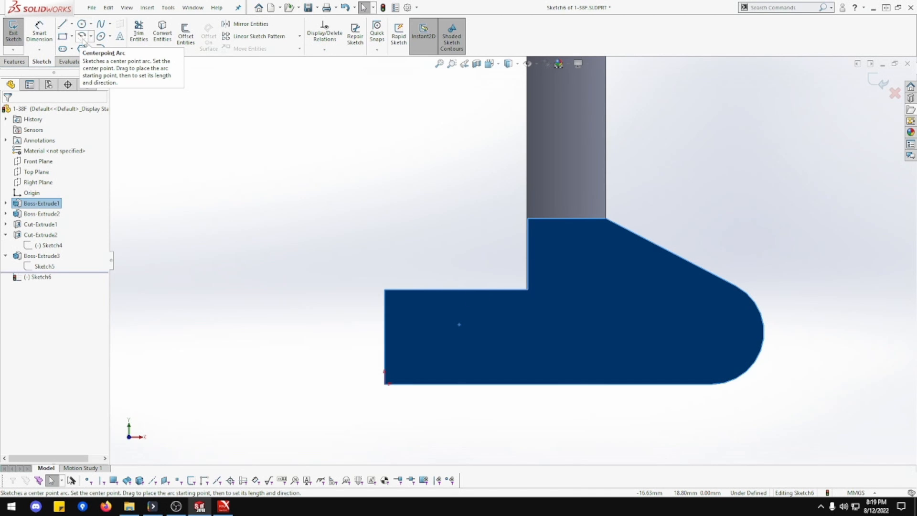
Sketch a 180° centerpoint arc of about 1.36 mm radius inside the bar's low section, bulging toward its square end
{"action": "left_click", "coordinate": [81, 35]}
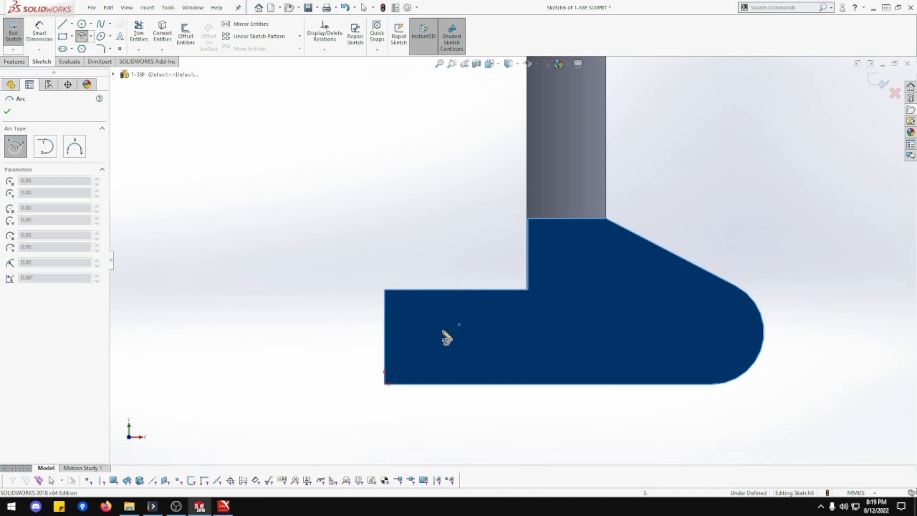
{"action": "left_click", "coordinate": [442, 327]}
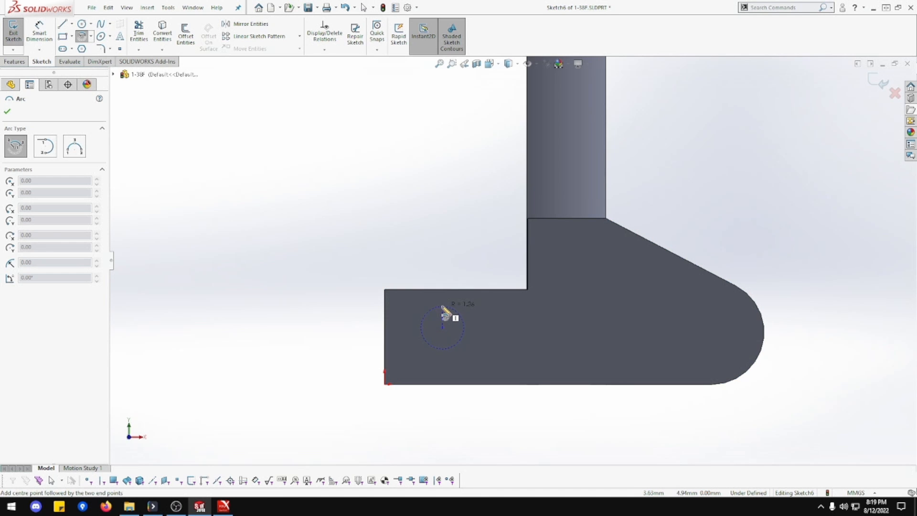
{"action": "left_click", "coordinate": [442, 306]}
{"action": "left_click", "coordinate": [450, 361]}
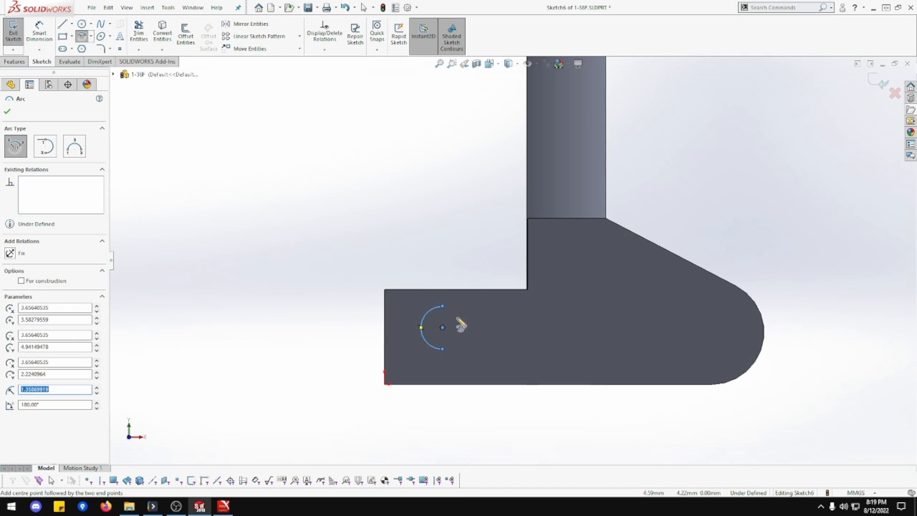
{"action": "key", "text": "Escape"}
Add a vertical relation between the arc's two endpoints and its centre point
{"action": "left_click", "coordinate": [443, 306]}
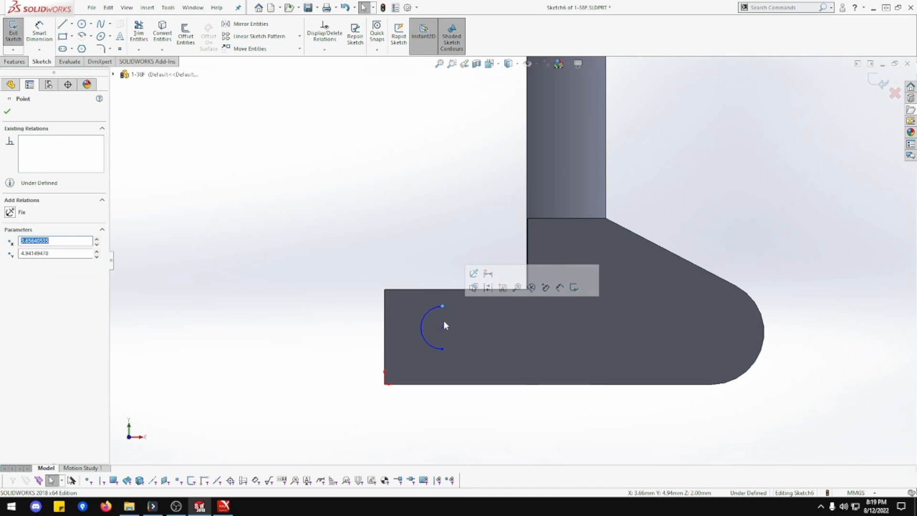
{"action": "left_click", "coordinate": [444, 348], "text": "ctrl"}
{"action": "left_click", "coordinate": [442, 327], "text": "ctrl"}
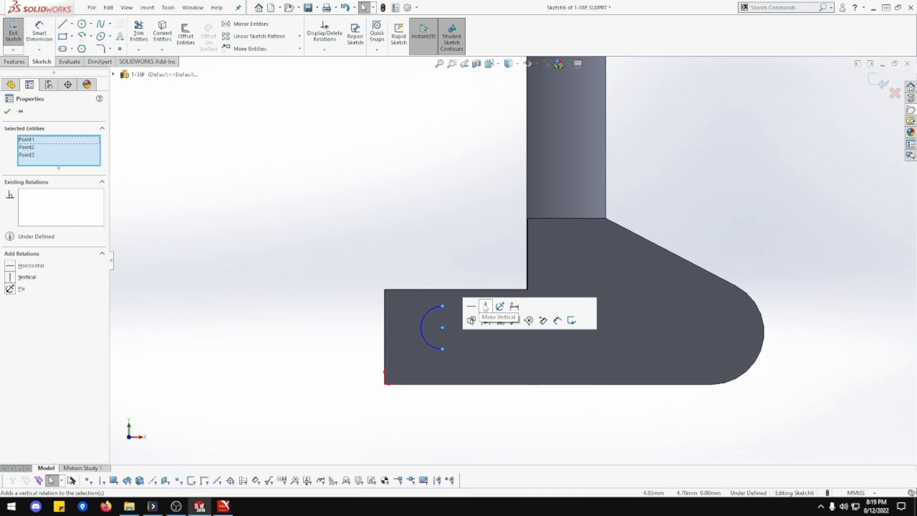
{"action": "left_click", "coordinate": [485, 306]}
{"action": "key", "text": "Escape"}
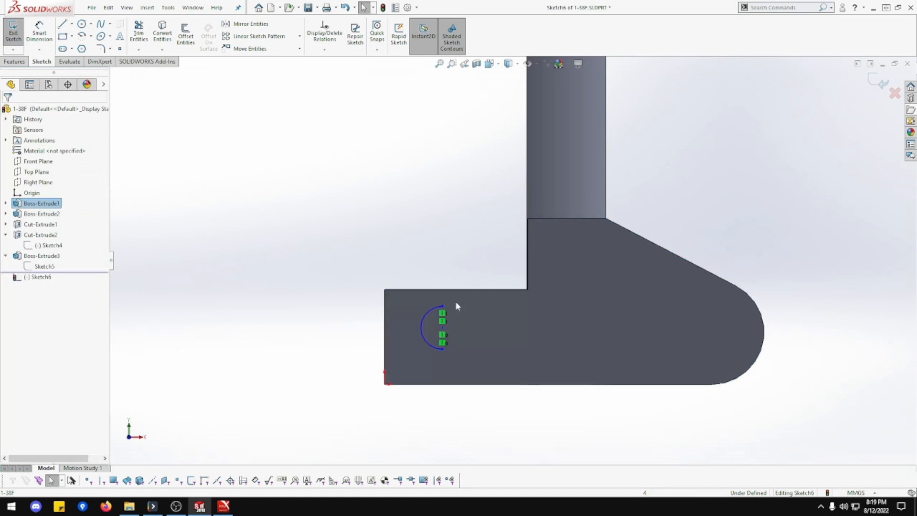
Make the arc's upper endpoint coincident with the low section's top edge and its lower endpoint with the bar's bottom edge
{"action": "left_click", "coordinate": [443, 307]}
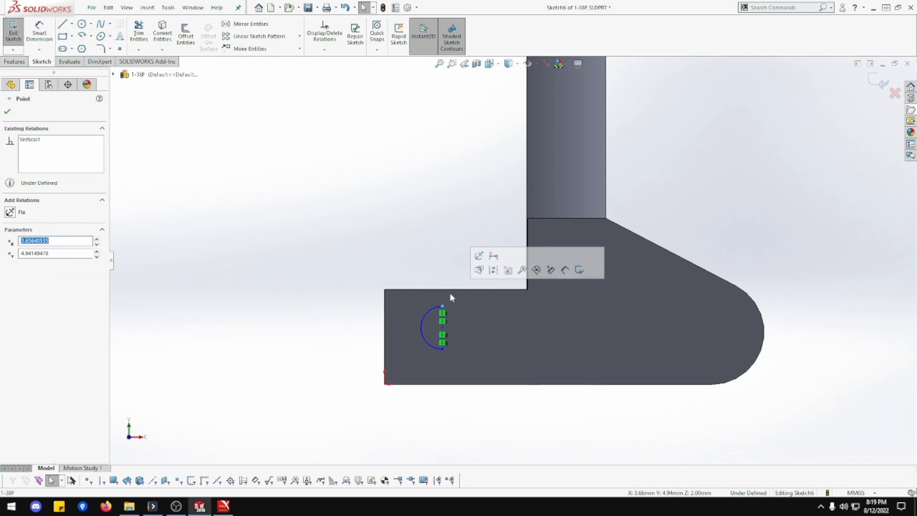
{"action": "left_click", "coordinate": [445, 289], "text": "ctrl"}
{"action": "left_click", "coordinate": [488, 247]}
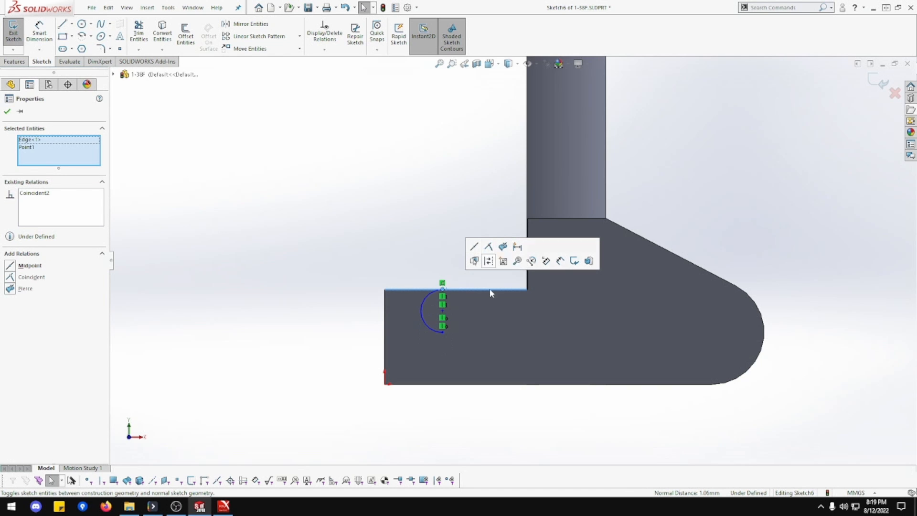
{"action": "left_click", "coordinate": [442, 332]}
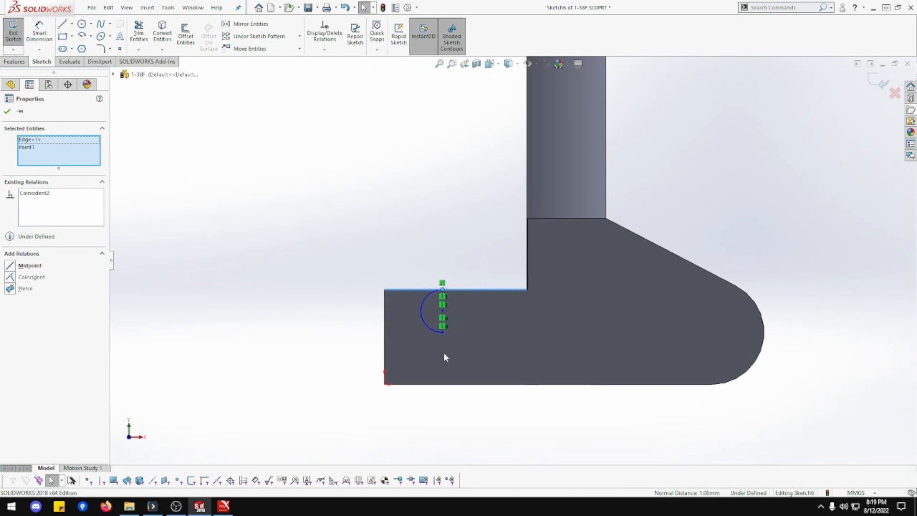
{"action": "left_click", "coordinate": [445, 385], "text": "ctrl"}
{"action": "left_click", "coordinate": [486, 342]}
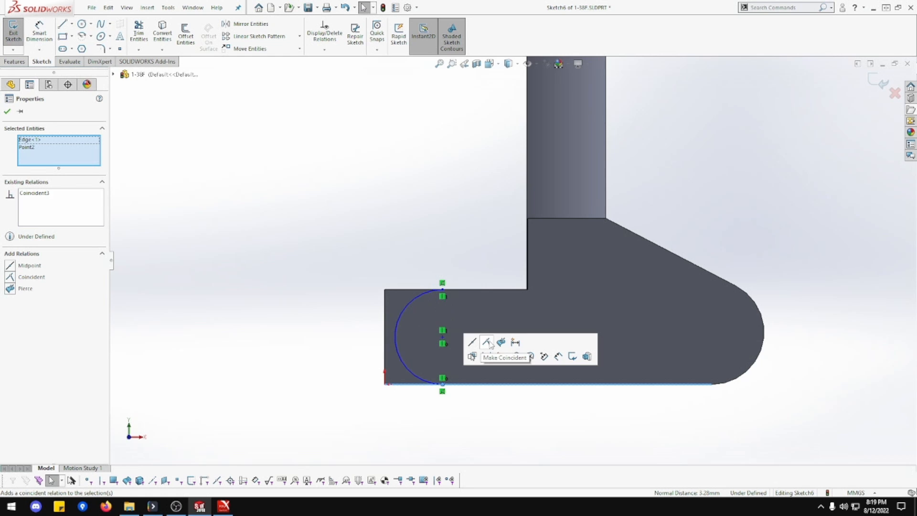
Make the arc tangent to the vertical edge of the bar's square end
{"action": "left_click", "coordinate": [398, 325]}
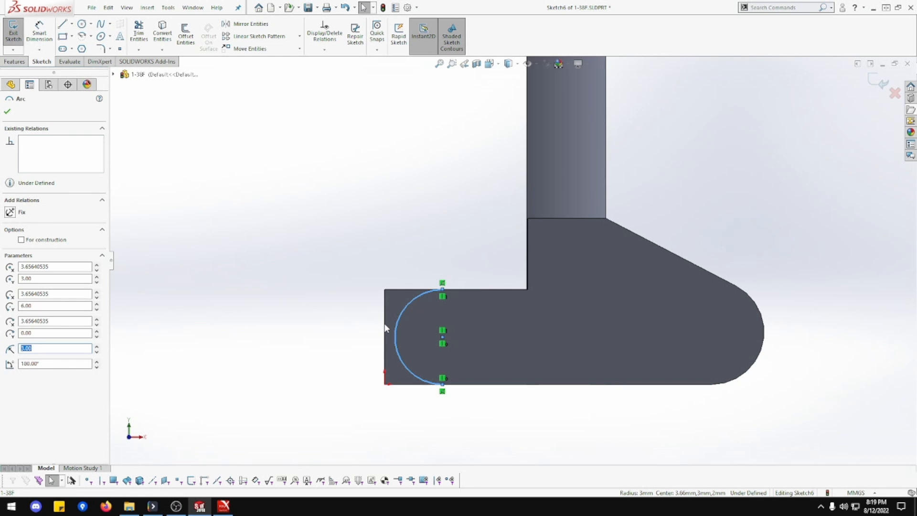
{"action": "left_click", "coordinate": [385, 325], "text": "ctrl"}
{"action": "left_click", "coordinate": [411, 282]}
{"action": "left_click", "coordinate": [416, 258]}
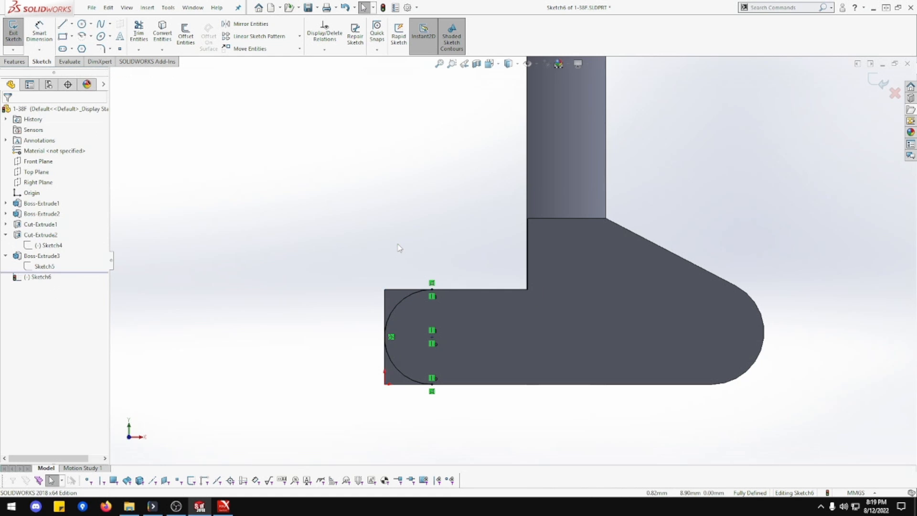
{"action": "left_click", "coordinate": [39, 32]}
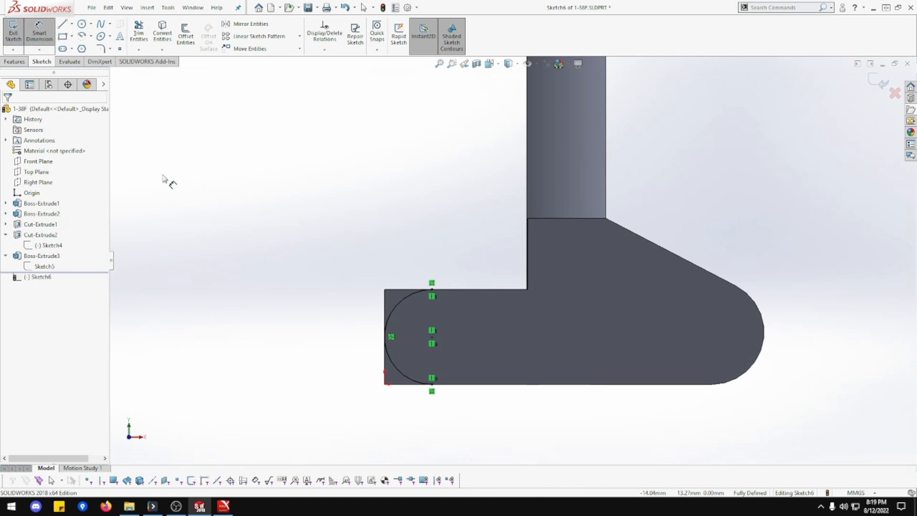
{"action": "left_click", "coordinate": [387, 315]}
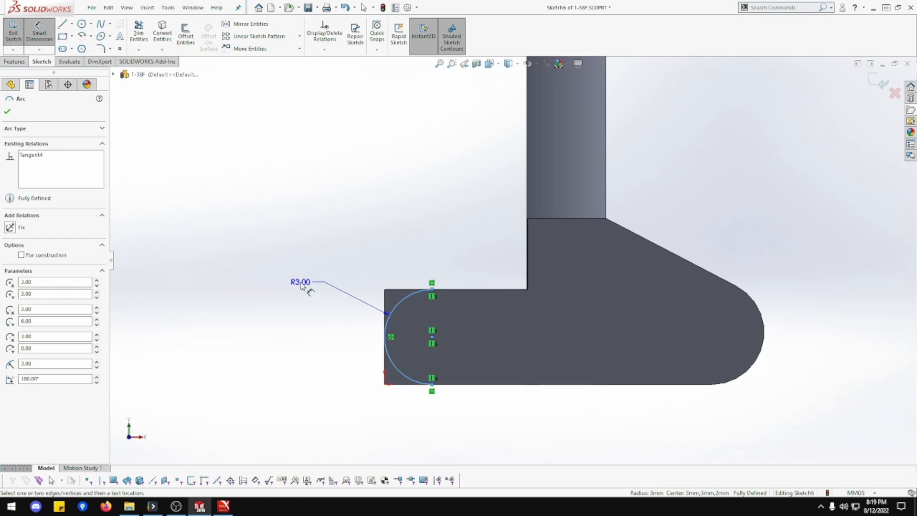
{"action": "key", "text": "Escape"}
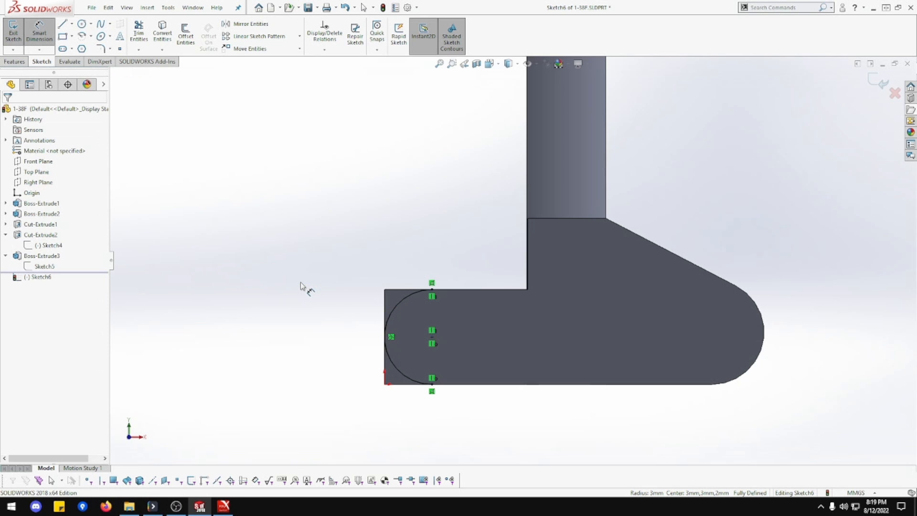
{"action": "key", "text": "Escape"}
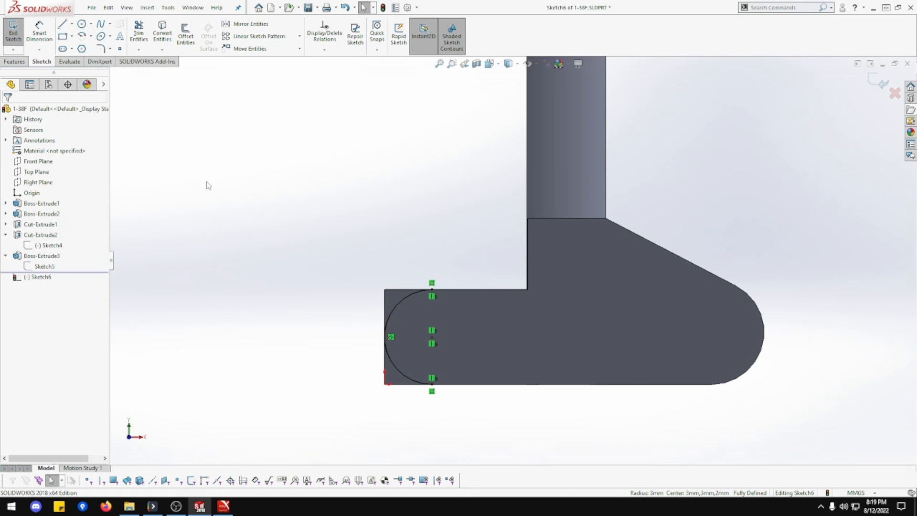
Sketch connected lines outside the bar's square end, from the arc's upper endpoint around towards its lower endpoint
{"action": "left_click", "coordinate": [62, 24]}
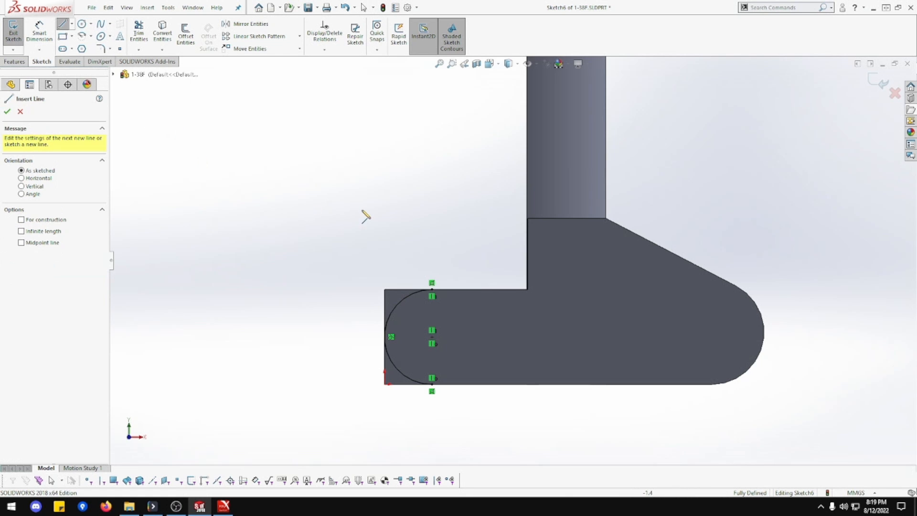
{"action": "left_click", "coordinate": [432, 288]}
{"action": "left_click", "coordinate": [432, 225]}
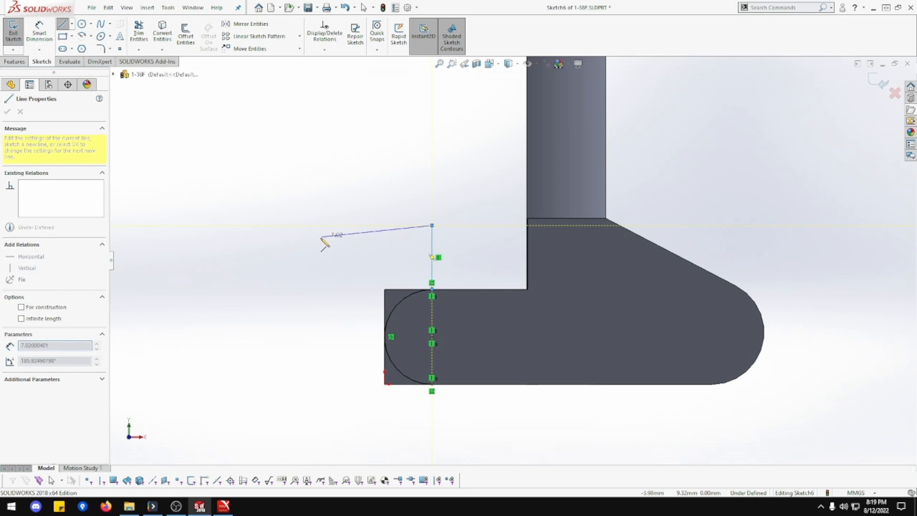
{"action": "double_click", "coordinate": [321, 237]}
{"action": "left_click", "coordinate": [307, 391]}
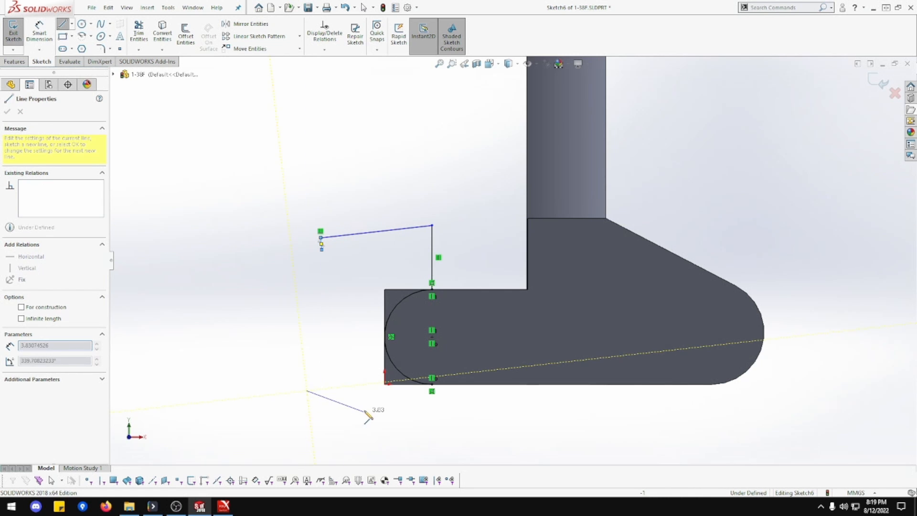
{"action": "left_click", "coordinate": [390, 424]}
{"action": "double_click", "coordinate": [432, 385]}
{"action": "key", "text": "Escape"}
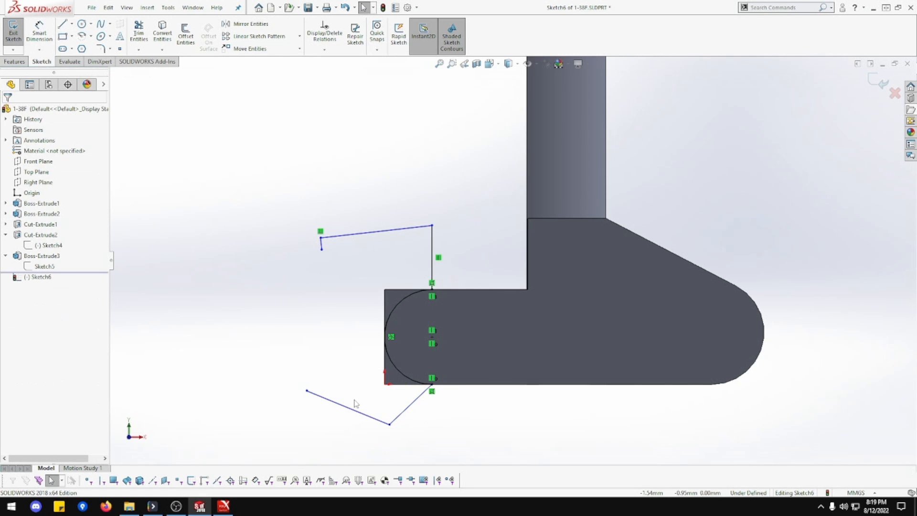
Merge the two open line endpoints beyond the square end to close the cut profile
{"action": "left_click", "coordinate": [322, 249]}
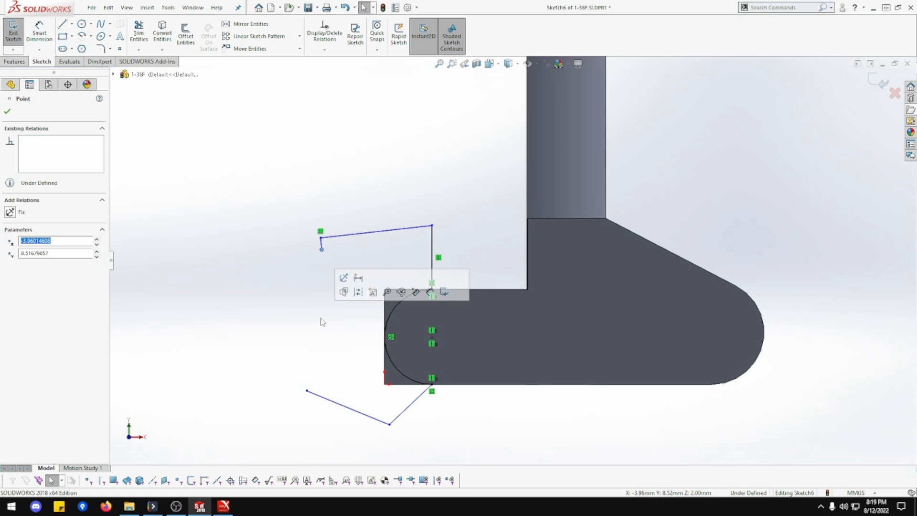
{"action": "left_click", "coordinate": [307, 392], "text": "ctrl"}
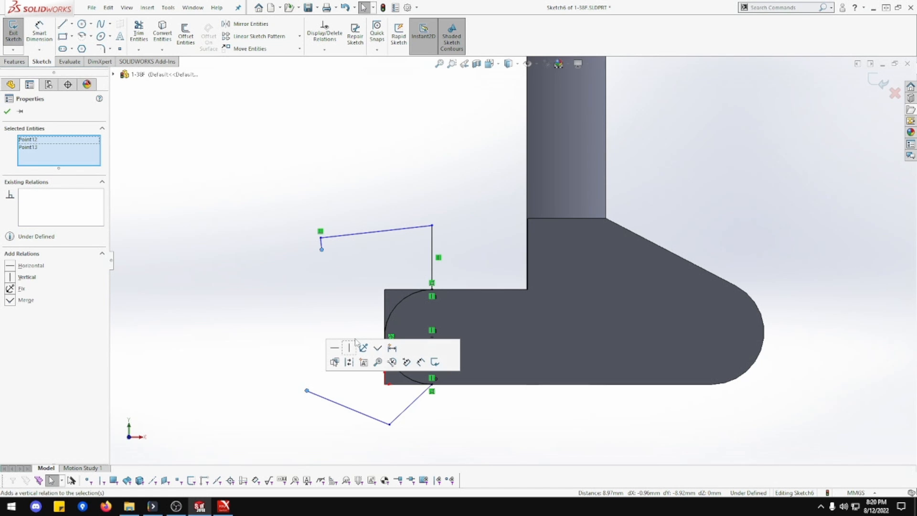
{"action": "left_click", "coordinate": [377, 349]}
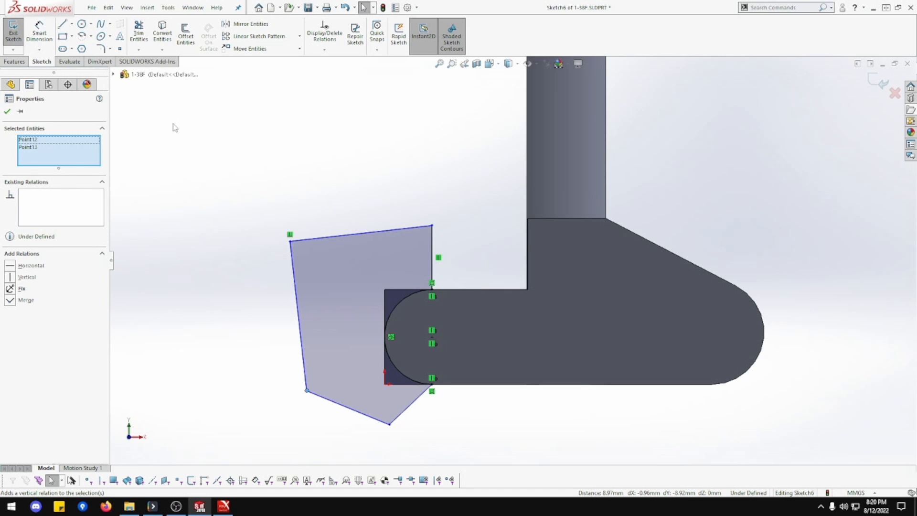
Cut-extrude the closed profile Through All to round off the bar's square end
{"action": "left_click", "coordinate": [21, 64]}
{"action": "left_click", "coordinate": [142, 34]}
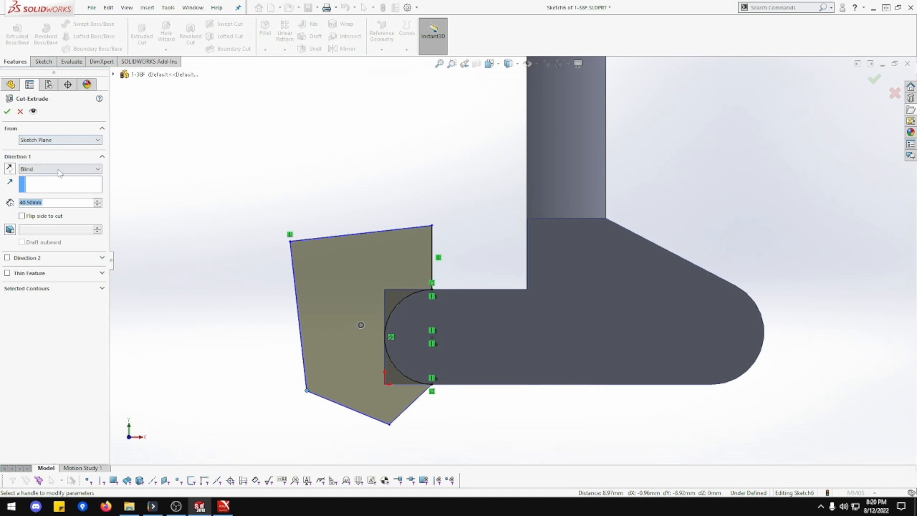
{"action": "left_click", "coordinate": [60, 170]}
{"action": "left_click", "coordinate": [60, 185]}
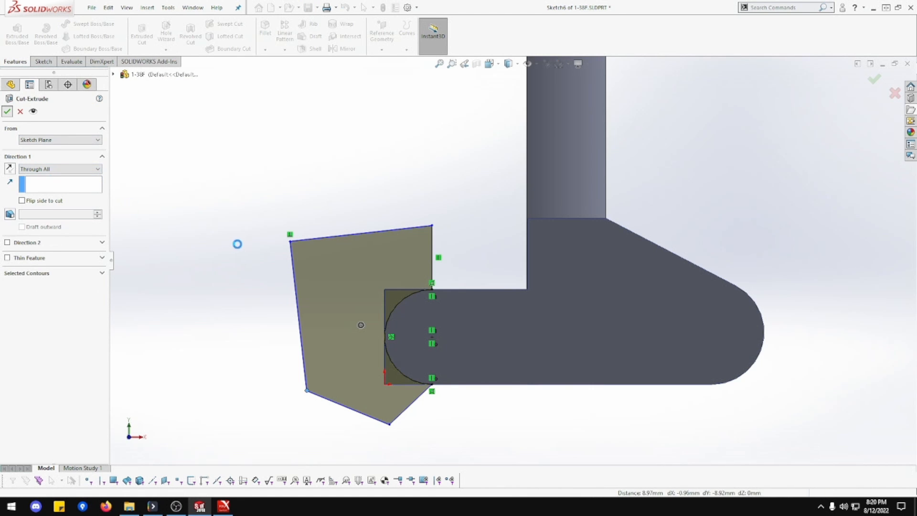
{"action": "left_click", "coordinate": [302, 260]}
{"action": "mouse_move", "coordinate": [320, 271]}
{"action": "middle_mouse_down"}
{"action": "mouse_move", "coordinate": [351, 289]}
{"action": "mouse_move", "coordinate": [350, 302]}
{"action": "mouse_move", "coordinate": [317, 285]}
{"action": "mouse_move", "coordinate": [369, 284]}
{"action": "middle_mouse_up"}
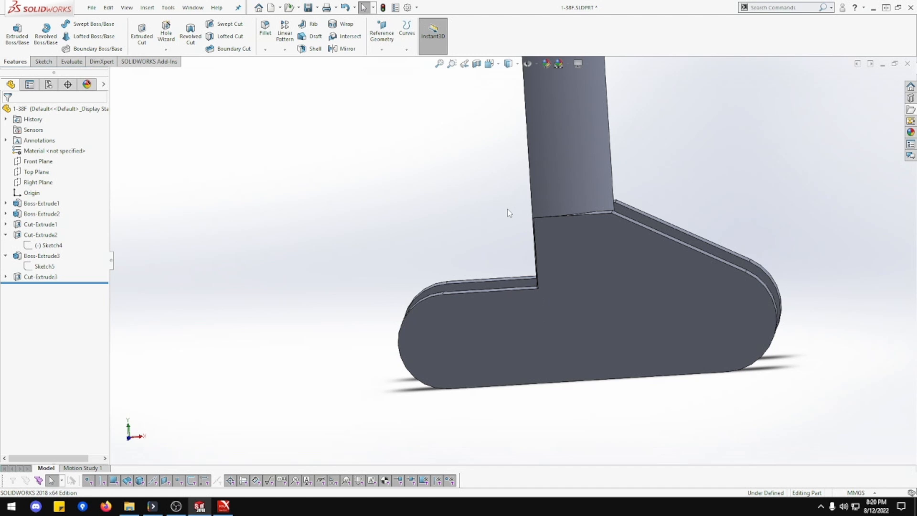
{"action": "right_click", "coordinate": [595, 276]}
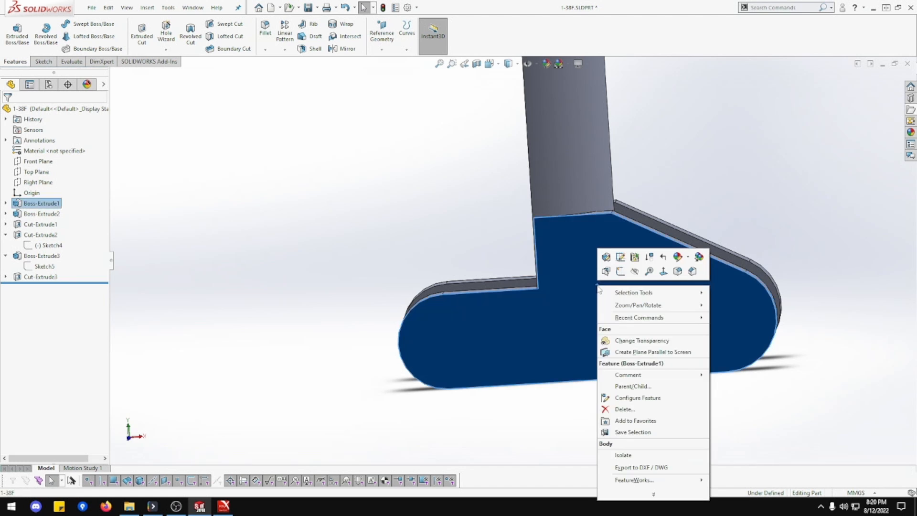
{"action": "left_click", "coordinate": [621, 278]}
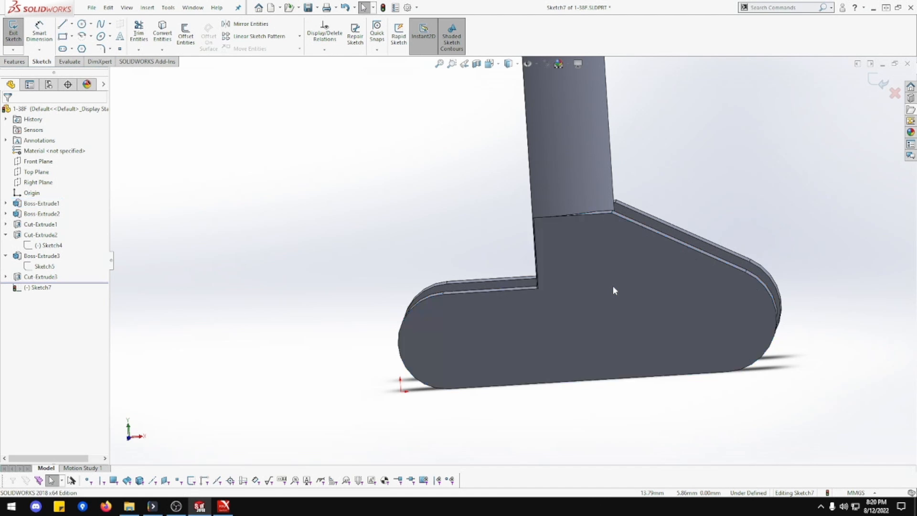
{"action": "left_click", "coordinate": [7, 31]}
Orient the view normal to the stepped bar's flat side face and open a new sketch on it
{"action": "right_click", "coordinate": [572, 301]}
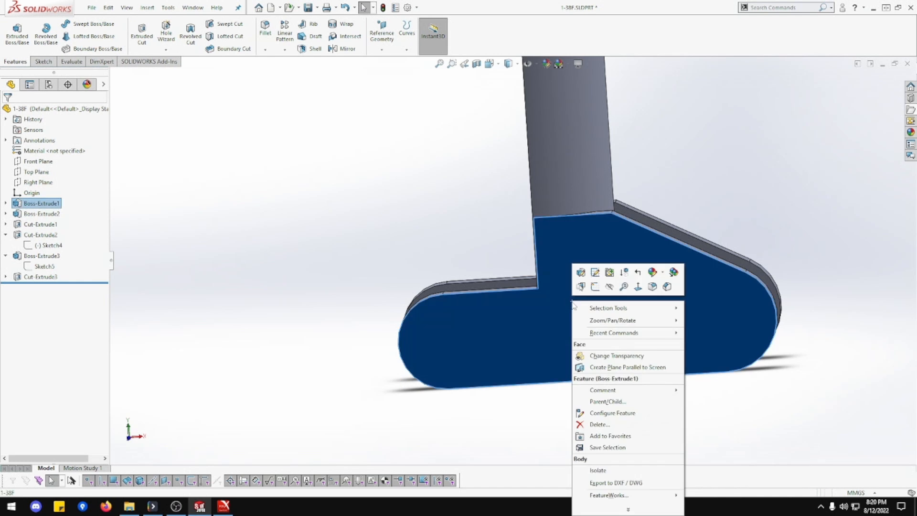
{"action": "left_click", "coordinate": [638, 287]}
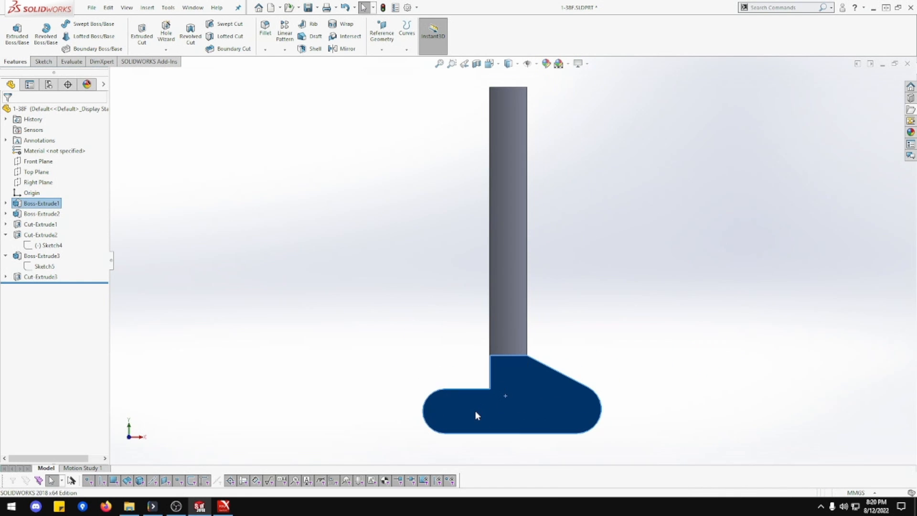
{"action": "scroll", "coordinate": [498, 386], "scroll_direction": "down", "scroll_amount": 5}
{"action": "right_click", "coordinate": [523, 374]}
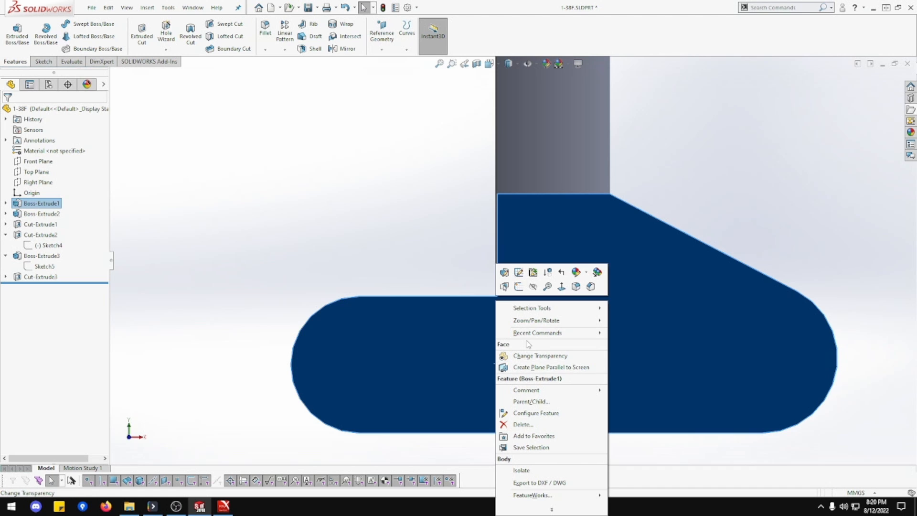
{"action": "left_click", "coordinate": [519, 287]}
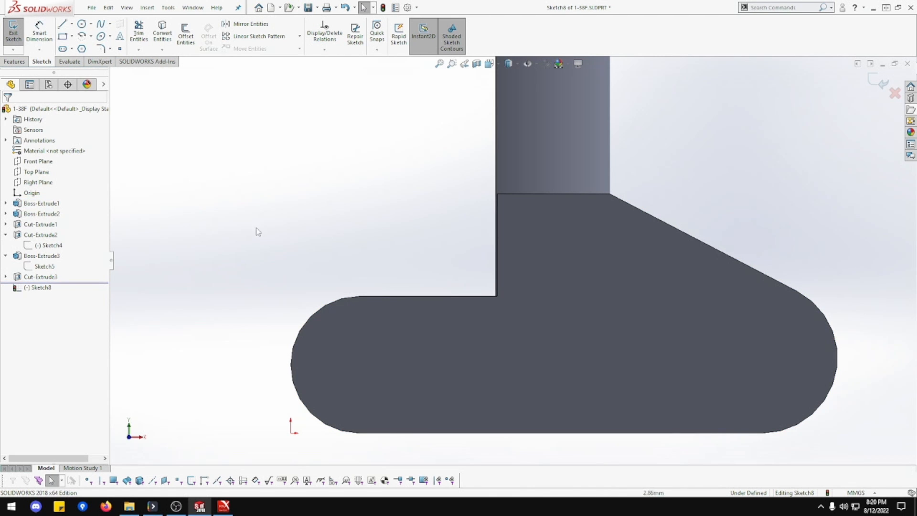
Sketch a 90° centerpoint arc of about 2.33 mm radius above the low section, curving towards the inner corner
{"action": "left_click", "coordinate": [82, 36]}
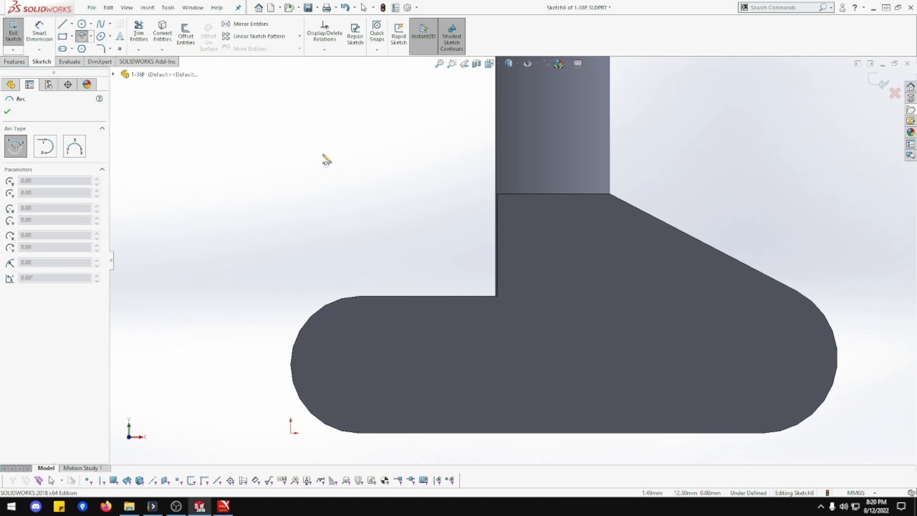
{"action": "left_click", "coordinate": [327, 137]}
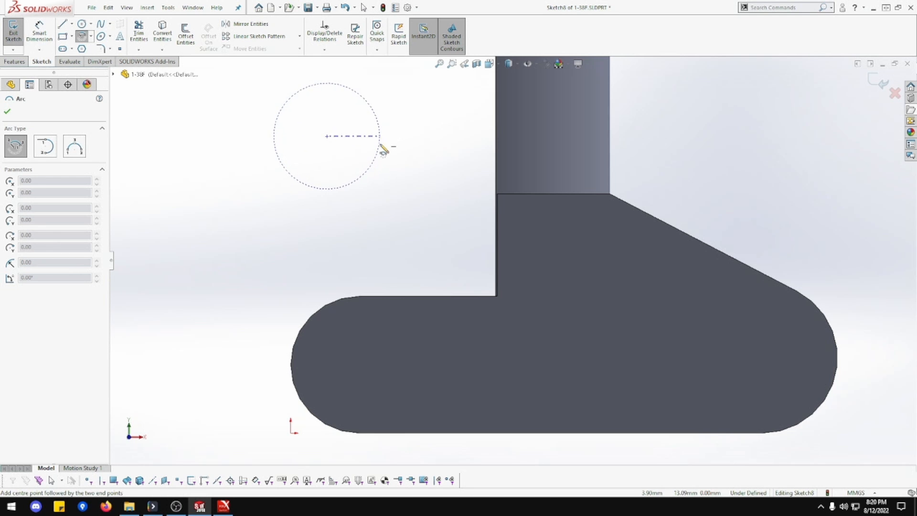
{"action": "left_click", "coordinate": [381, 139]}
{"action": "left_click", "coordinate": [331, 246]}
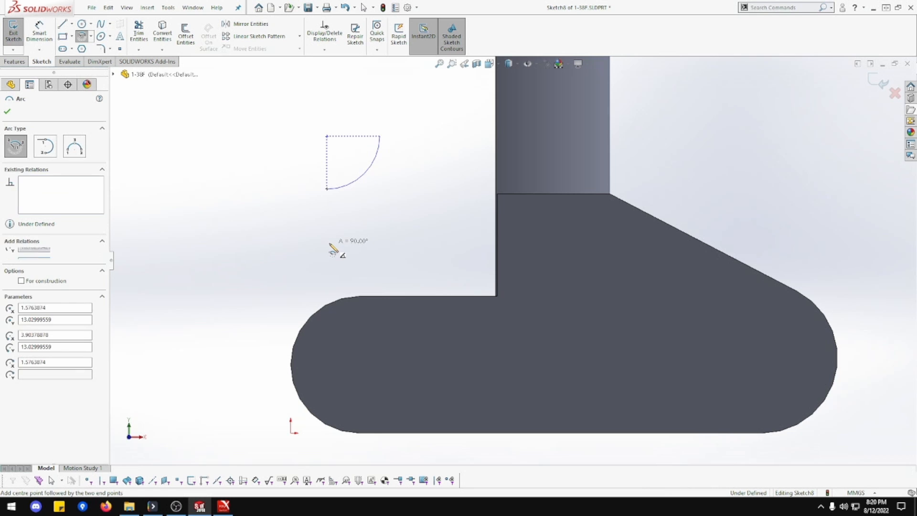
{"action": "left_click", "coordinate": [333, 249]}
{"action": "key", "text": "Escape"}
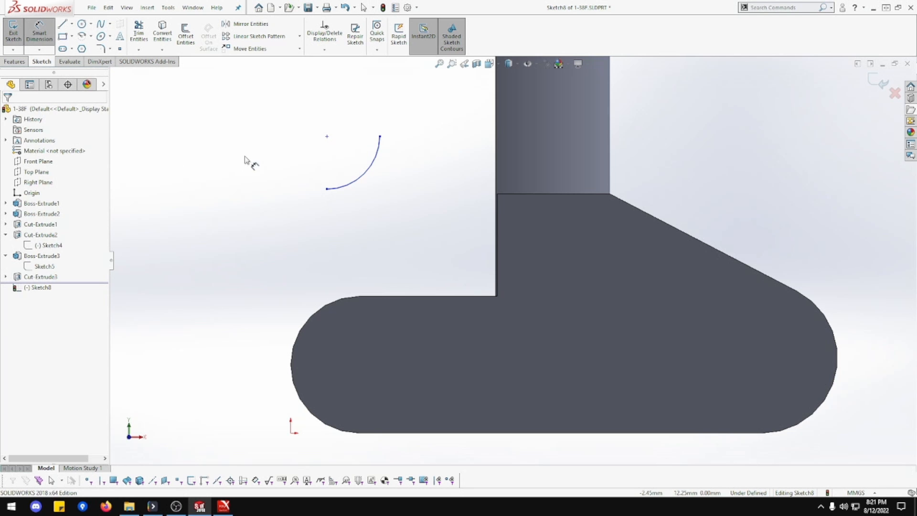
Dimension the arc's radius to 6 mm
{"action": "left_click", "coordinate": [366, 177]}
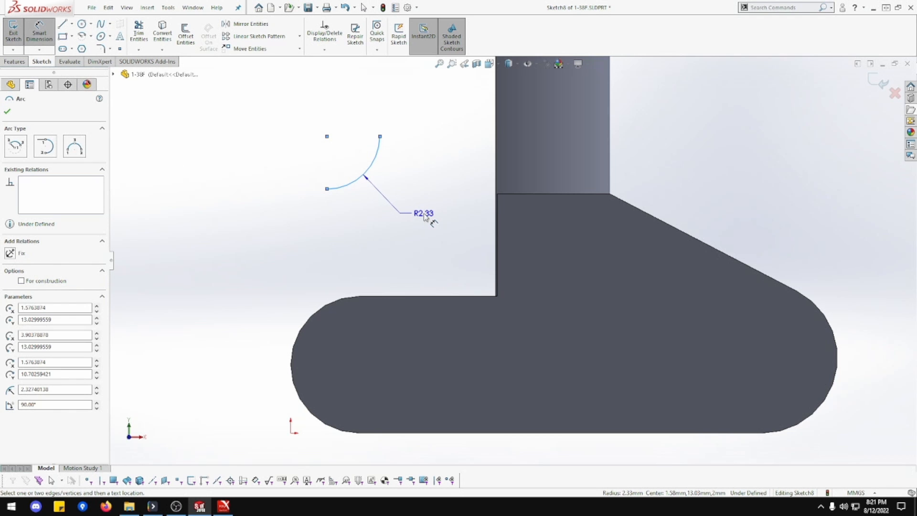
{"action": "left_click", "coordinate": [424, 216]}
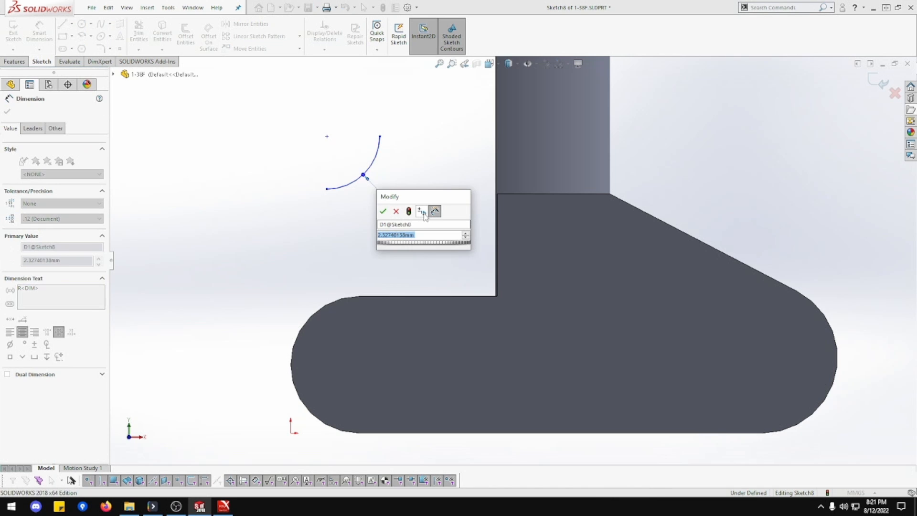
{"action": "type", "text": "6"}
{"action": "key", "text": "Return"}
{"action": "key", "text": "Escape"}
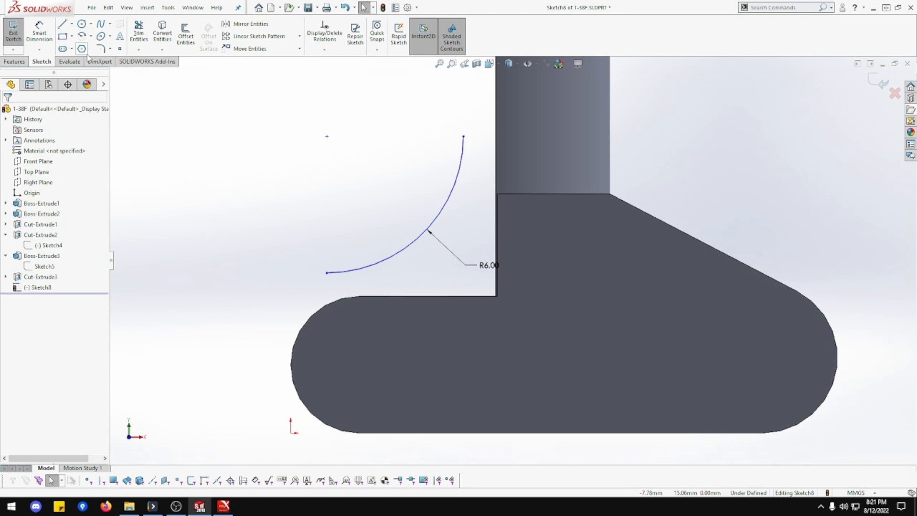
{"action": "left_click", "coordinate": [62, 25]}
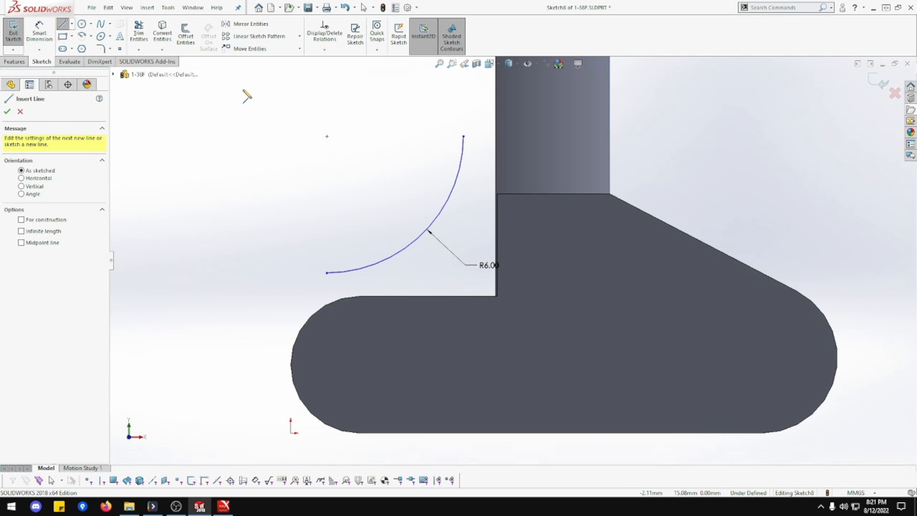
{"action": "key", "text": "Escape"}
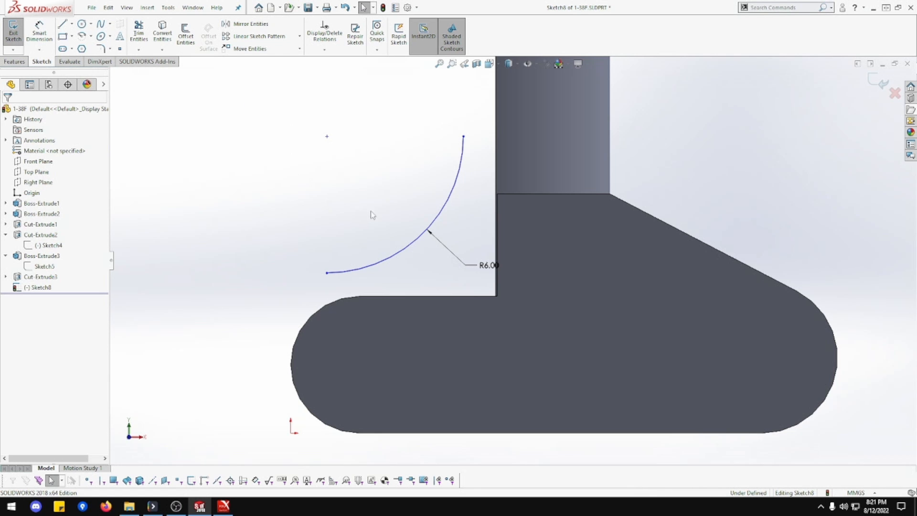
Try to make the arc's upper endpoint coincident with the vertical edge of the tall section
{"action": "left_click", "coordinate": [463, 137]}
{"action": "left_click", "coordinate": [497, 136], "text": "ctrl"}
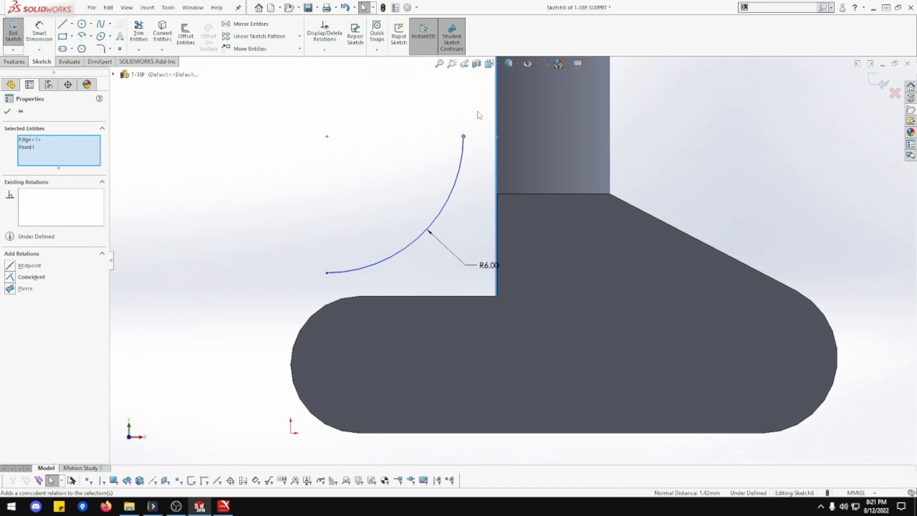
{"action": "left_click", "coordinate": [9, 278]}
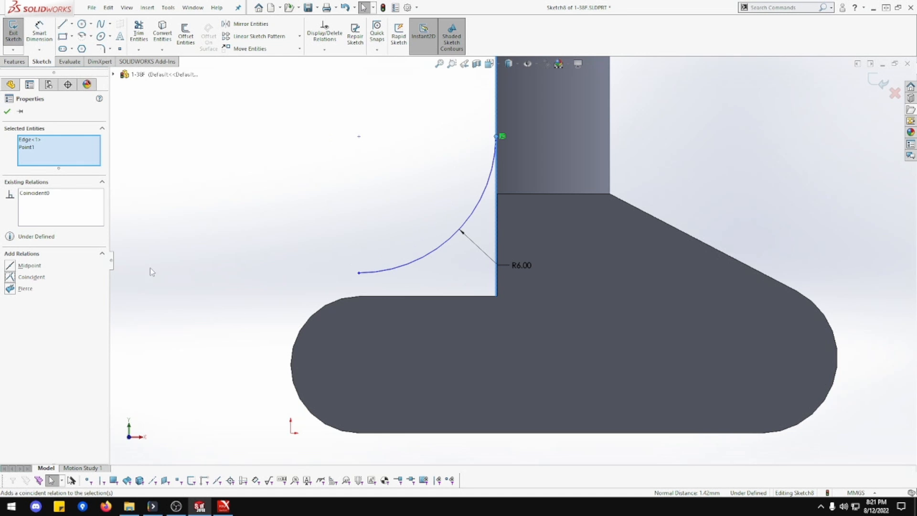
Try to make the arc tangent to the low section's top edge, and undo both the tangent and coincident relations
{"action": "left_click", "coordinate": [371, 274]}
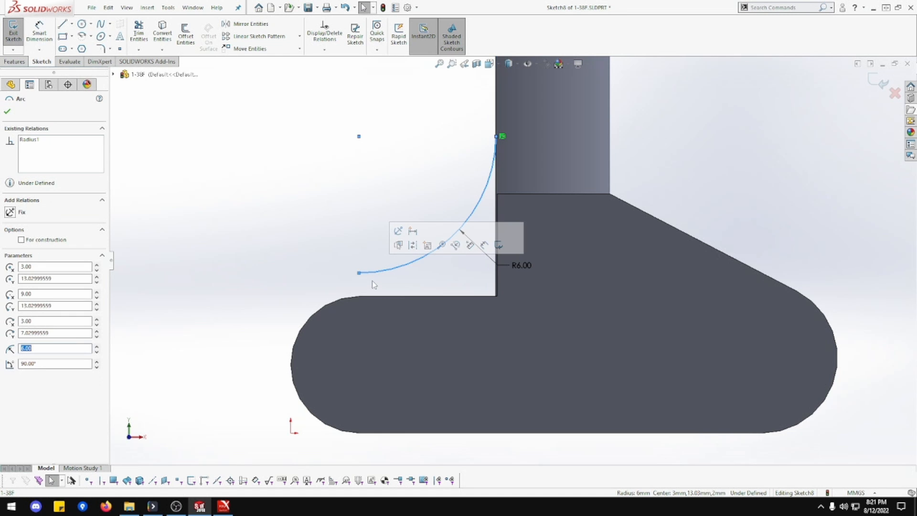
{"action": "left_click", "coordinate": [375, 297], "text": "ctrl"}
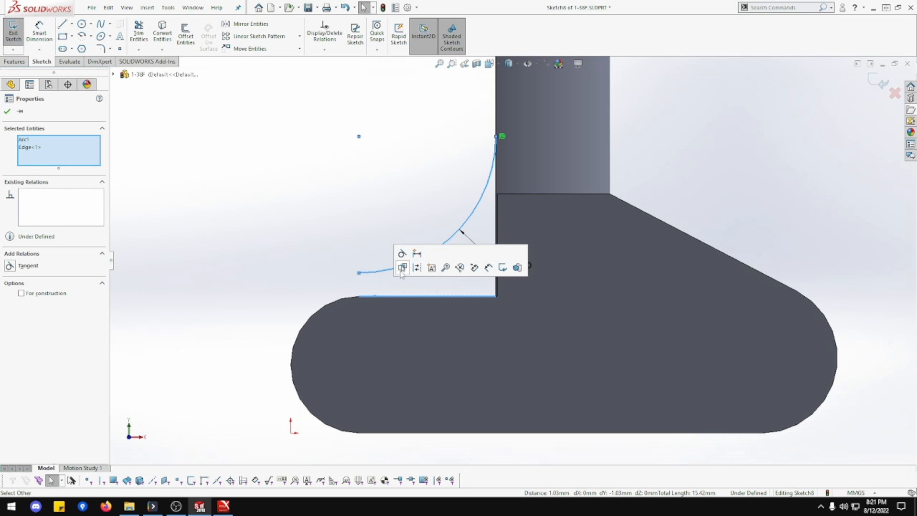
{"action": "left_click", "coordinate": [403, 253]}
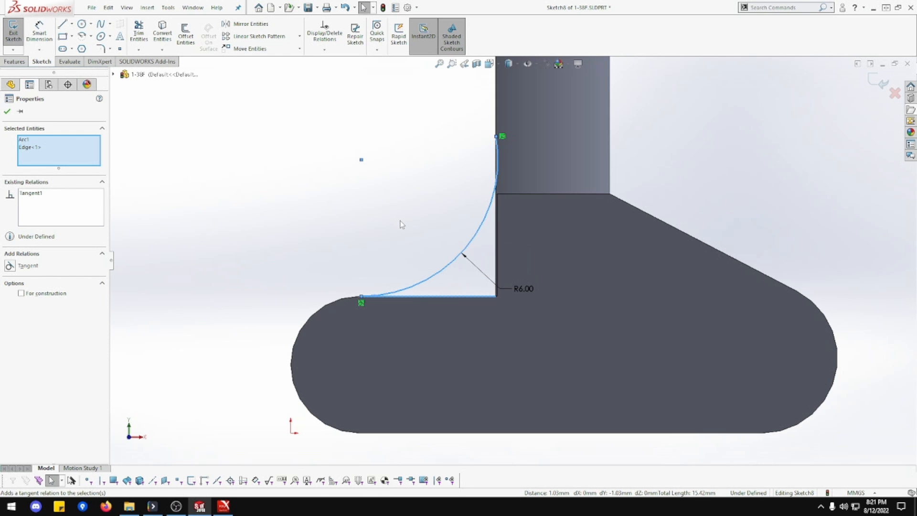
{"action": "key", "text": "ctrl+z"}
{"action": "key", "text": "ctrl+z"}
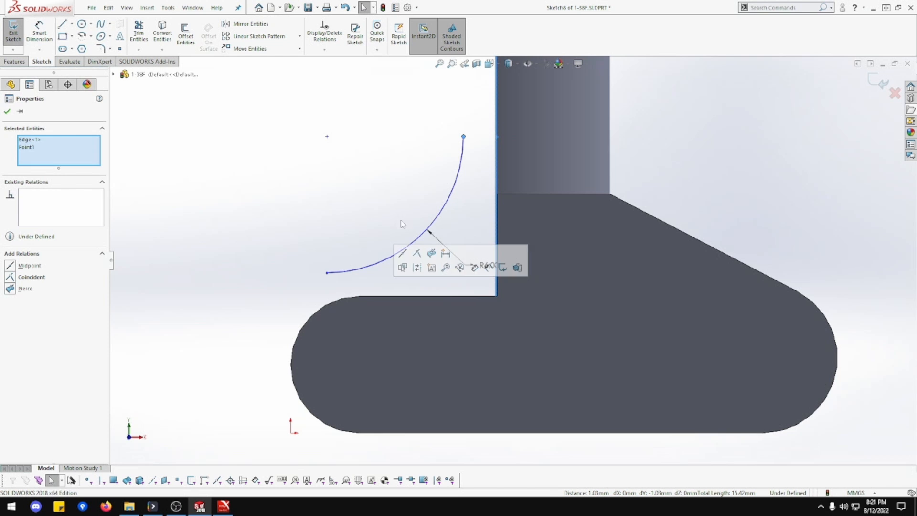
Try a horizontal relation between the arc's upper endpoint and its centre point, and undo it
{"action": "left_click", "coordinate": [477, 160]}
{"action": "left_click", "coordinate": [464, 137]}
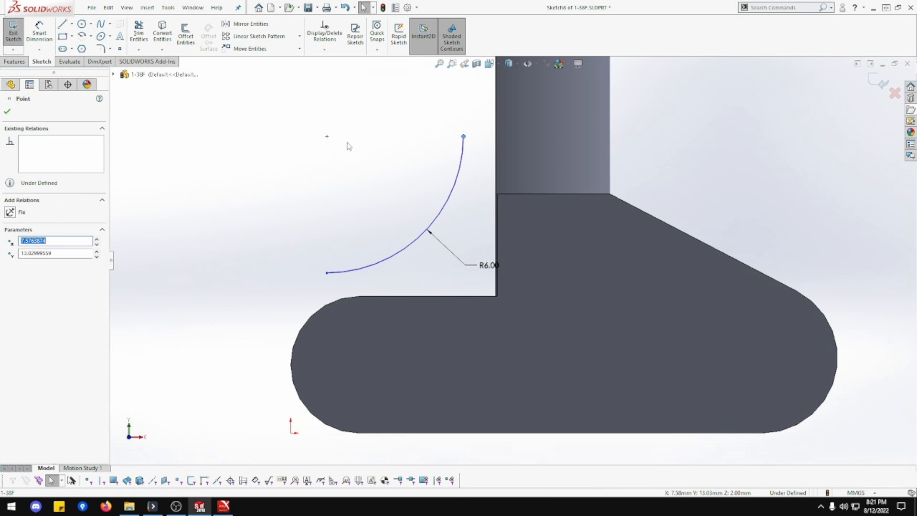
{"action": "left_click", "coordinate": [327, 138], "text": "ctrl"}
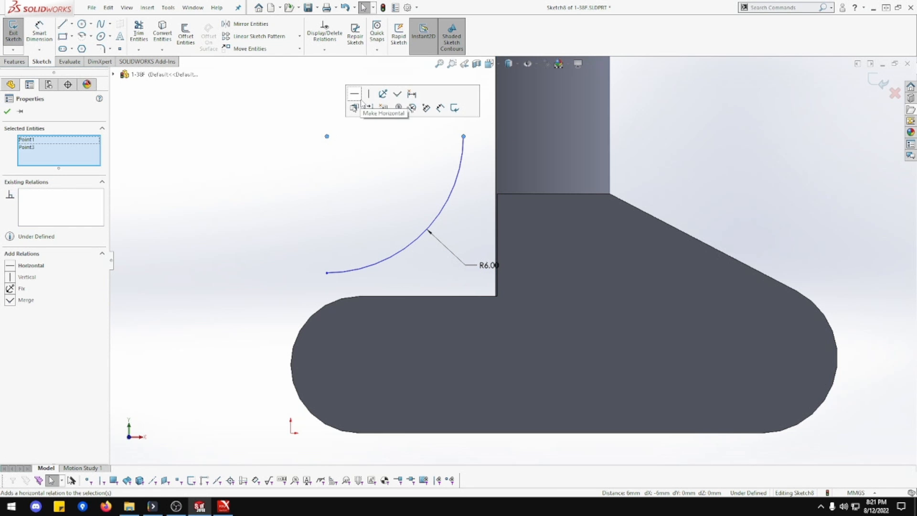
{"action": "left_click", "coordinate": [355, 95]}
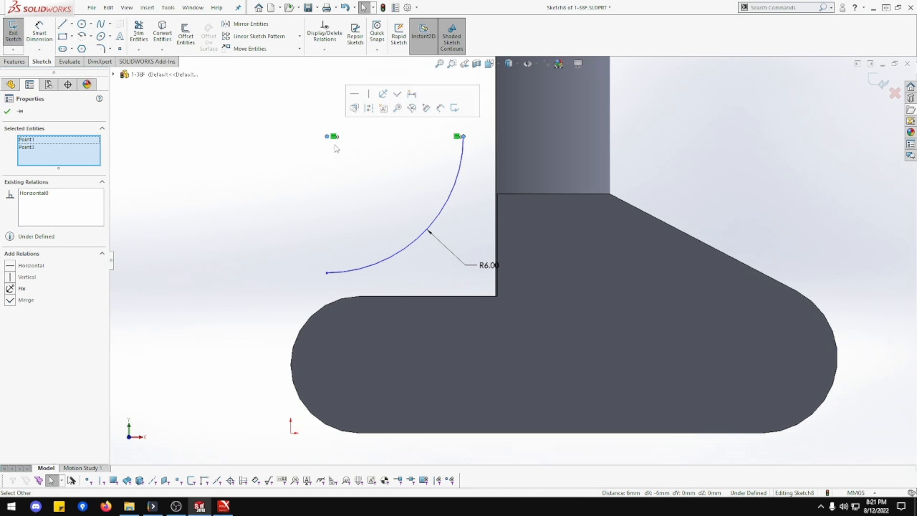
{"action": "key", "text": "ctrl+z"}
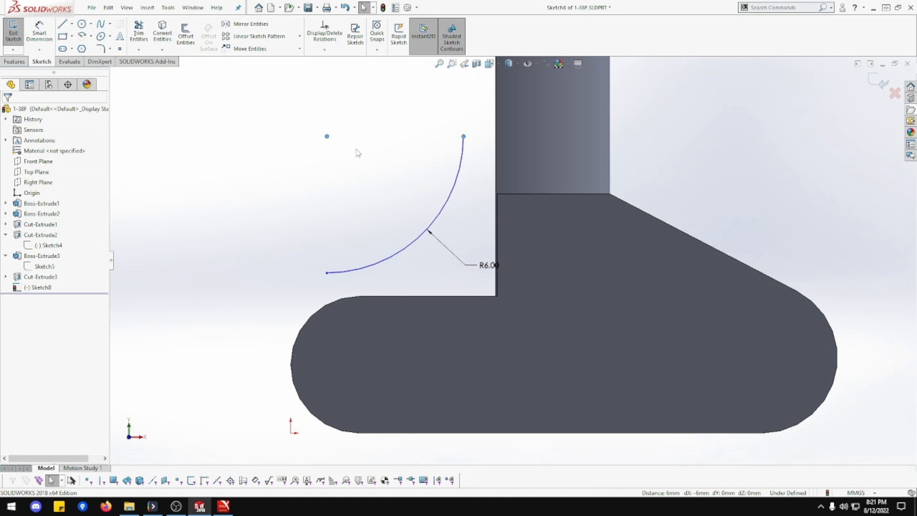
Lengthen the 6 mm radius arc by moving both endpoints outward, and make the arc tangent to the tall section's vertical edge
{"action": "left_click_drag", "start_coordinate": [463, 137], "coordinate": [385, 81]}
{"action": "left_click", "coordinate": [457, 153]}
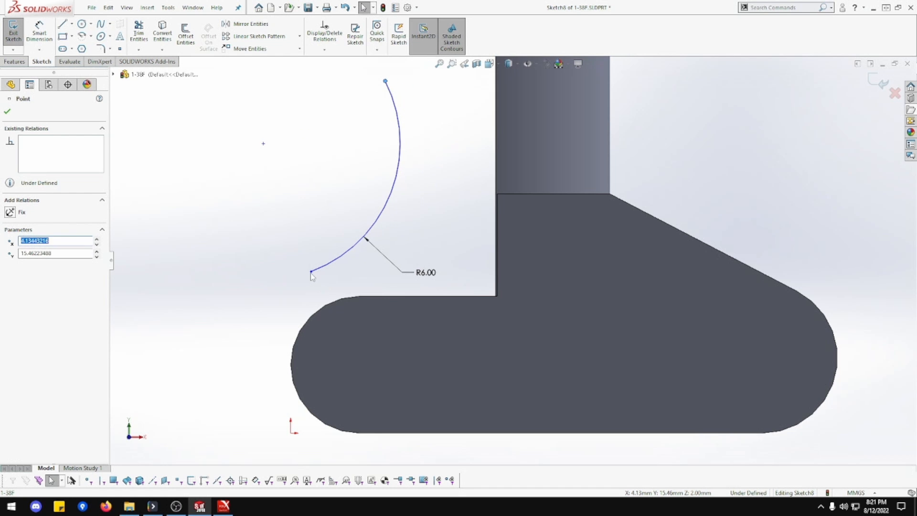
{"action": "left_click_drag", "start_coordinate": [311, 272], "coordinate": [227, 278]}
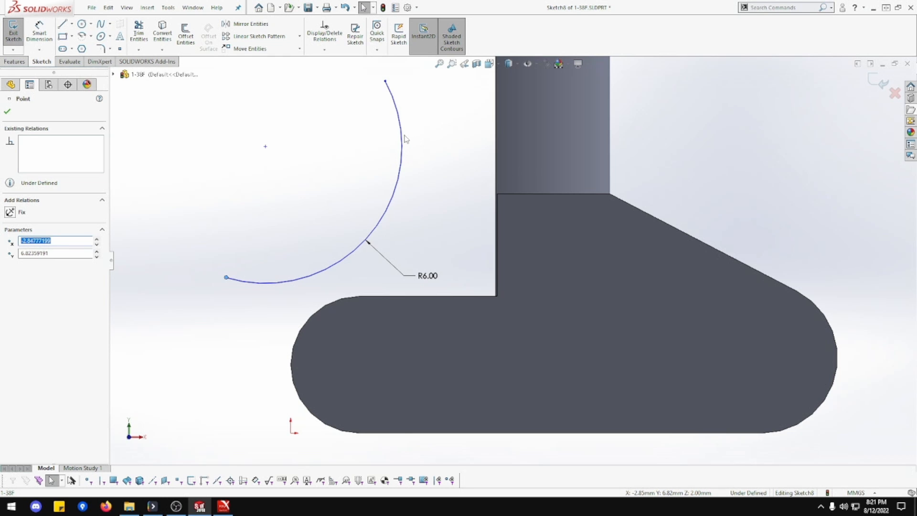
{"action": "left_click", "coordinate": [403, 140]}
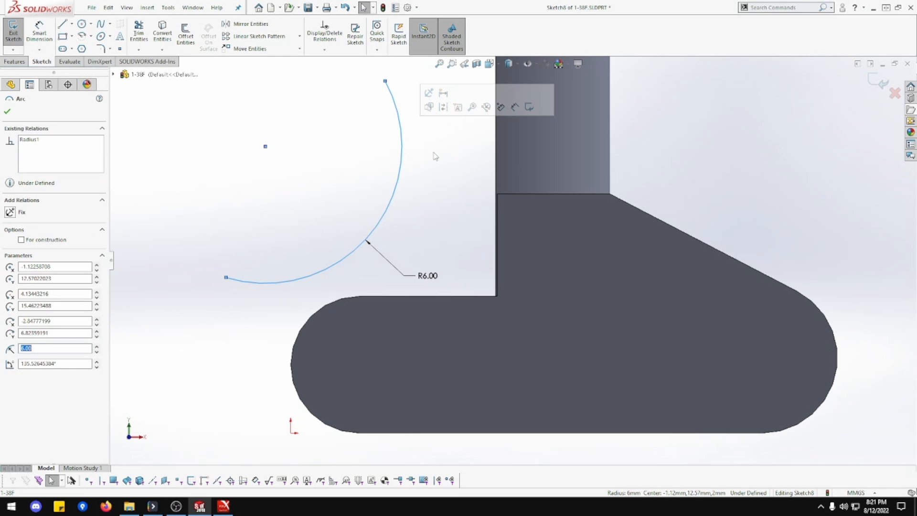
{"action": "left_click", "coordinate": [496, 153], "text": "ctrl"}
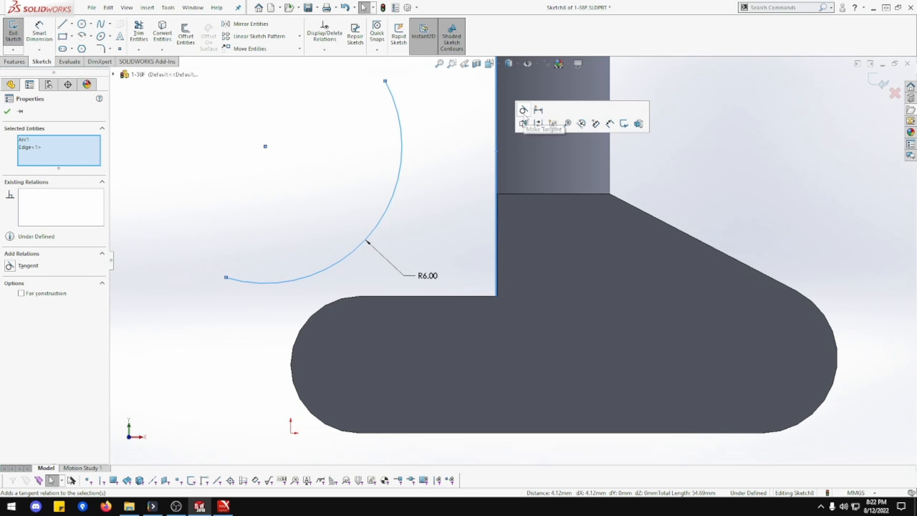
{"action": "left_click", "coordinate": [524, 112]}
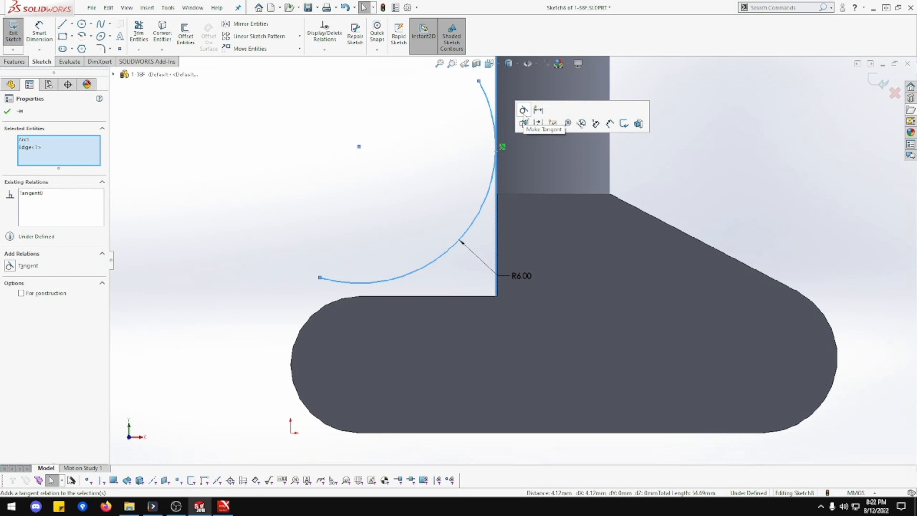
Make the arc tangent to the low section's top edge
{"action": "left_click", "coordinate": [414, 273]}
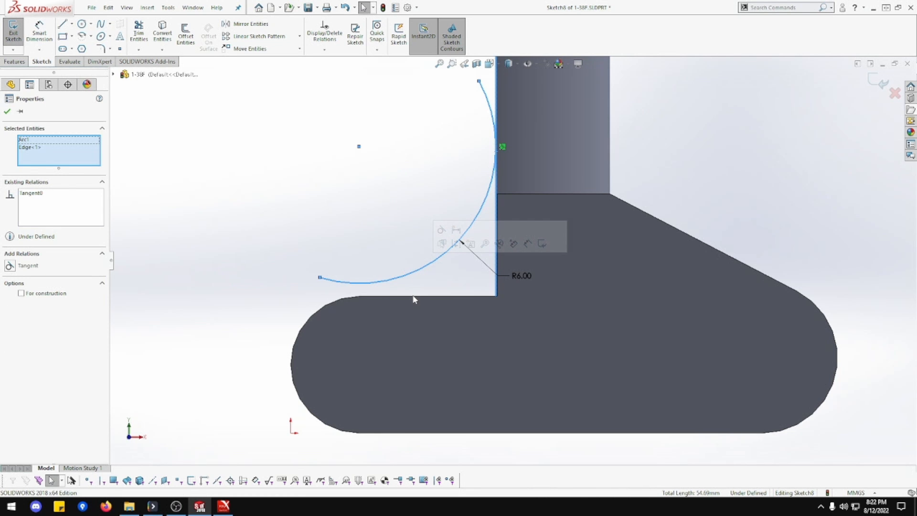
{"action": "left_click", "coordinate": [414, 296], "text": "ctrl"}
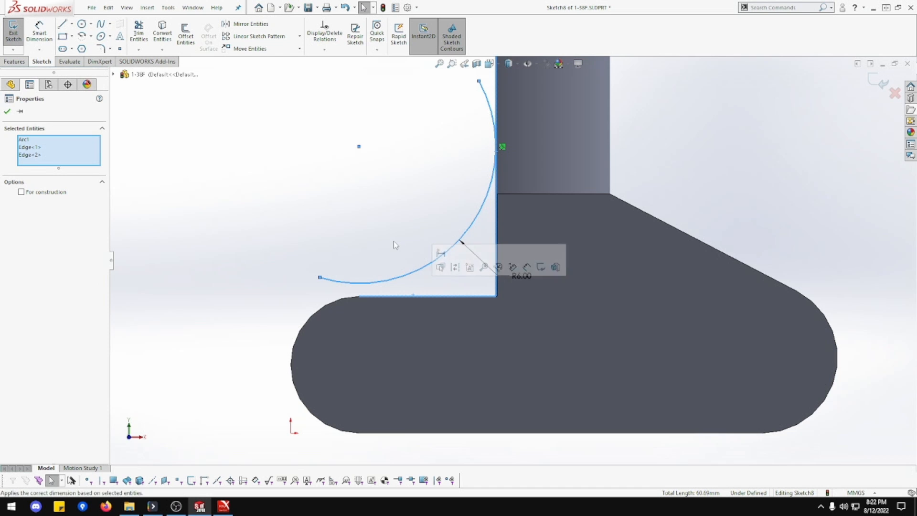
{"action": "left_click", "coordinate": [393, 241]}
{"action": "left_click", "coordinate": [396, 280]}
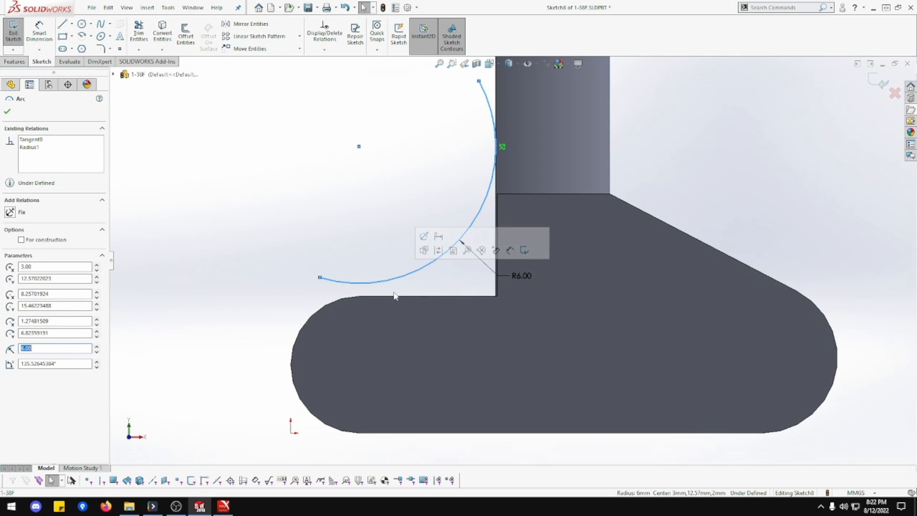
{"action": "left_click", "coordinate": [393, 296]}
{"action": "left_click", "coordinate": [412, 272], "text": "ctrl"}
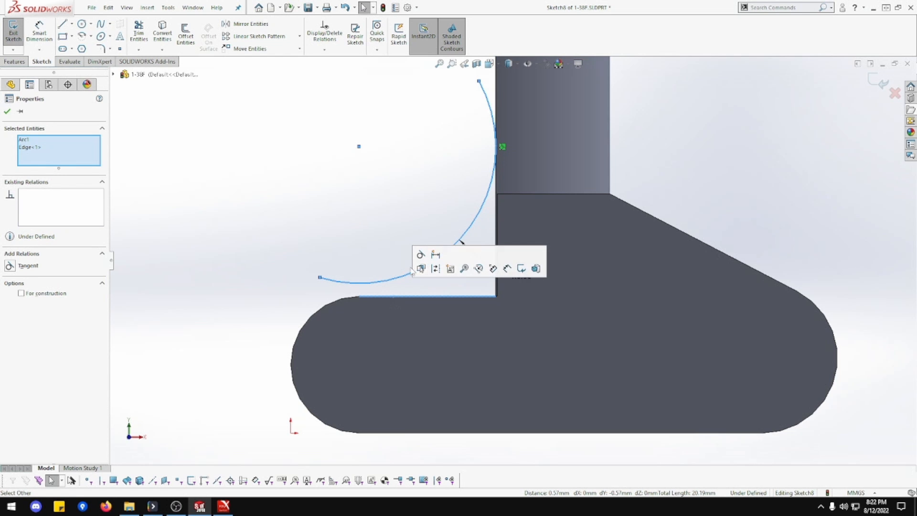
{"action": "left_click", "coordinate": [420, 254]}
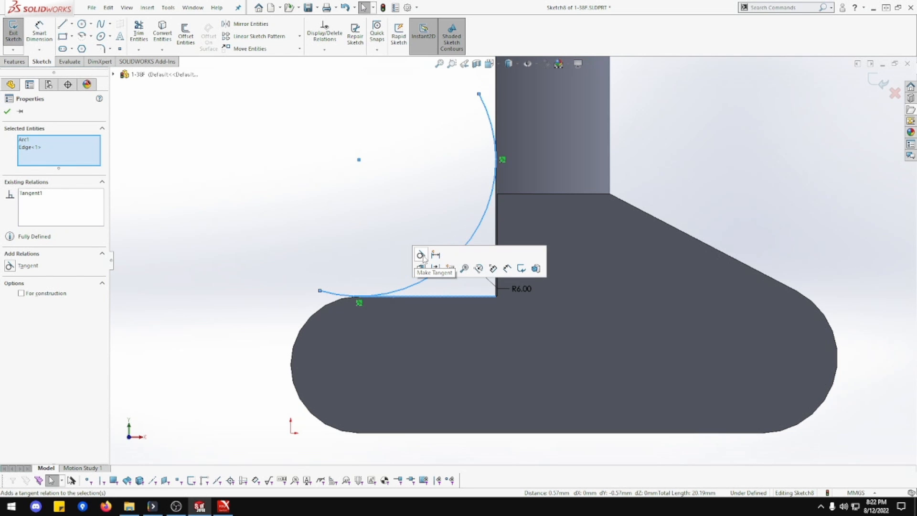
{"action": "left_click", "coordinate": [375, 243]}
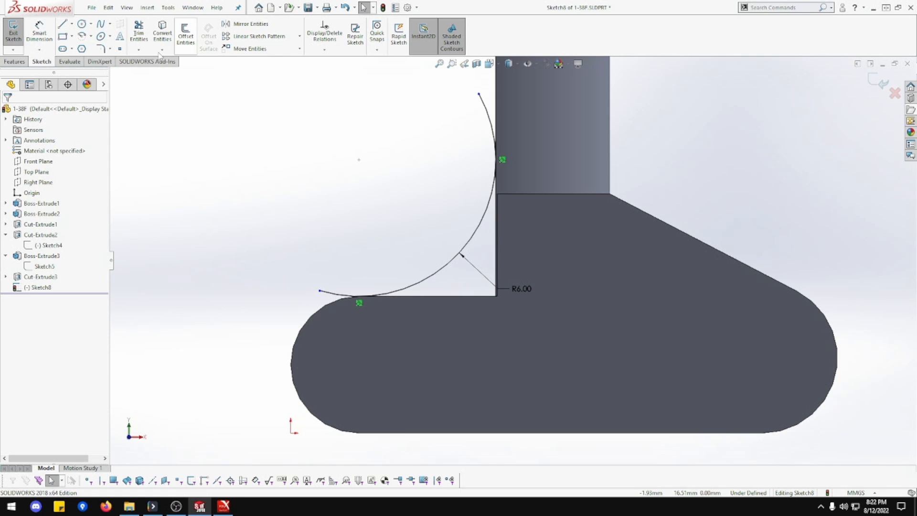
Try to trim the arc's lower end beyond the low section's top edge, and undo the trim
{"action": "left_click", "coordinate": [138, 33]}
{"action": "left_click_drag", "start_coordinate": [348, 265], "coordinate": [323, 301]}
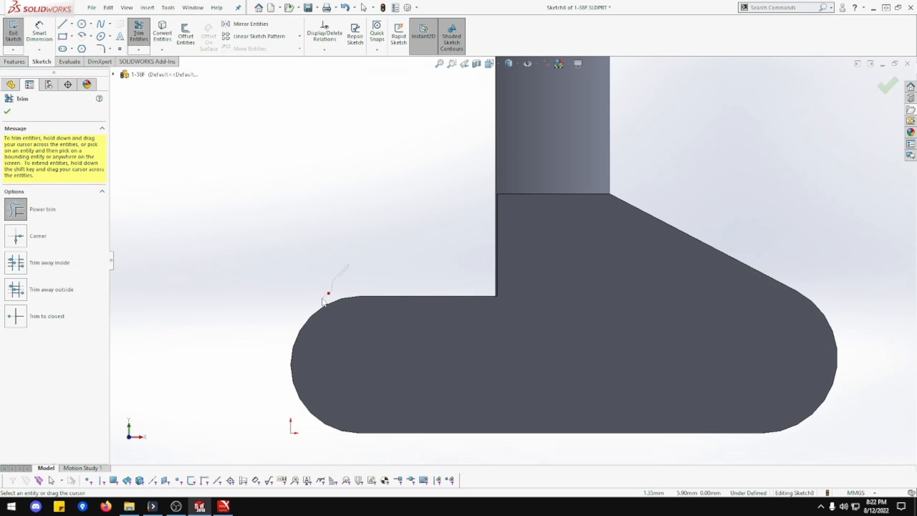
{"action": "key", "text": "Escape"}
{"action": "key", "text": "ctrl+z"}
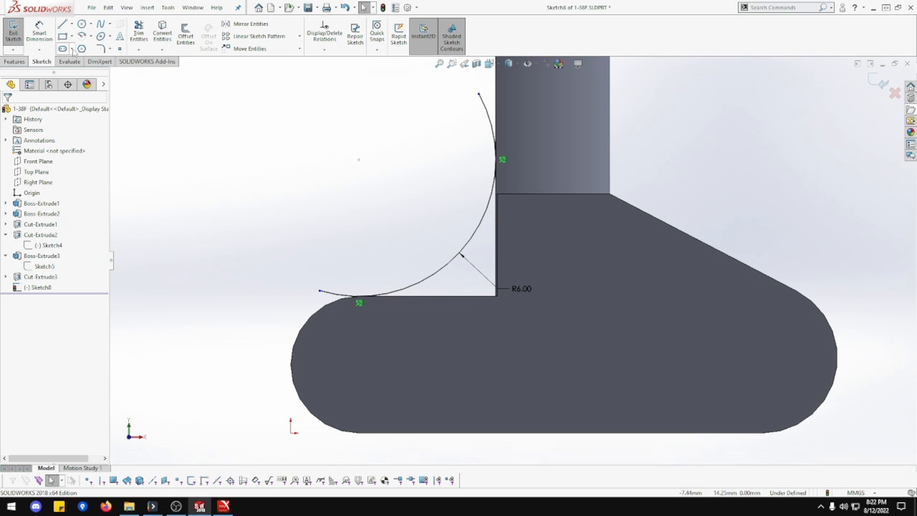
Draw a horizontal line from the arc's lower tangent point along the low section's top edge to the inner corner
{"action": "left_click", "coordinate": [61, 23]}
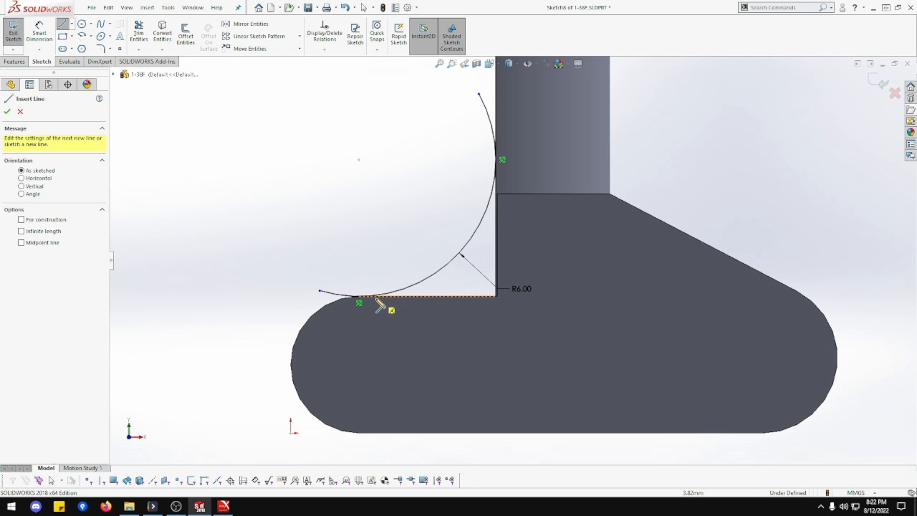
{"action": "left_click", "coordinate": [360, 302]}
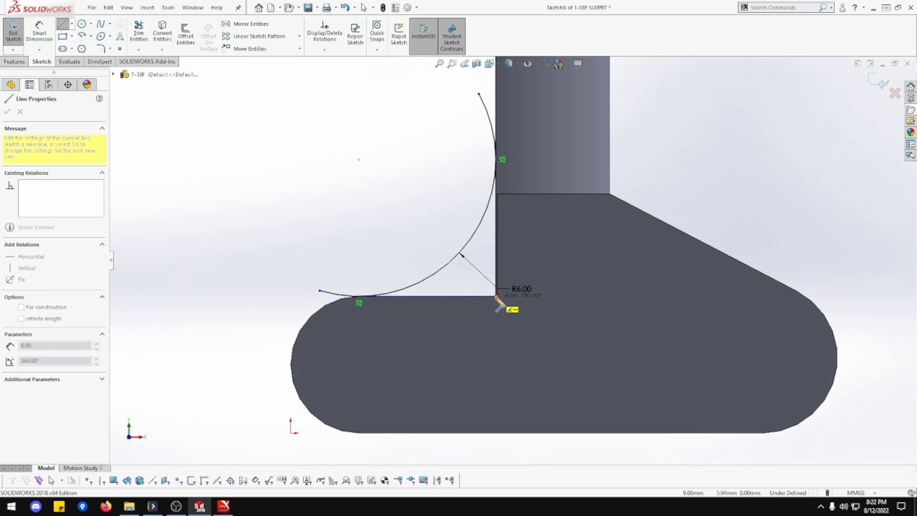
{"action": "scroll", "coordinate": [497, 300], "scroll_direction": "up", "scroll_amount": 2}
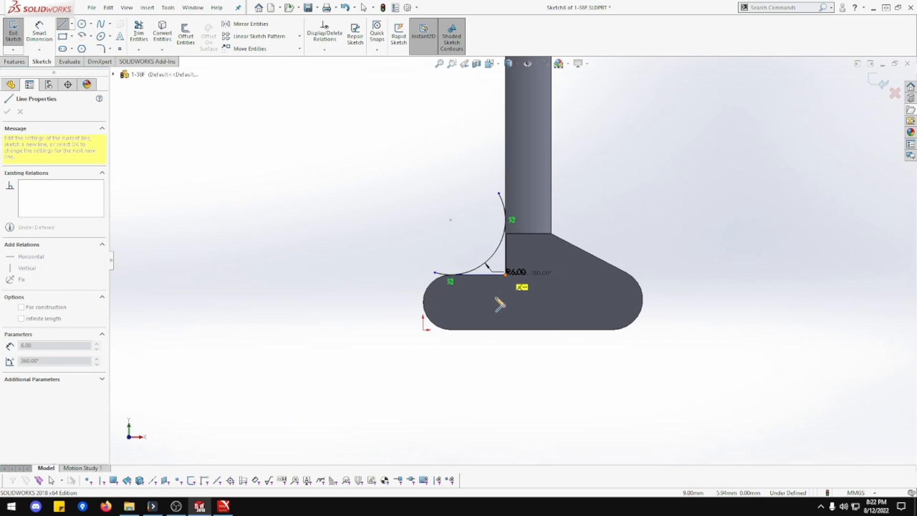
{"action": "scroll", "coordinate": [497, 300], "scroll_direction": "down", "scroll_amount": 8}
{"action": "scroll", "coordinate": [505, 233], "scroll_direction": "up", "scroll_amount": 2}
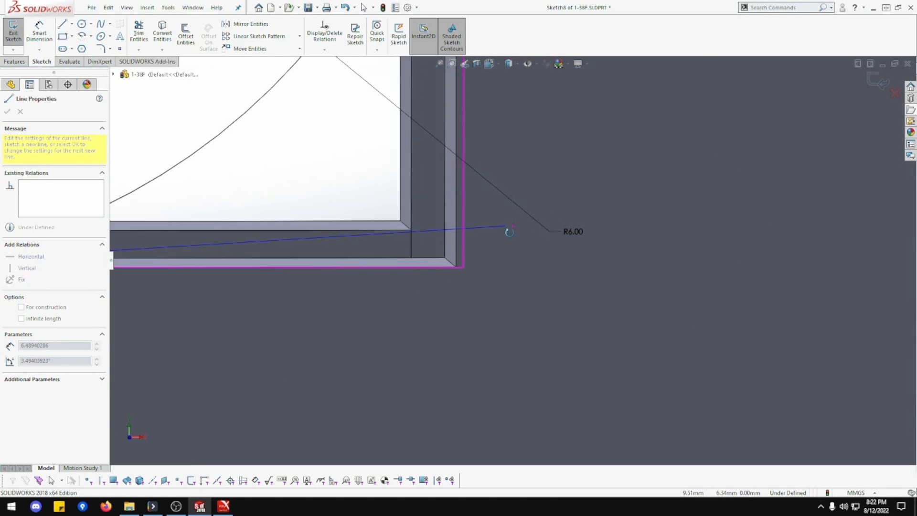
{"action": "middle_click_drag", "start_coordinate": [507, 229], "coordinate": [506, 231]}
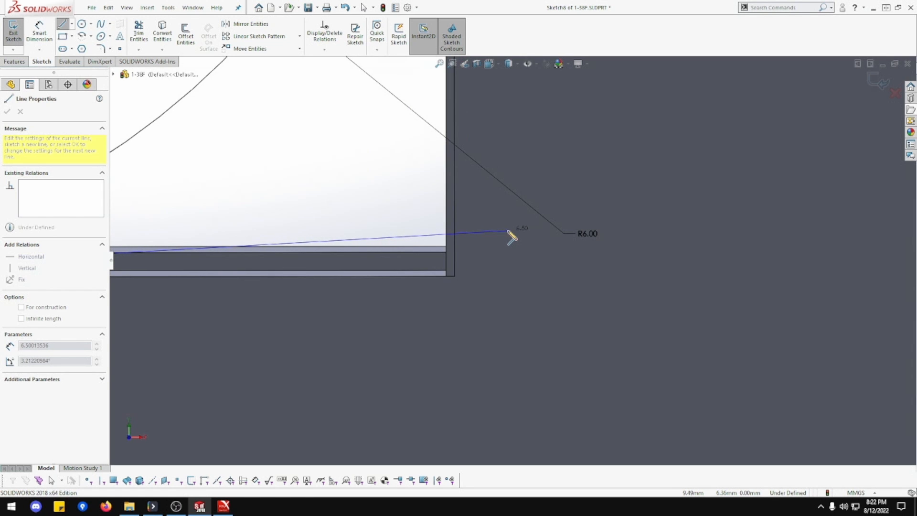
{"action": "scroll", "coordinate": [510, 234], "scroll_direction": "down", "scroll_amount": 4}
{"action": "scroll", "coordinate": [511, 231], "scroll_direction": "up", "scroll_amount": 5}
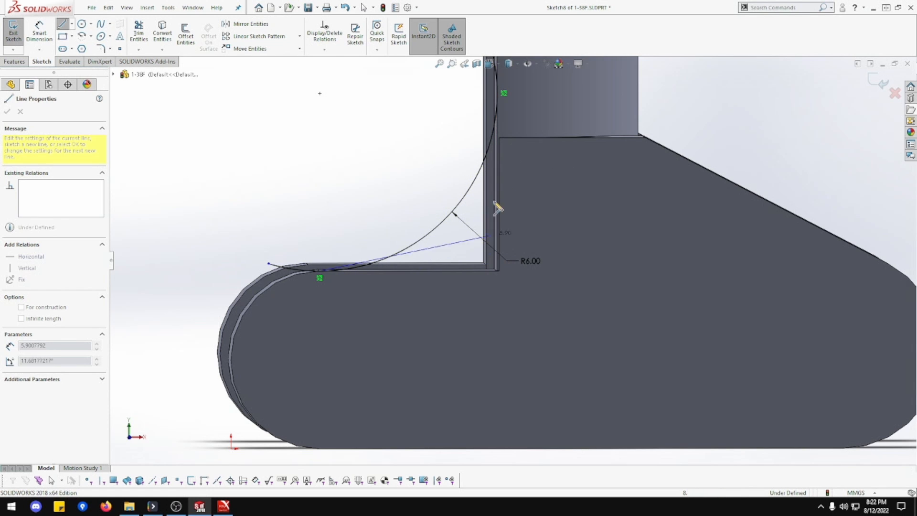
{"action": "scroll", "coordinate": [495, 246], "scroll_direction": "down", "scroll_amount": 1}
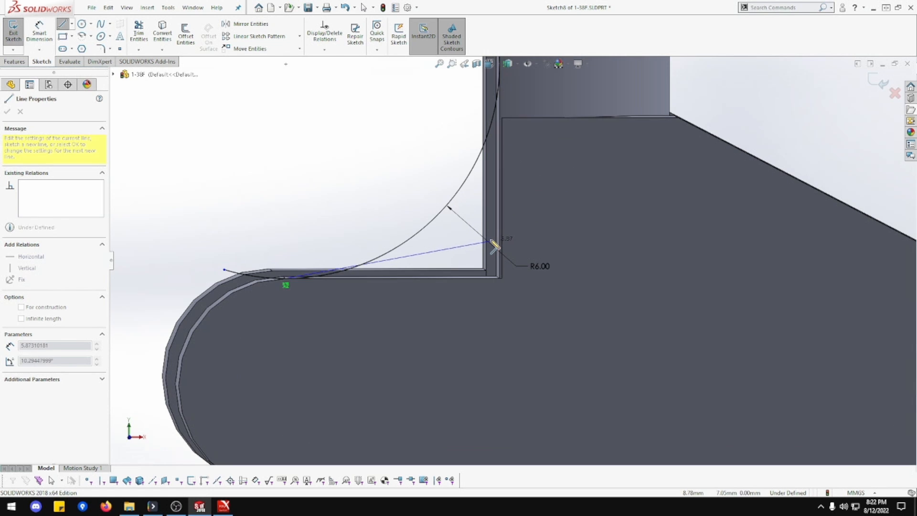
{"action": "scroll", "coordinate": [502, 281], "scroll_direction": "down", "scroll_amount": 3}
{"action": "left_click", "coordinate": [502, 279]}
Draw a vertical line from the inner corner up to the arc's tangent point on the tall section's edge
{"action": "scroll", "coordinate": [505, 277], "scroll_direction": "up", "scroll_amount": 5}
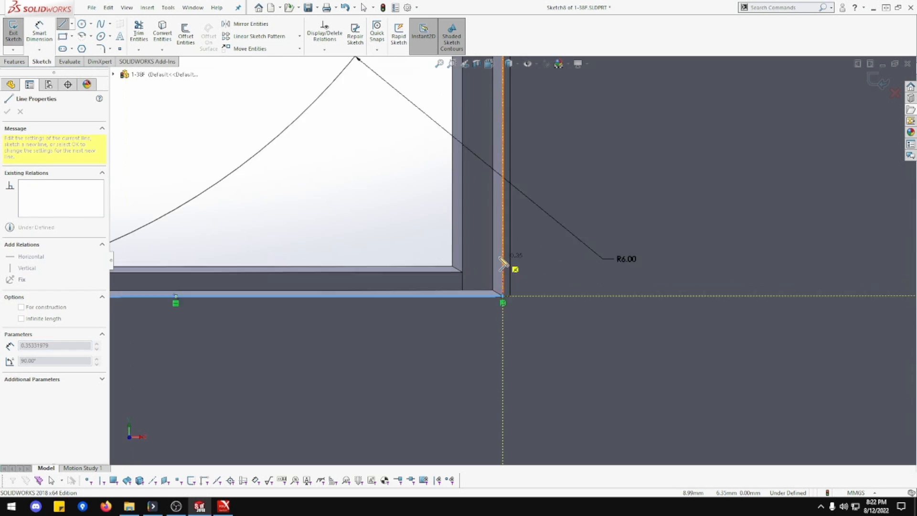
{"action": "scroll", "coordinate": [508, 207], "scroll_direction": "down", "scroll_amount": 5}
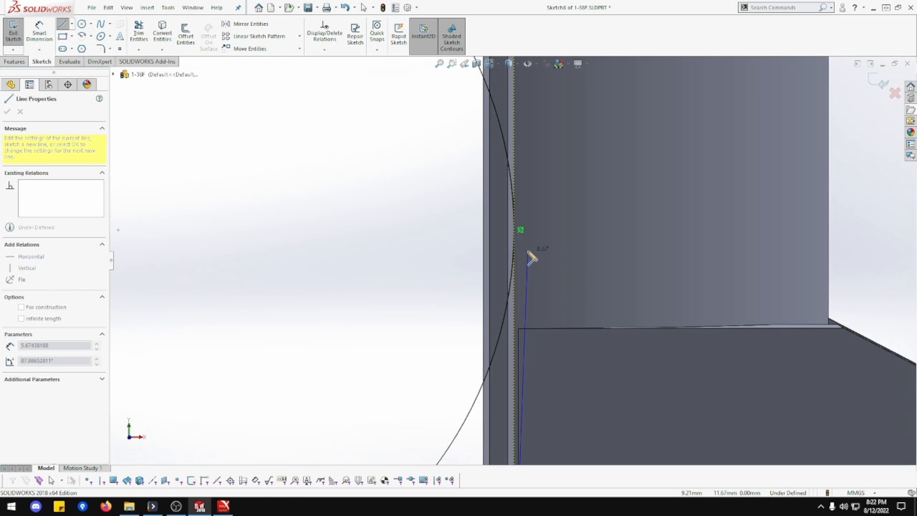
{"action": "left_click", "coordinate": [515, 230]}
{"action": "scroll", "coordinate": [520, 265], "scroll_direction": "up", "scroll_amount": 5}
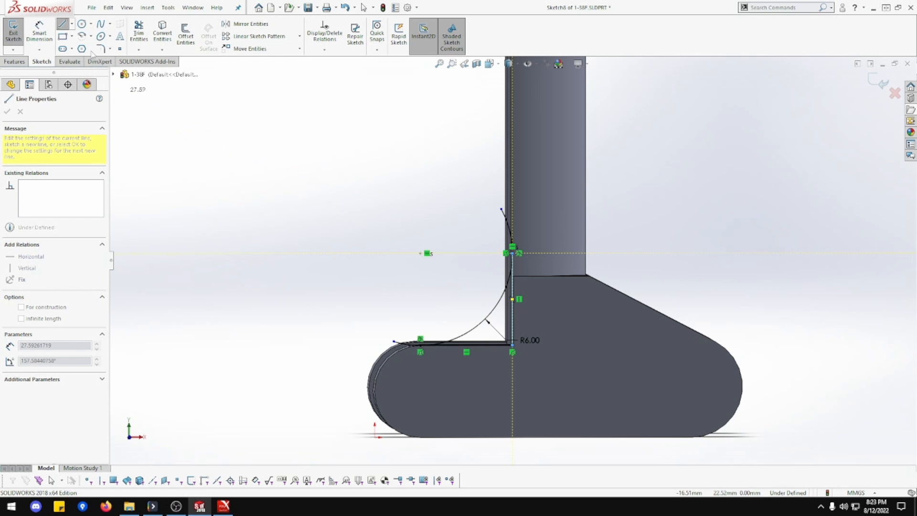
Trim the arc's two overhanging ends past the lines to leave a closed corner profile
{"action": "left_click", "coordinate": [138, 32]}
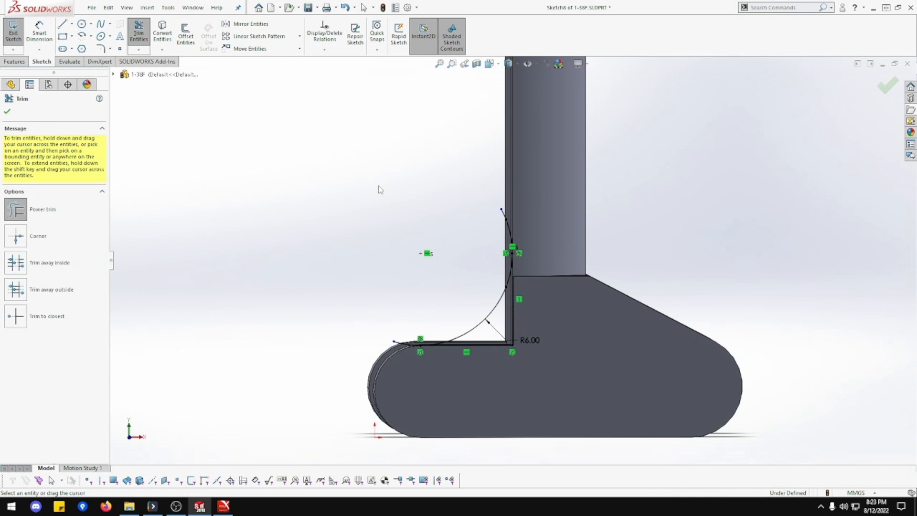
{"action": "left_click_drag", "start_coordinate": [507, 221], "coordinate": [429, 231]}
{"action": "left_click_drag", "start_coordinate": [397, 358], "coordinate": [404, 372]}
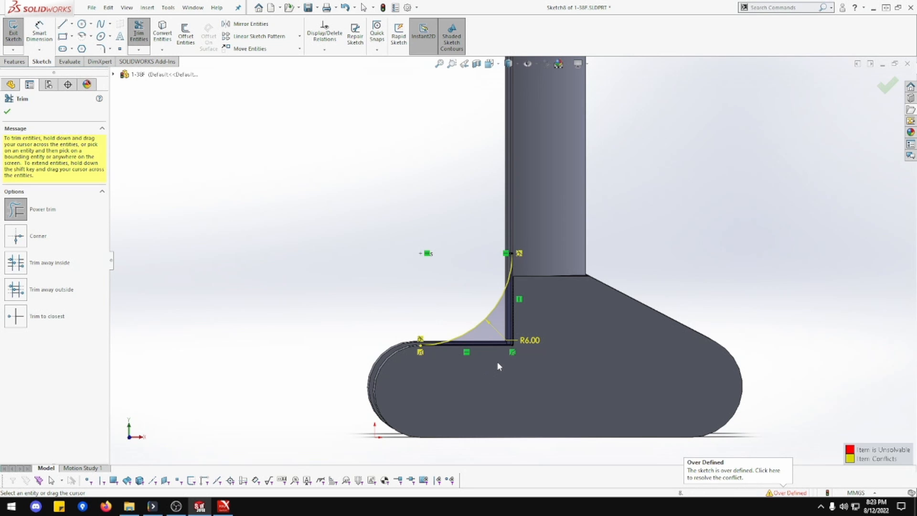
Leave the Trim tool and delete the arc's R6.00 dimension to resolve the over-defined sketch
{"action": "scroll", "coordinate": [495, 360], "scroll_direction": "down", "scroll_amount": 3}
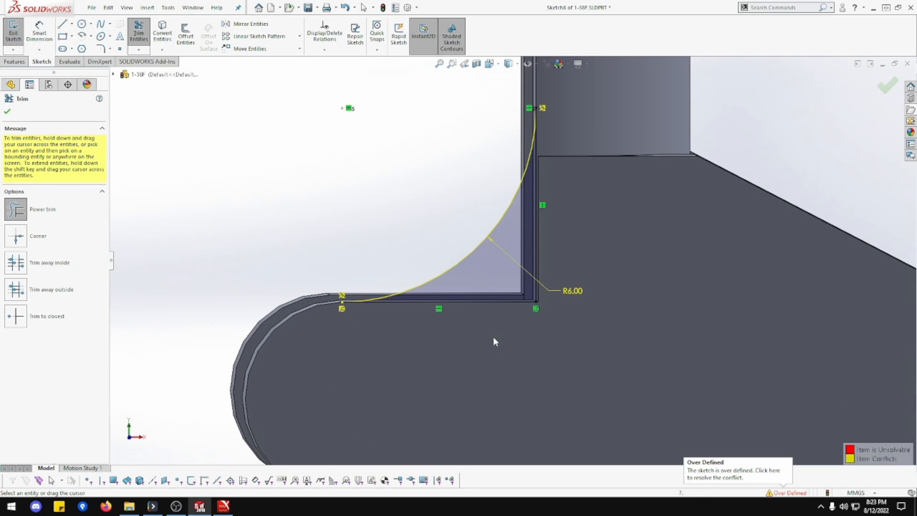
{"action": "mouse_move", "coordinate": [484, 326]}
{"action": "middle_mouse_down"}
{"action": "mouse_move", "coordinate": [465, 322]}
{"action": "mouse_move", "coordinate": [450, 331]}
{"action": "mouse_move", "coordinate": [469, 351]}
{"action": "mouse_move", "coordinate": [486, 352]}
{"action": "middle_mouse_up"}
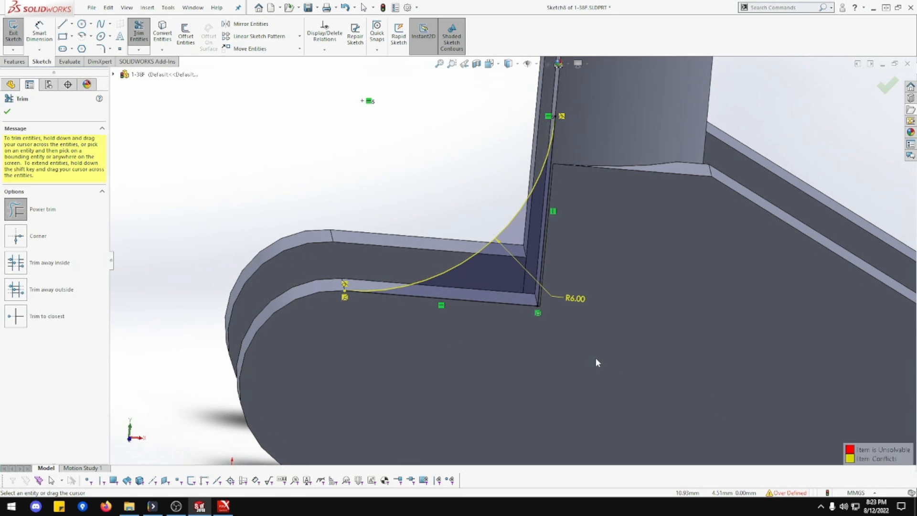
{"action": "scroll", "coordinate": [596, 359], "scroll_direction": "up", "scroll_amount": 1}
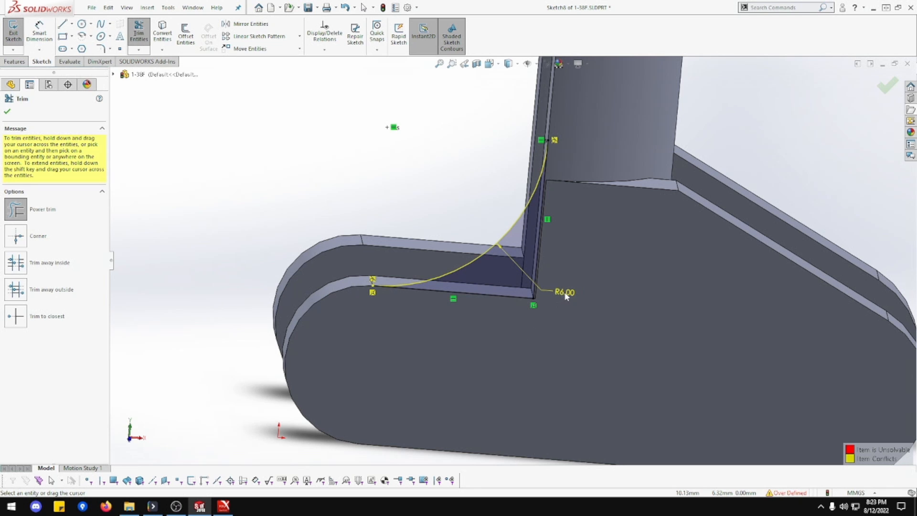
{"action": "right_click", "coordinate": [156, 135]}
{"action": "left_click", "coordinate": [190, 154]}
{"action": "left_click", "coordinate": [562, 292]}
{"action": "key", "text": "Delete"}
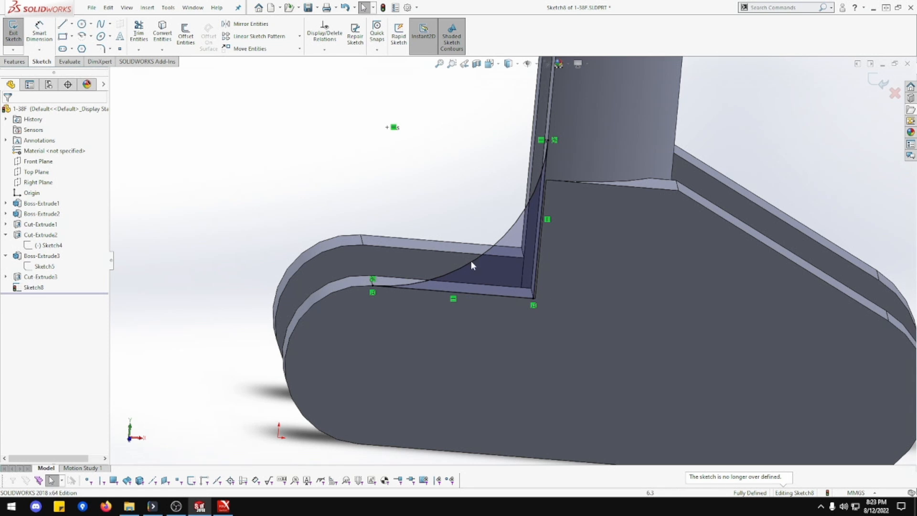
Extrude the closed corner profile as a boss Through All in the reversed direction, with the result merged
{"action": "left_click", "coordinate": [34, 38]}
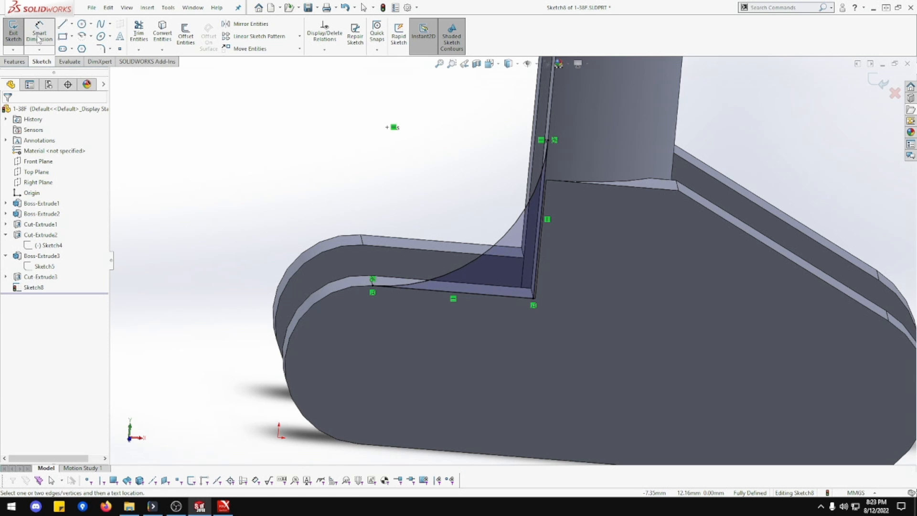
{"action": "left_click", "coordinate": [15, 61]}
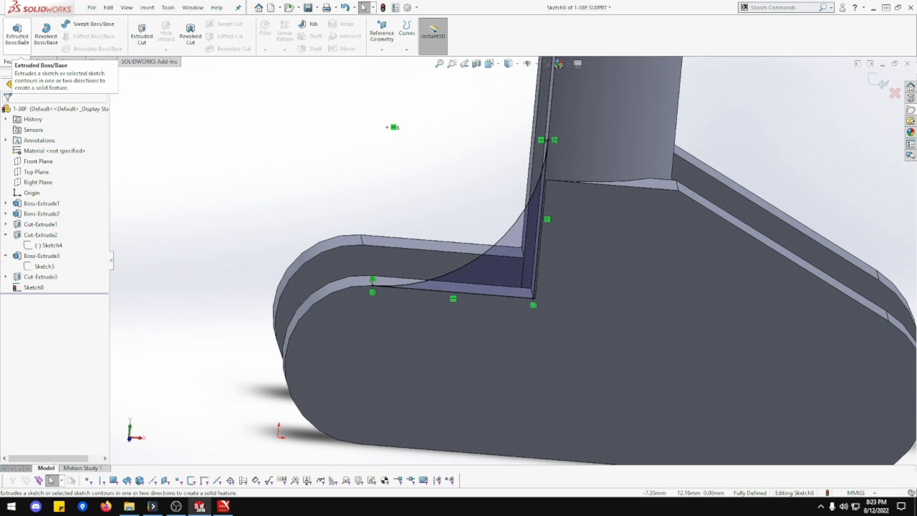
{"action": "left_click", "coordinate": [17, 32]}
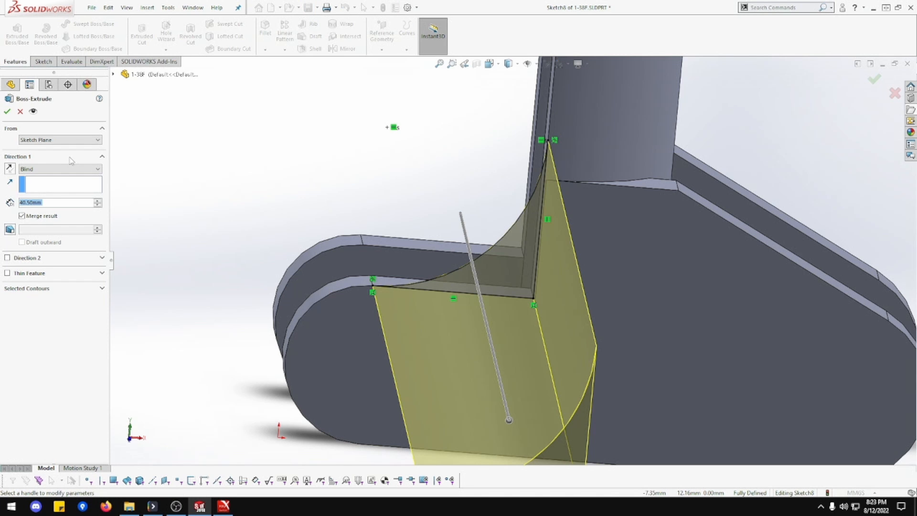
{"action": "left_click", "coordinate": [67, 169]}
{"action": "left_click", "coordinate": [65, 185]}
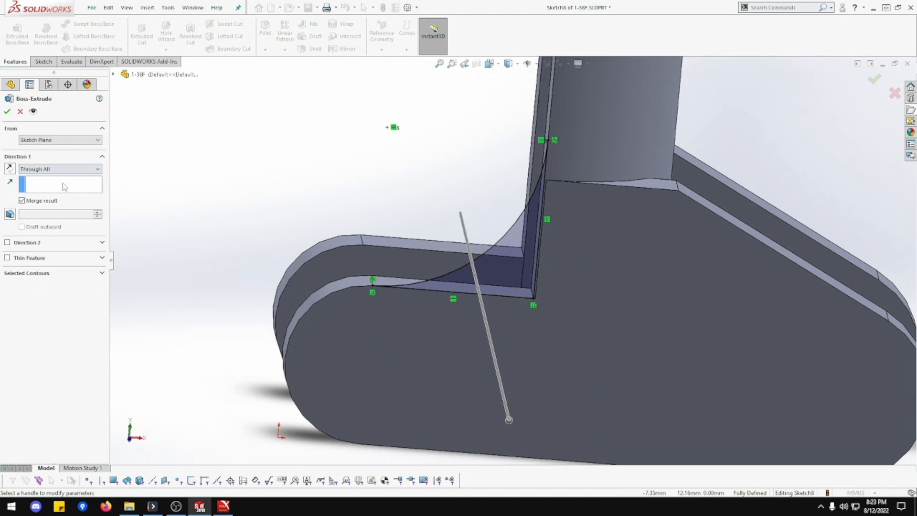
{"action": "left_click", "coordinate": [10, 170]}
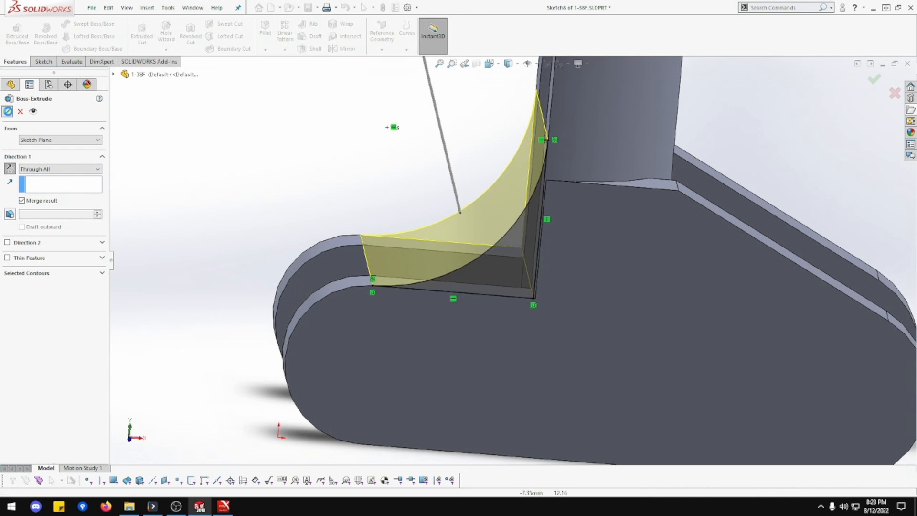
{"action": "left_click", "coordinate": [7, 112]}
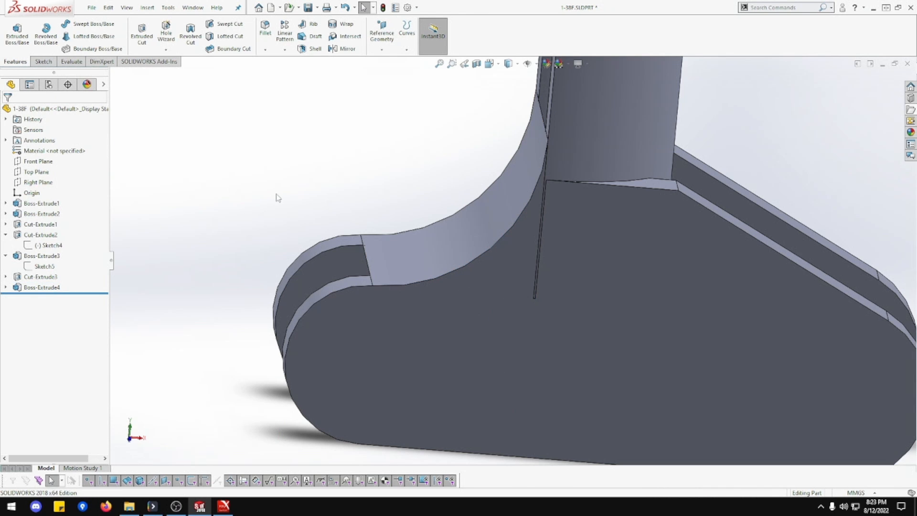
{"action": "scroll", "coordinate": [565, 211], "scroll_direction": "up", "scroll_amount": 3}
{"action": "middle_click_drag", "start_coordinate": [557, 220], "coordinate": [542, 311]}
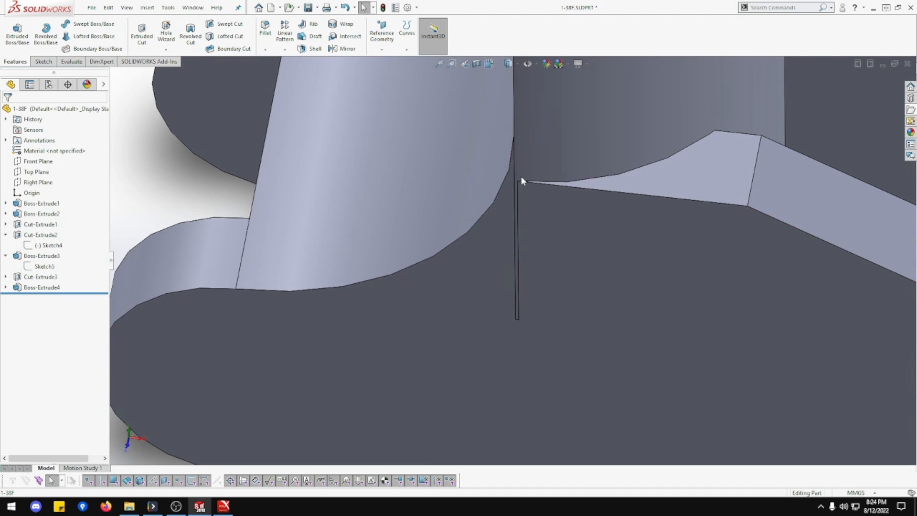
Examine which extrudes and cuts border the thin gap beside the curved fill by highlighting them one after another
{"action": "left_click", "coordinate": [543, 244]}
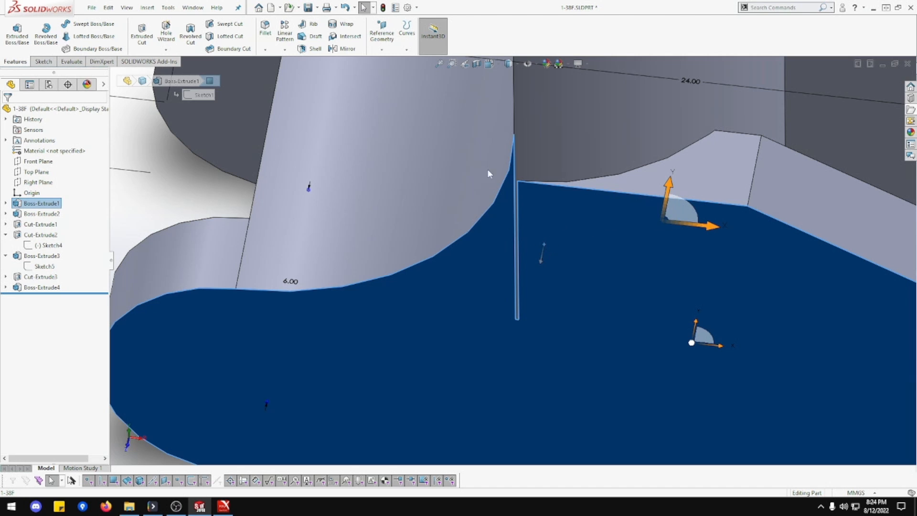
{"action": "left_click", "coordinate": [226, 195]}
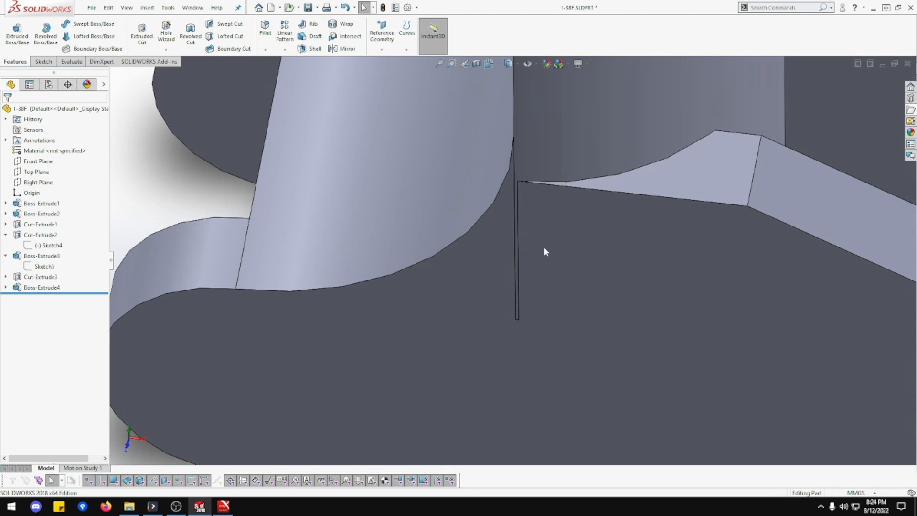
{"action": "left_click", "coordinate": [41, 235]}
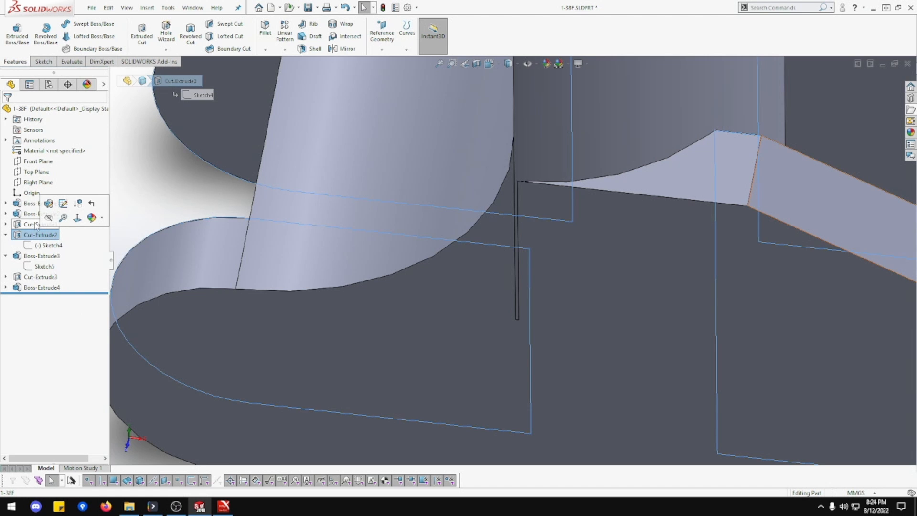
{"action": "left_click", "coordinate": [28, 225]}
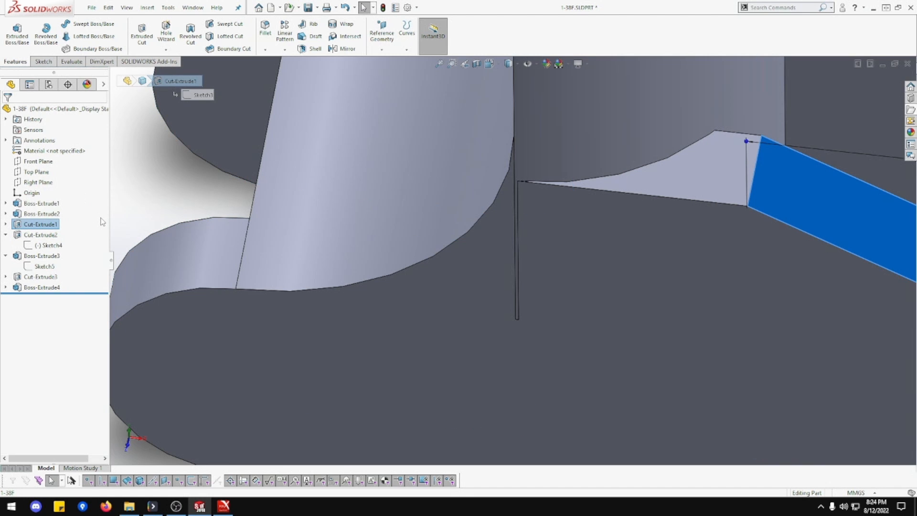
{"action": "left_click", "coordinate": [41, 203]}
{"action": "left_click", "coordinate": [48, 213], "text": "ctrl"}
{"action": "left_click", "coordinate": [47, 214]}
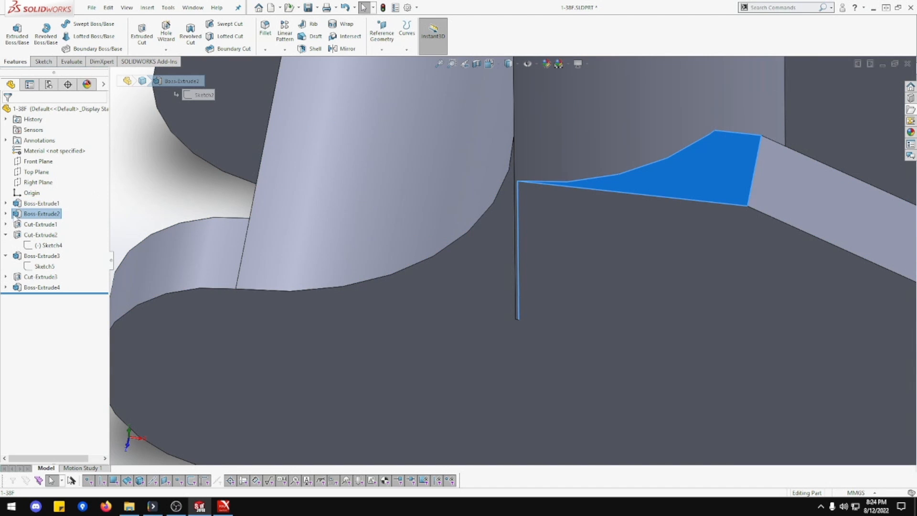
Try to shift the free vertical line of Boss-Extrude2's sketch rectangle slightly outward to close the thin gap
{"action": "left_click", "coordinate": [6, 214]}
{"action": "left_click", "coordinate": [37, 224]}
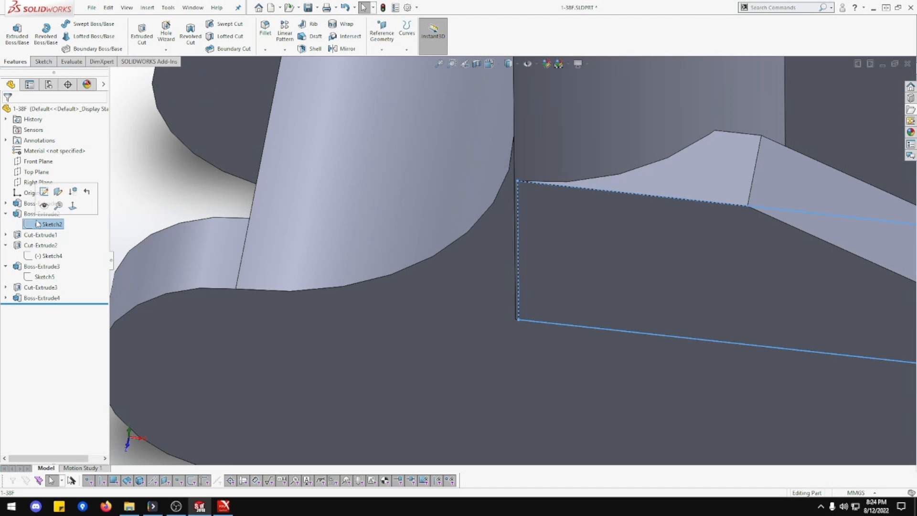
{"action": "left_click", "coordinate": [48, 193]}
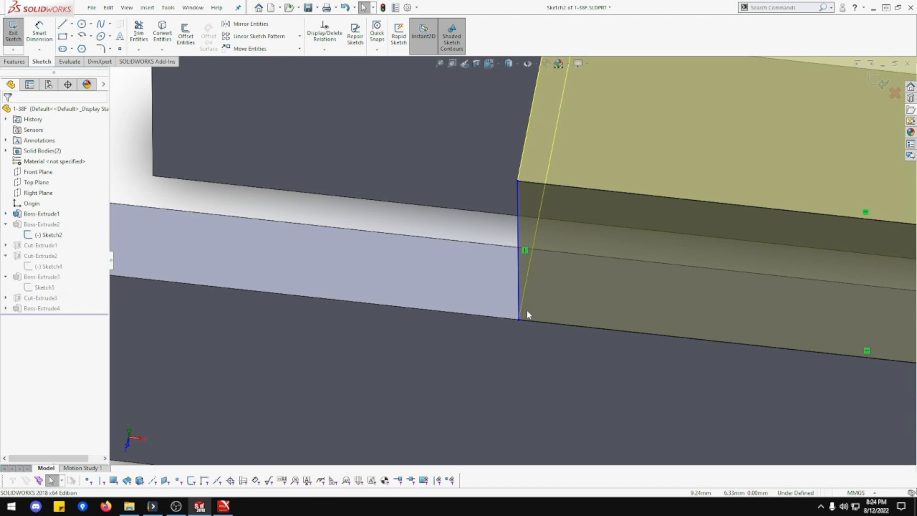
{"action": "left_click", "coordinate": [518, 320]}
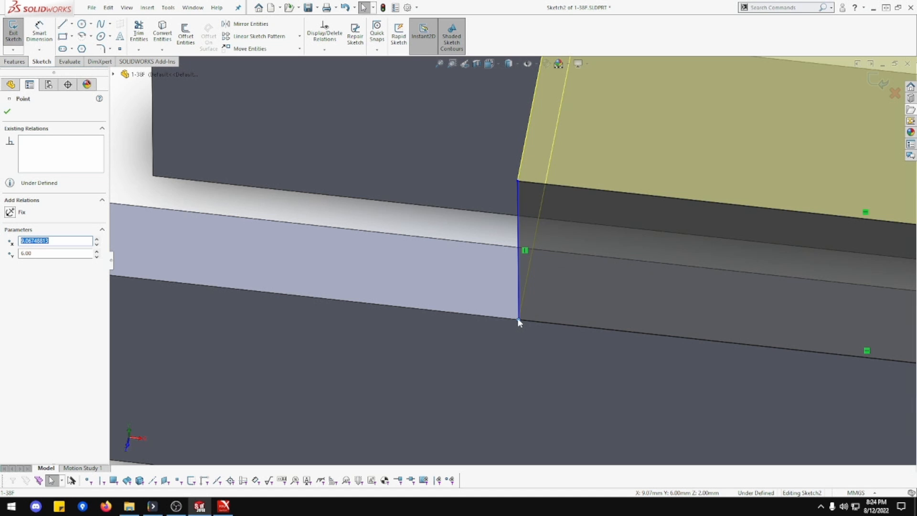
{"action": "scroll", "coordinate": [528, 305], "scroll_direction": "up", "scroll_amount": 5}
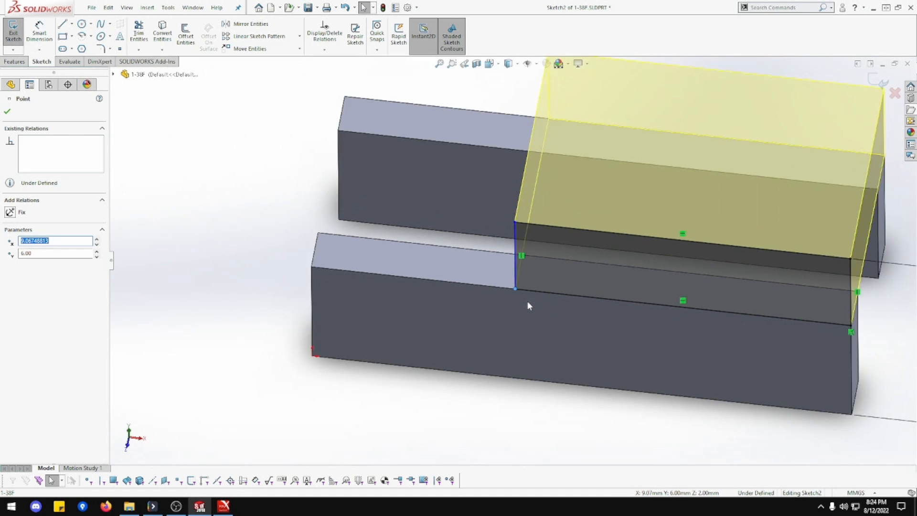
{"action": "left_click", "coordinate": [547, 207]}
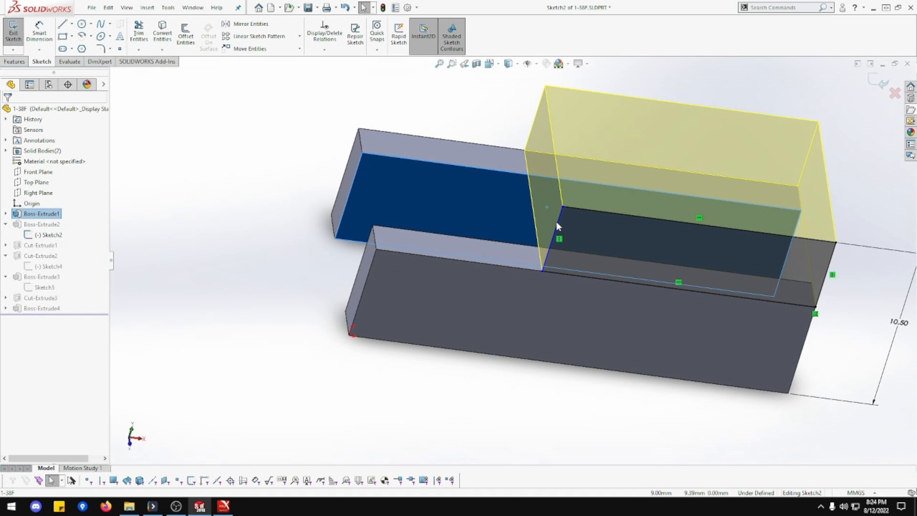
{"action": "left_click", "coordinate": [559, 226]}
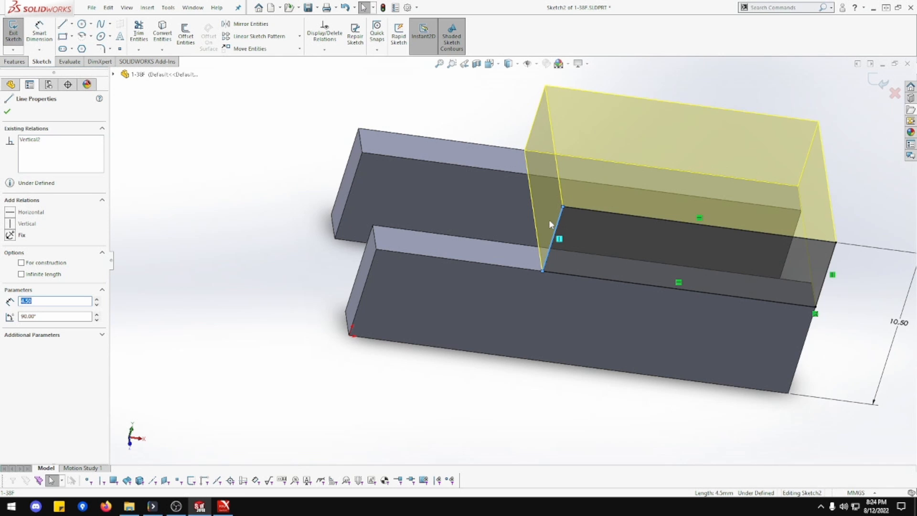
{"action": "left_click_drag", "start_coordinate": [556, 226], "coordinate": [554, 224]}
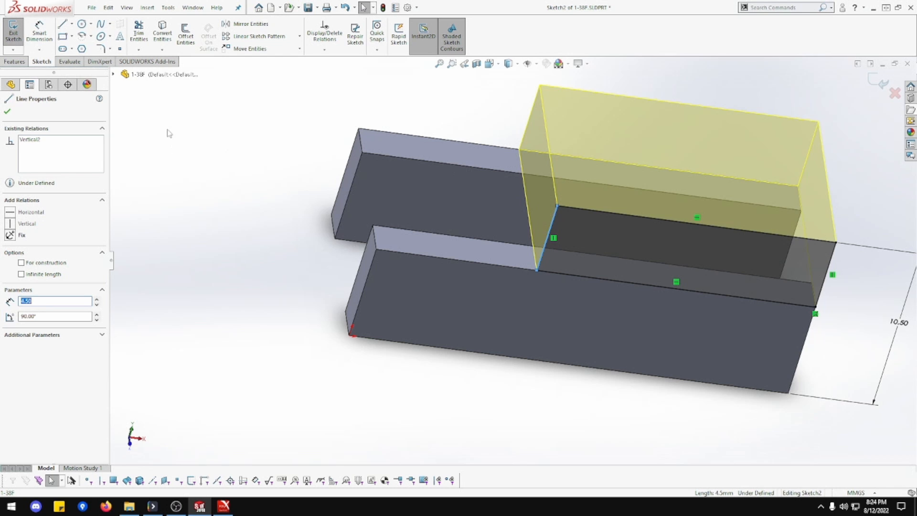
Rebuild the part from the edited sketch with the Stop and Repair option and dismiss the error report
{"action": "left_click", "coordinate": [8, 112]}
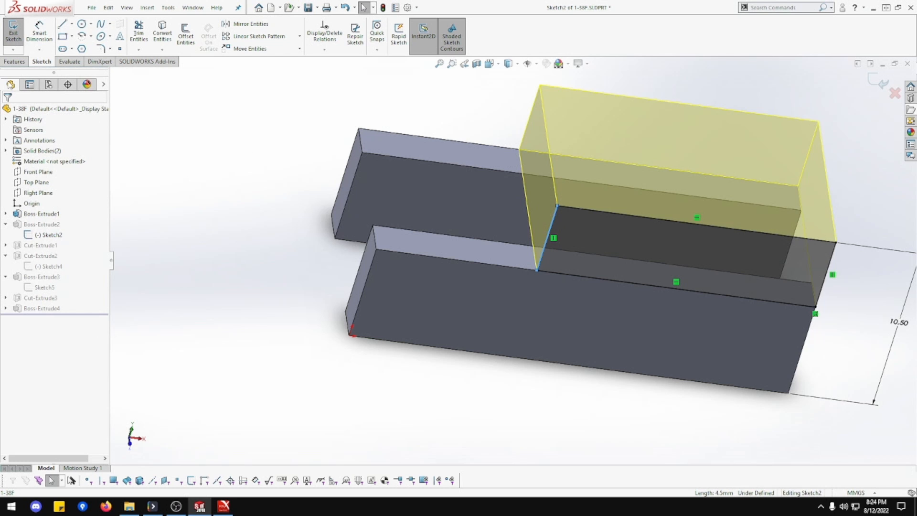
{"action": "left_click", "coordinate": [14, 36]}
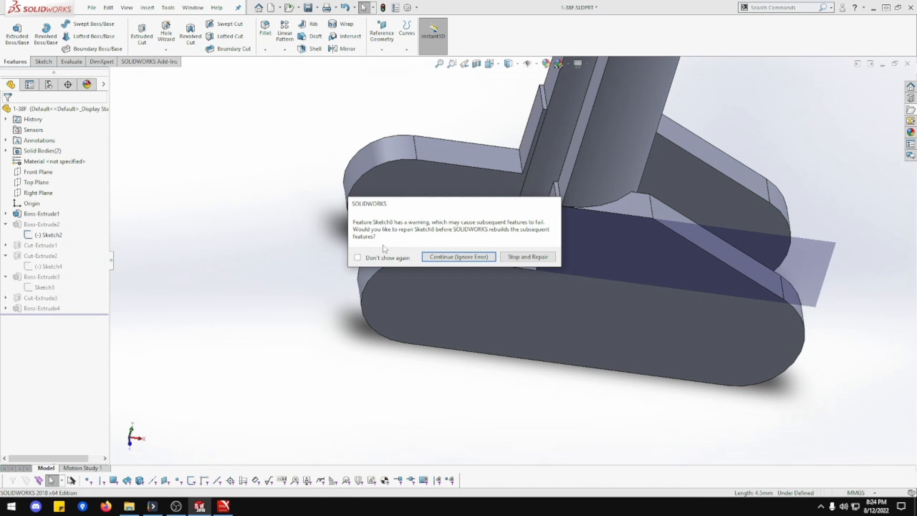
{"action": "left_click", "coordinate": [510, 257]}
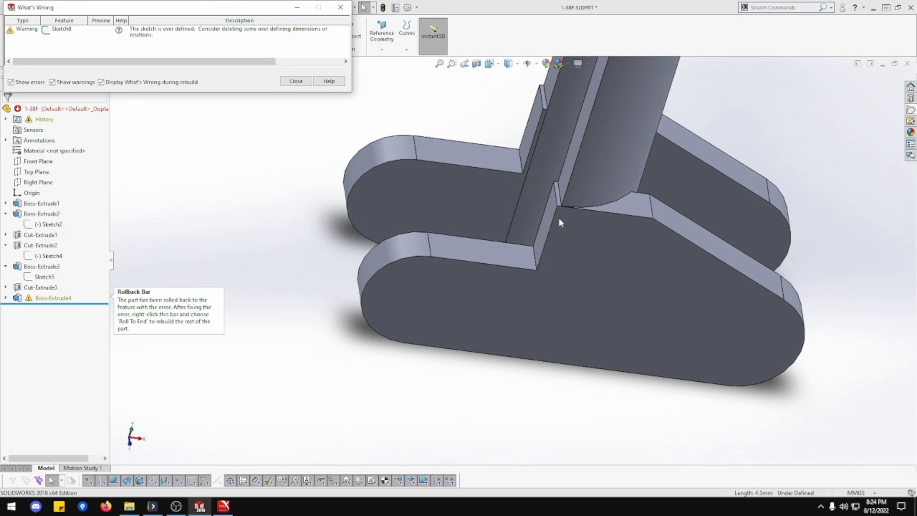
{"action": "left_click", "coordinate": [306, 84]}
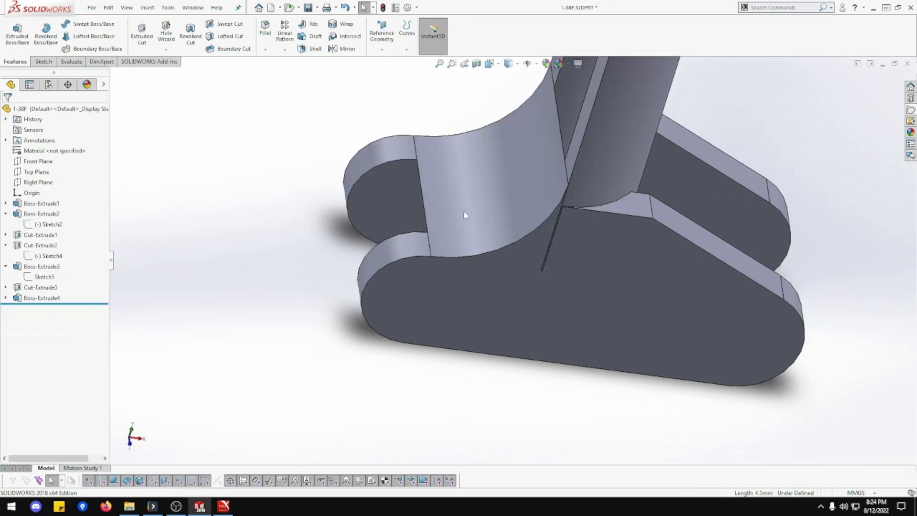
Measure the thin gap's width from the block's upper corner point to the neighbouring long edge
{"action": "scroll", "coordinate": [564, 229], "scroll_direction": "down", "scroll_amount": 6}
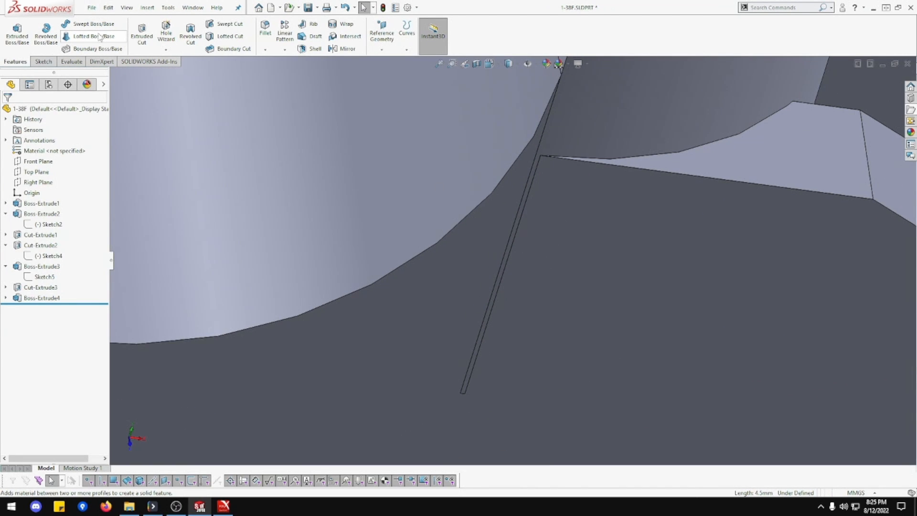
{"action": "left_click", "coordinate": [72, 62]}
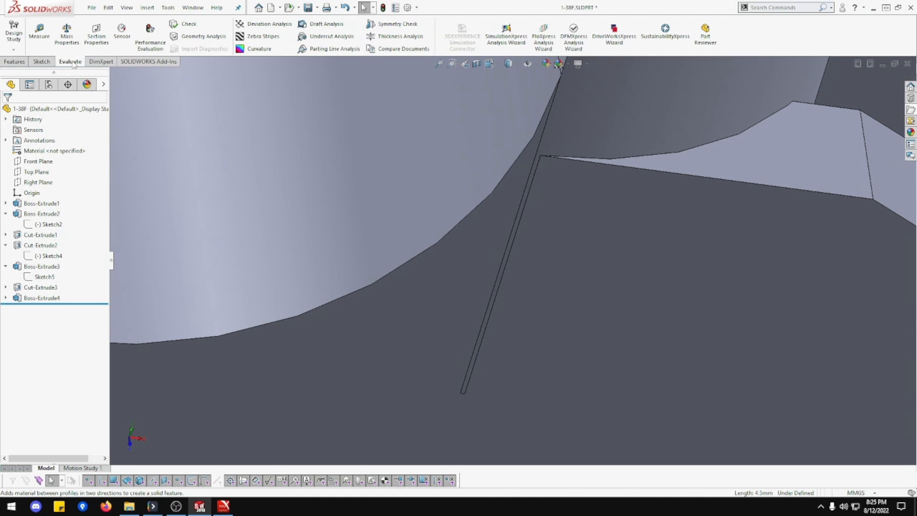
{"action": "left_click", "coordinate": [40, 31]}
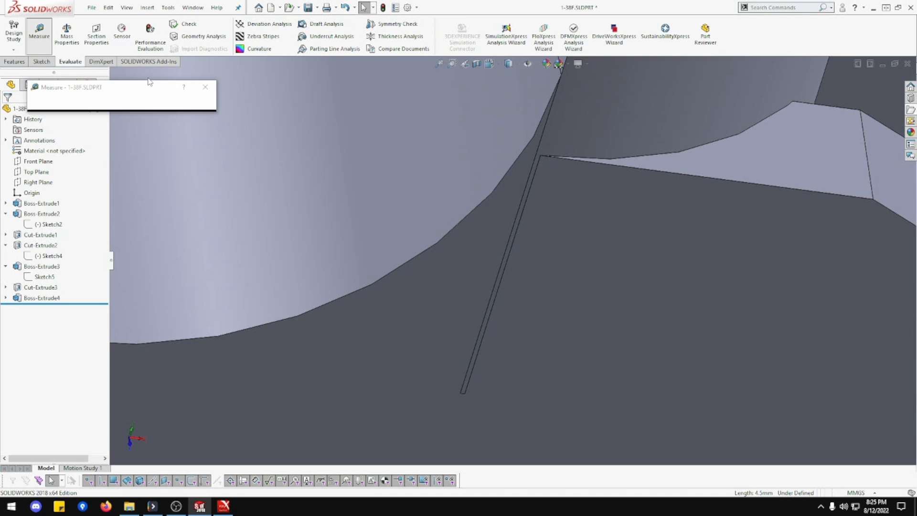
{"action": "scroll", "coordinate": [550, 168], "scroll_direction": "down", "scroll_amount": 3}
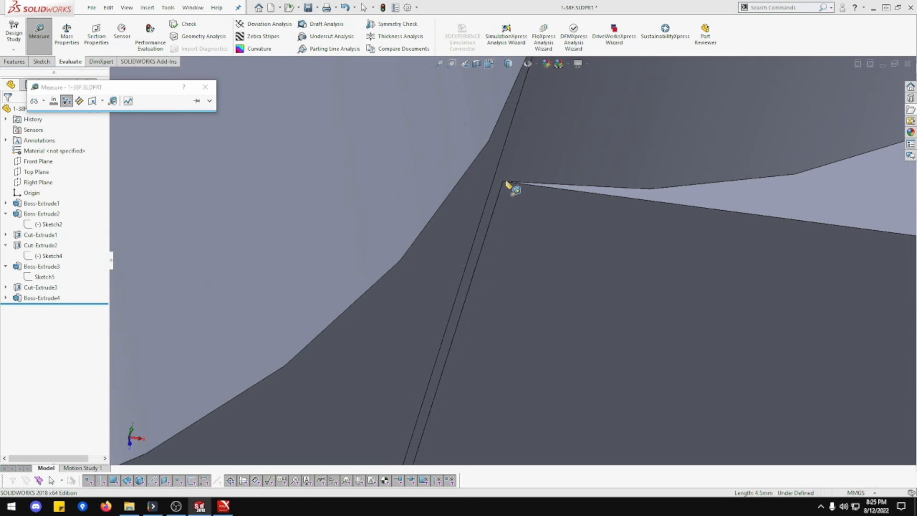
{"action": "left_click", "coordinate": [504, 182]}
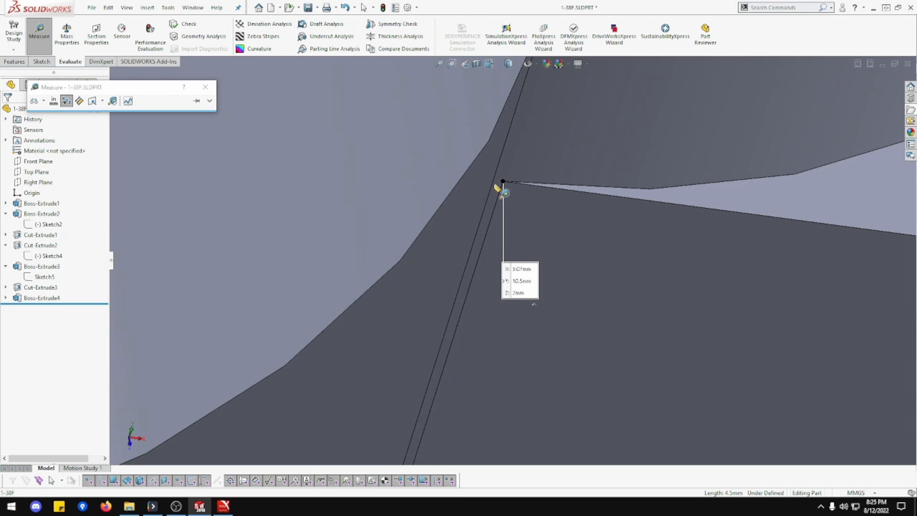
{"action": "left_click", "coordinate": [500, 192]}
{"action": "scroll", "coordinate": [531, 205], "scroll_direction": "down", "scroll_amount": 3}
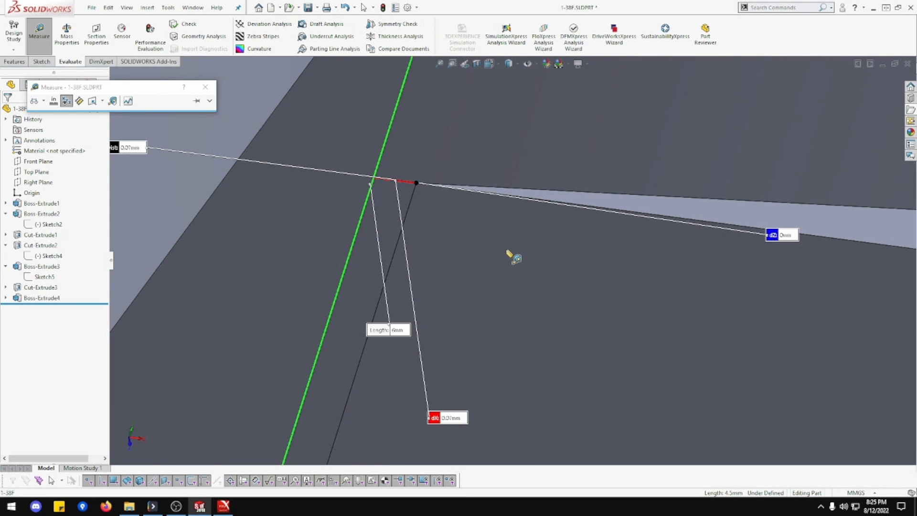
{"action": "scroll", "coordinate": [509, 266], "scroll_direction": "down", "scroll_amount": 2}
{"action": "scroll", "coordinate": [502, 271], "scroll_direction": "up", "scroll_amount": 6}
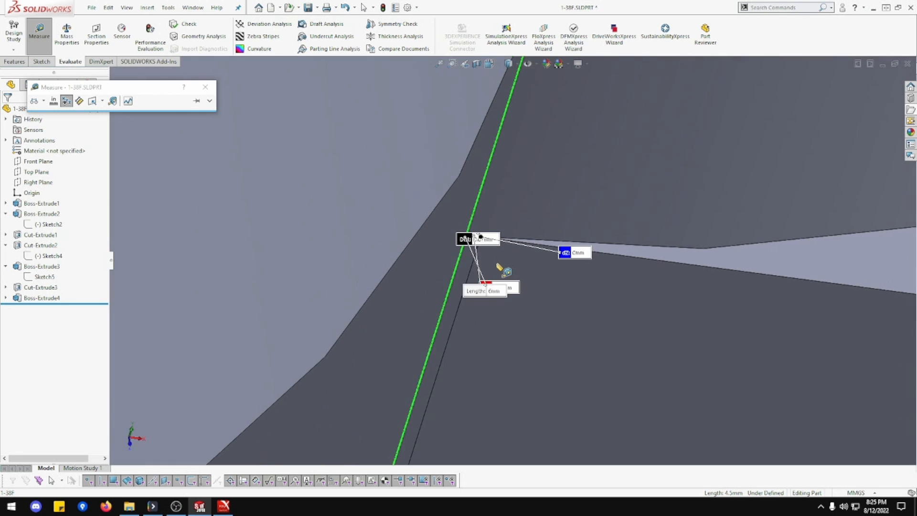
{"action": "left_click", "coordinate": [23, 62]}
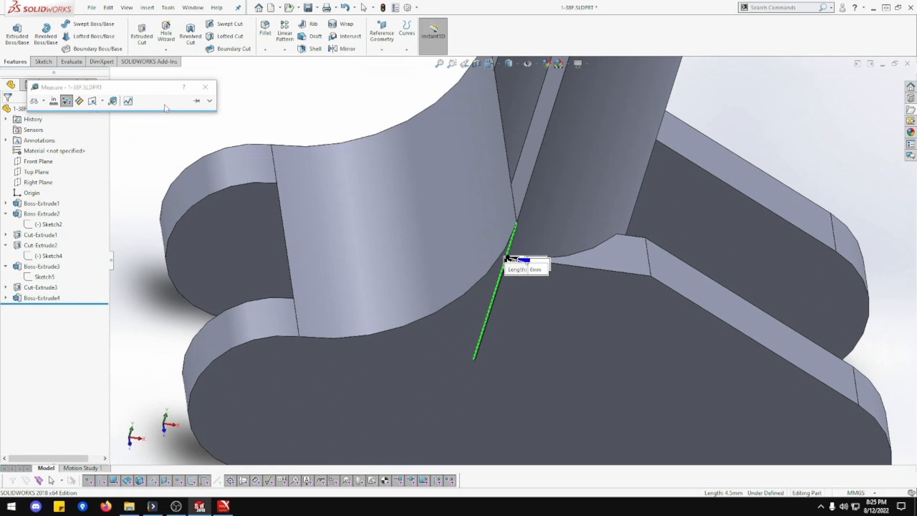
{"action": "key", "text": "Escape"}
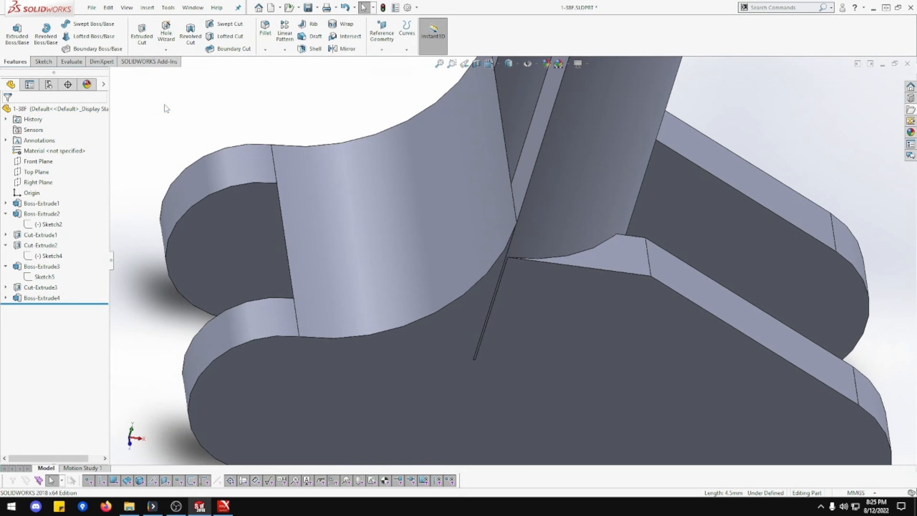
Edit Boss-Extrude2's sketch and dimension the rectangle's upper horizontal line to 15 mm
{"action": "left_click", "coordinate": [52, 224]}
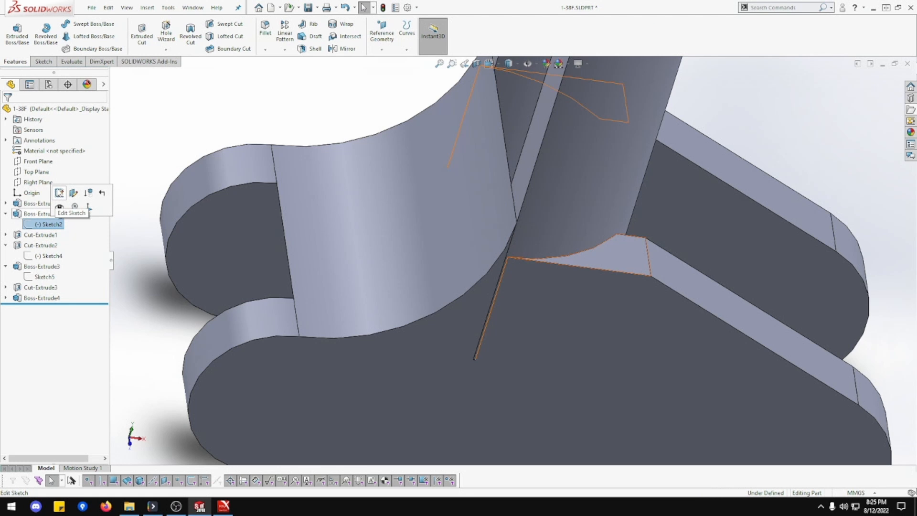
{"action": "left_click", "coordinate": [60, 192]}
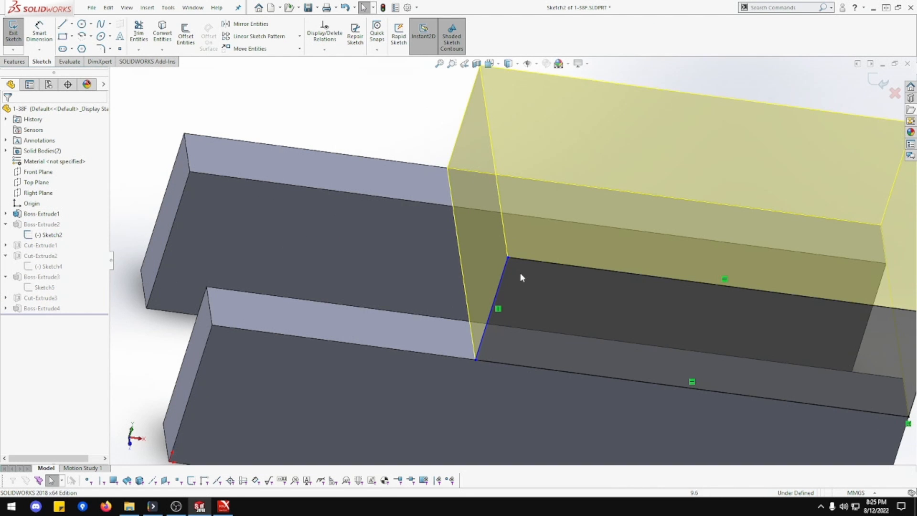
{"action": "scroll", "coordinate": [519, 274], "scroll_direction": "up", "scroll_amount": 3}
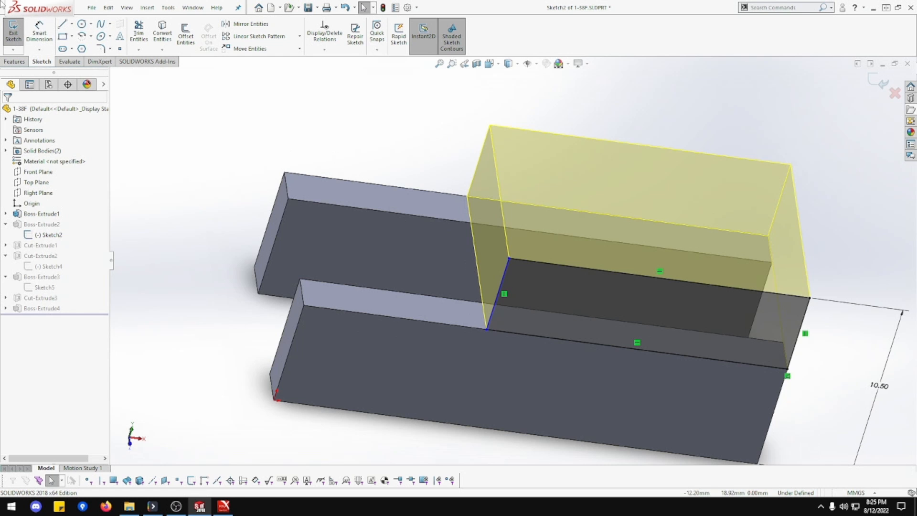
{"action": "left_click", "coordinate": [39, 32]}
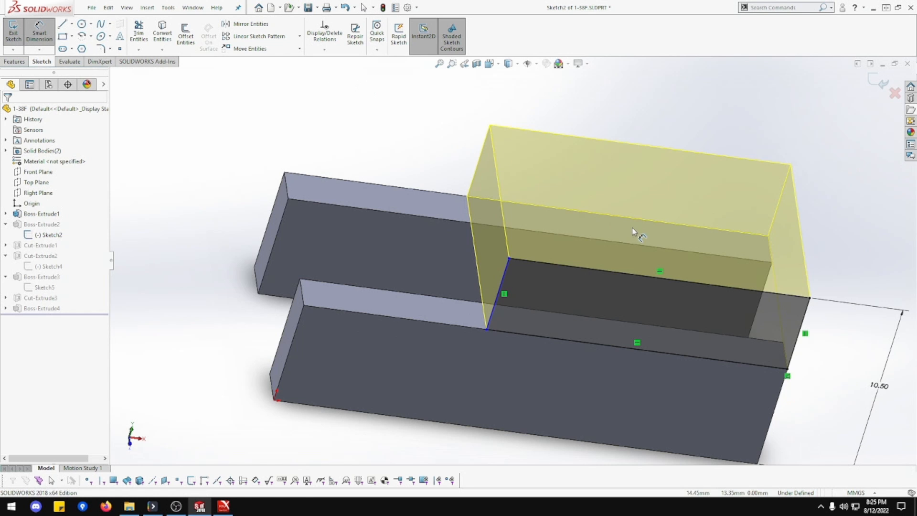
{"action": "left_click", "coordinate": [642, 276]}
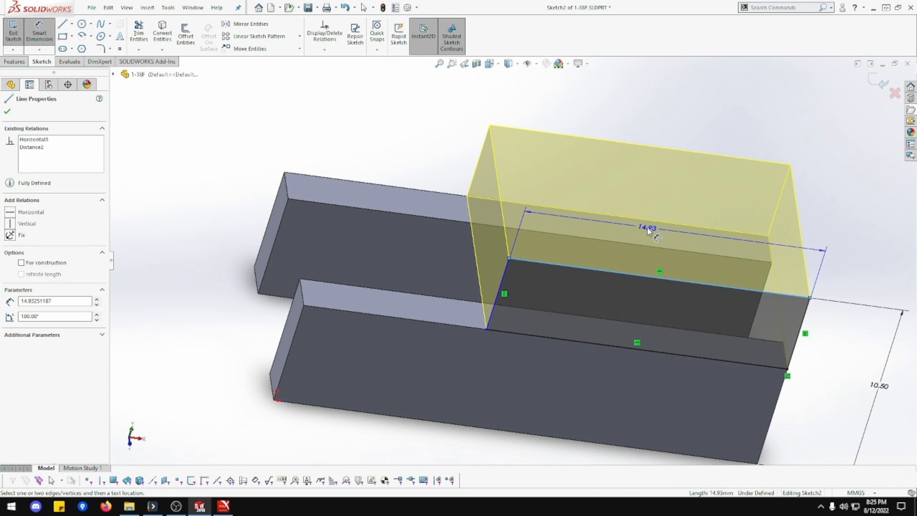
{"action": "left_click", "coordinate": [649, 232]}
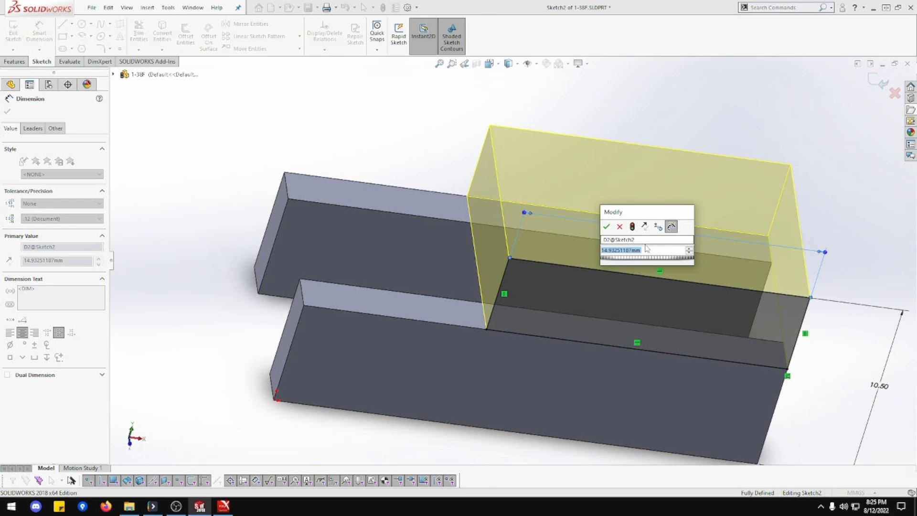
{"action": "left_click", "coordinate": [640, 250]}
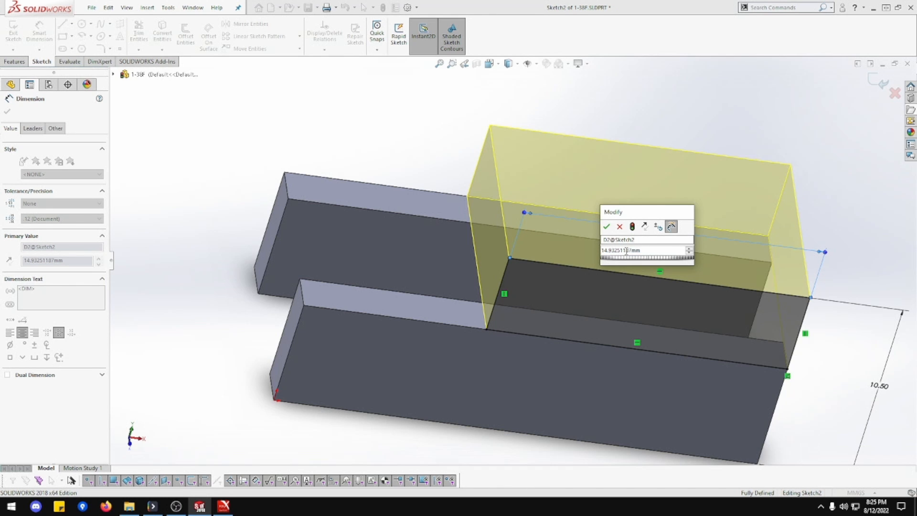
{"action": "left_click_drag", "start_coordinate": [648, 250], "coordinate": [593, 250]}
{"action": "type", "text": "15"}
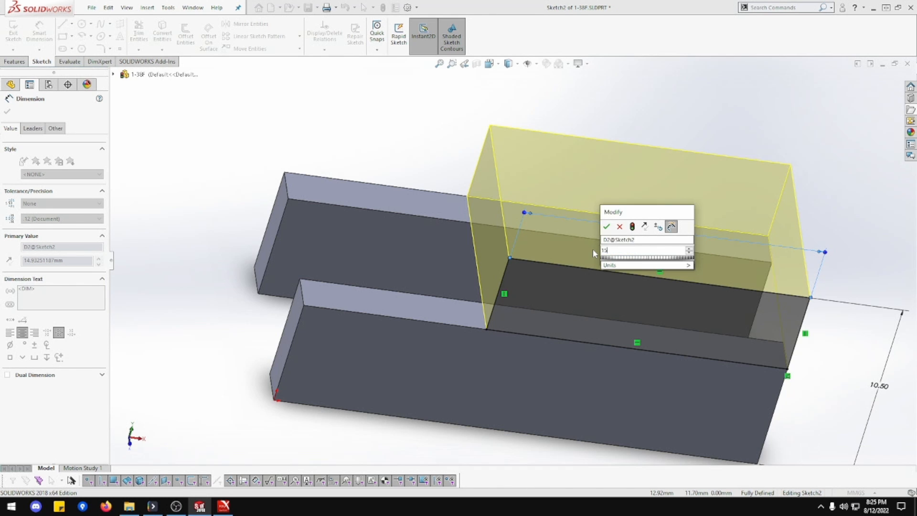
{"action": "key", "text": "Return"}
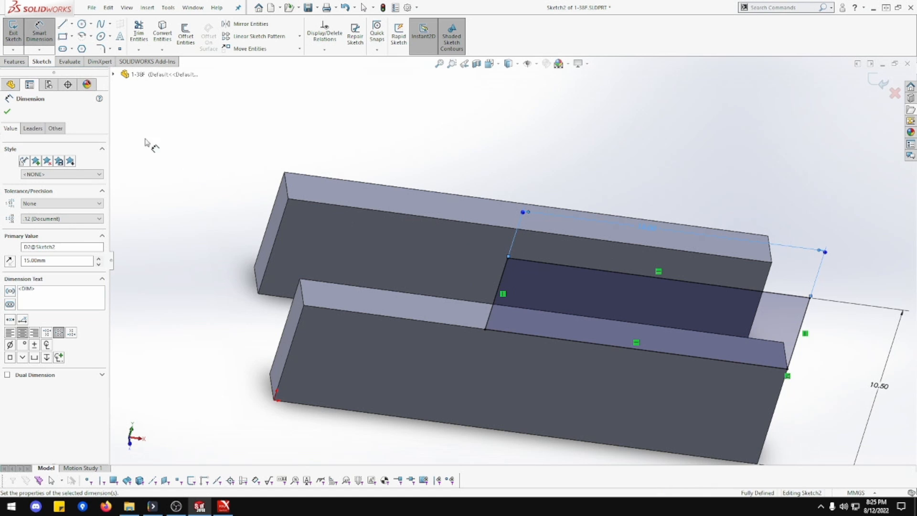
{"action": "left_click", "coordinate": [14, 62]}
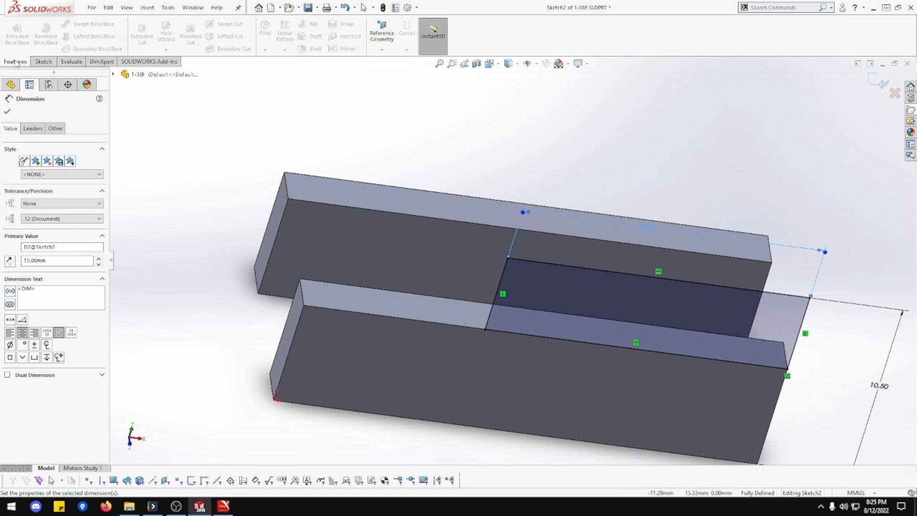
Exit the edited sketch of Boss-Extrude2 so the part rebuilds, and check the area beside the curved fill
{"action": "left_click", "coordinate": [41, 61]}
{"action": "left_click", "coordinate": [13, 30]}
{"action": "left_click", "coordinate": [20, 64]}
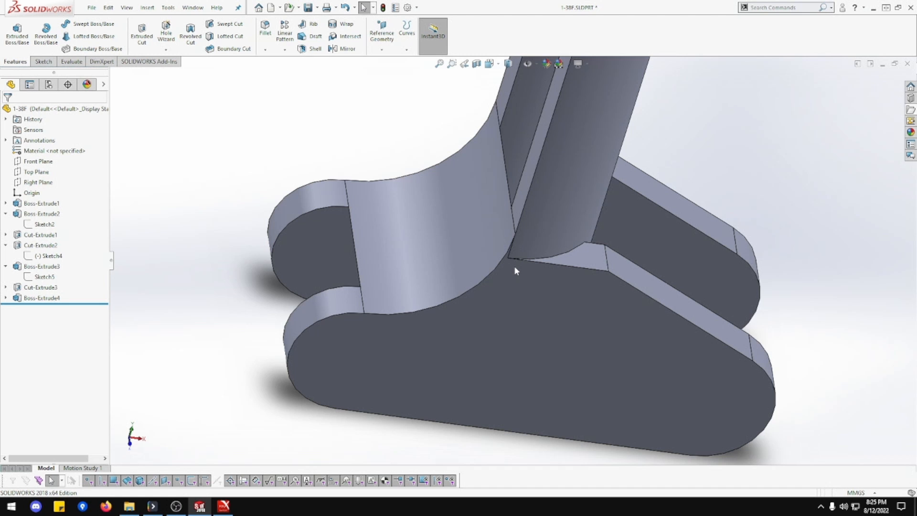
{"action": "middle_click_drag", "start_coordinate": [507, 265], "coordinate": [751, 265]}
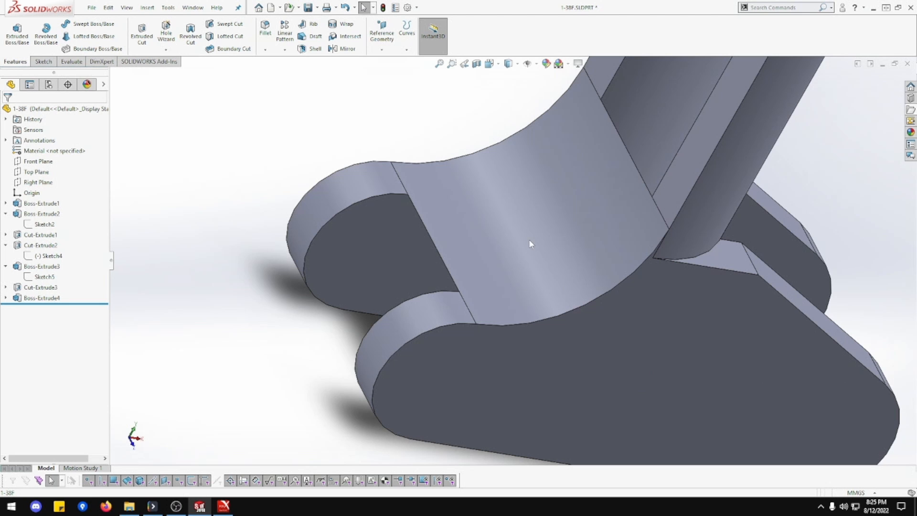
On the column's half-ring end face, sketch a corner rectangle about 10.8 by 6 mm from the inner arc's corner past the fork's end
{"action": "scroll", "coordinate": [529, 240], "scroll_direction": "up", "scroll_amount": 6}
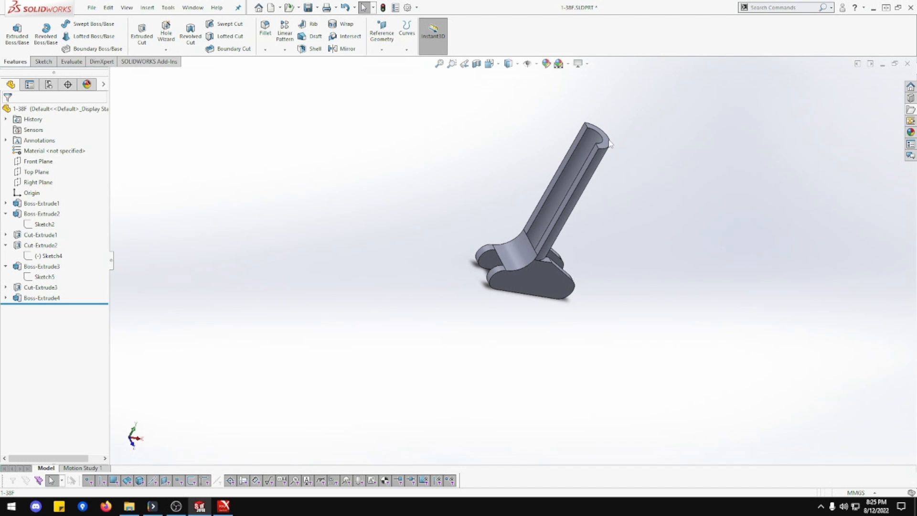
{"action": "right_click", "coordinate": [610, 144]}
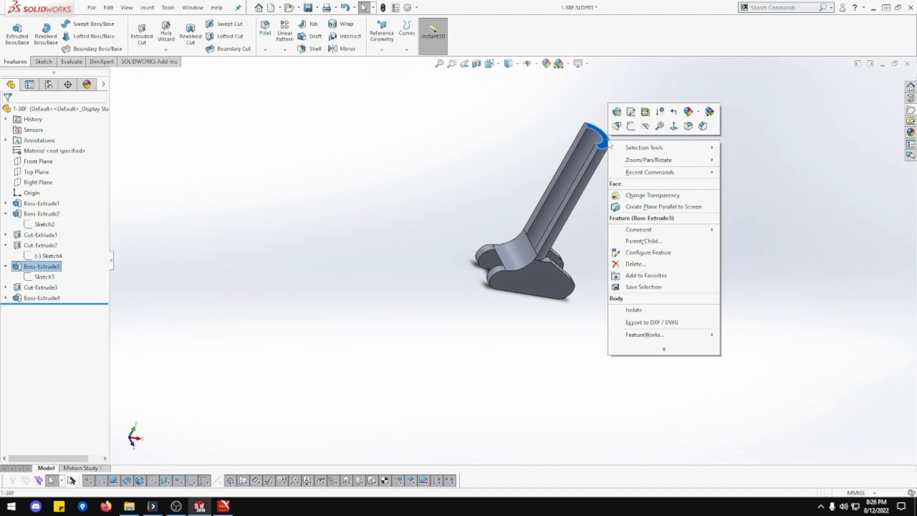
{"action": "left_click", "coordinate": [677, 134]}
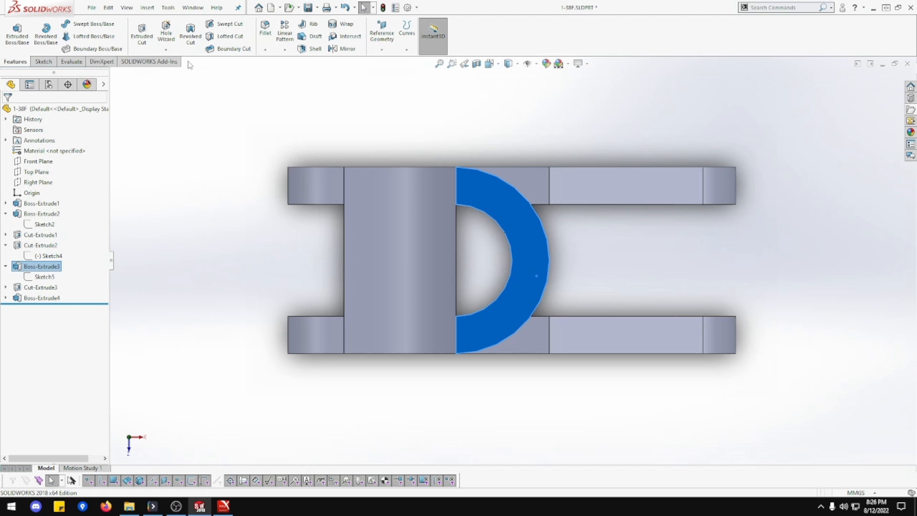
{"action": "right_click", "coordinate": [478, 196]}
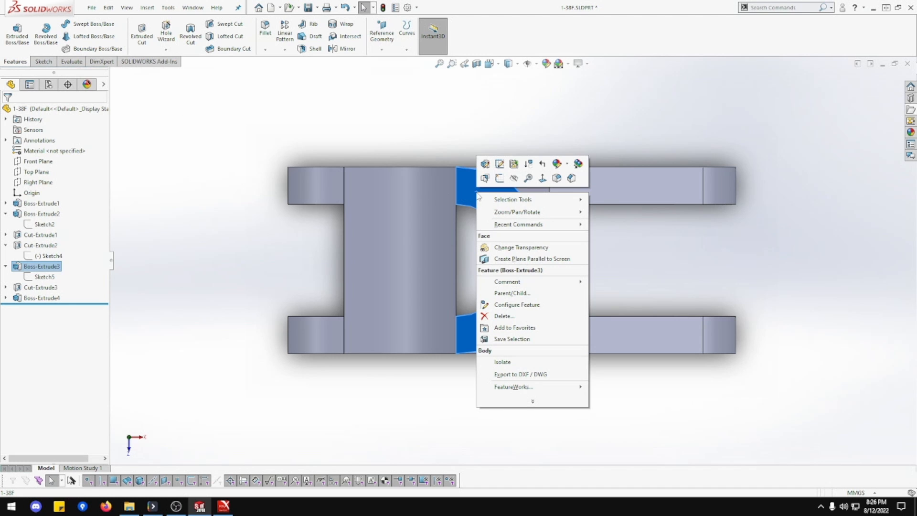
{"action": "left_click", "coordinate": [500, 179]}
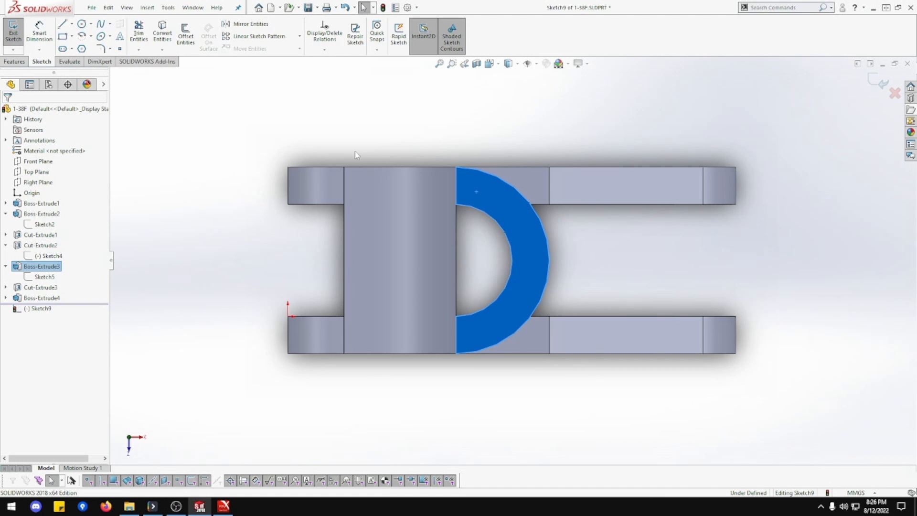
{"action": "left_click", "coordinate": [62, 38]}
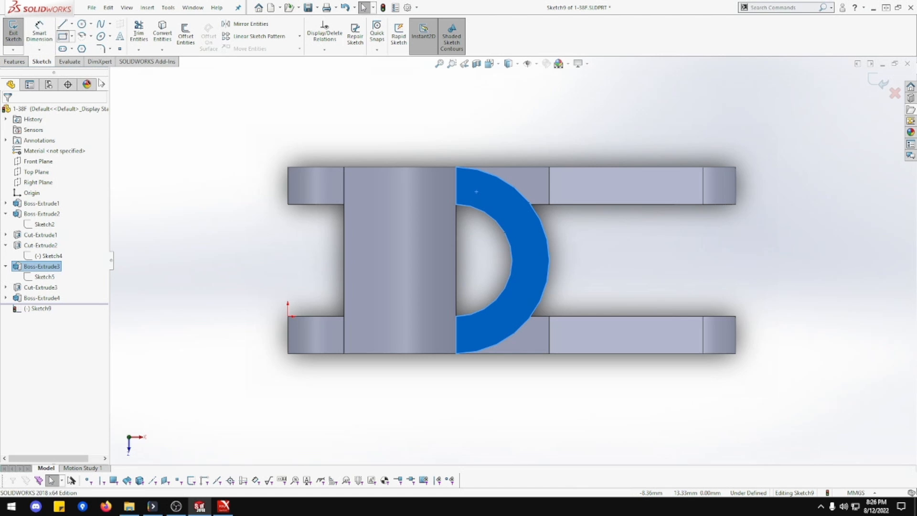
{"action": "left_click", "coordinate": [456, 204]}
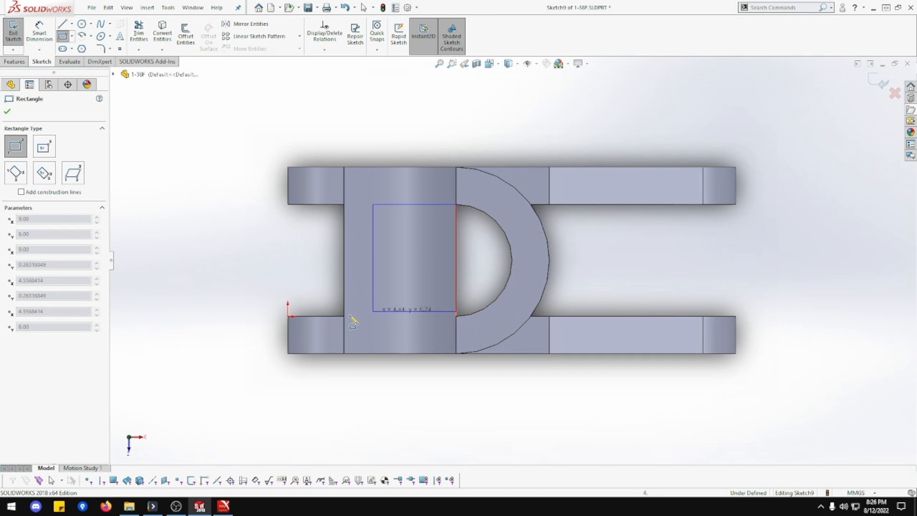
{"action": "left_click", "coordinate": [254, 316]}
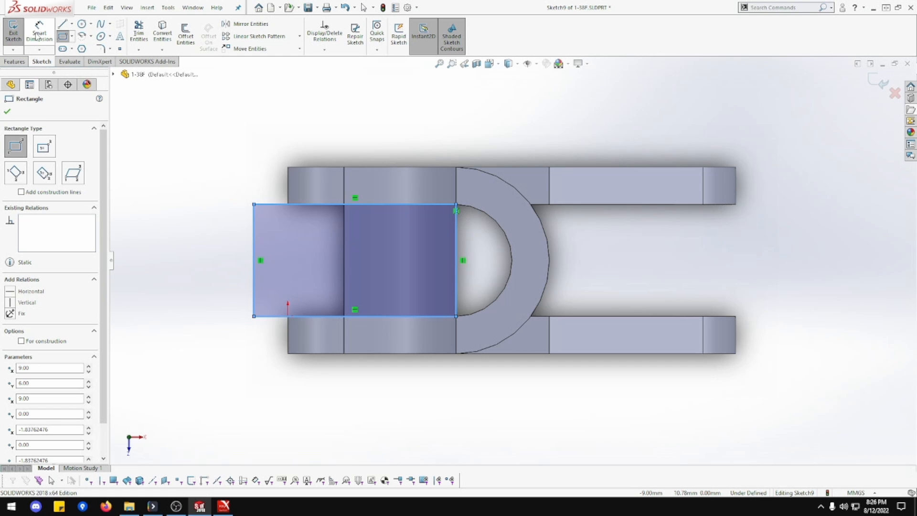
Cut the rectangle through the curved fill along the column with an Extruded Cut set to Through All
{"action": "left_click", "coordinate": [20, 61]}
{"action": "left_click", "coordinate": [148, 43]}
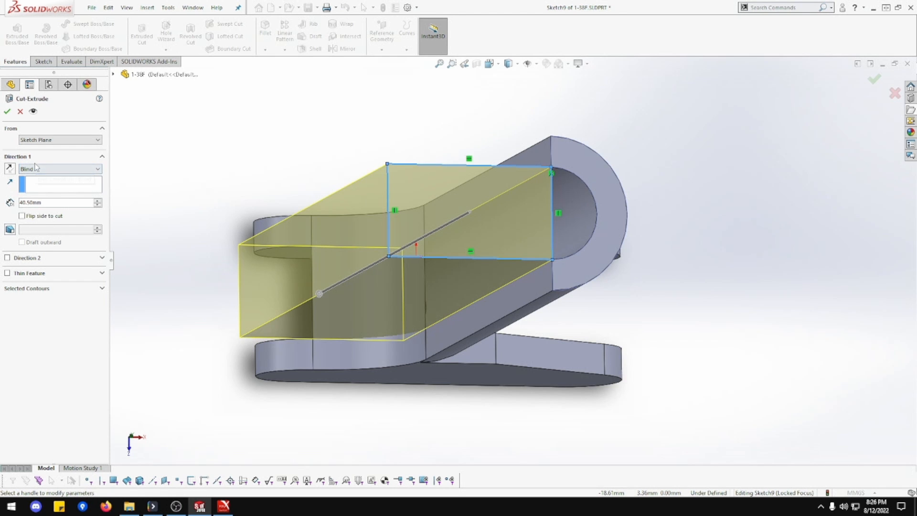
{"action": "left_click", "coordinate": [9, 169]}
{"action": "left_click", "coordinate": [10, 170]}
{"action": "left_click", "coordinate": [48, 169]}
{"action": "left_click", "coordinate": [47, 184]}
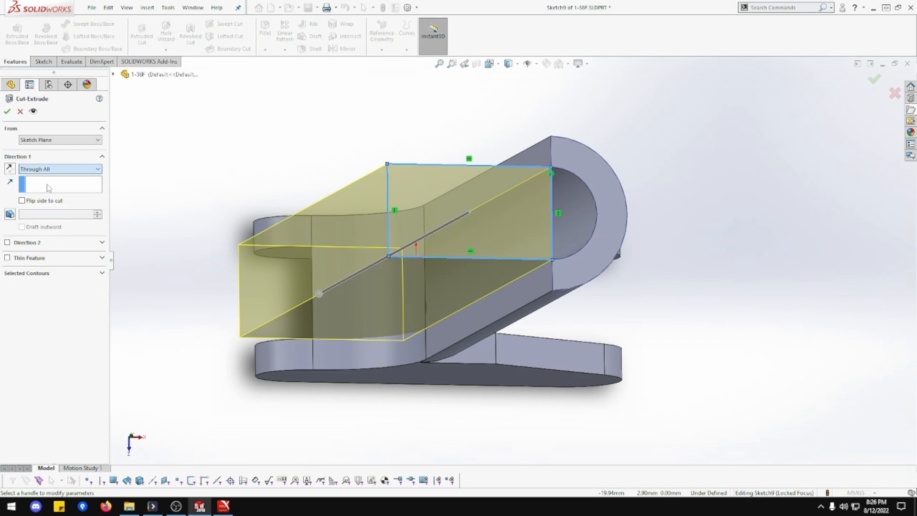
{"action": "left_click", "coordinate": [7, 112]}
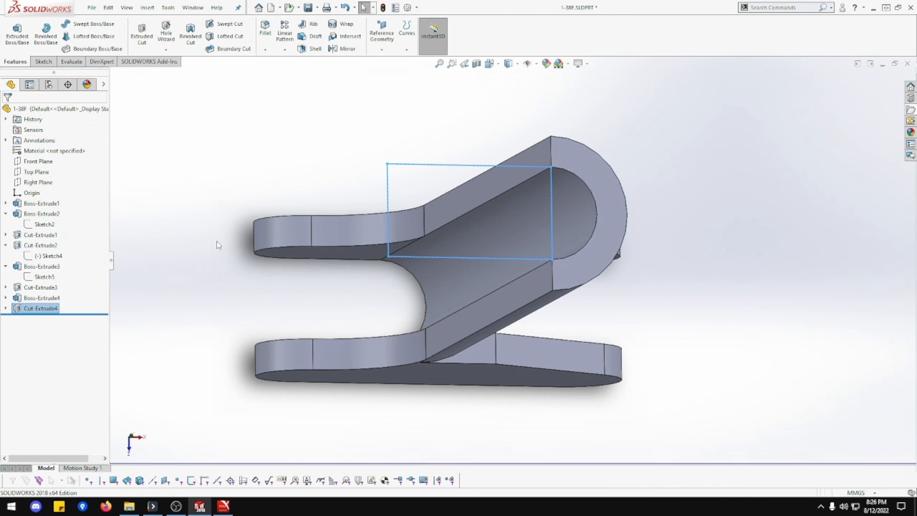
Examine the cut and the joint between the column and the two side plates from several angles
{"action": "scroll", "coordinate": [264, 291], "scroll_direction": "up", "scroll_amount": 1}
{"action": "middle_click_drag", "start_coordinate": [248, 246], "coordinate": [235, 217]}
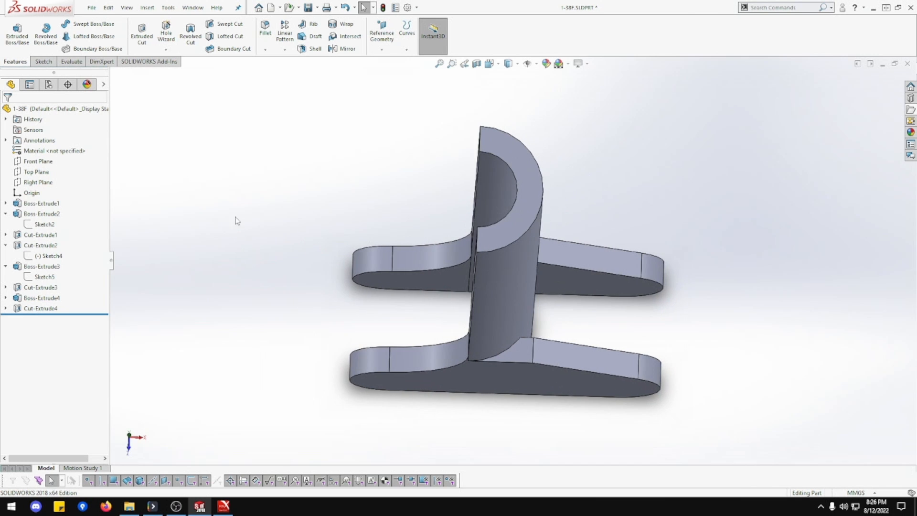
{"action": "scroll", "coordinate": [562, 360], "scroll_direction": "down", "scroll_amount": 5}
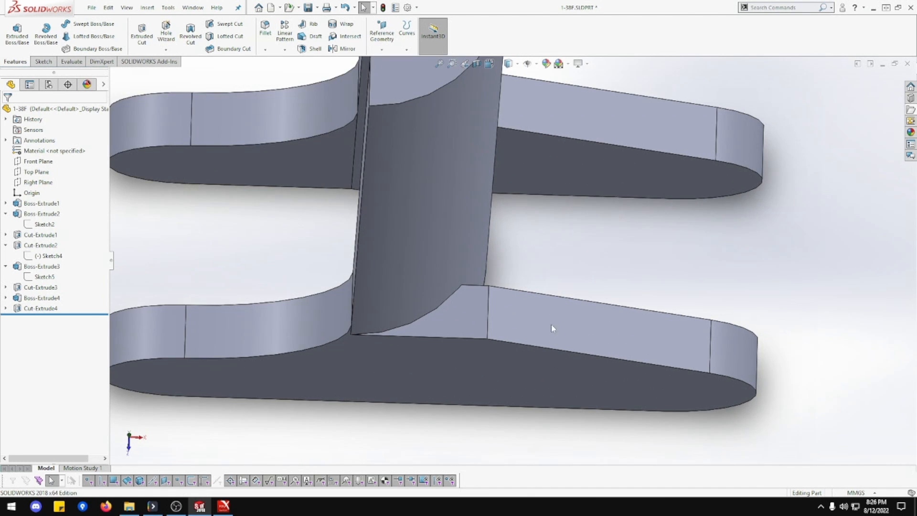
{"action": "middle_click_drag", "start_coordinate": [552, 325], "coordinate": [550, 211]}
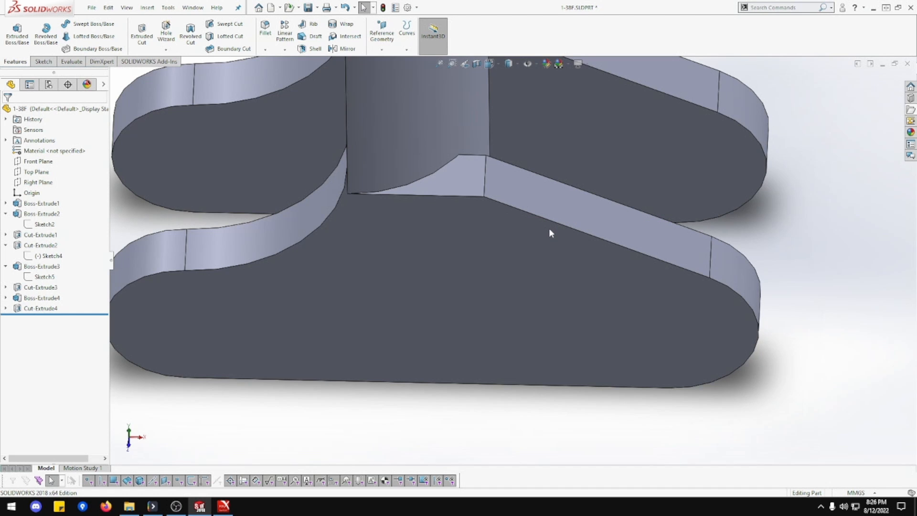
{"action": "middle_click_drag", "start_coordinate": [549, 228], "coordinate": [548, 150]}
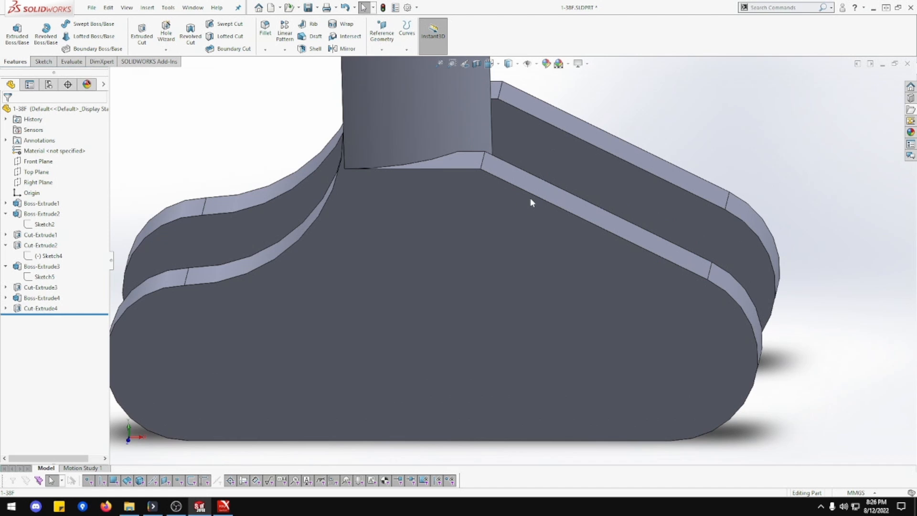
{"action": "scroll", "coordinate": [530, 198], "scroll_direction": "up", "scroll_amount": 3}
{"action": "scroll", "coordinate": [529, 194], "scroll_direction": "down", "scroll_amount": 2}
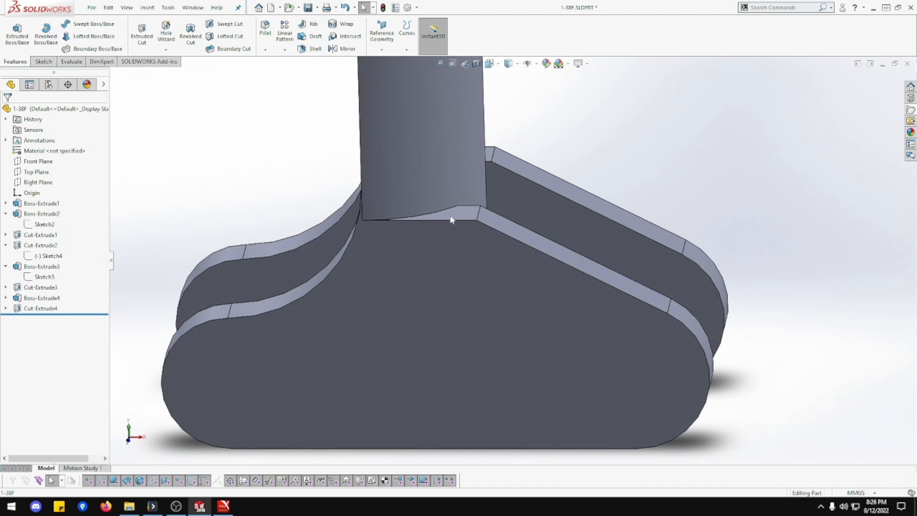
{"action": "key", "text": "f"}
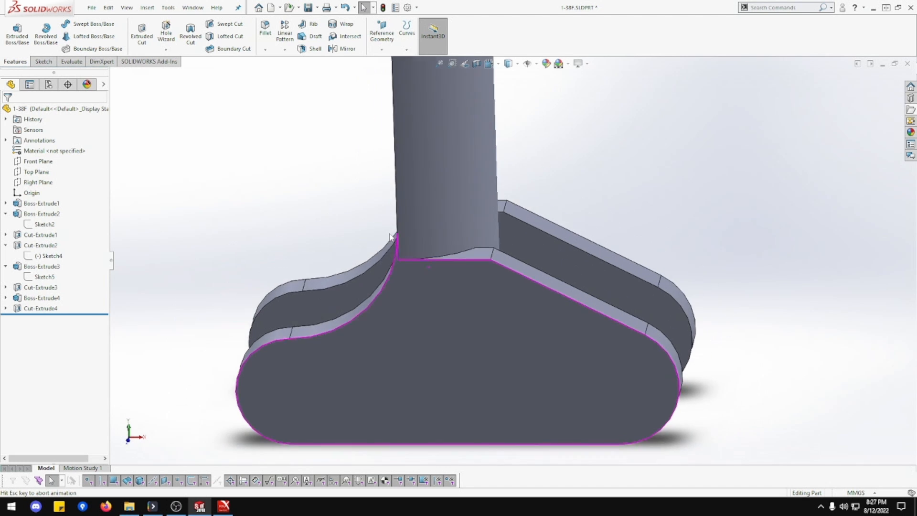
{"action": "middle_click_drag", "start_coordinate": [584, 357], "coordinate": [539, 383]}
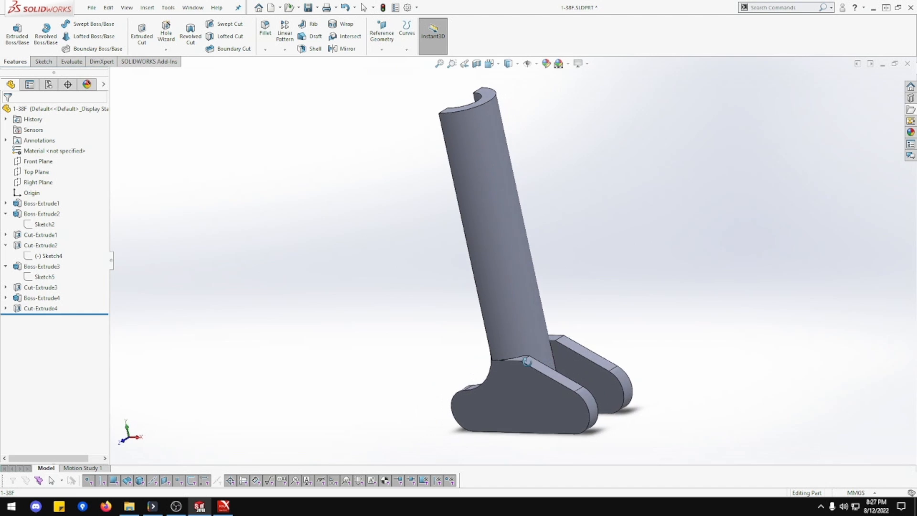
{"action": "scroll", "coordinate": [538, 392], "scroll_direction": "down", "scroll_amount": 2}
{"action": "scroll", "coordinate": [532, 360], "scroll_direction": "up", "scroll_amount": 4}
{"action": "scroll", "coordinate": [533, 360], "scroll_direction": "down", "scroll_amount": 3}
{"action": "scroll", "coordinate": [511, 196], "scroll_direction": "down", "scroll_amount": 2}
{"action": "scroll", "coordinate": [511, 195], "scroll_direction": "down", "scroll_amount": 1}
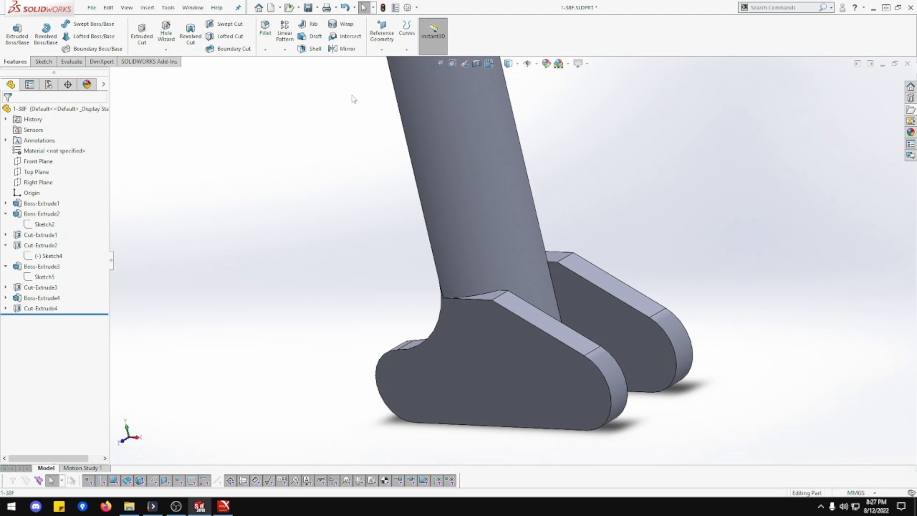
Try to fillet the edge between the column and the near side plate's top face with a 10 mm radius
{"action": "left_click", "coordinate": [265, 30]}
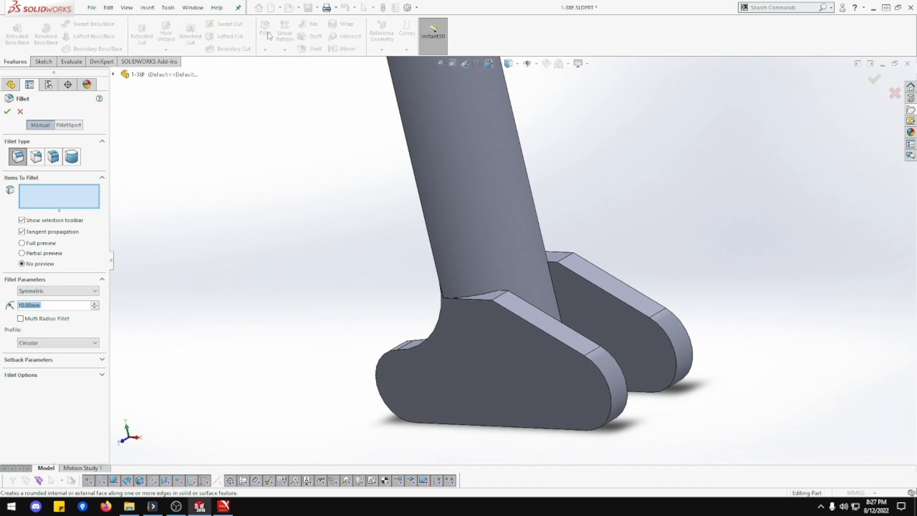
{"action": "left_click", "coordinate": [488, 297]}
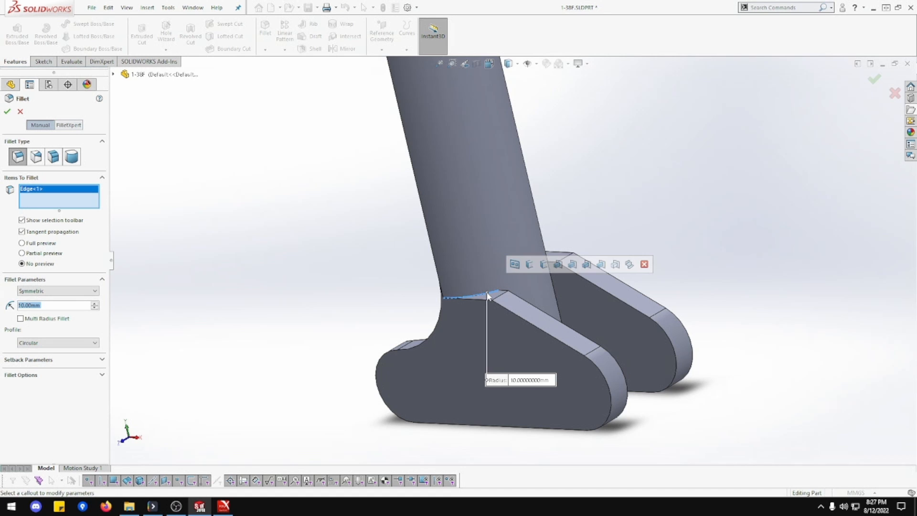
{"action": "left_click", "coordinate": [8, 111]}
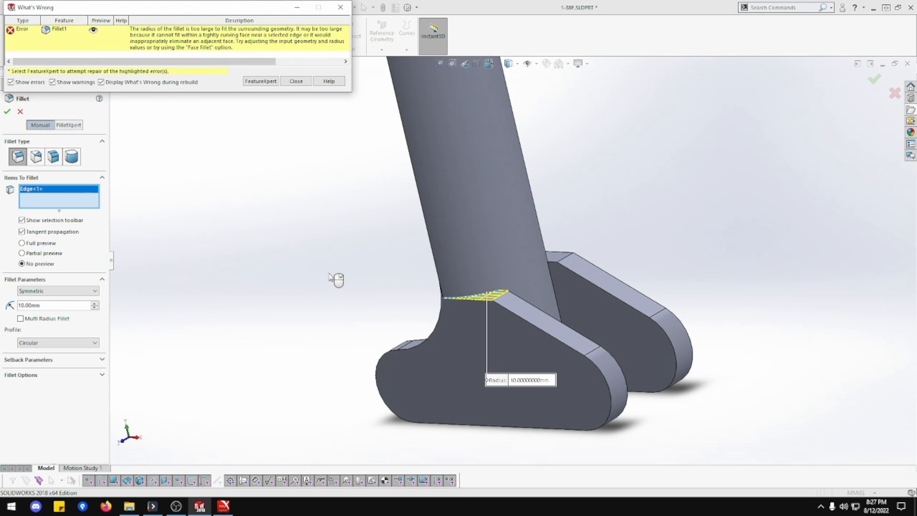
{"action": "left_click", "coordinate": [296, 82]}
Apply the fillet on the column's joint edge with a 1 mm radius and undo it
{"action": "double_click", "coordinate": [67, 308]}
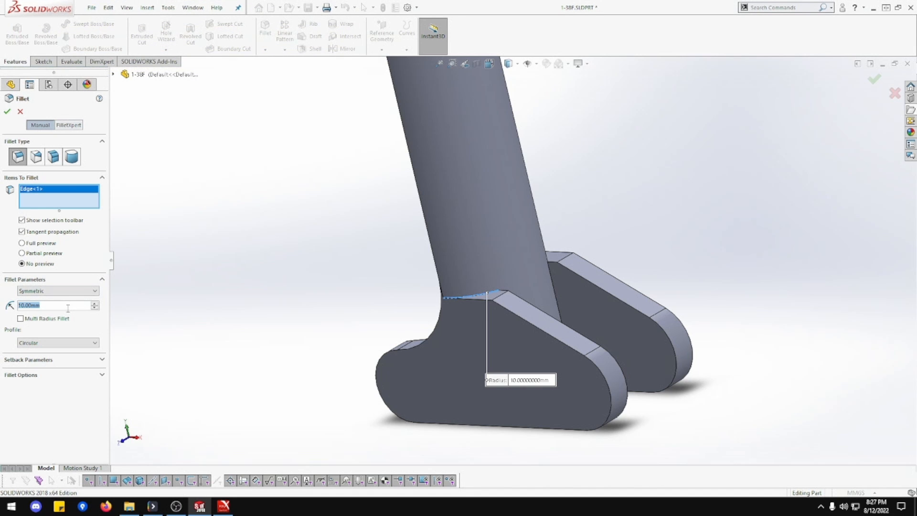
{"action": "type", "text": "1"}
{"action": "key", "text": "Tab"}
{"action": "left_click", "coordinate": [7, 111]}
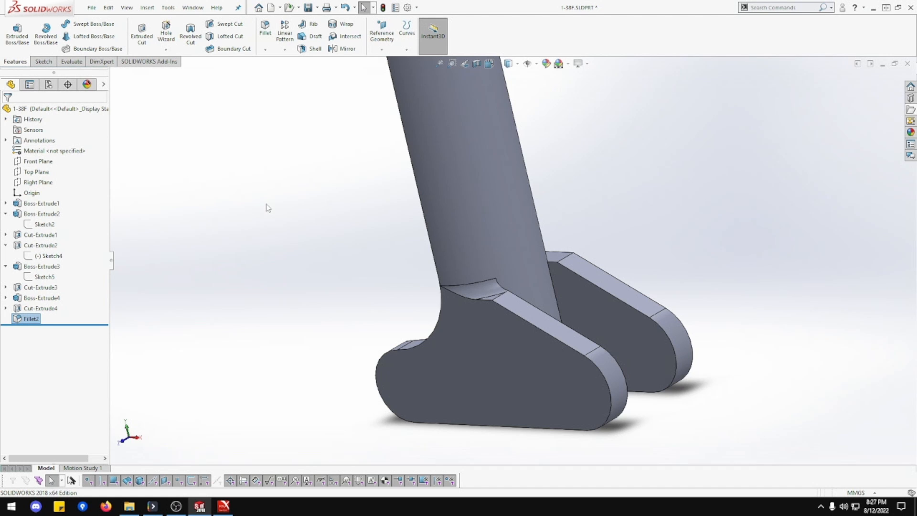
{"action": "key", "text": "ctrl+z"}
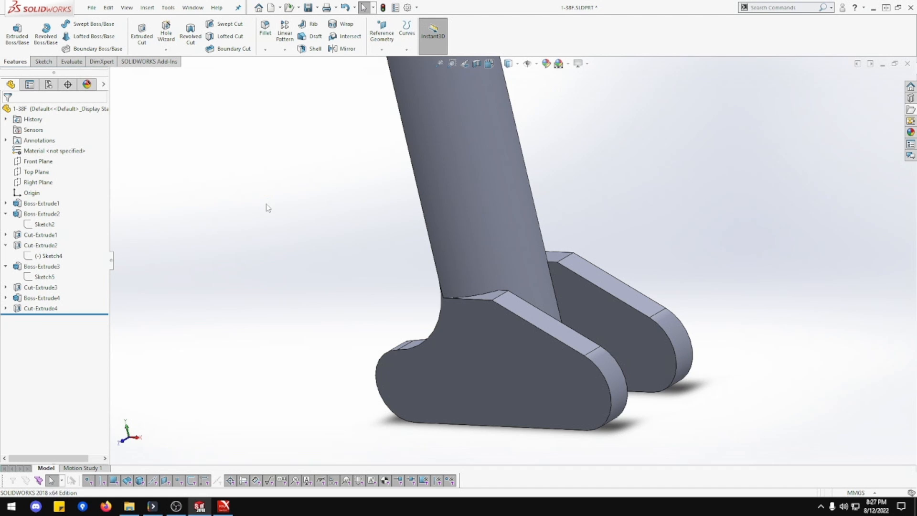
Try to fillet the flat top faces of both side plates beside the column with a 2.5 mm radius
{"action": "left_click", "coordinate": [493, 298]}
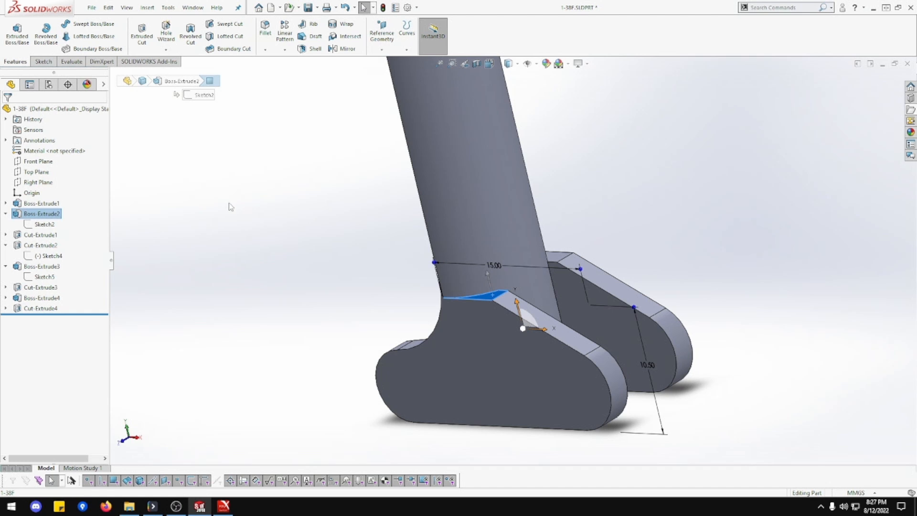
{"action": "left_click", "coordinate": [240, 165]}
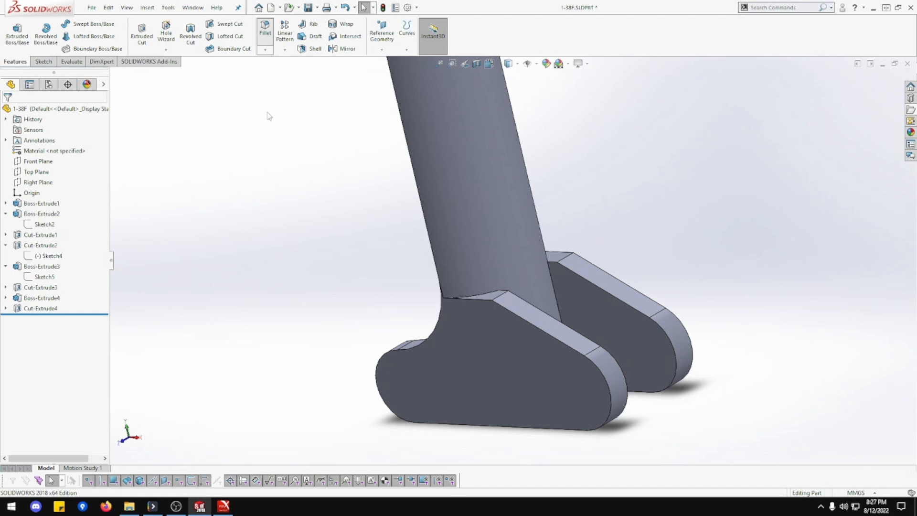
{"action": "left_click", "coordinate": [493, 298]}
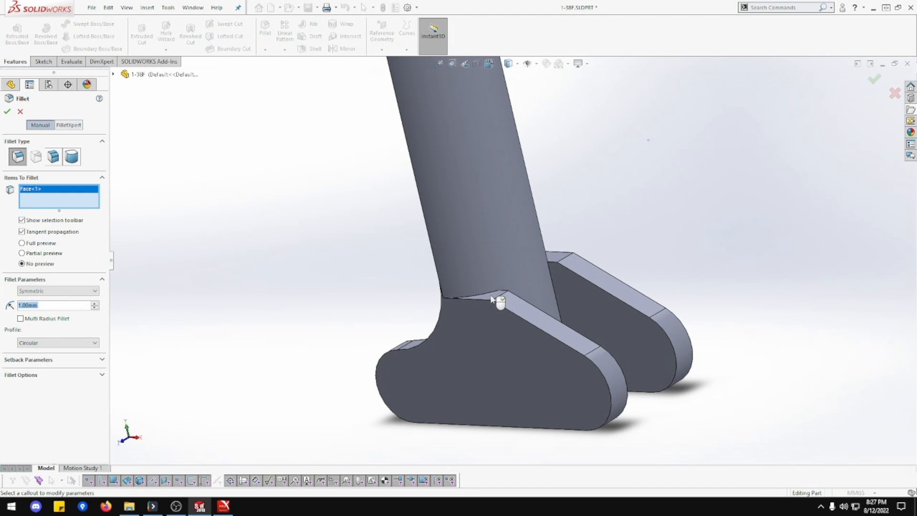
{"action": "left_click", "coordinate": [551, 262]}
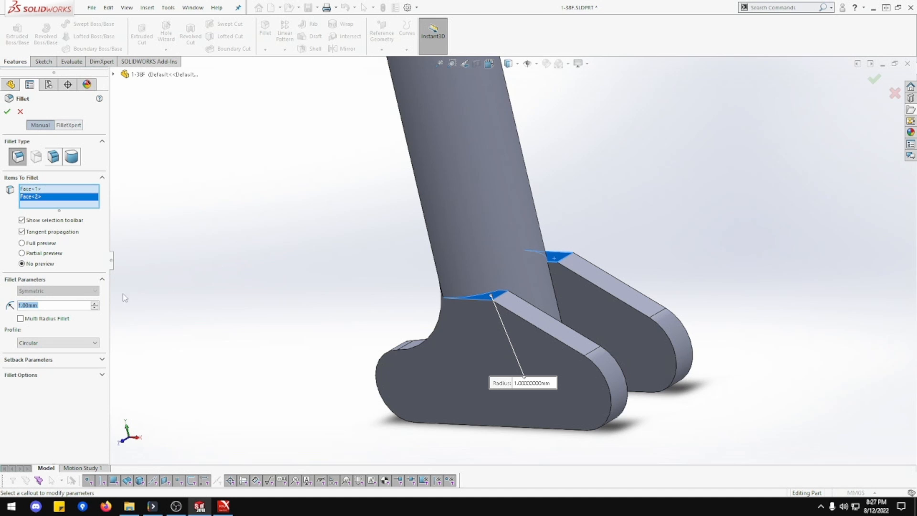
{"action": "type", "text": "2"}
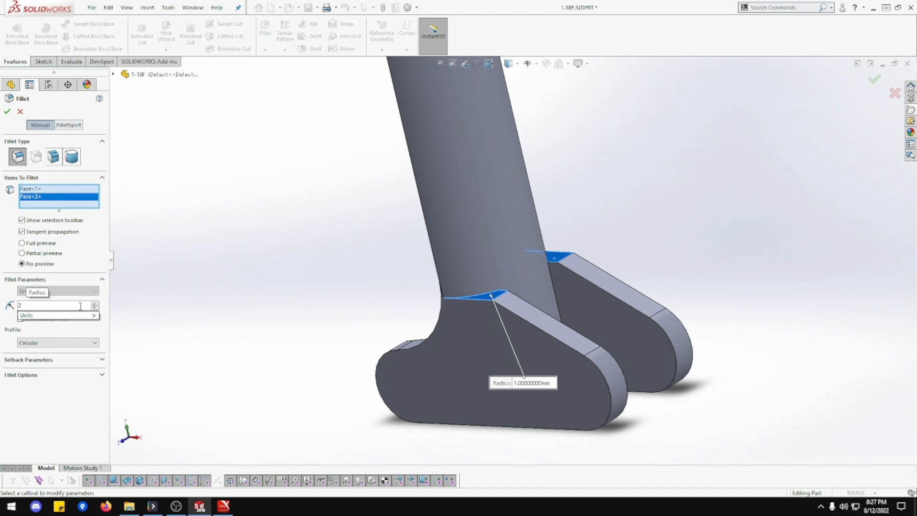
{"action": "type", "text": ".5"}
{"action": "key", "text": "Return"}
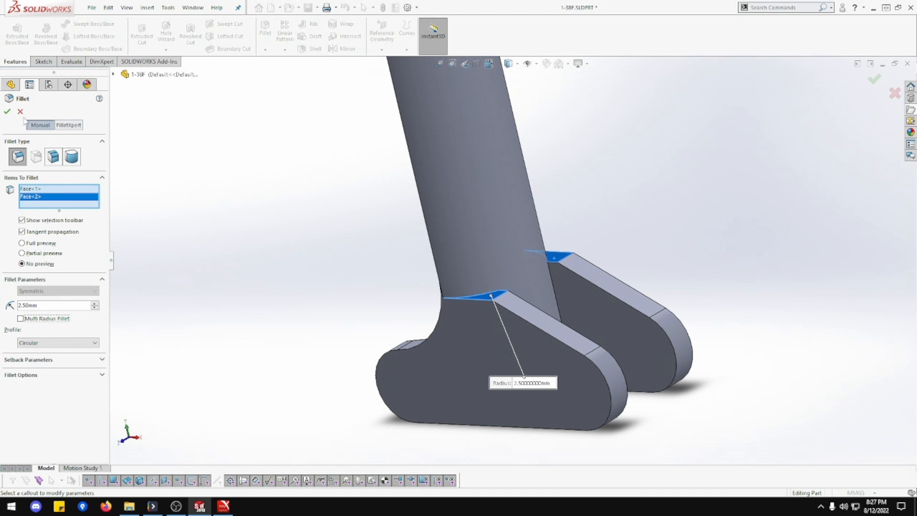
{"action": "left_click", "coordinate": [7, 111]}
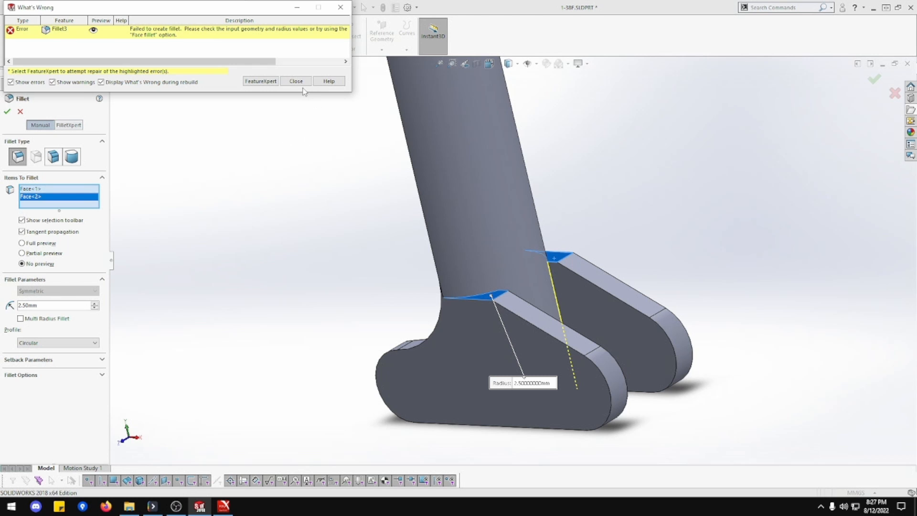
{"action": "left_click", "coordinate": [296, 81]}
Try to fillet the selected flat top faces of both side plates with a 2 mm radius
{"action": "double_click", "coordinate": [67, 304]}
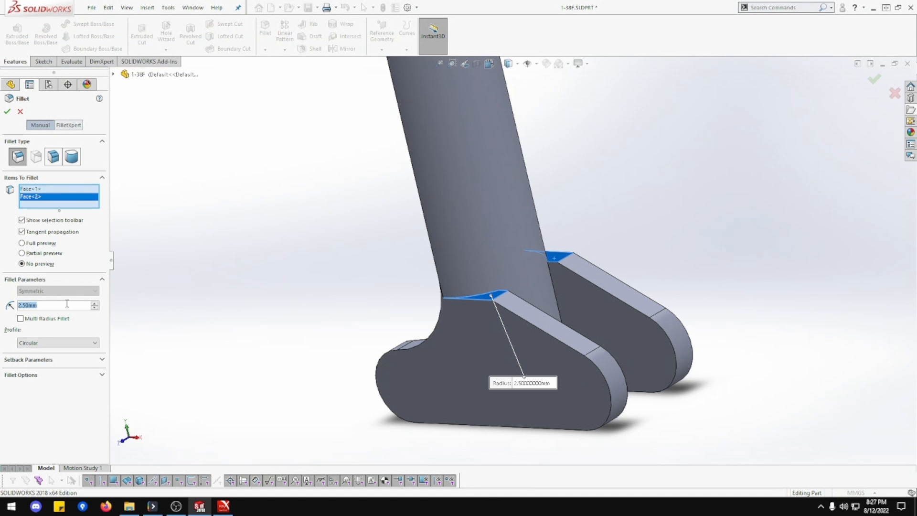
{"action": "type", "text": "2"}
{"action": "key", "text": "Return"}
{"action": "left_click", "coordinate": [7, 112]}
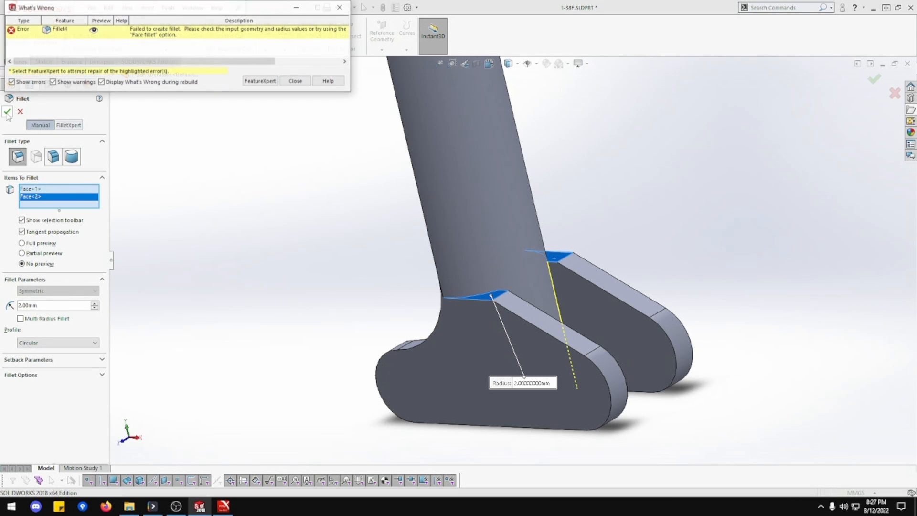
{"action": "left_click", "coordinate": [297, 81]}
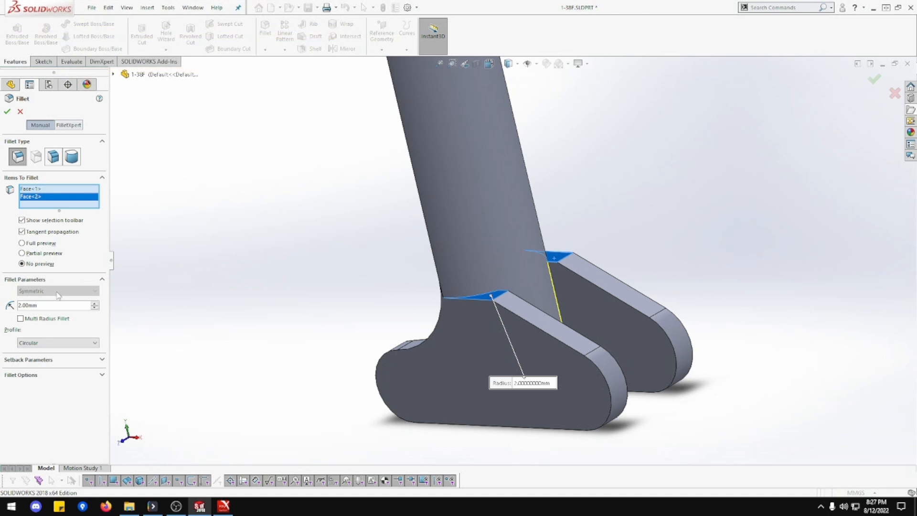
Fillet the flat top faces of both side plates with a 1 mm radius, inspect the joints and undo the fillet
{"action": "double_click", "coordinate": [54, 305]}
{"action": "type", "text": "1"}
{"action": "key", "text": "Return"}
{"action": "left_click", "coordinate": [7, 111]}
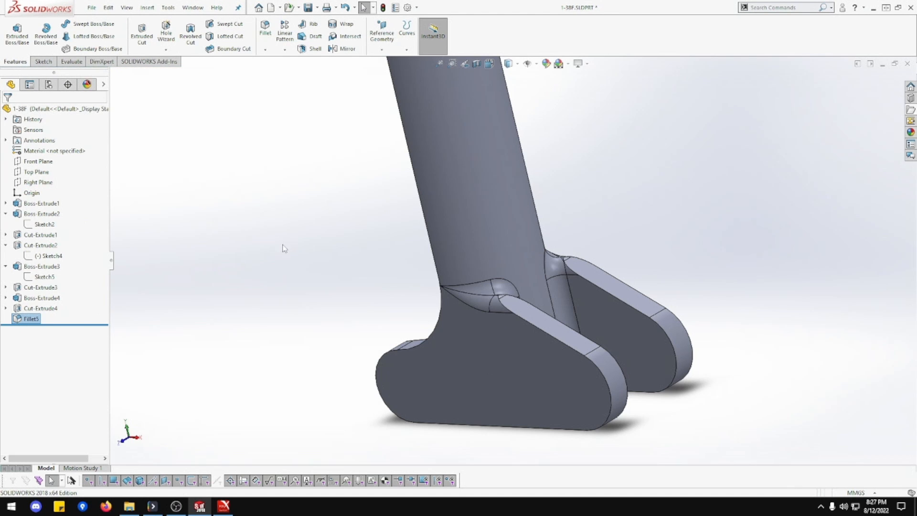
{"action": "middle_click_drag", "start_coordinate": [313, 270], "coordinate": [259, 280]}
{"action": "left_click_drag", "start_coordinate": [259, 280], "coordinate": [239, 293]}
{"action": "key", "text": "f"}
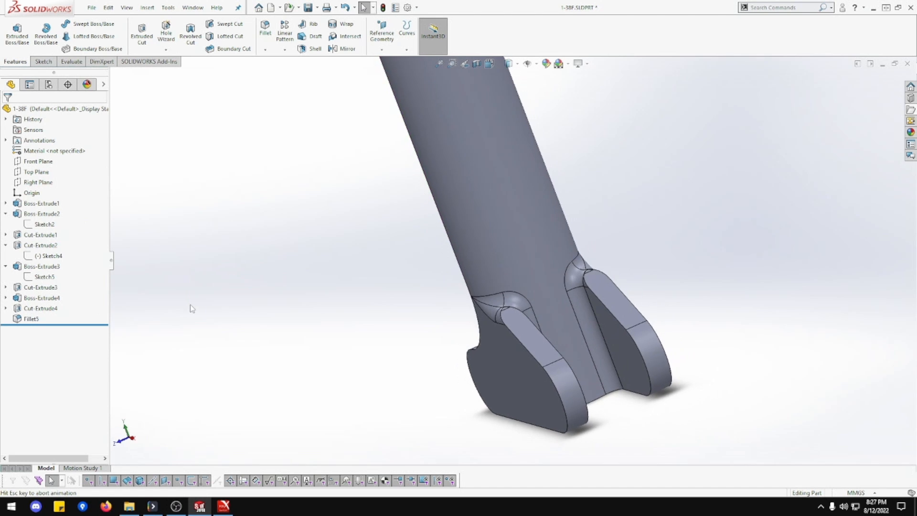
{"action": "scroll", "coordinate": [527, 396], "scroll_direction": "down", "scroll_amount": 3}
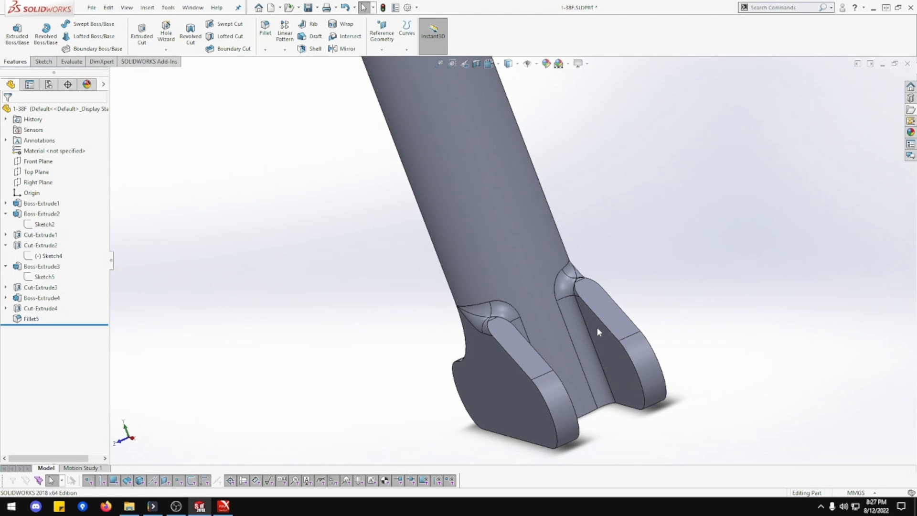
{"action": "key", "text": "ctrl+z"}
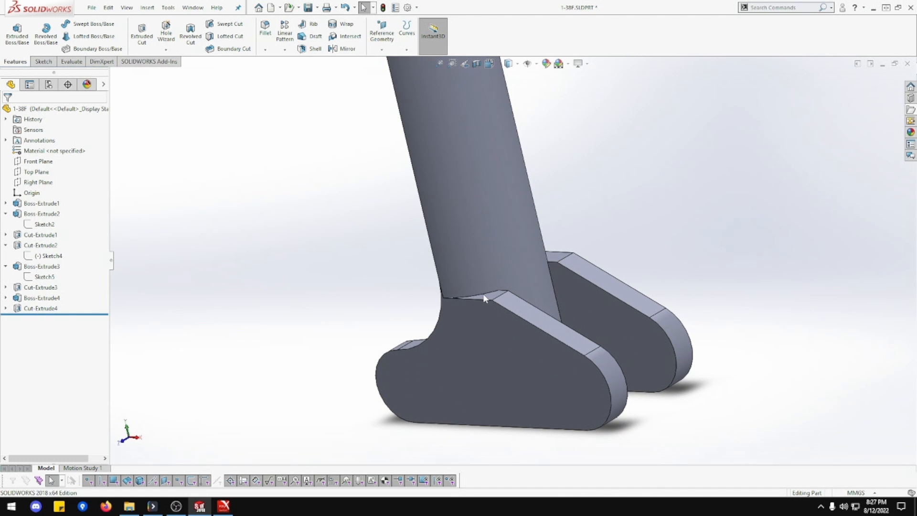
Fillet the curved edges where the column meets the top faces of both side plates with a 2 mm radius
{"action": "left_click", "coordinate": [483, 295]}
{"action": "middle_click_drag", "start_coordinate": [484, 286], "coordinate": [421, 339]}
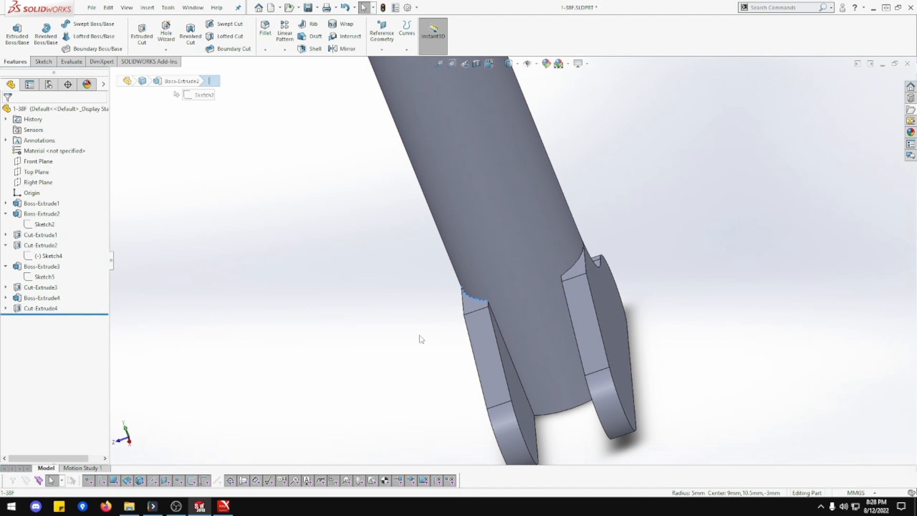
{"action": "left_click", "coordinate": [568, 271]}
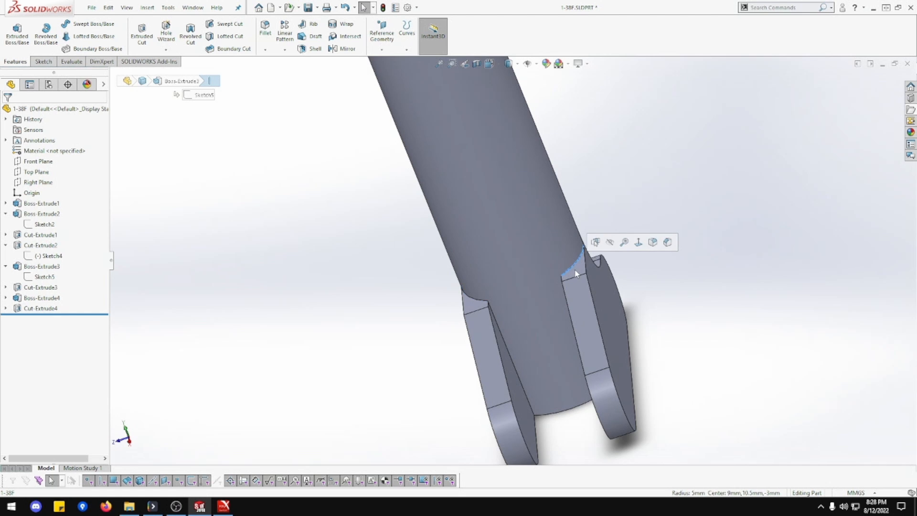
{"action": "left_click", "coordinate": [377, 256]}
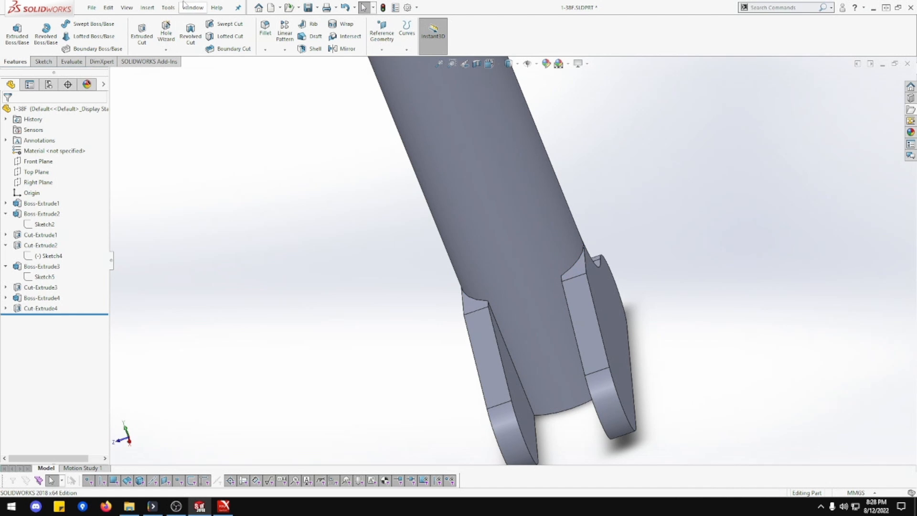
{"action": "left_click", "coordinate": [265, 32]}
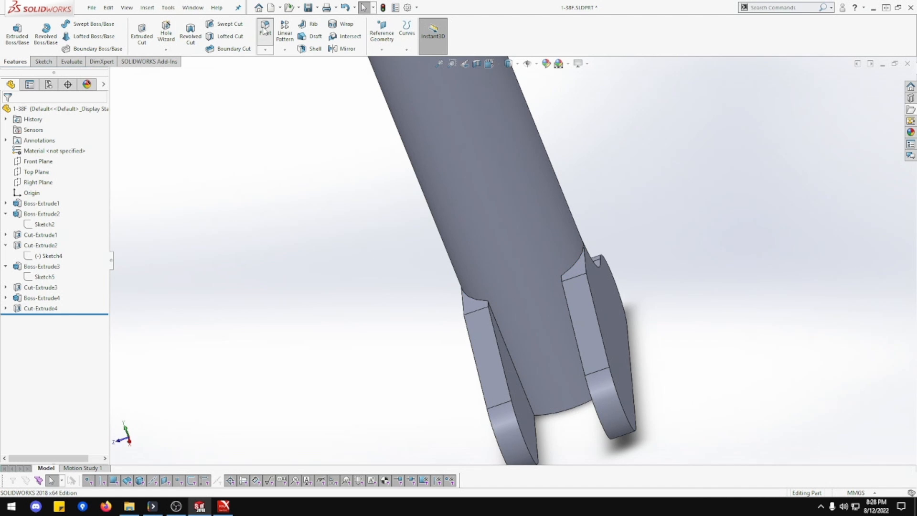
{"action": "left_click", "coordinate": [475, 300]}
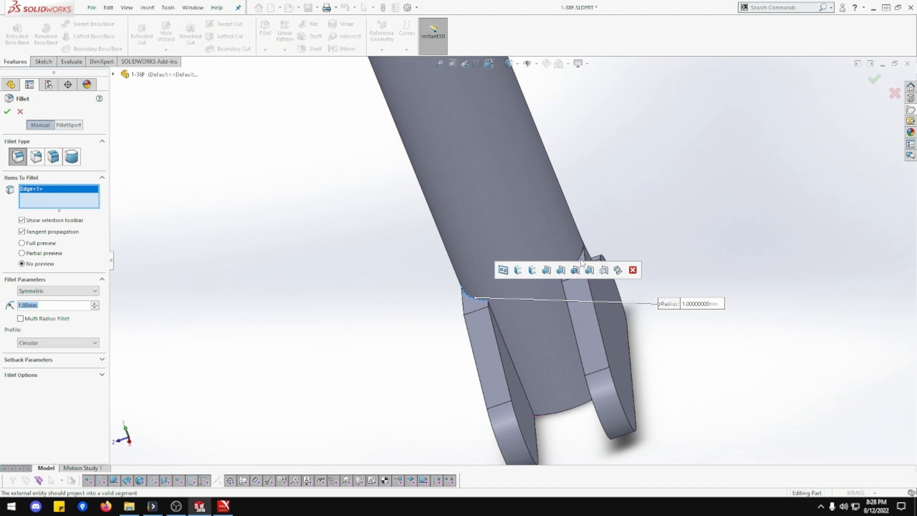
{"action": "left_click", "coordinate": [581, 260]}
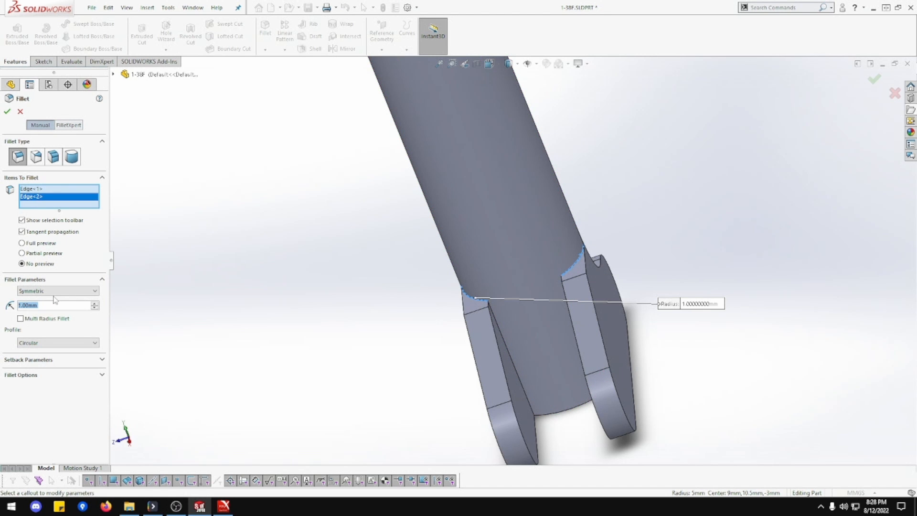
{"action": "type", "text": "2"}
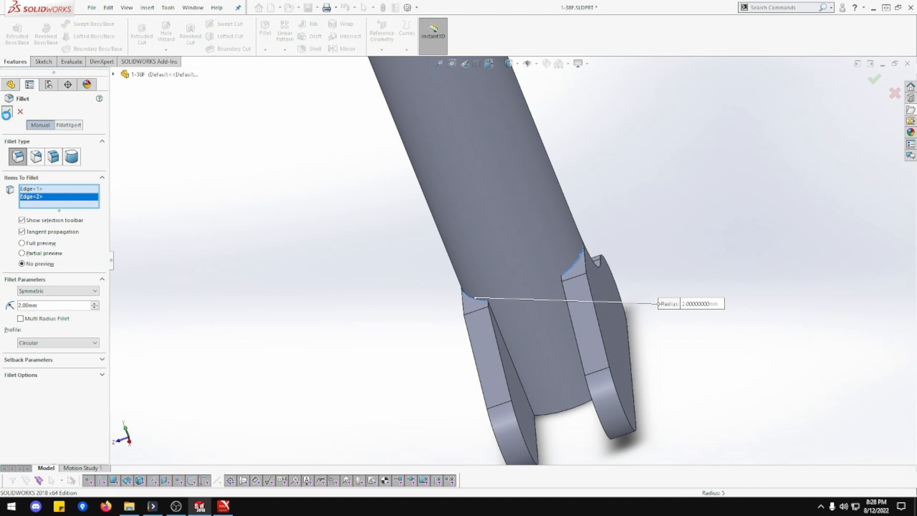
{"action": "left_click", "coordinate": [7, 111]}
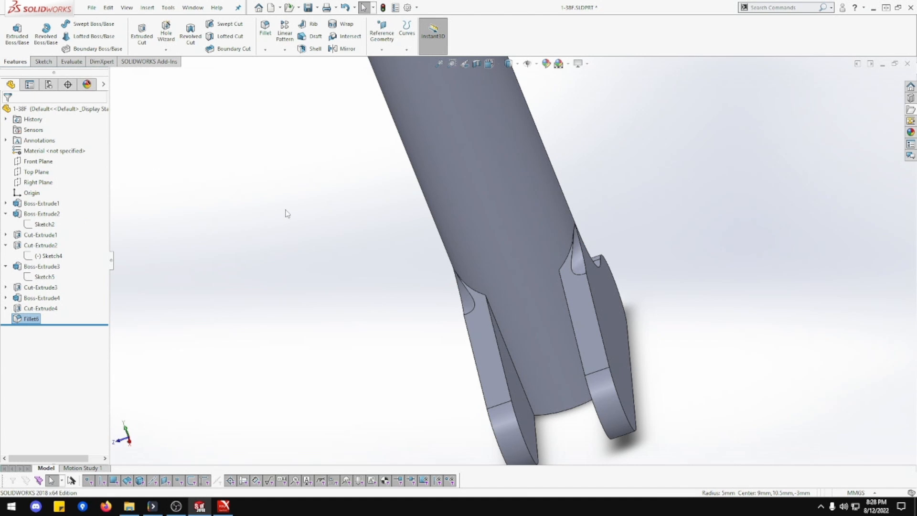
{"action": "middle_click_drag", "start_coordinate": [287, 213], "coordinate": [312, 249]}
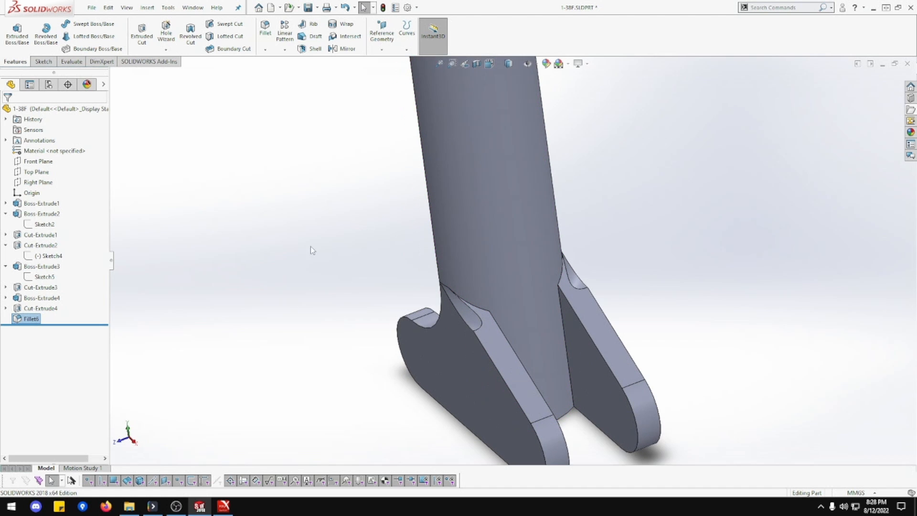
Edit the joint fillet and try to set its radius to 3 mm
{"action": "left_click", "coordinate": [19, 319]}
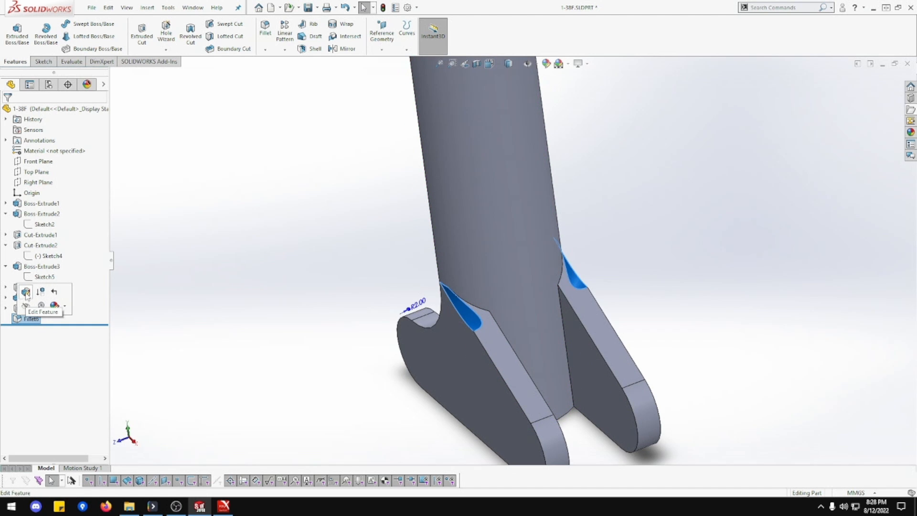
{"action": "left_click", "coordinate": [27, 298]}
{"action": "left_click", "coordinate": [95, 290]}
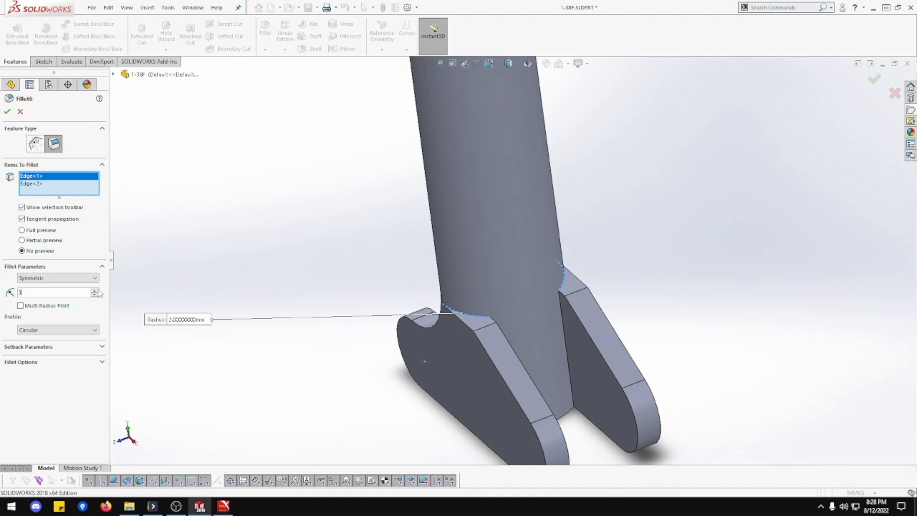
{"action": "left_click", "coordinate": [7, 111]}
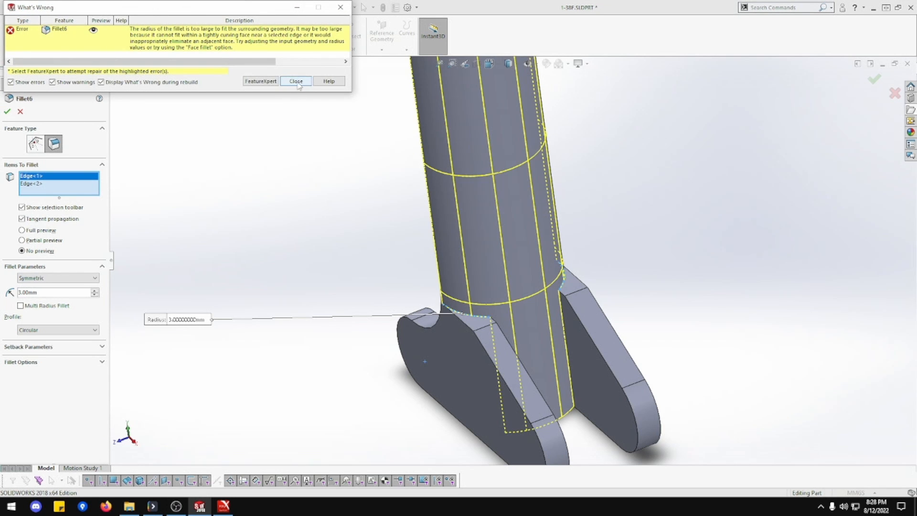
{"action": "left_click", "coordinate": [296, 82]}
Try a 2.5 mm radius for the fillet on the two column joint edges
{"action": "double_click", "coordinate": [75, 295]}
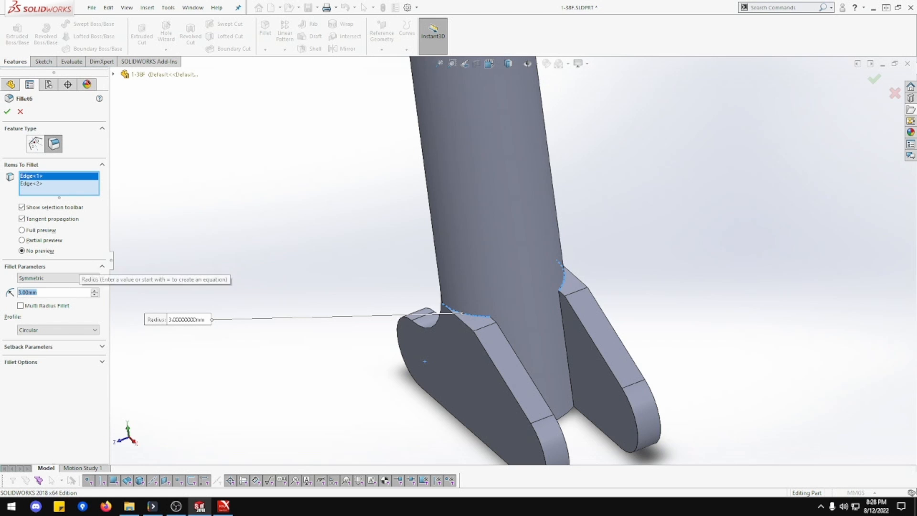
{"action": "type", "text": "2.5"}
{"action": "key", "text": "Return"}
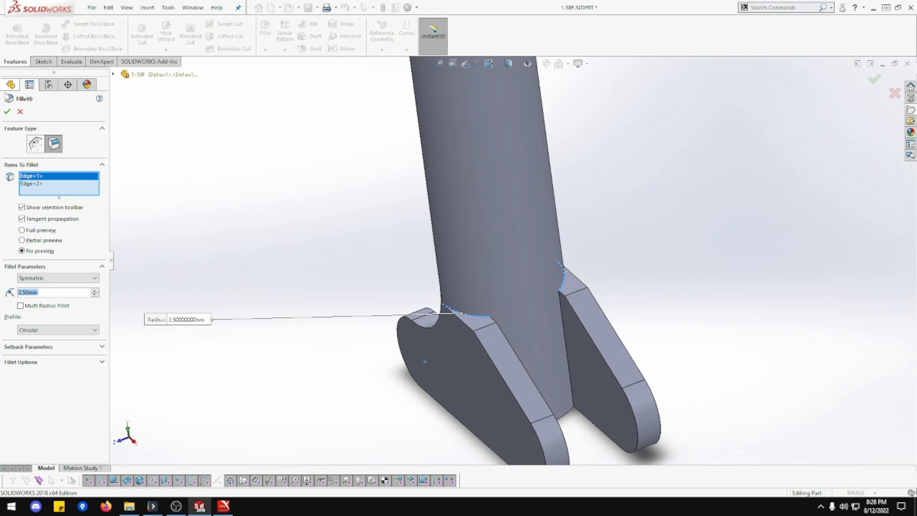
{"action": "left_click", "coordinate": [7, 112]}
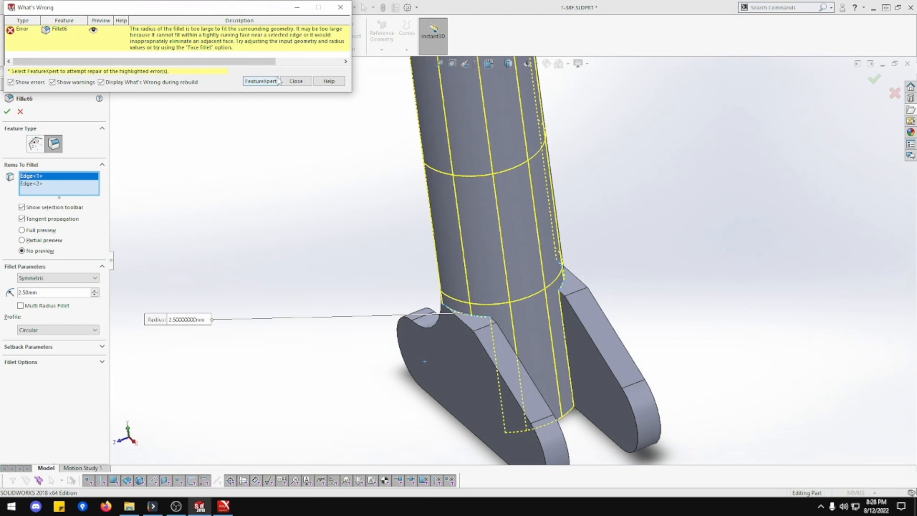
{"action": "left_click", "coordinate": [296, 82]}
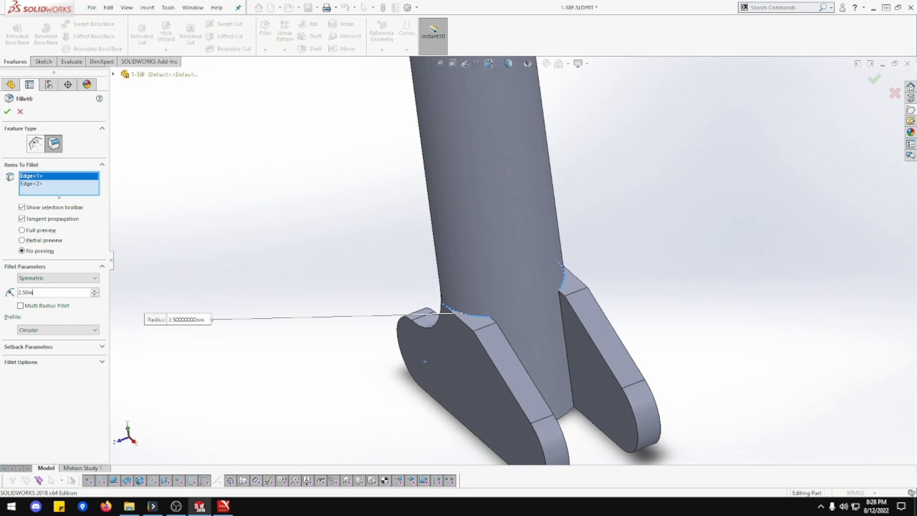
Try a 2.2 mm radius for the fillet on the two column joint edges
{"action": "left_click", "coordinate": [72, 292]}
{"action": "type", "text": "2.2"}
{"action": "key", "text": "Return"}
{"action": "left_click", "coordinate": [7, 111]}
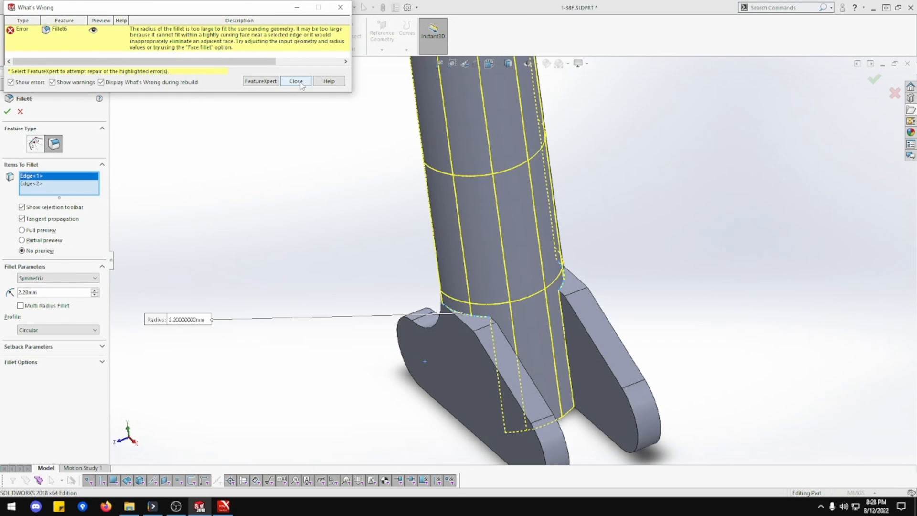
{"action": "left_click", "coordinate": [297, 81]}
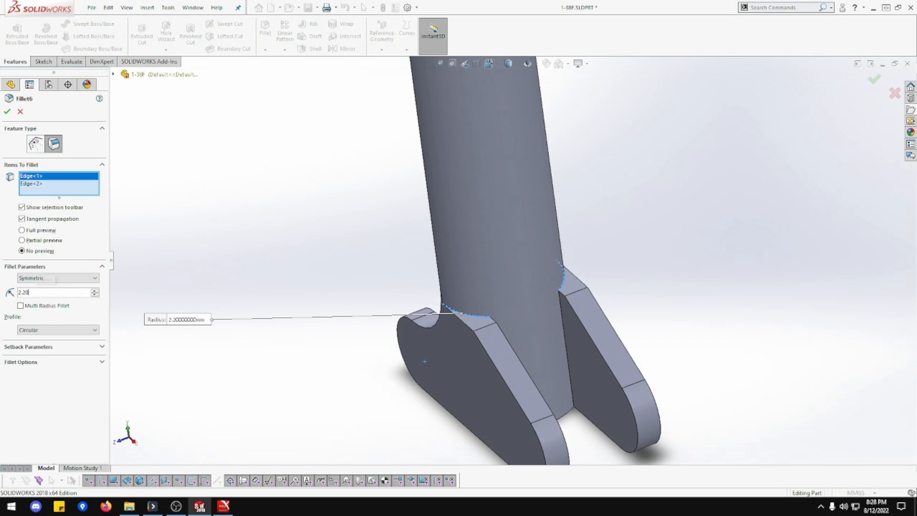
Try a 2.1 mm radius for the fillet on the two column joint edges
{"action": "key", "text": "BackSpace"}
{"action": "key", "text": "BackSpace"}
{"action": "key", "text": "BackSpace"}
{"action": "type", "text": ".1"}
{"action": "key", "text": "Return"}
{"action": "left_click", "coordinate": [7, 112]}
{"action": "left_click", "coordinate": [296, 81]}
Set the joint fillet's radius to 2.05 mm, apply it and inspect the near side plate's joint
{"action": "key", "text": "BackSpace"}
{"action": "key", "text": "BackSpace"}
{"action": "key", "text": "BackSpace"}
{"action": "key", "text": "BackSpace"}
{"action": "key", "text": "BackSpace"}
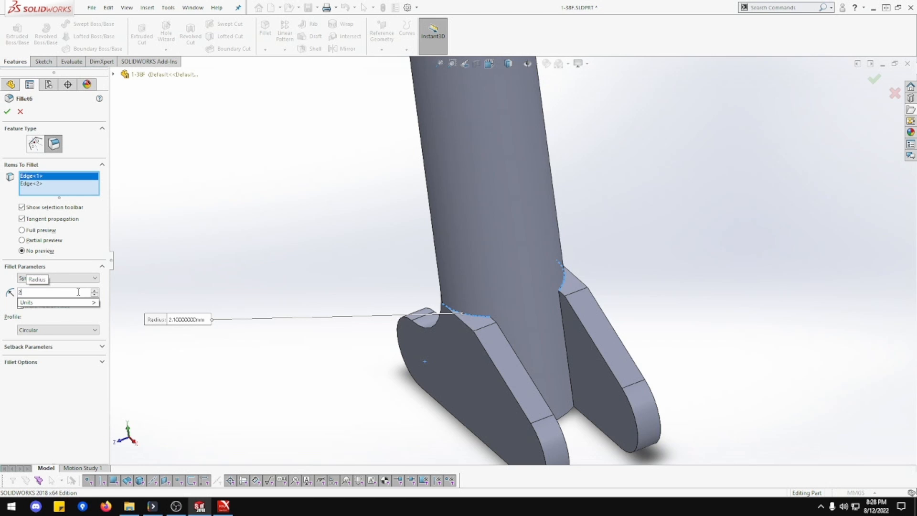
{"action": "type", "text": ".05"}
{"action": "key", "text": "Return"}
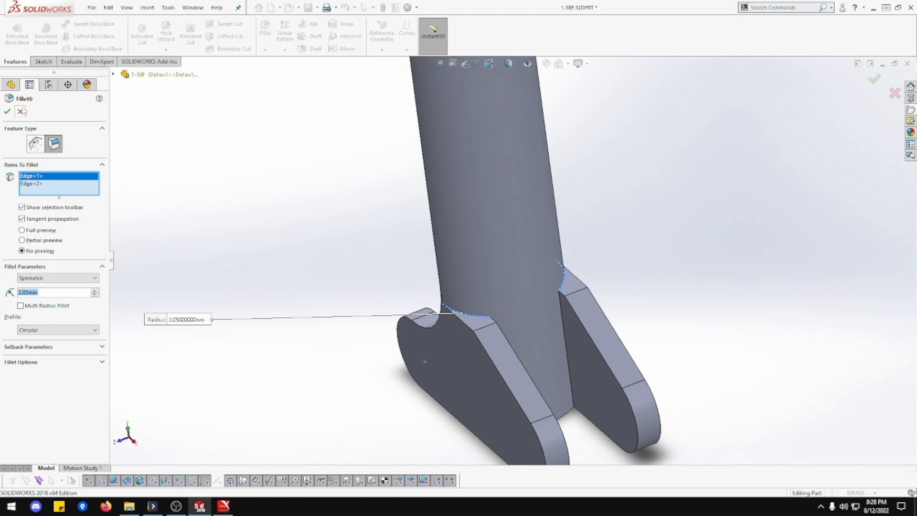
{"action": "left_click", "coordinate": [6, 111]}
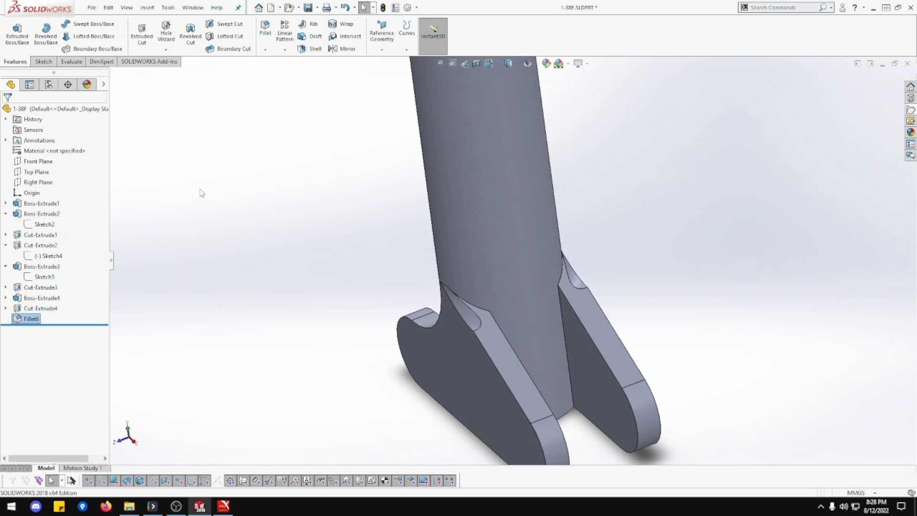
{"action": "middle_click_drag", "start_coordinate": [319, 309], "coordinate": [475, 320]}
{"action": "scroll", "coordinate": [478, 317], "scroll_direction": "down", "scroll_amount": 2}
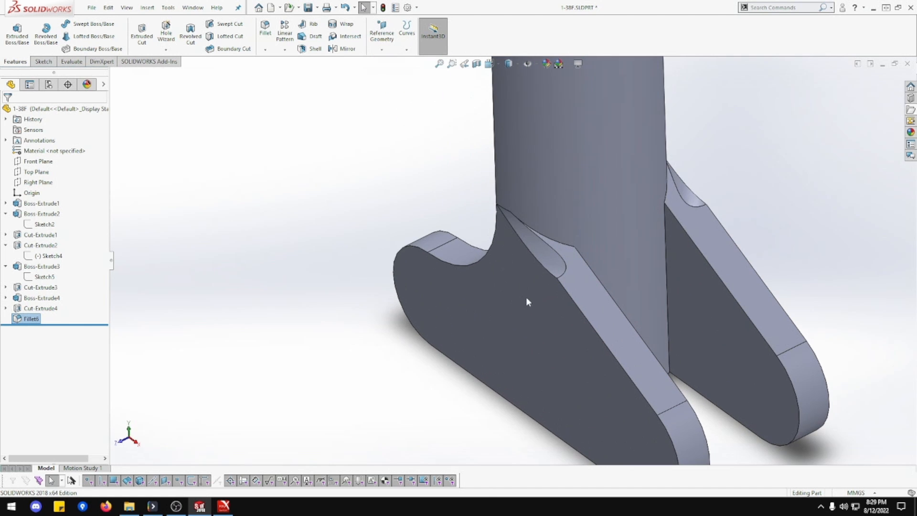
Fillet the remaining curved edge between the column and the near side plate with a 1 mm radius
{"action": "left_click", "coordinate": [553, 243]}
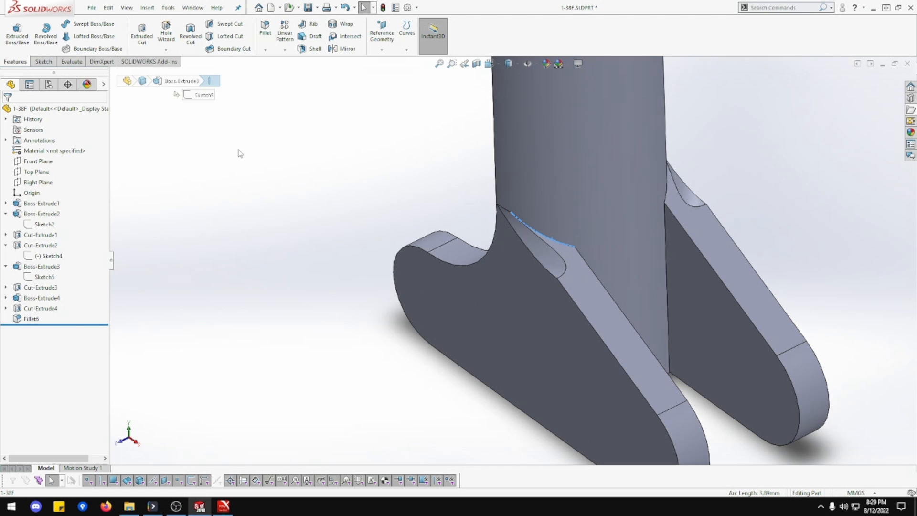
{"action": "left_click", "coordinate": [266, 33]}
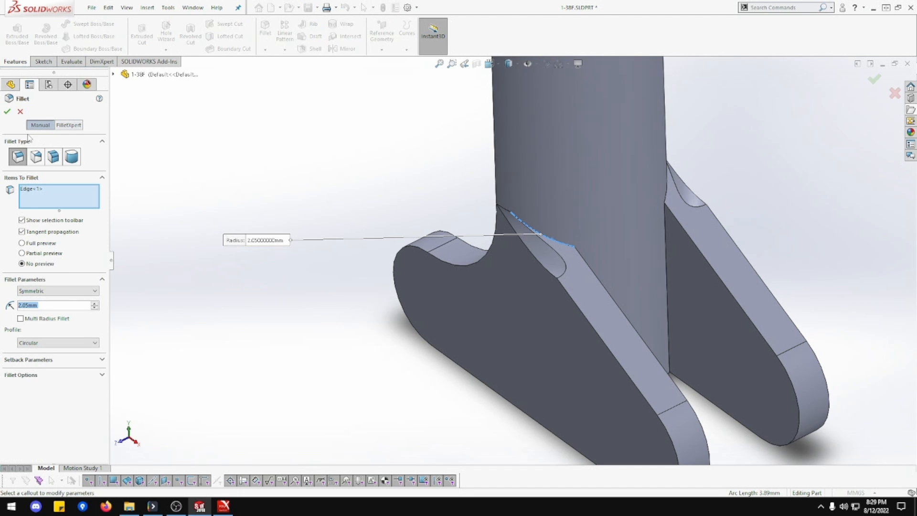
{"action": "type", "text": "1"}
{"action": "key", "text": "Tab"}
{"action": "left_click", "coordinate": [7, 112]}
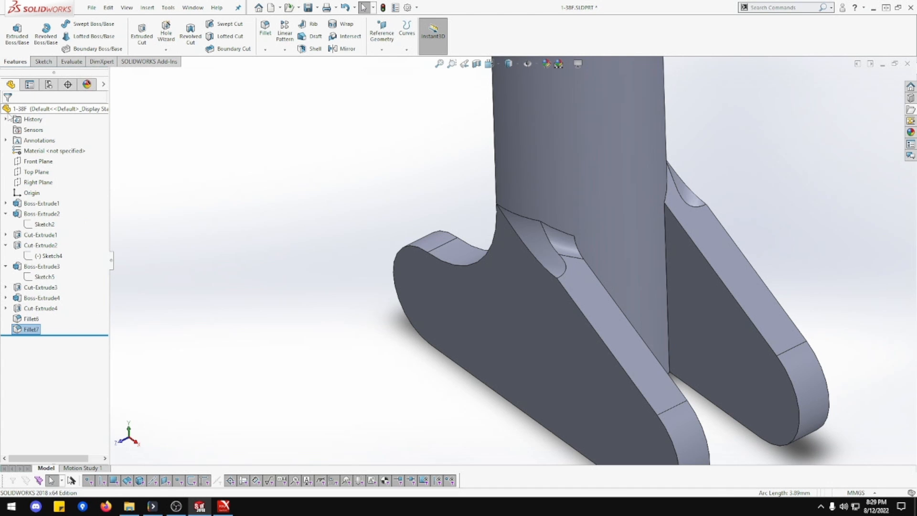
Inspect the filleted joint from the side and undo the fillets on both side plates
{"action": "middle_click_drag", "start_coordinate": [301, 241], "coordinate": [336, 220]}
{"action": "key", "text": "ctrl+z"}
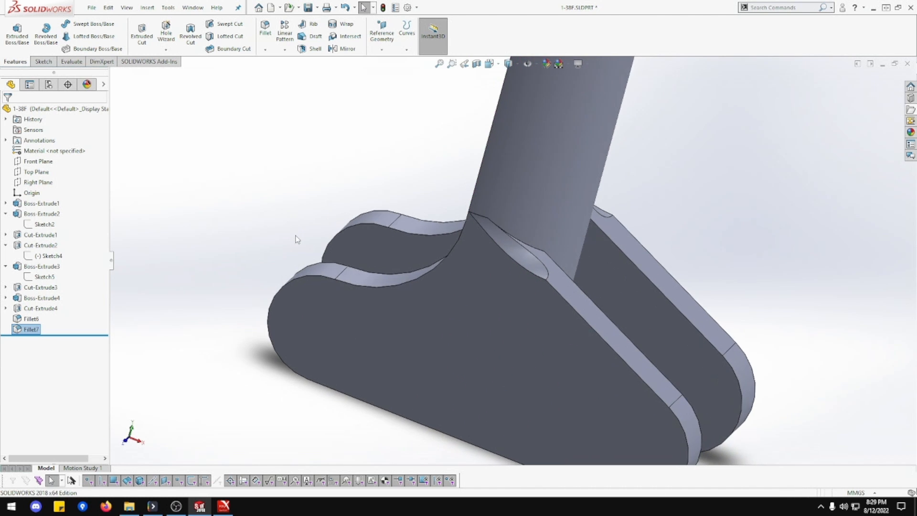
{"action": "key", "text": "ctrl+z"}
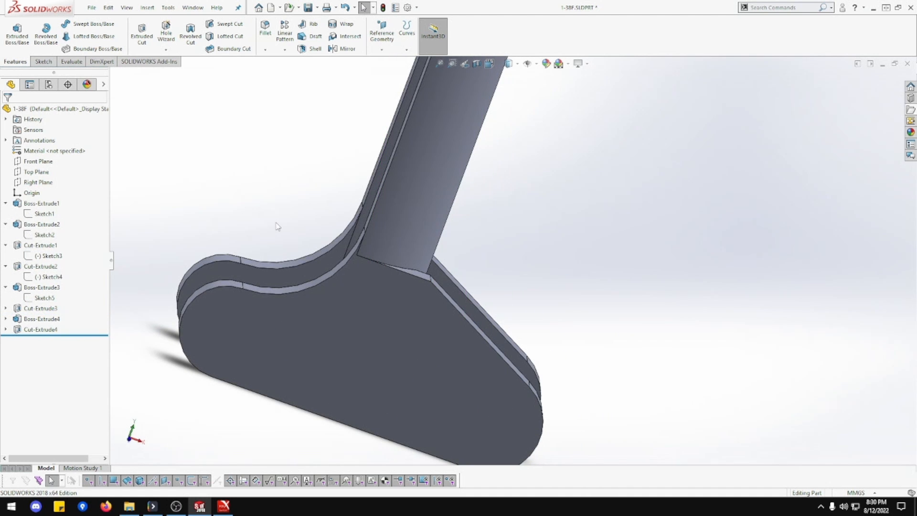
Orient the view normal to the near side plate's outer face and start a sketch on that face
{"action": "right_click", "coordinate": [400, 314]}
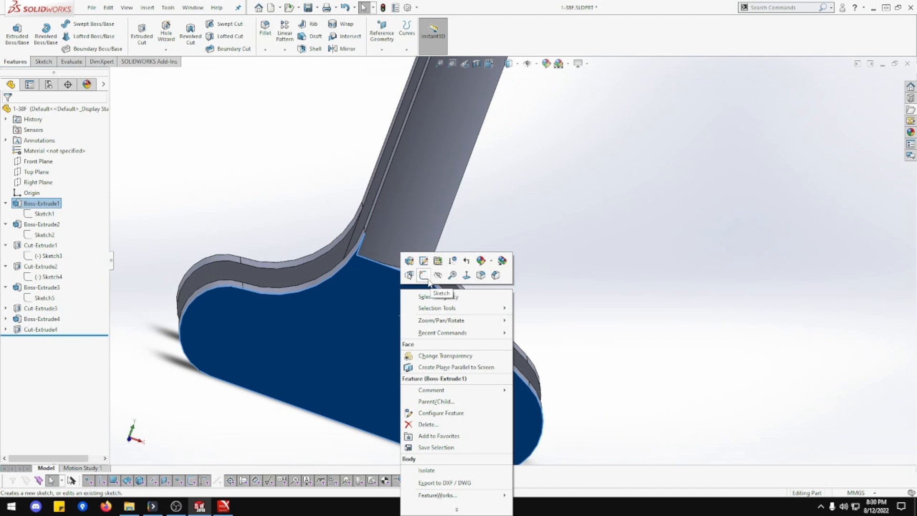
{"action": "left_click", "coordinate": [466, 275]}
{"action": "scroll", "coordinate": [560, 387], "scroll_direction": "down", "scroll_amount": 5}
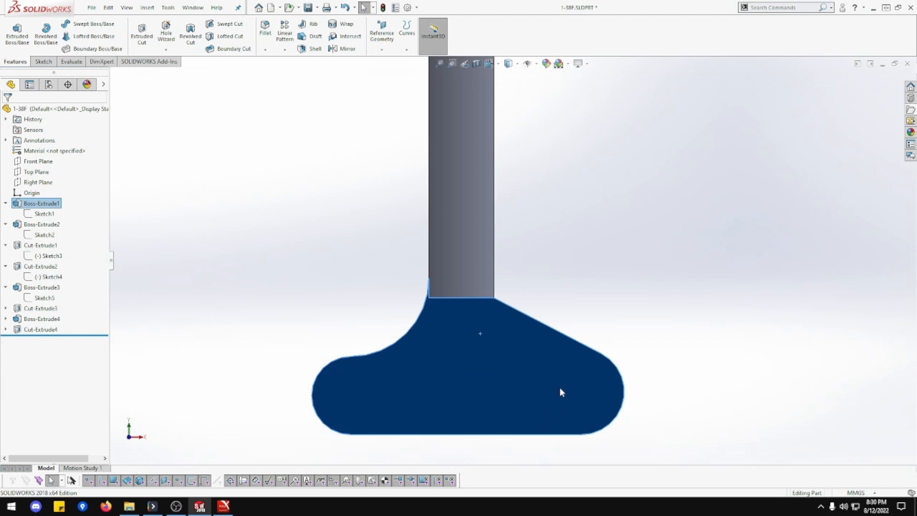
{"action": "right_click", "coordinate": [463, 289]}
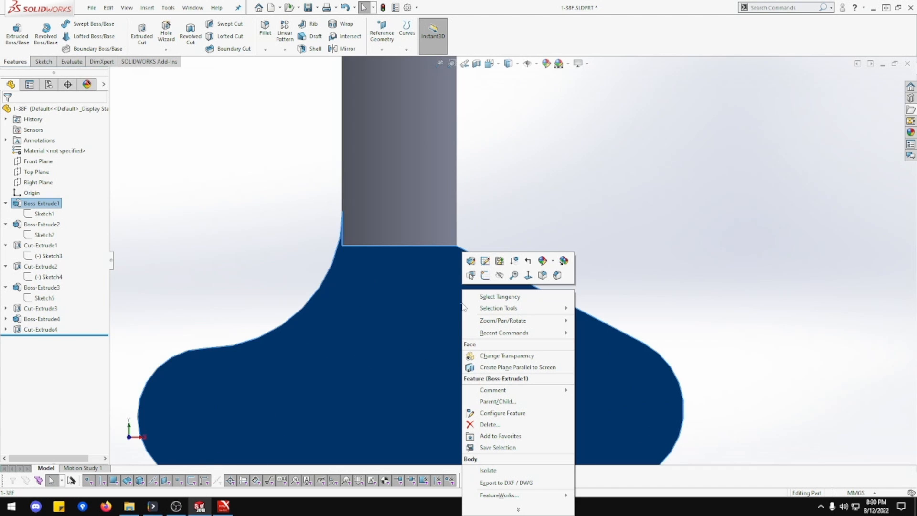
{"action": "left_click", "coordinate": [485, 276]}
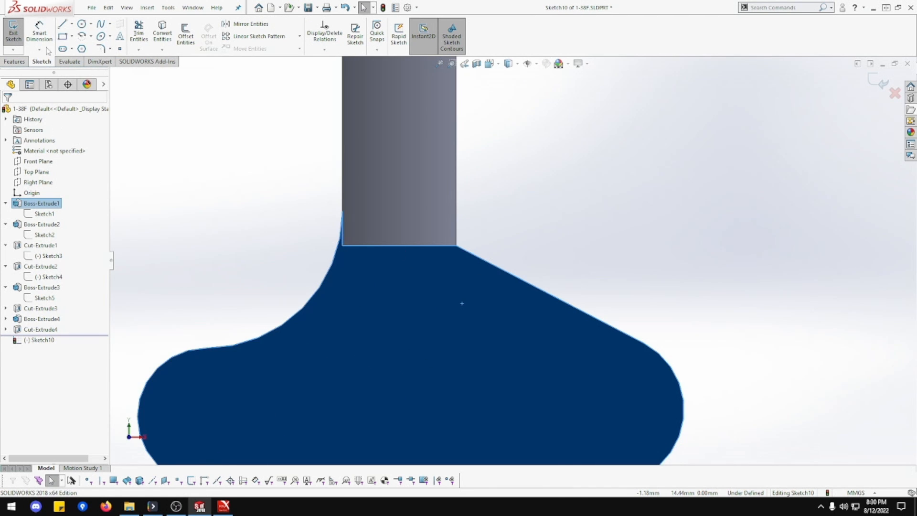
Sketch a closed right triangle with its base along the plate's upper edge and its upright along the column's edge on the curved side
{"action": "left_click", "coordinate": [61, 26]}
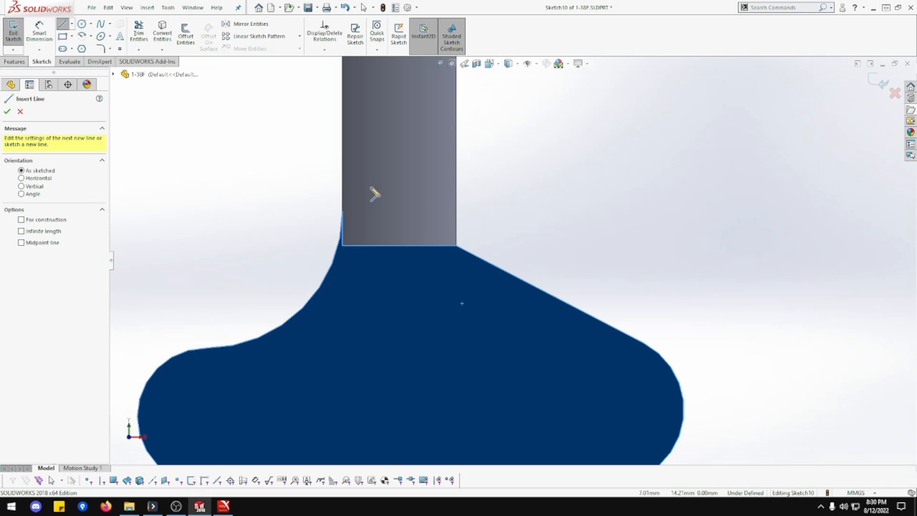
{"action": "left_click", "coordinate": [456, 246]}
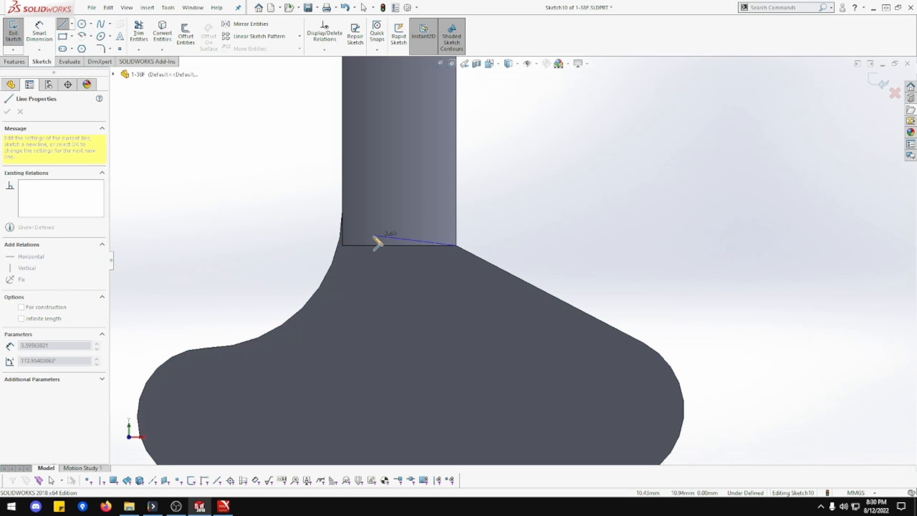
{"action": "left_click", "coordinate": [342, 246]}
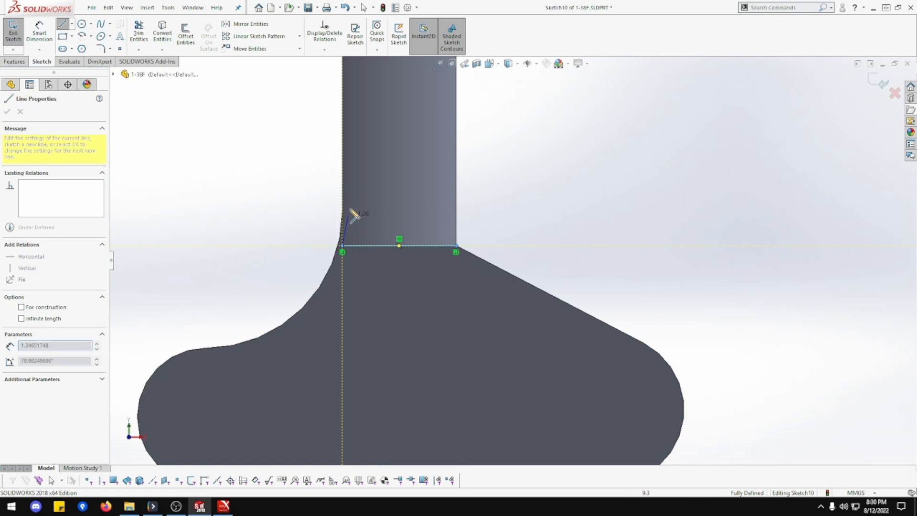
{"action": "left_click", "coordinate": [342, 114]}
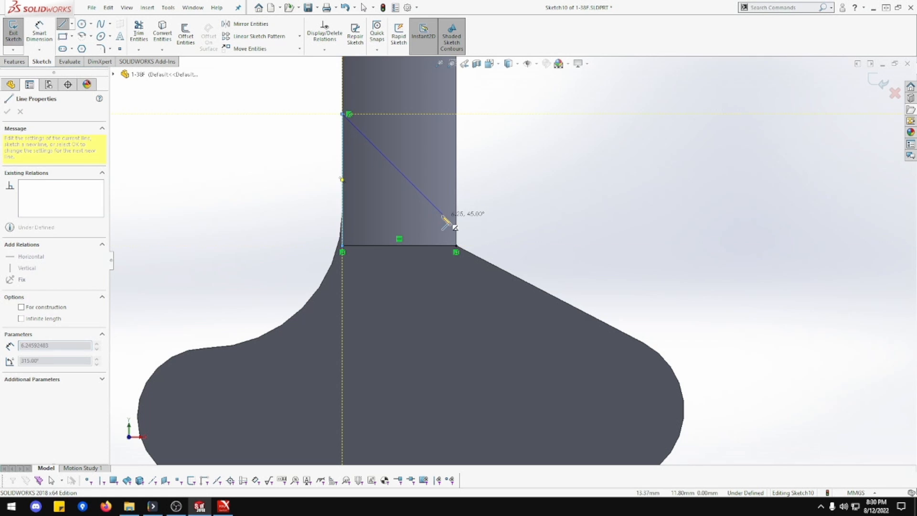
{"action": "left_click", "coordinate": [456, 246]}
{"action": "key", "text": "Escape"}
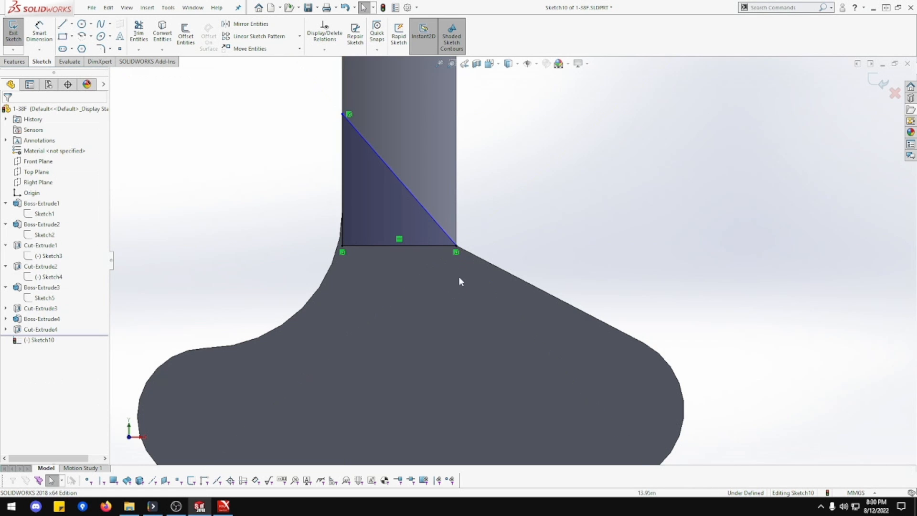
Make the triangle's slanted line parallel to the side plate's sloped edge
{"action": "left_click", "coordinate": [479, 258]}
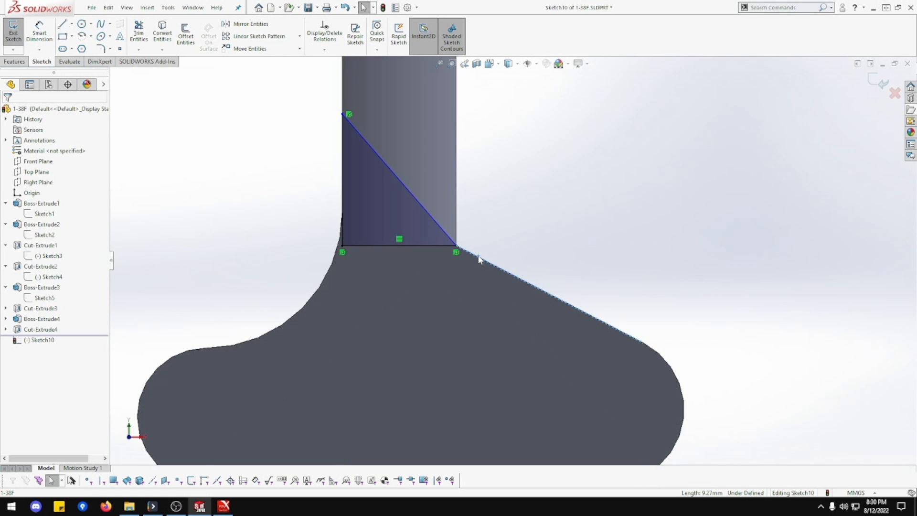
{"action": "left_click", "coordinate": [438, 223], "text": "ctrl"}
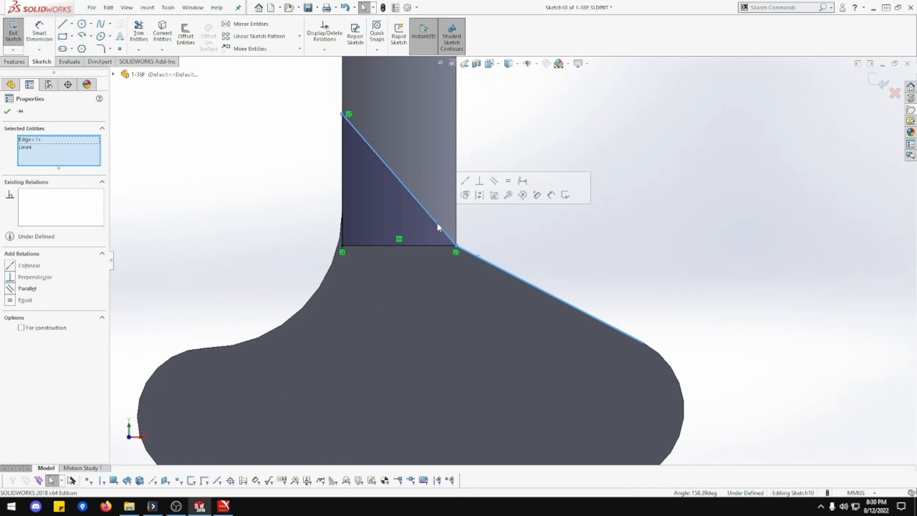
{"action": "left_click", "coordinate": [495, 181]}
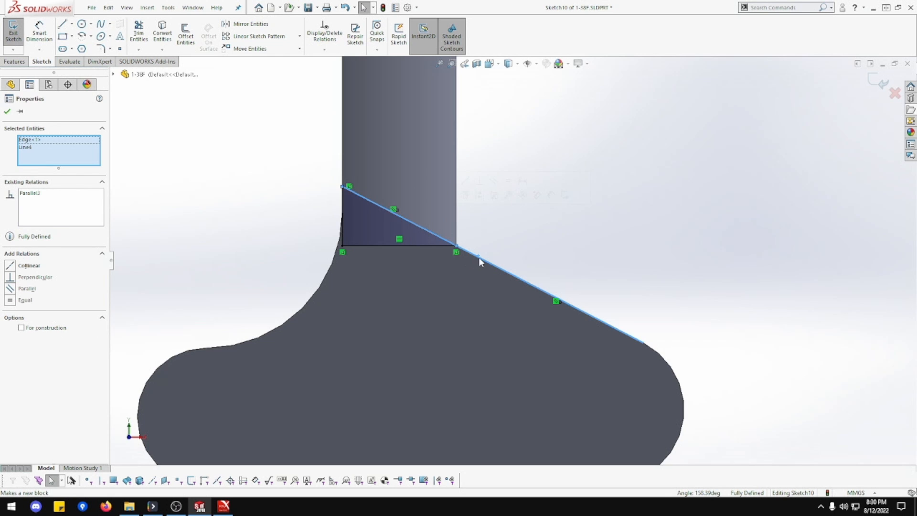
Extrude the triangle as a boss in the reversed direction toward the column with the Up To Next end condition and merged result
{"action": "middle_click_drag", "start_coordinate": [479, 257], "coordinate": [466, 299]}
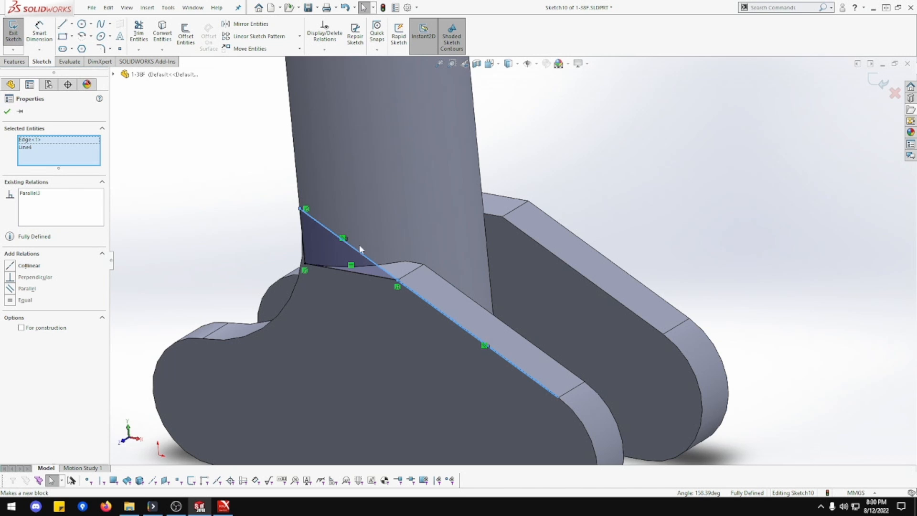
{"action": "left_click", "coordinate": [22, 63]}
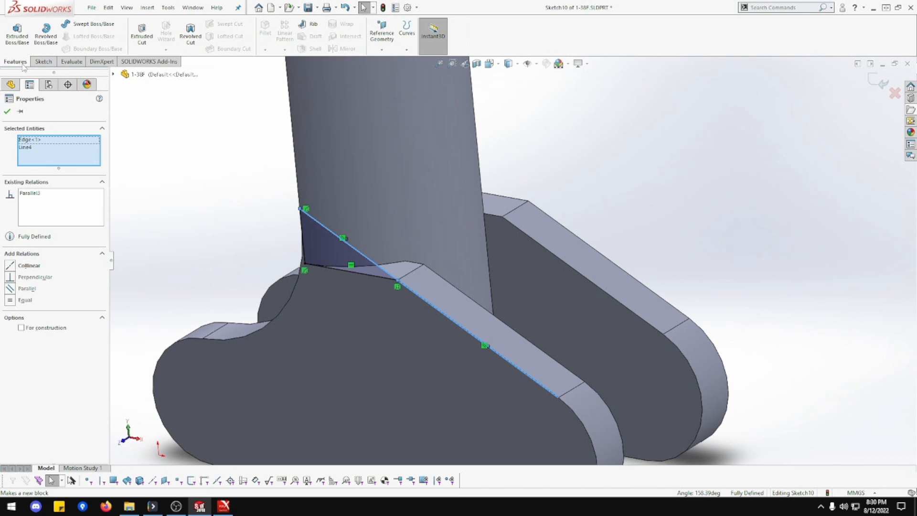
{"action": "left_click", "coordinate": [20, 42]}
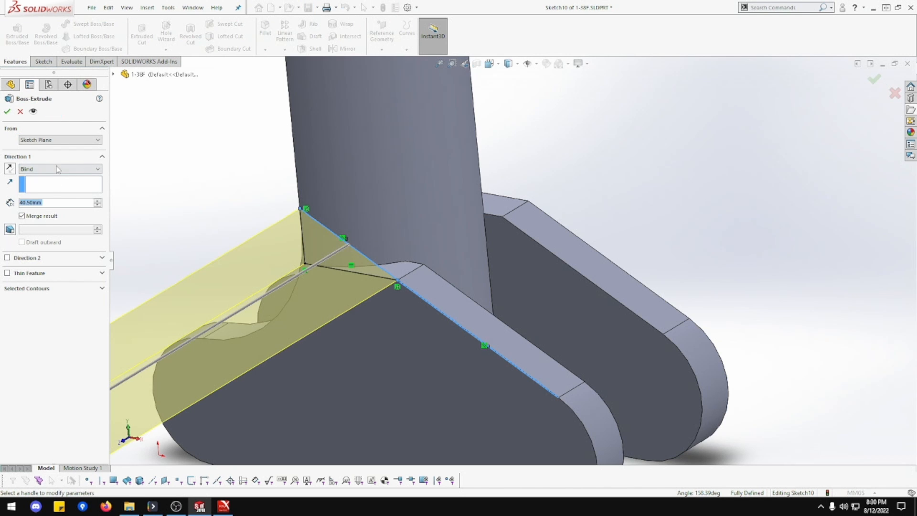
{"action": "left_click", "coordinate": [58, 170]}
{"action": "left_click", "coordinate": [34, 169]}
{"action": "left_click", "coordinate": [11, 168]}
{"action": "left_click", "coordinate": [48, 169]}
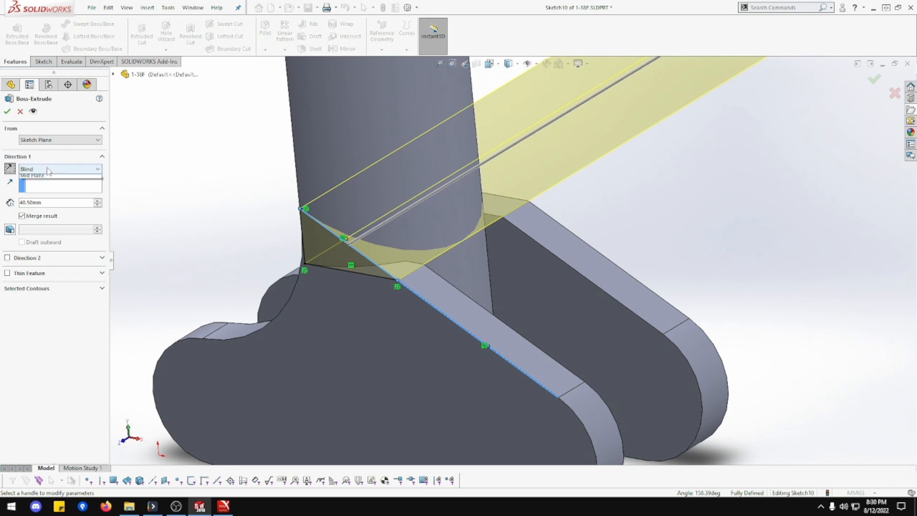
{"action": "left_click", "coordinate": [58, 190]}
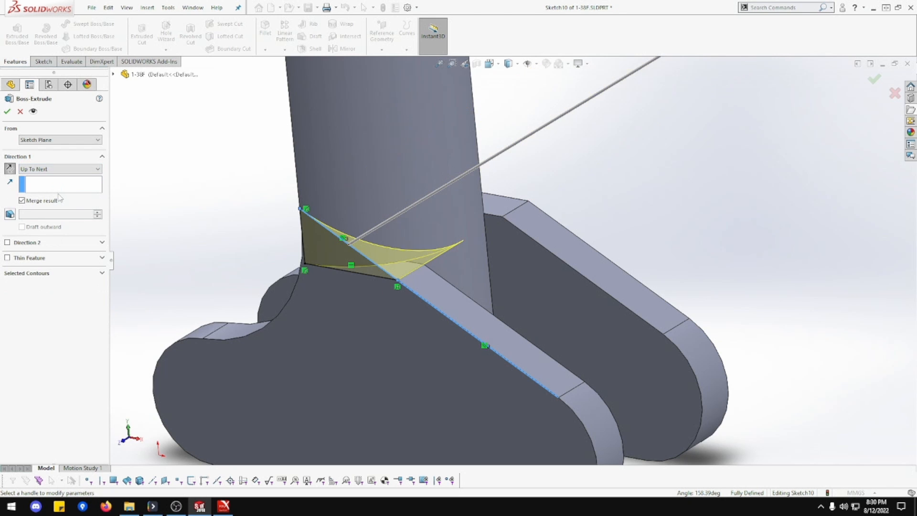
{"action": "mouse_move", "coordinate": [220, 221]}
{"action": "middle_mouse_down"}
{"action": "mouse_move", "coordinate": [324, 254]}
{"action": "mouse_move", "coordinate": [229, 231]}
{"action": "middle_mouse_up"}
{"action": "left_click", "coordinate": [8, 112]}
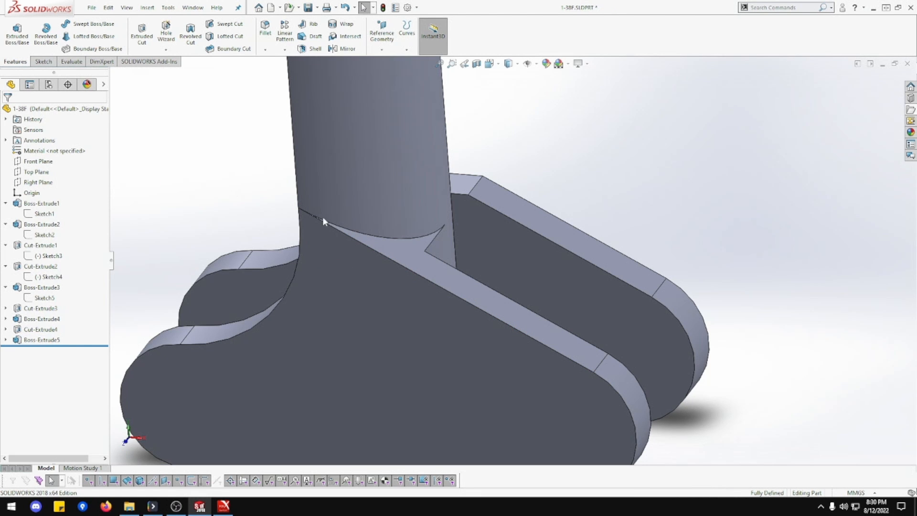
Edit the triangular boss extrusion to end Up To Surface at the near side plate's inner face
{"action": "middle_click_drag", "start_coordinate": [323, 216], "coordinate": [385, 296]}
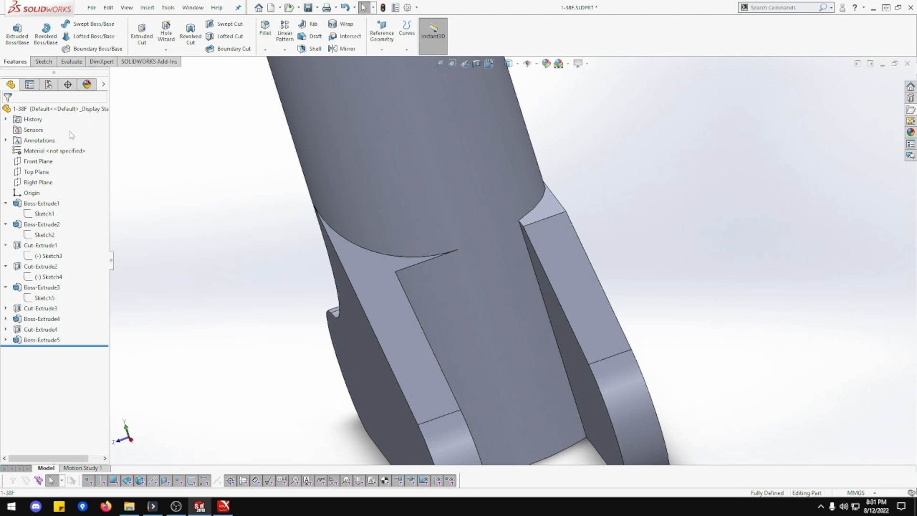
{"action": "left_click", "coordinate": [18, 342]}
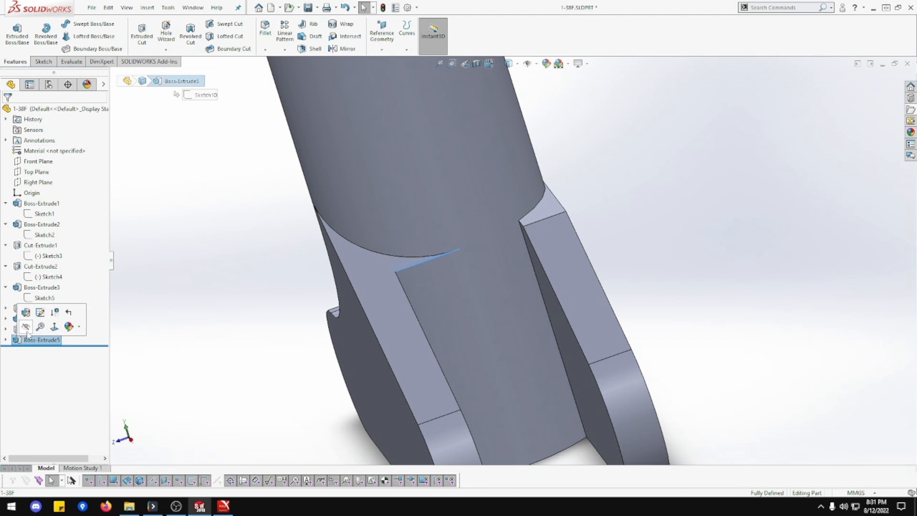
{"action": "left_click", "coordinate": [25, 314]}
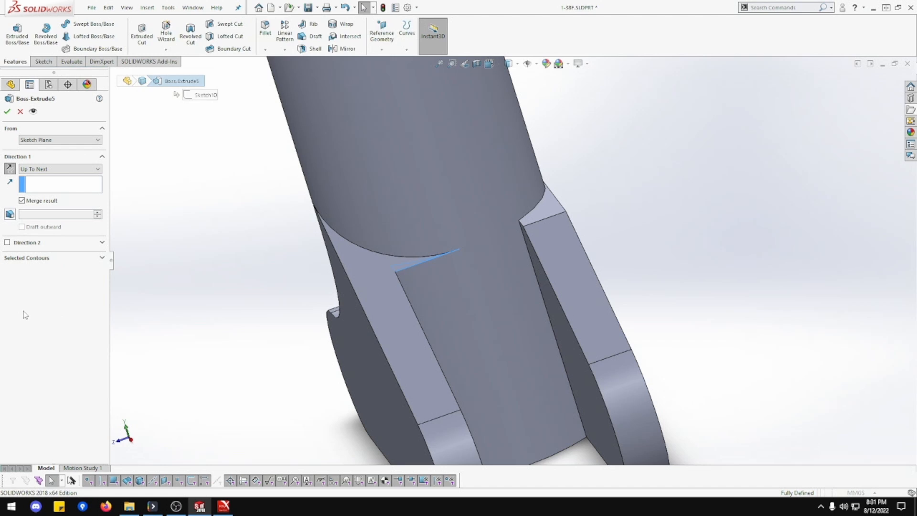
{"action": "left_click", "coordinate": [73, 170]}
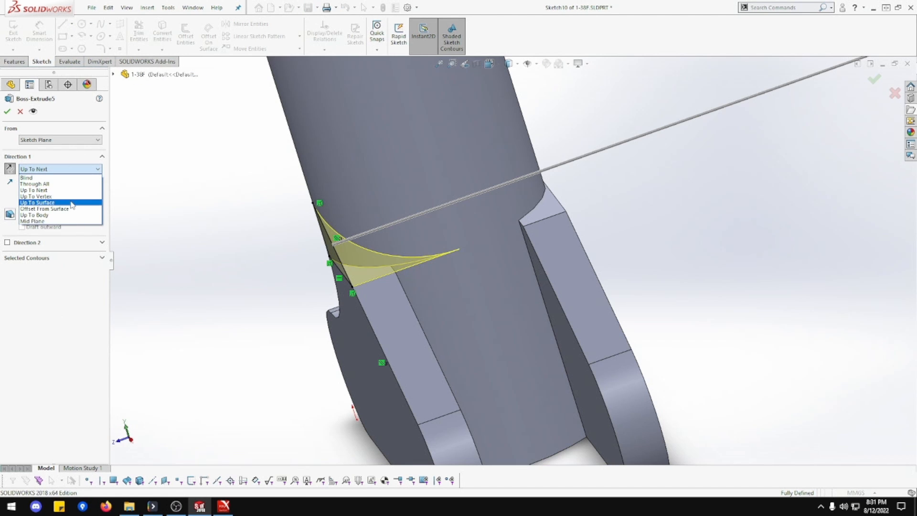
{"action": "left_click", "coordinate": [73, 202]}
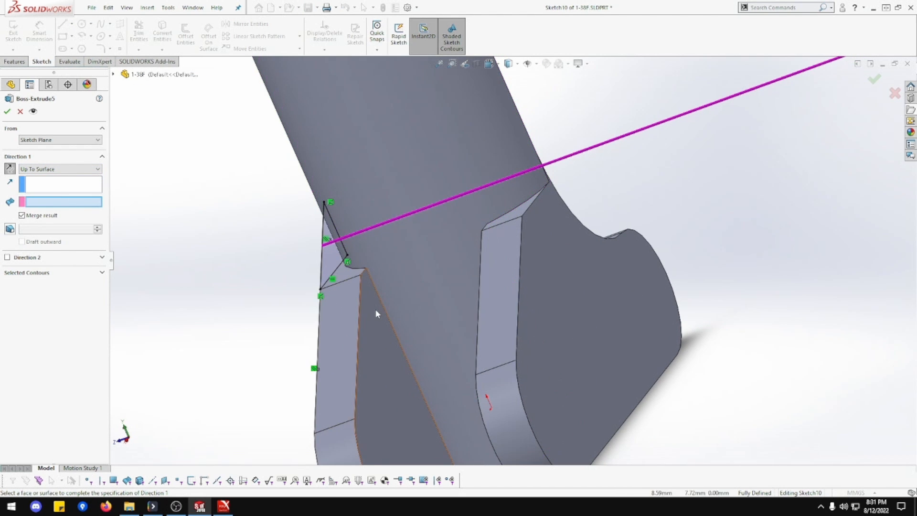
{"action": "left_click", "coordinate": [377, 309]}
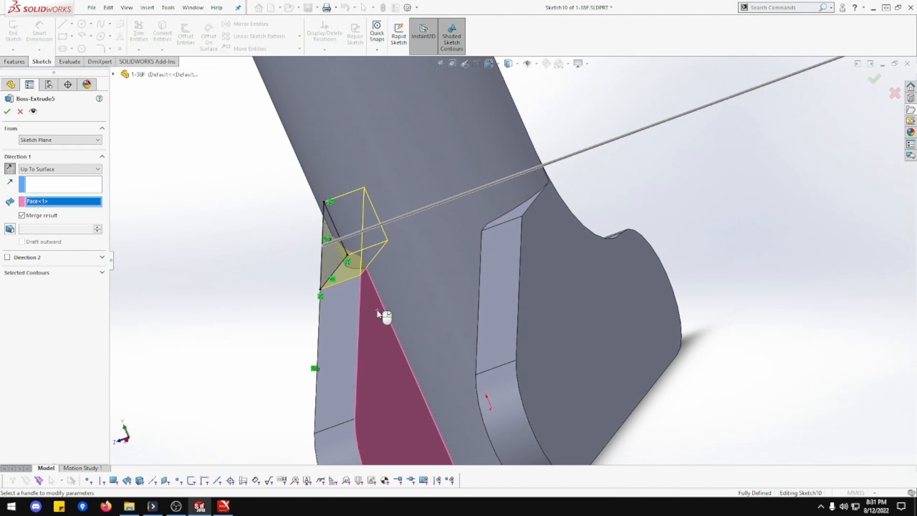
{"action": "left_click", "coordinate": [7, 112]}
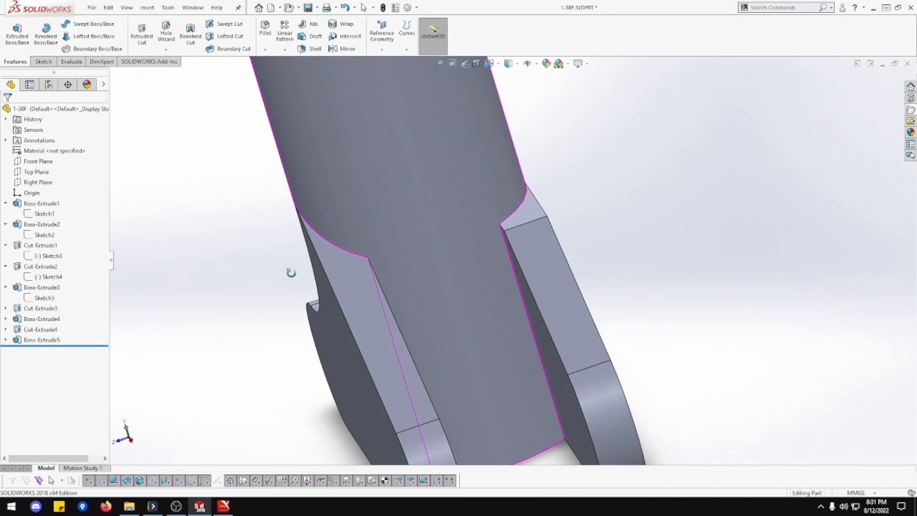
Orient the view normal to the opposite side plate's outer face and start a sketch on it
{"action": "middle_click_drag", "start_coordinate": [290, 273], "coordinate": [328, 268]}
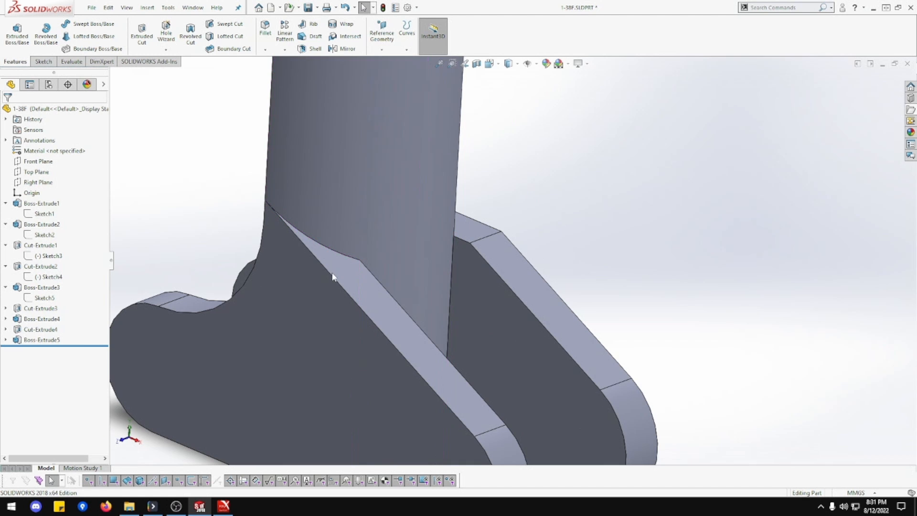
{"action": "middle_click_drag", "start_coordinate": [390, 277], "coordinate": [285, 299]}
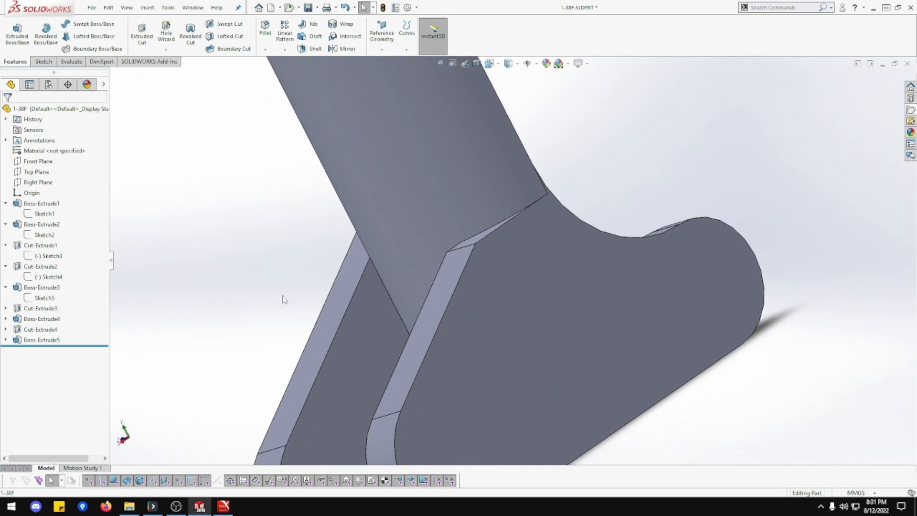
{"action": "right_click", "coordinate": [494, 279]}
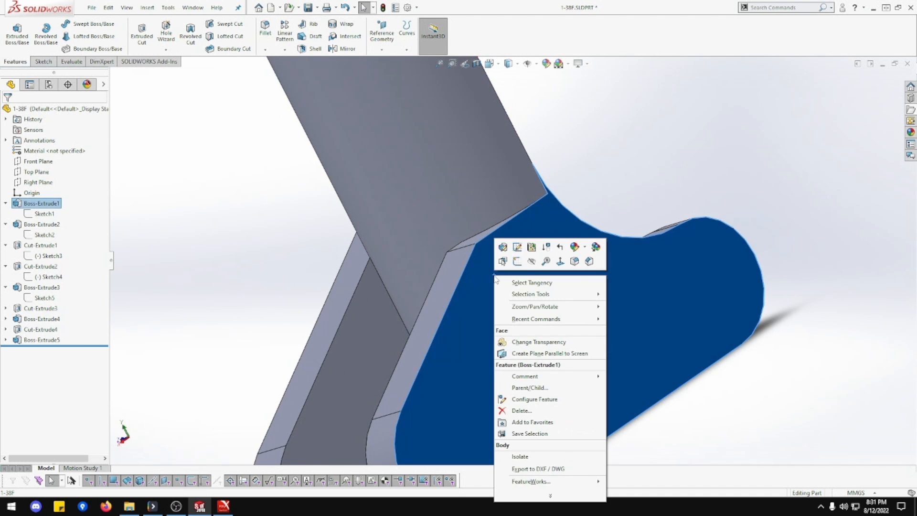
{"action": "left_click", "coordinate": [550, 263]}
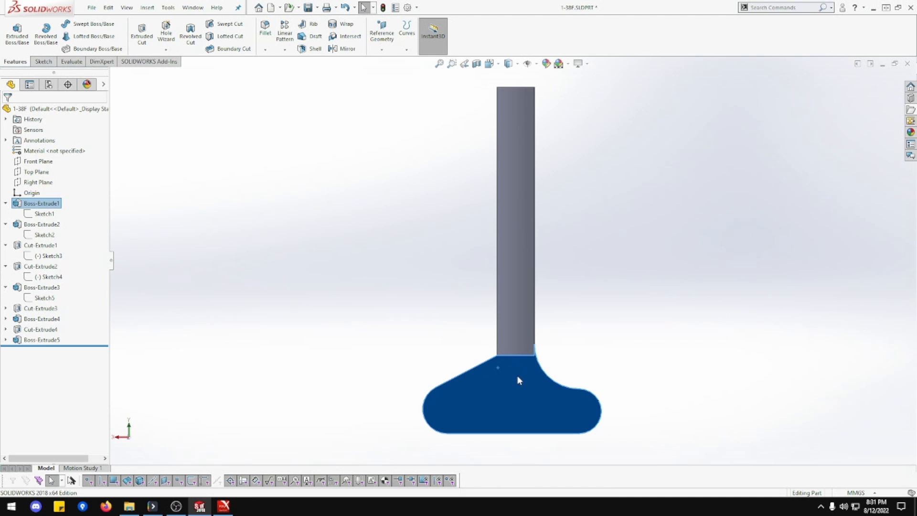
{"action": "scroll", "coordinate": [518, 376], "scroll_direction": "down", "scroll_amount": 3}
{"action": "scroll", "coordinate": [514, 362], "scroll_direction": "down", "scroll_amount": 3}
{"action": "right_click", "coordinate": [508, 316]}
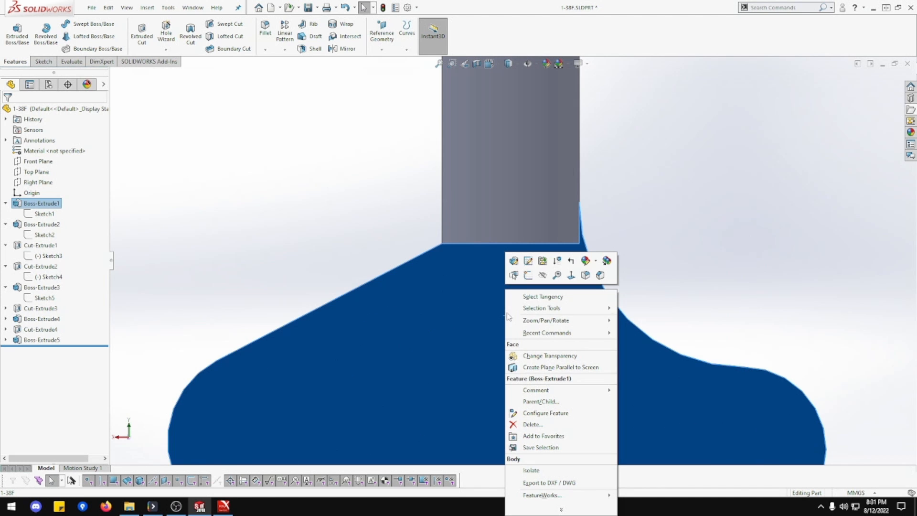
{"action": "left_click", "coordinate": [528, 276]}
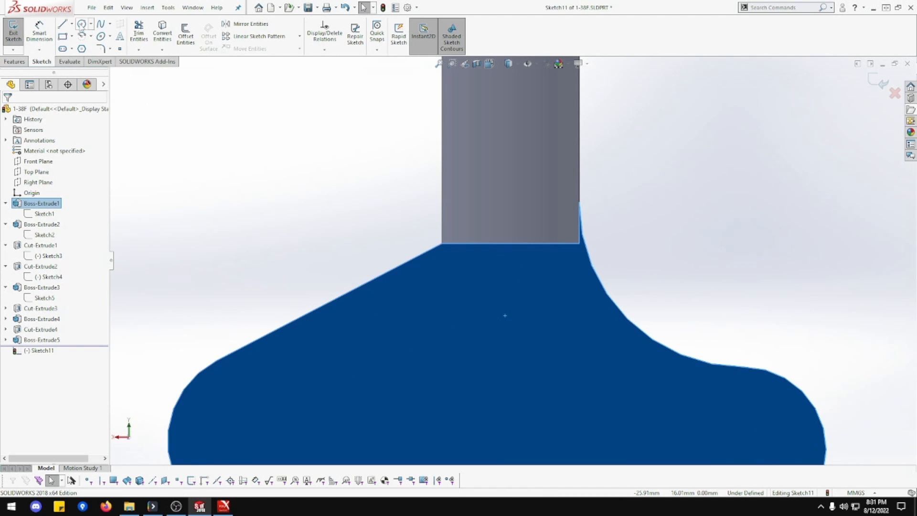
Sketch a closed triangle across the column's base on the side plate, with its slanted side about 6.6 mm long rising from the sloped edge
{"action": "left_click", "coordinate": [61, 24]}
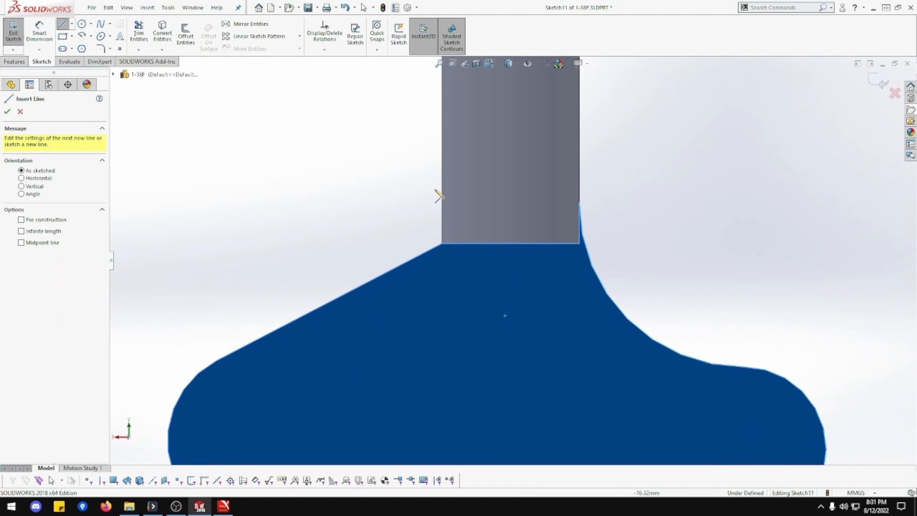
{"action": "left_click", "coordinate": [442, 243]}
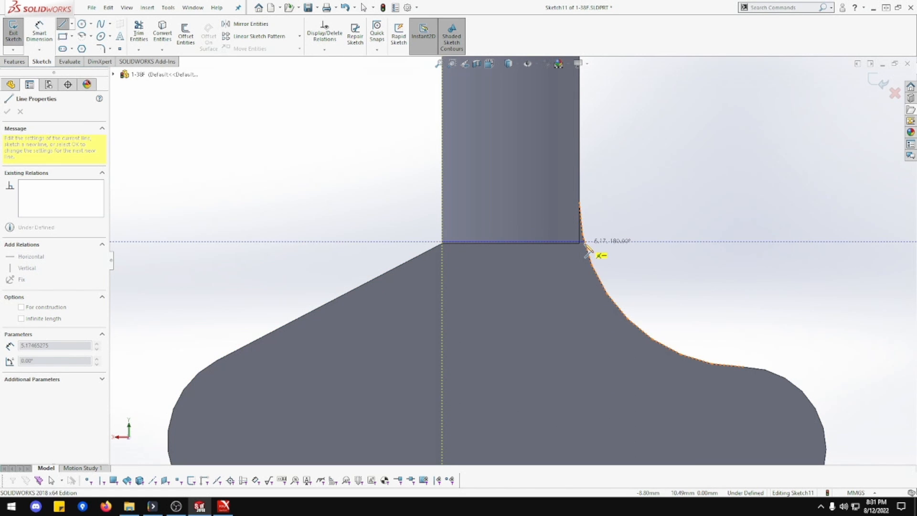
{"action": "left_click", "coordinate": [579, 243]}
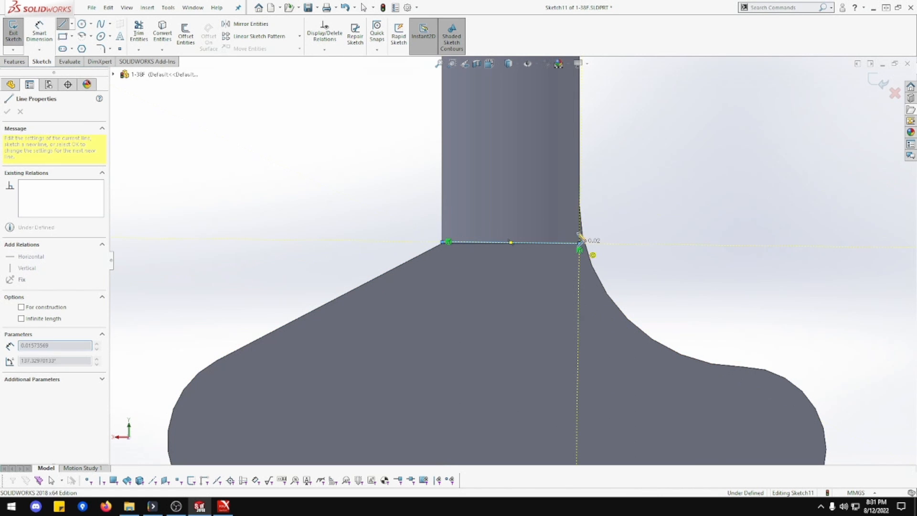
{"action": "left_click", "coordinate": [579, 122]}
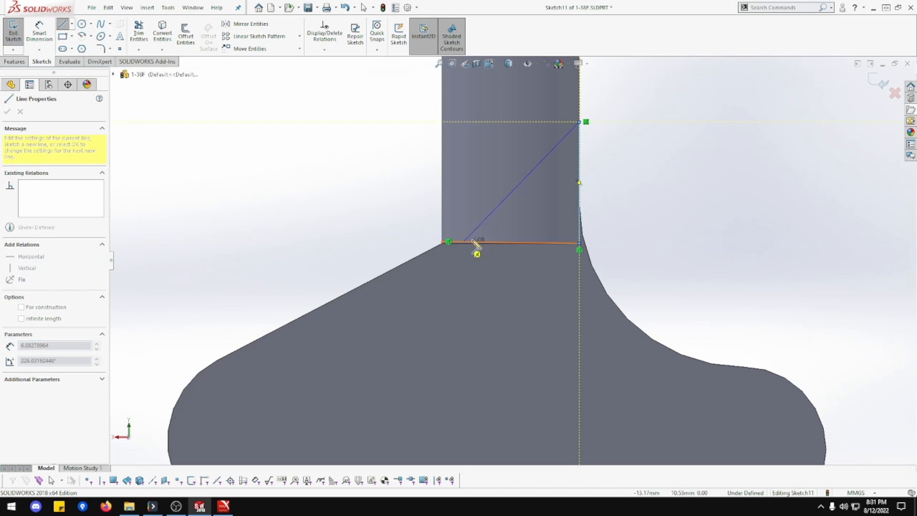
{"action": "left_click", "coordinate": [445, 242]}
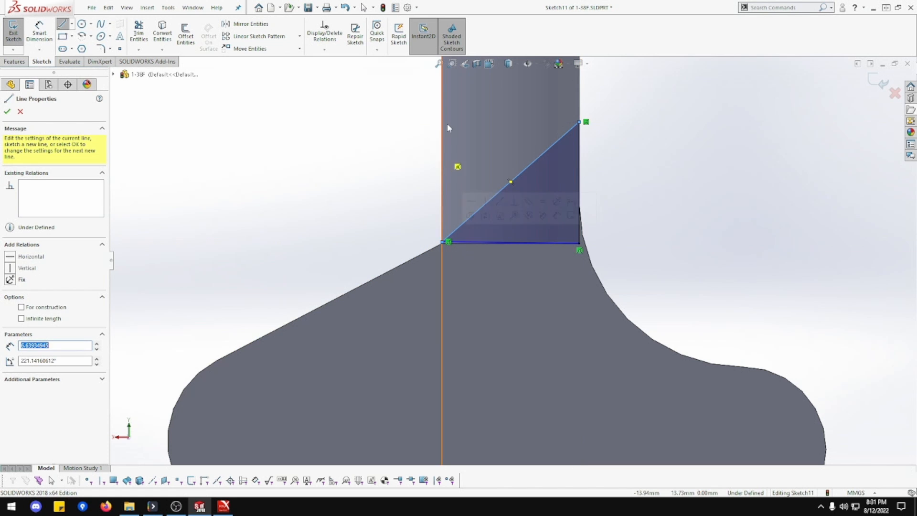
{"action": "key", "text": "Escape"}
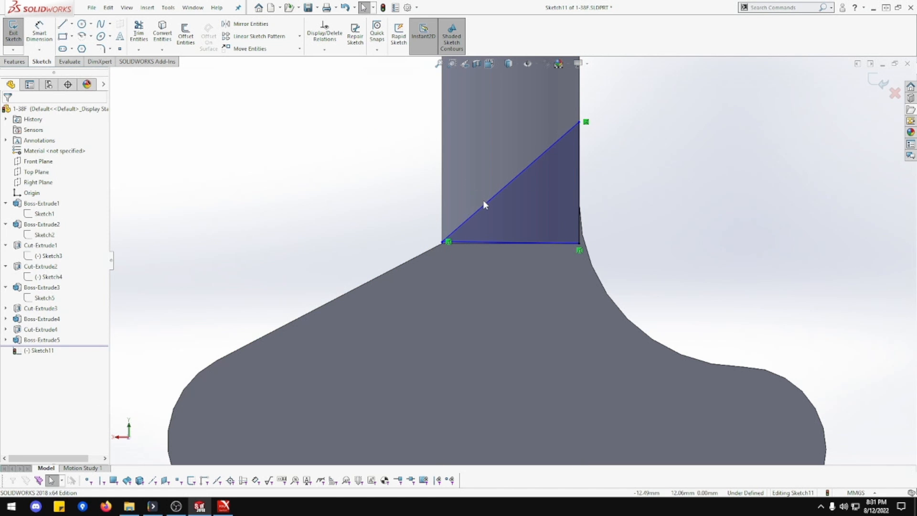
Make the triangle's slanted line parallel to the side plate's sloped edge
{"action": "left_click", "coordinate": [485, 202]}
{"action": "left_click", "coordinate": [419, 256], "text": "ctrl"}
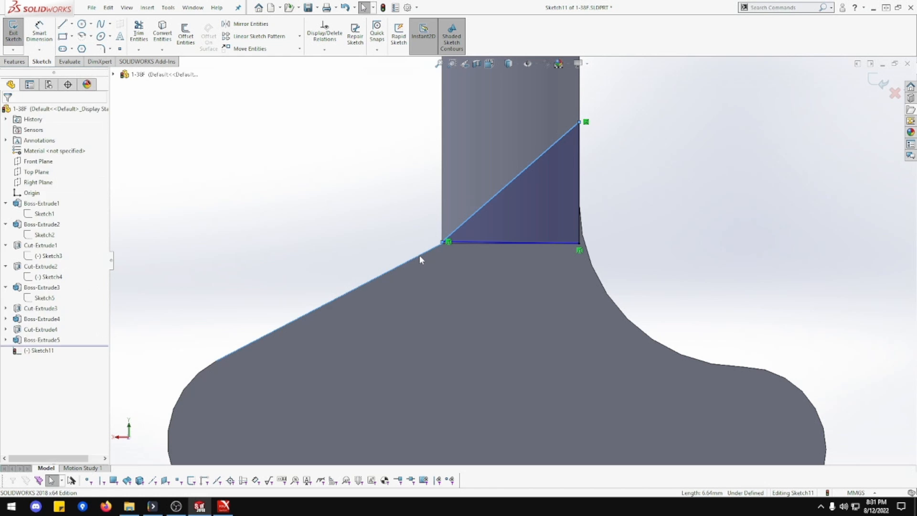
{"action": "left_click", "coordinate": [478, 216]}
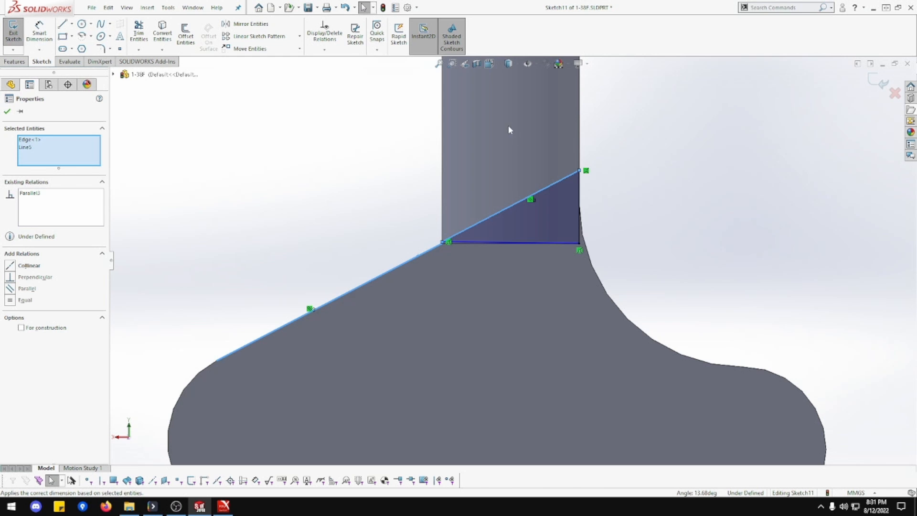
Make the triangle's lower corner on the sloped side coincident with the vertex where the plate's sloped edge meets the column
{"action": "scroll", "coordinate": [464, 239], "scroll_direction": "up", "scroll_amount": 5}
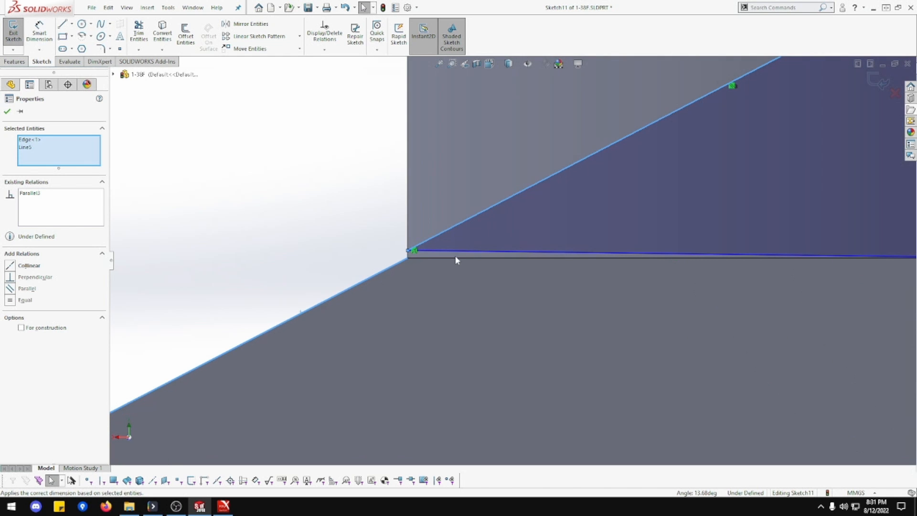
{"action": "left_click", "coordinate": [408, 250]}
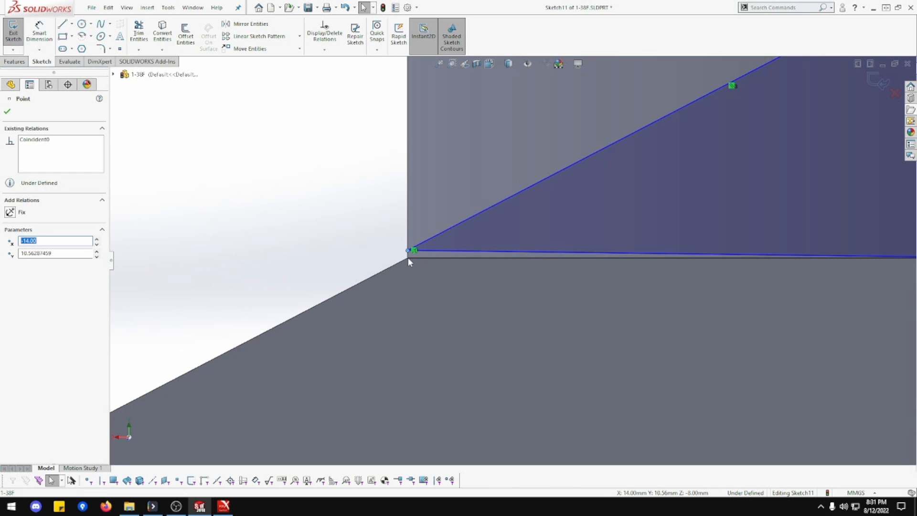
{"action": "left_click", "coordinate": [408, 257], "text": "ctrl"}
{"action": "left_click", "coordinate": [397, 259]}
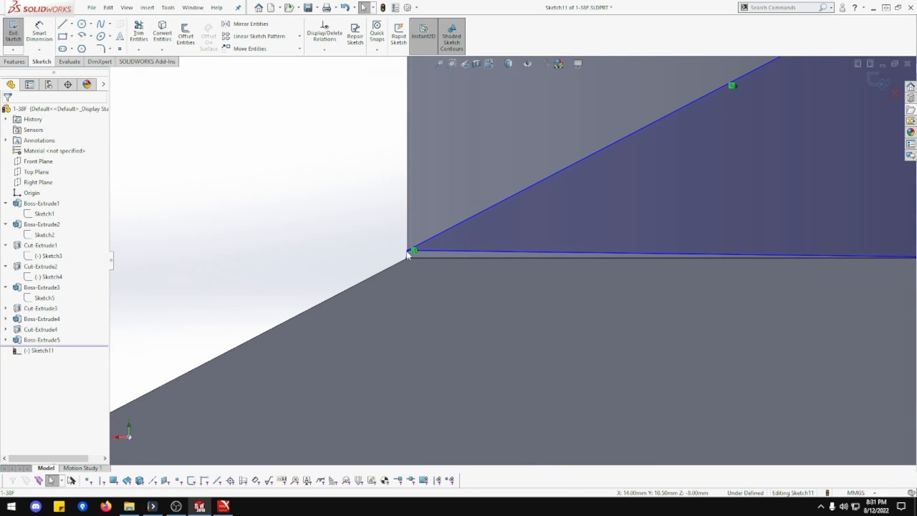
{"action": "left_click", "coordinate": [409, 251]}
{"action": "left_click", "coordinate": [408, 258], "text": "ctrl"}
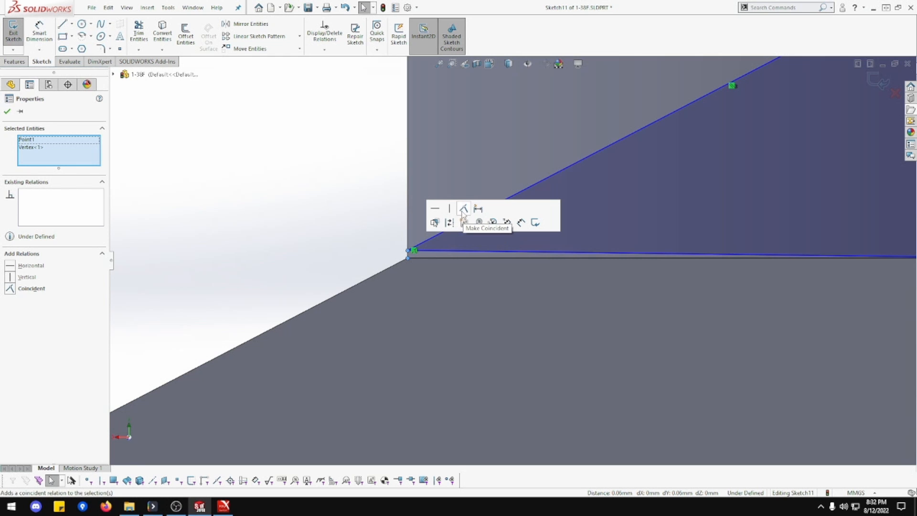
{"action": "left_click", "coordinate": [463, 208]}
{"action": "scroll", "coordinate": [468, 261], "scroll_direction": "up", "scroll_amount": 3}
{"action": "scroll", "coordinate": [692, 278], "scroll_direction": "down", "scroll_amount": 3}
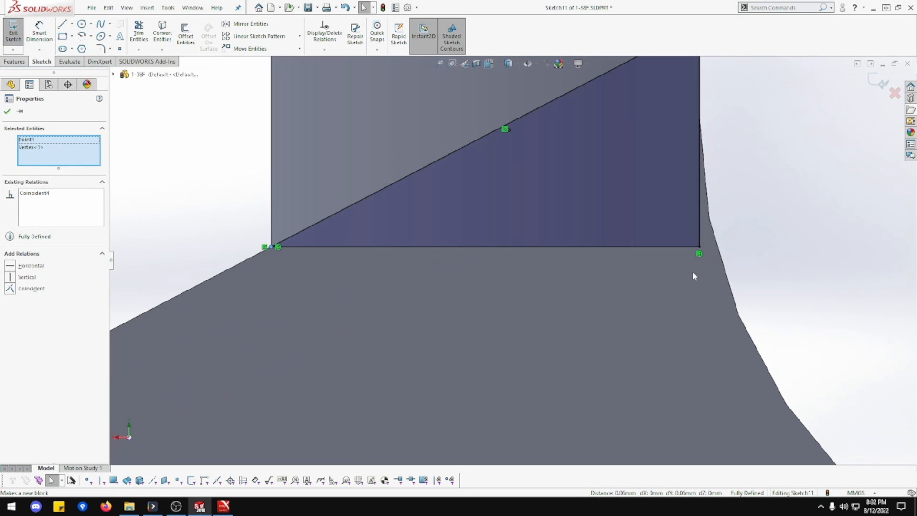
Extrude the triangle as a merged boss in the reversed direction with the Up To Surface end condition, ending at the side plate's inner face
{"action": "scroll", "coordinate": [695, 270], "scroll_direction": "up", "scroll_amount": 3}
{"action": "mouse_move", "coordinate": [696, 270]}
{"action": "middle_mouse_down"}
{"action": "mouse_move", "coordinate": [657, 272]}
{"action": "mouse_move", "coordinate": [702, 266]}
{"action": "mouse_move", "coordinate": [754, 233]}
{"action": "middle_mouse_up"}
{"action": "mouse_move", "coordinate": [257, 202]}
{"action": "middle_mouse_down"}
{"action": "mouse_move", "coordinate": [354, 222]}
{"action": "mouse_move", "coordinate": [280, 206]}
{"action": "middle_mouse_up"}
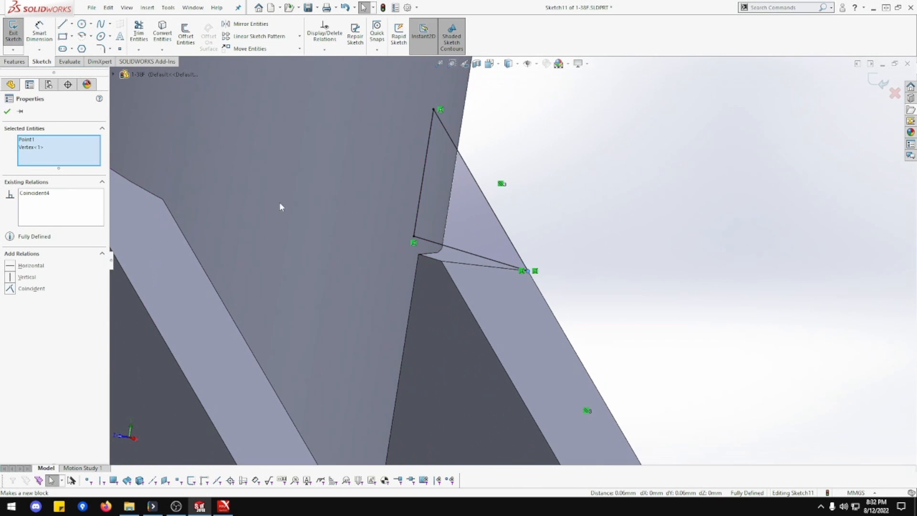
{"action": "left_click", "coordinate": [15, 61]}
{"action": "left_click", "coordinate": [17, 34]}
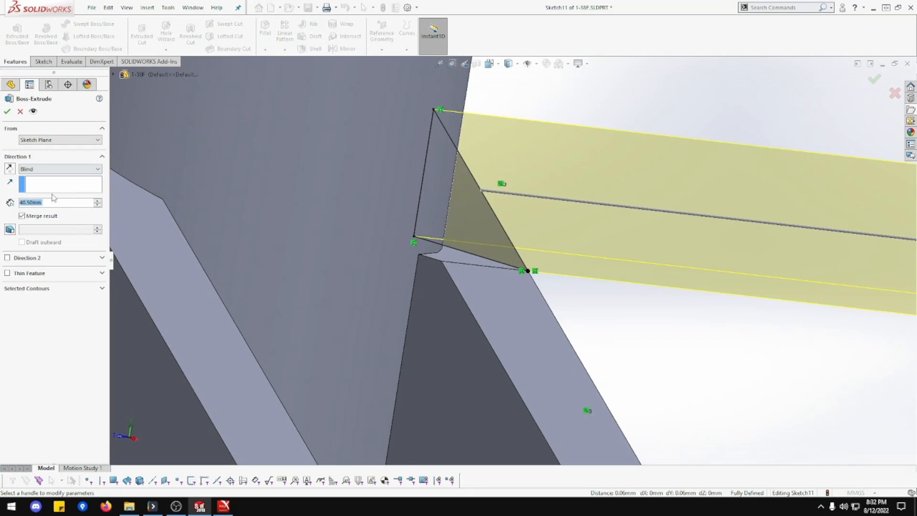
{"action": "left_click", "coordinate": [60, 168]}
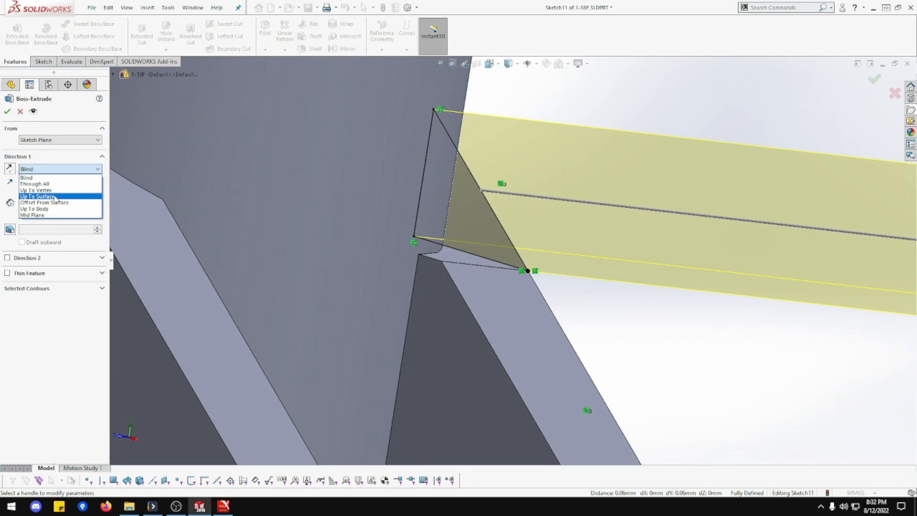
{"action": "left_click", "coordinate": [43, 197]}
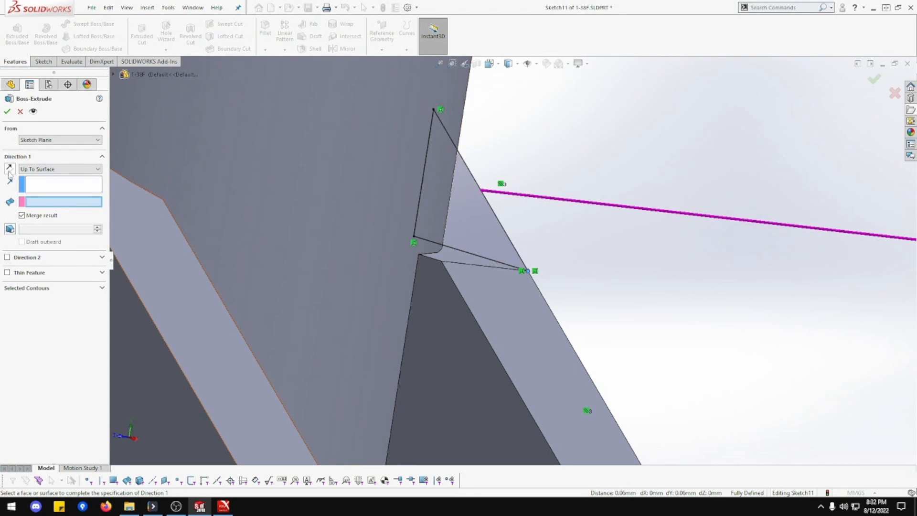
{"action": "left_click", "coordinate": [438, 303]}
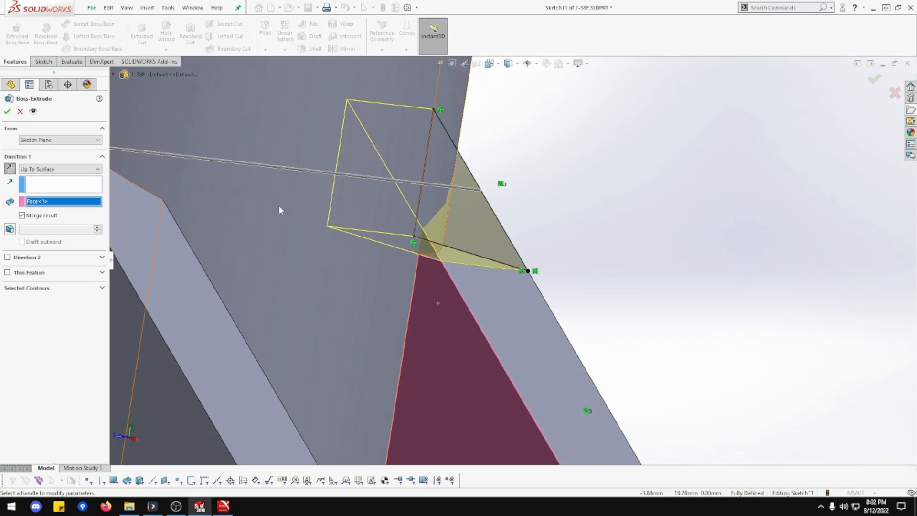
{"action": "left_click", "coordinate": [7, 113]}
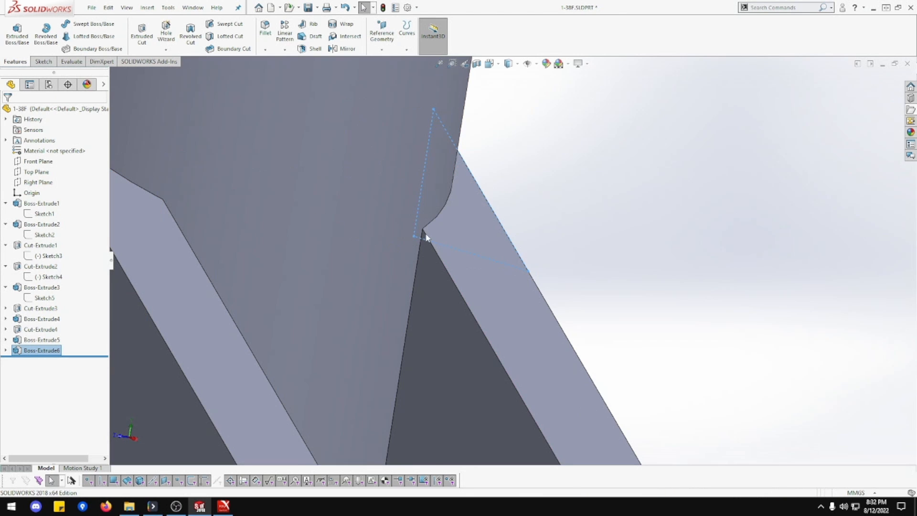
Fillet the two curved edges where the column meets the side plates' sloped top faces with a 1 mm radius
{"action": "left_click", "coordinate": [564, 265]}
{"action": "middle_click_drag", "start_coordinate": [530, 258], "coordinate": [535, 296]}
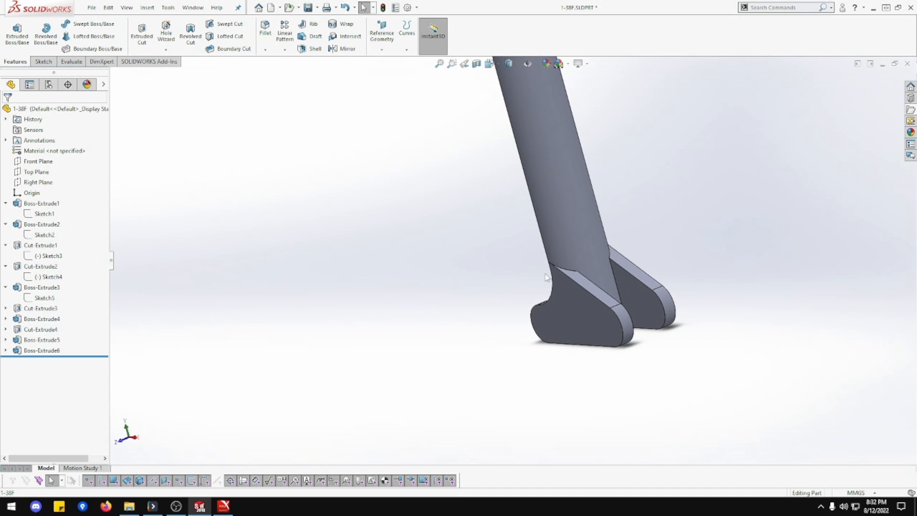
{"action": "scroll", "coordinate": [601, 251], "scroll_direction": "down", "scroll_amount": 2}
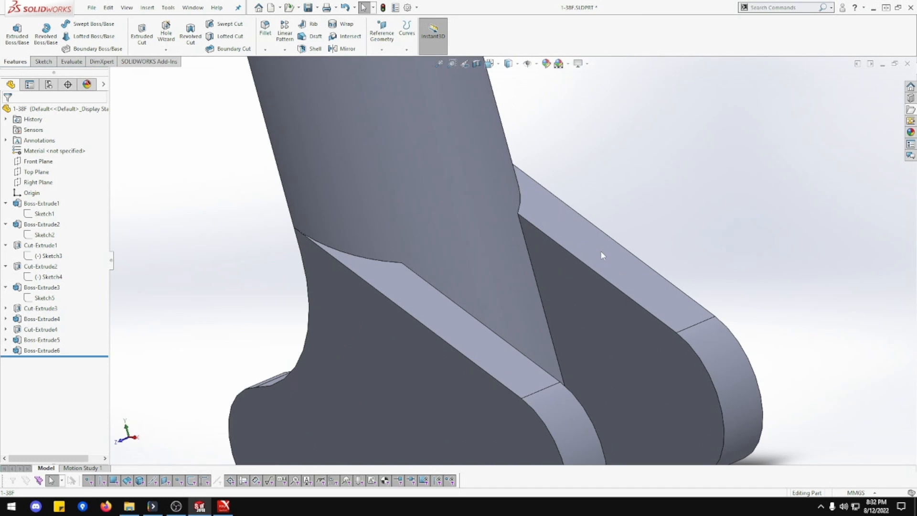
{"action": "scroll", "coordinate": [584, 241], "scroll_direction": "down", "scroll_amount": 3}
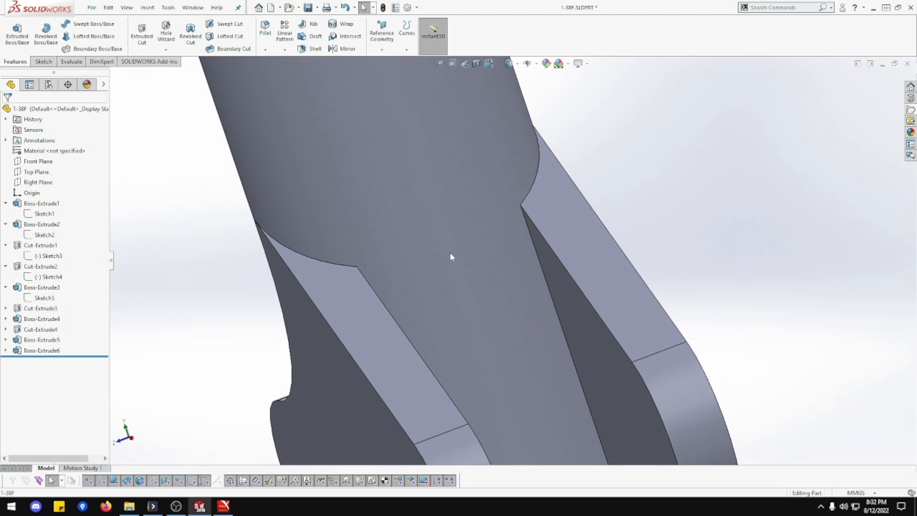
{"action": "scroll", "coordinate": [450, 253], "scroll_direction": "up", "scroll_amount": 1}
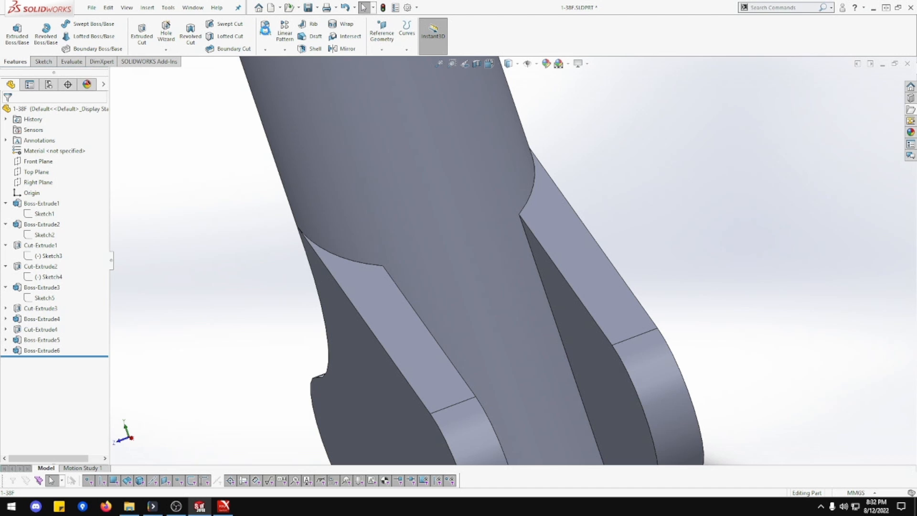
{"action": "left_click", "coordinate": [265, 29]}
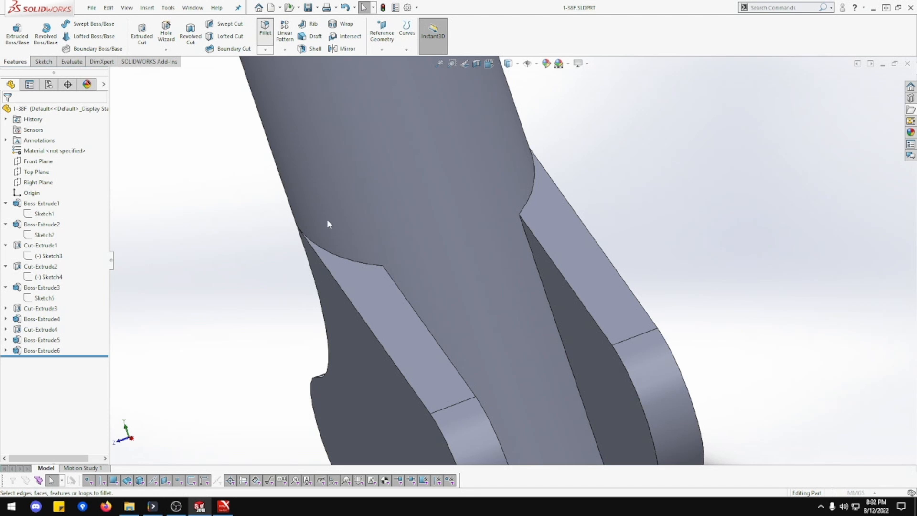
{"action": "left_click", "coordinate": [337, 258]}
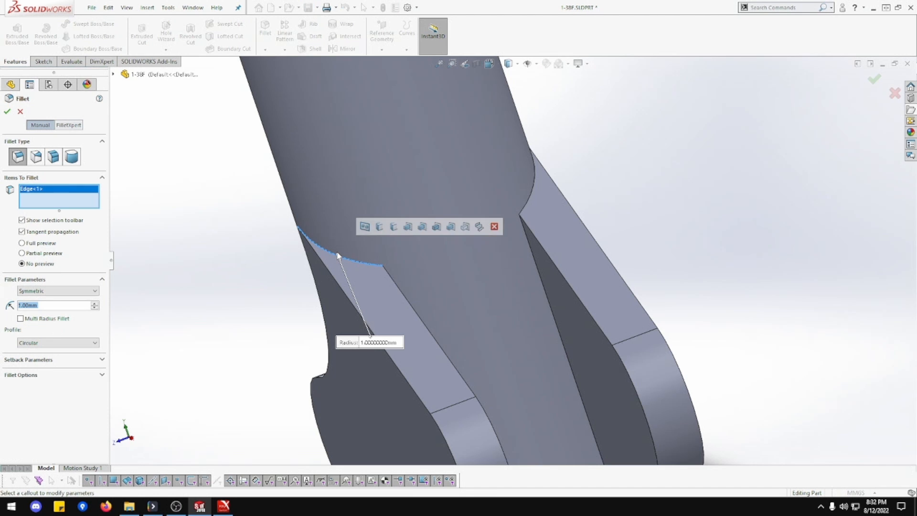
{"action": "left_click", "coordinate": [526, 210]}
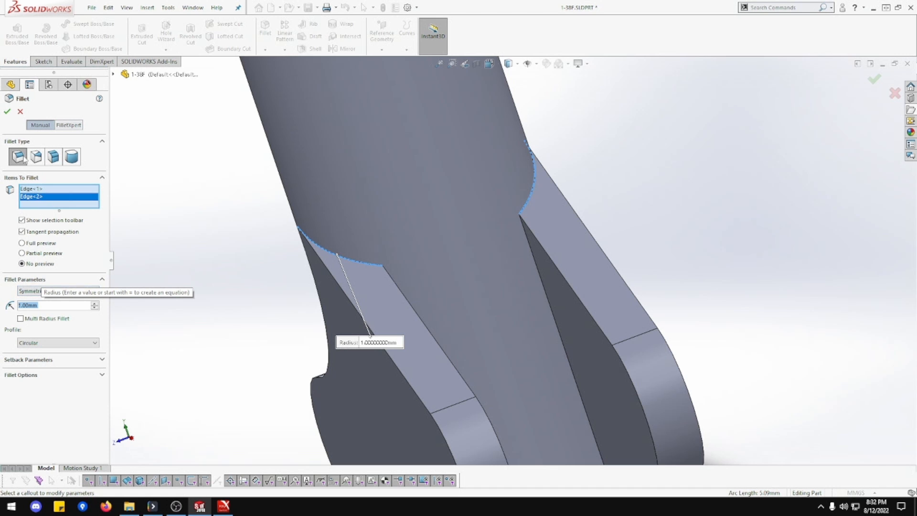
{"action": "left_click", "coordinate": [7, 112]}
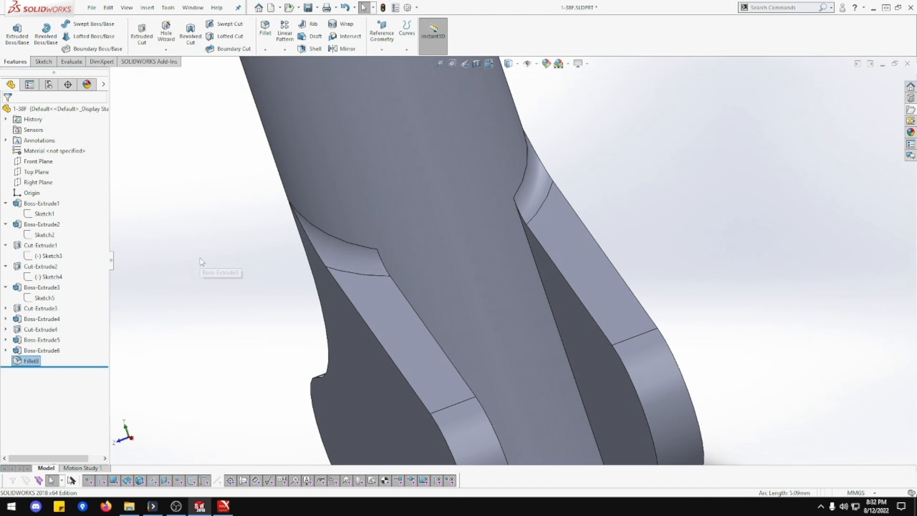
Orient the view normal to the side plate's outer face and start a sketch on it
{"action": "middle_click_drag", "start_coordinate": [212, 257], "coordinate": [354, 285]}
{"action": "scroll", "coordinate": [239, 271], "scroll_direction": "up", "scroll_amount": 3}
{"action": "scroll", "coordinate": [473, 355], "scroll_direction": "down", "scroll_amount": 5}
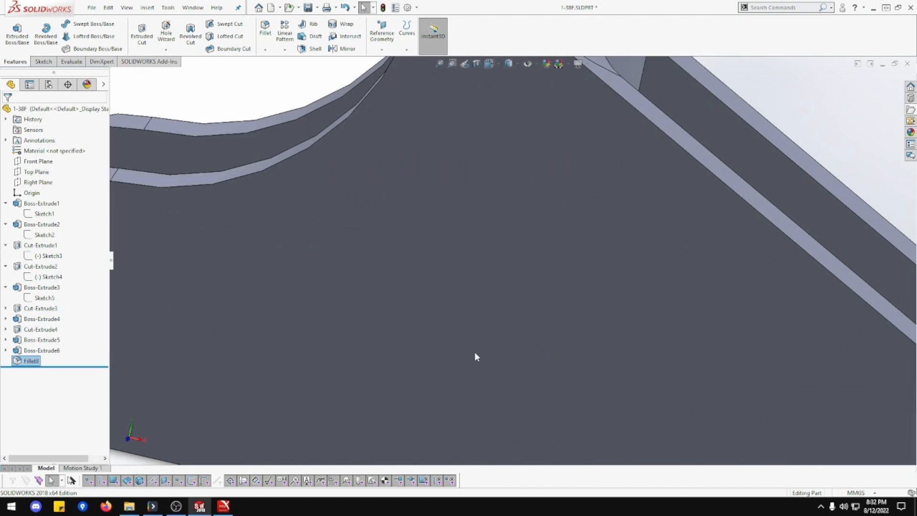
{"action": "scroll", "coordinate": [511, 344], "scroll_direction": "up", "scroll_amount": 8}
{"action": "scroll", "coordinate": [534, 291], "scroll_direction": "up", "scroll_amount": 3}
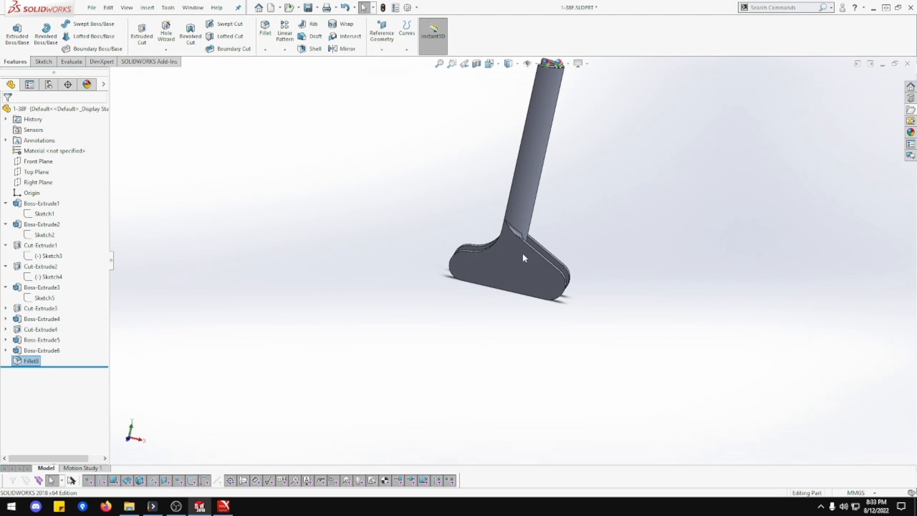
{"action": "scroll", "coordinate": [523, 256], "scroll_direction": "down", "scroll_amount": 2}
{"action": "right_click", "coordinate": [513, 283]}
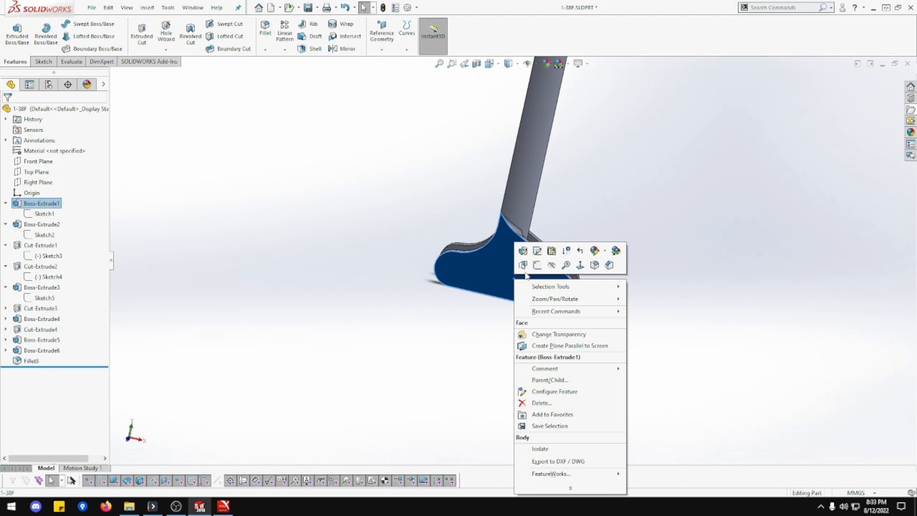
{"action": "left_click", "coordinate": [581, 266]}
{"action": "scroll", "coordinate": [534, 438], "scroll_direction": "down", "scroll_amount": 4}
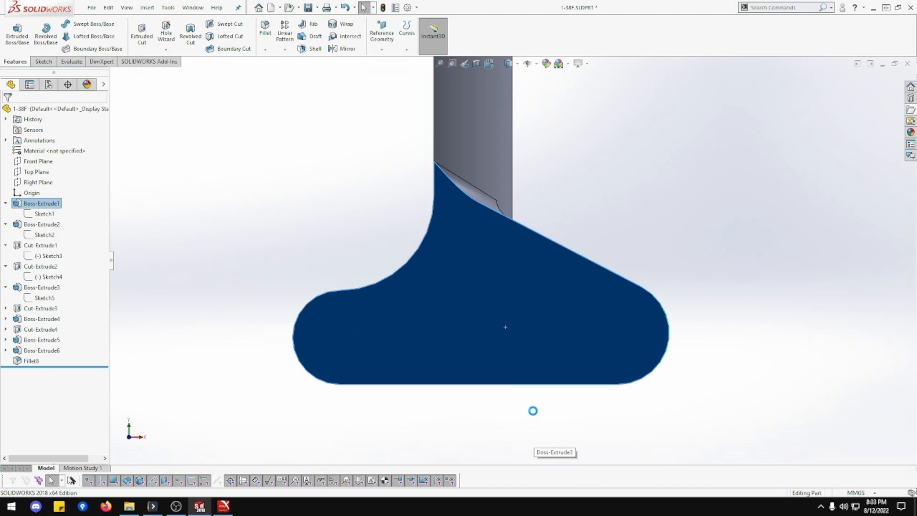
{"action": "right_click", "coordinate": [440, 339]}
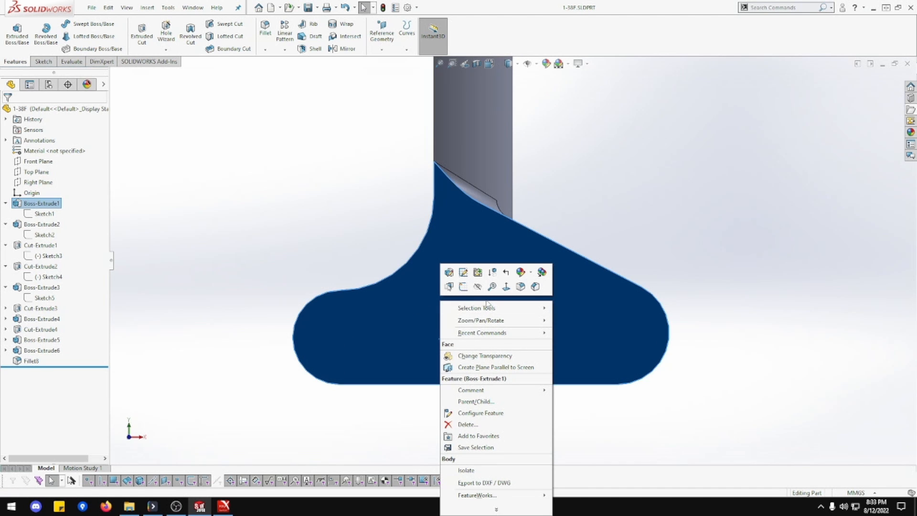
{"action": "left_click", "coordinate": [463, 288]}
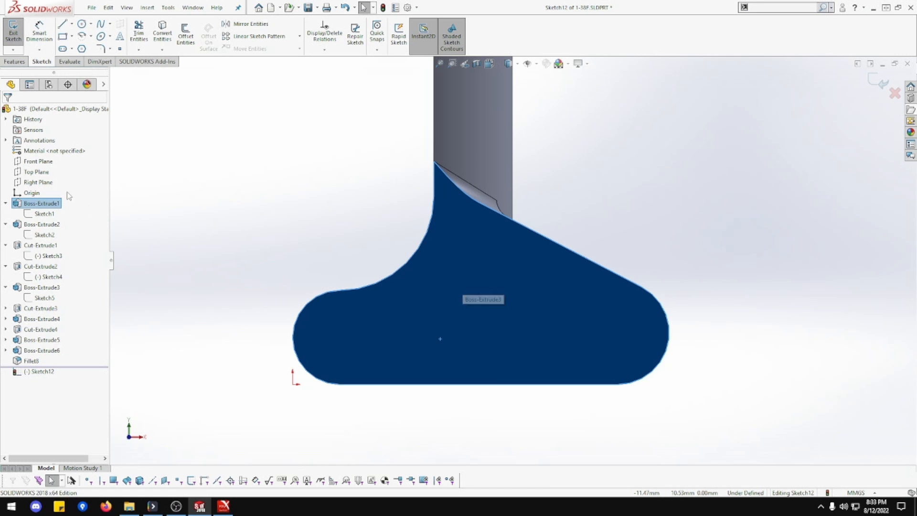
Sketch two circles concentric with the side plate's rounded ends, about 2.9 mm and 3.5 mm in diameter
{"action": "left_click", "coordinate": [82, 23]}
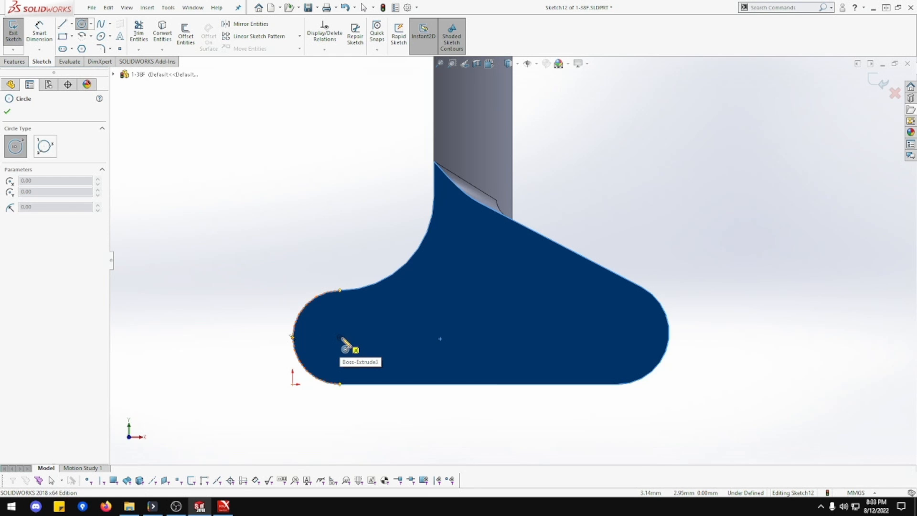
{"action": "left_click_drag", "start_coordinate": [340, 337], "coordinate": [357, 354]}
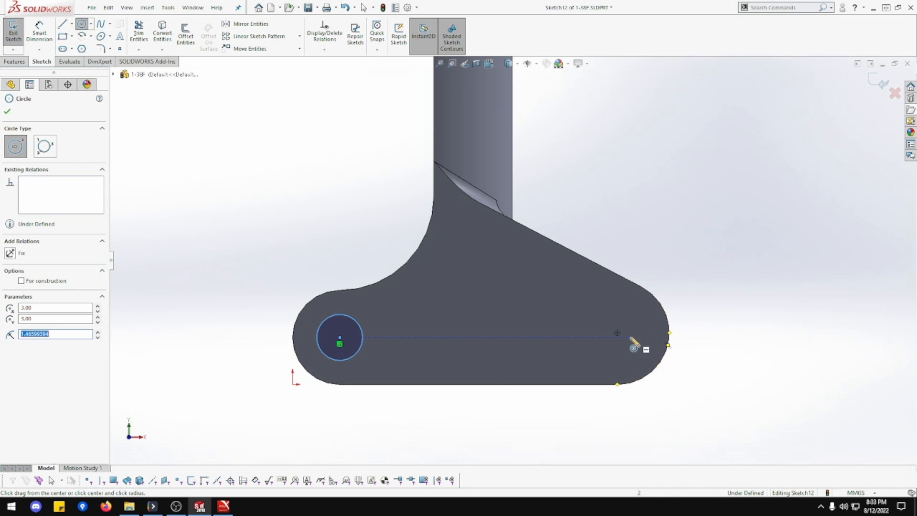
{"action": "left_click_drag", "start_coordinate": [617, 333], "coordinate": [644, 347]}
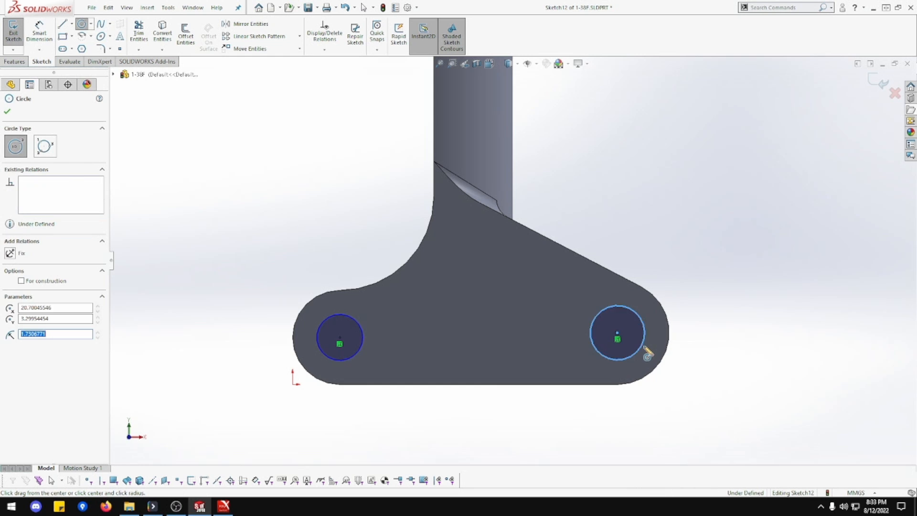
Dimension the circle at the side plate's rounded end nearest the origin to a 3 mm diameter
{"action": "left_click", "coordinate": [40, 31]}
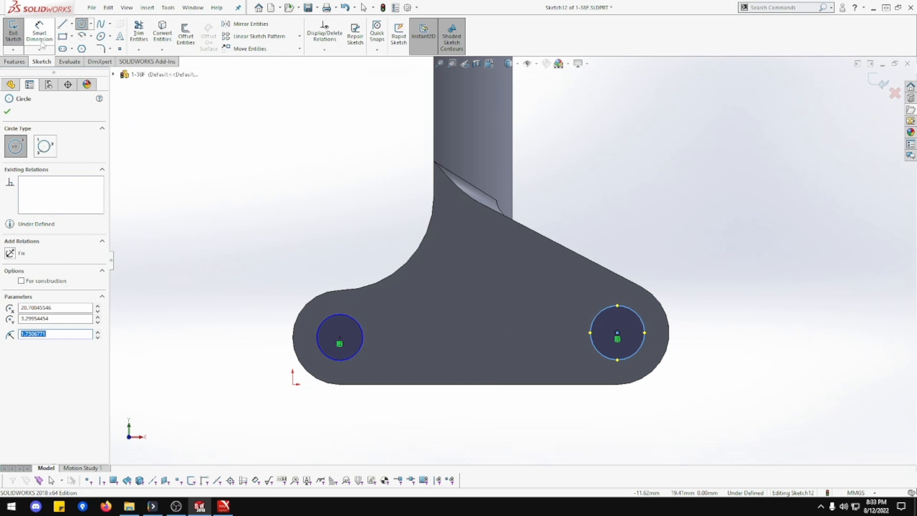
{"action": "left_click", "coordinate": [344, 319]}
{"action": "left_click", "coordinate": [231, 238]}
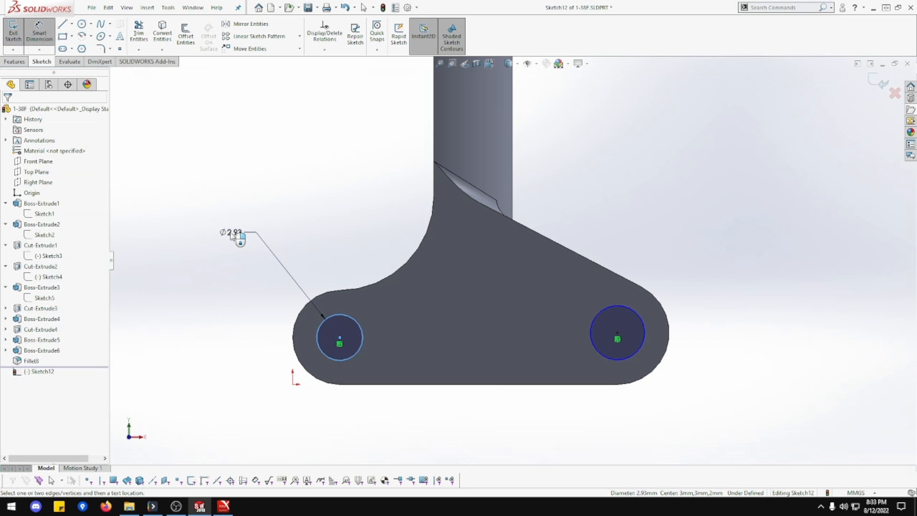
{"action": "type", "text": "3.00mm"}
{"action": "key", "text": "Return"}
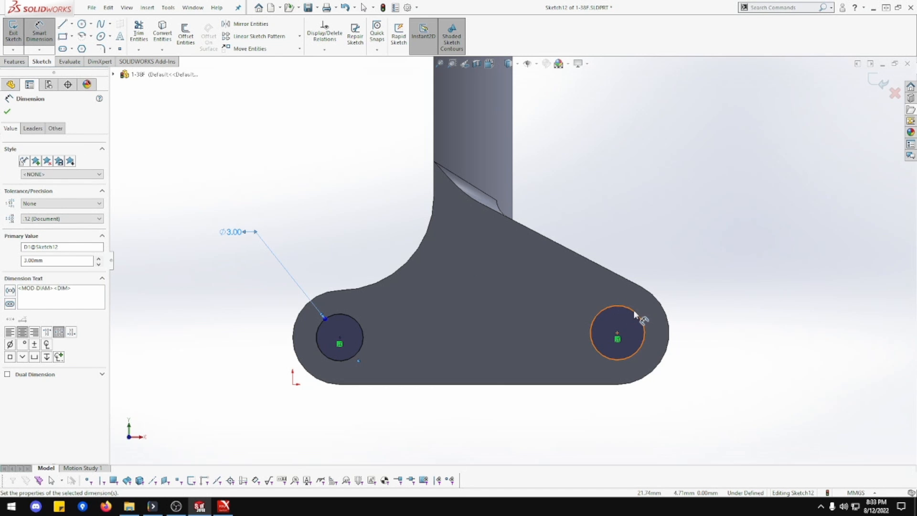
Dimension the circle at the end below the plate's sloped edge to a 3 mm diameter
{"action": "left_click", "coordinate": [636, 314]}
{"action": "left_click", "coordinate": [725, 267]}
{"action": "type", "text": "3542"}
{"action": "key", "text": "Return"}
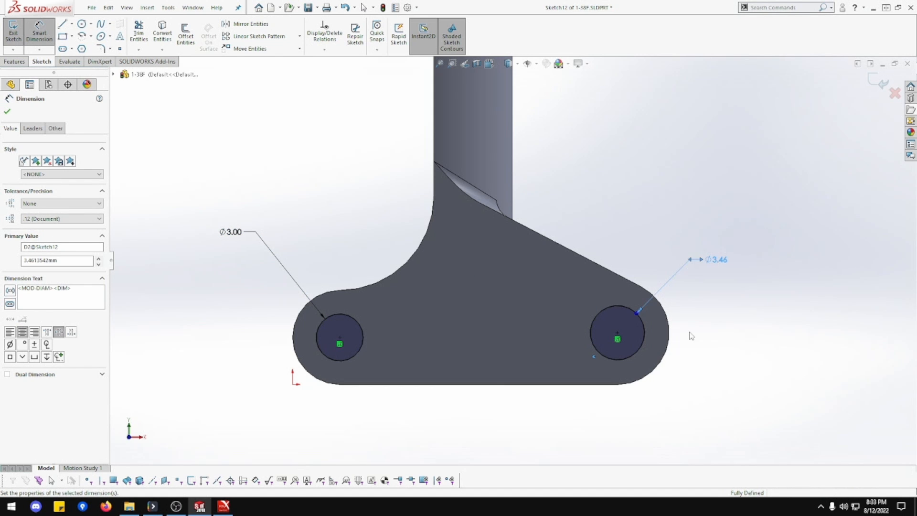
{"action": "key", "text": "Escape"}
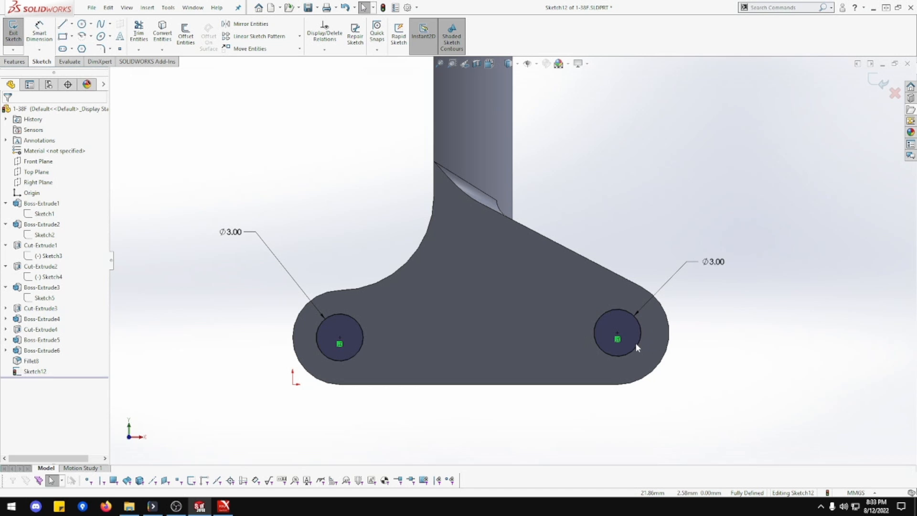
{"action": "left_click", "coordinate": [638, 340]}
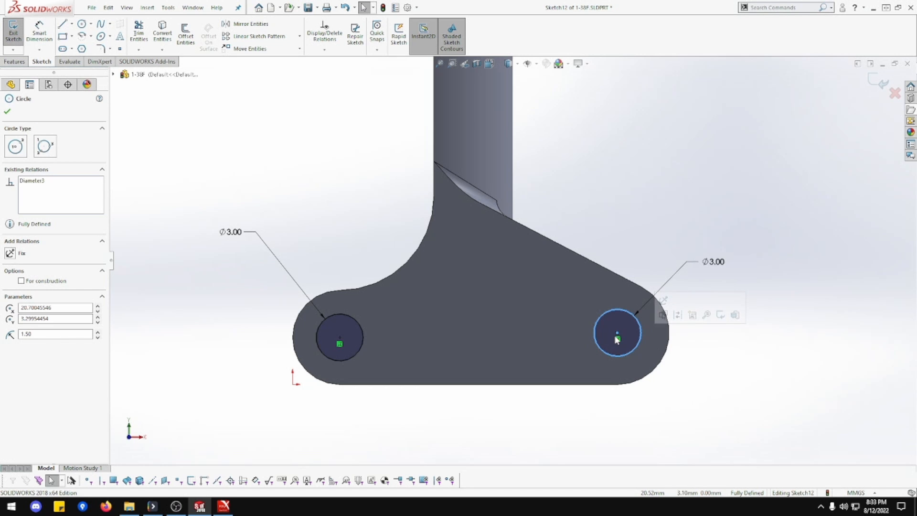
{"action": "left_click", "coordinate": [653, 380]}
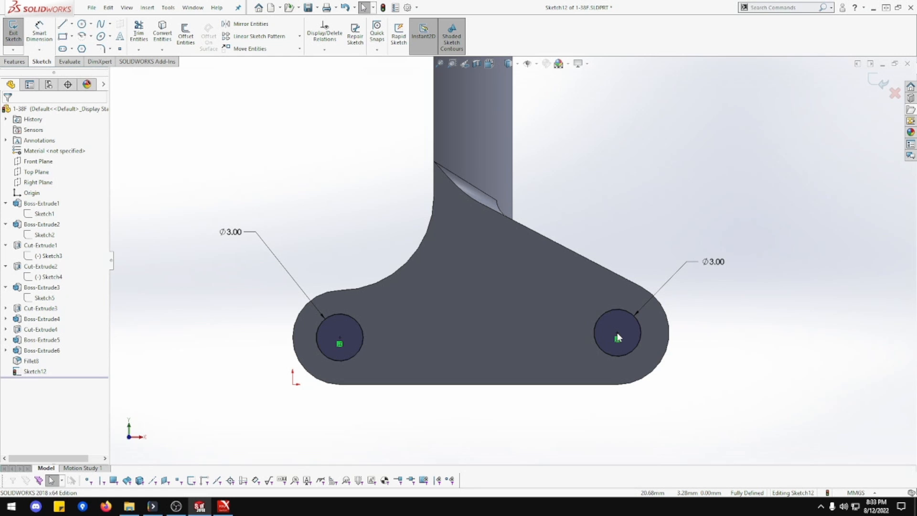
Cut both circles through the side plates with an Extruded Cut using the Through All end condition
{"action": "mouse_move", "coordinate": [492, 318]}
{"action": "middle_mouse_down"}
{"action": "mouse_move", "coordinate": [518, 318]}
{"action": "mouse_move", "coordinate": [485, 316]}
{"action": "middle_mouse_up"}
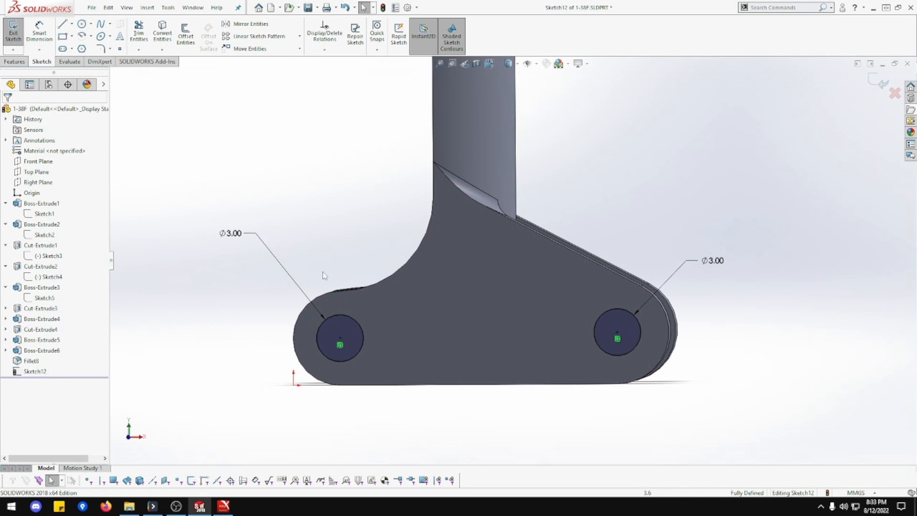
{"action": "left_click", "coordinate": [15, 61]}
{"action": "left_click", "coordinate": [142, 34]}
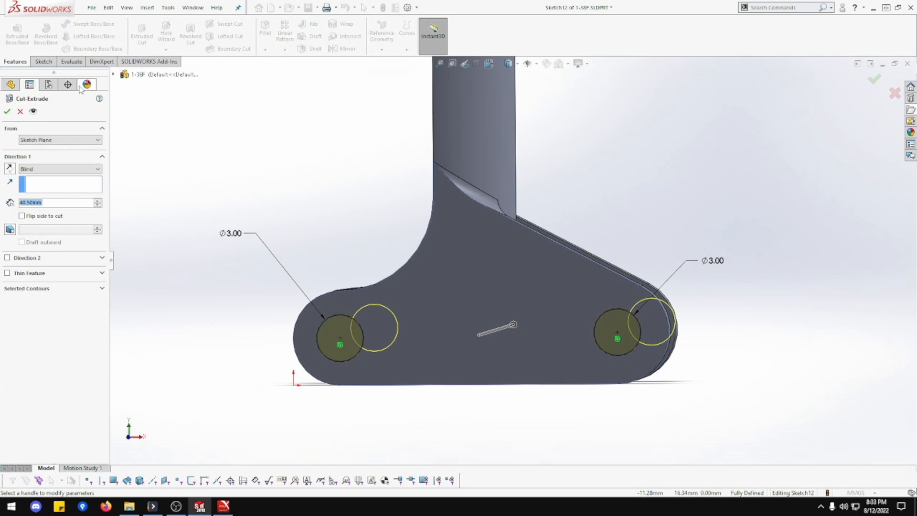
{"action": "left_click", "coordinate": [54, 170]}
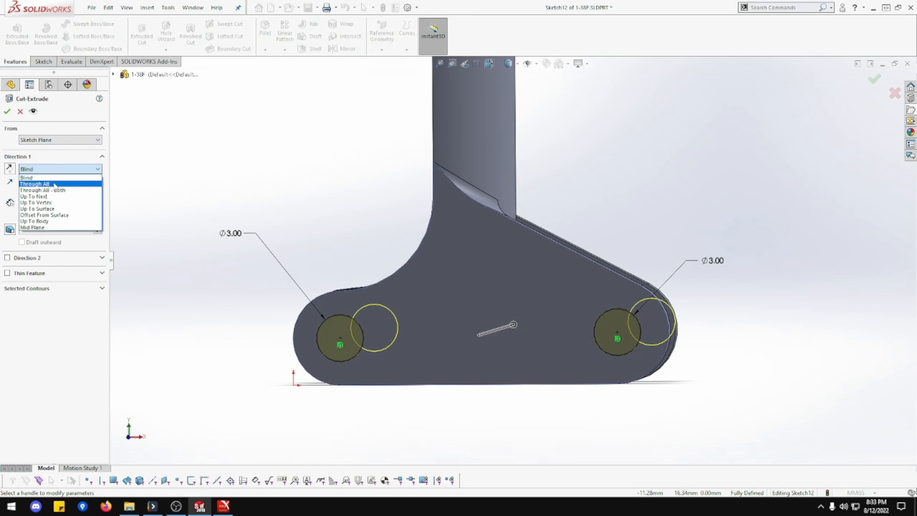
{"action": "left_click", "coordinate": [56, 184]}
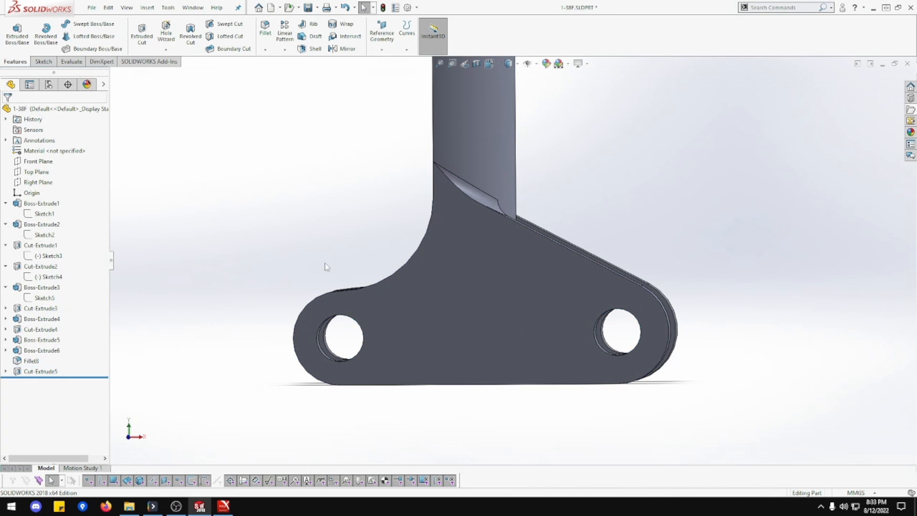
Examine the opposite side plate in a normal view with hidden lines visible
{"action": "middle_click_drag", "start_coordinate": [325, 265], "coordinate": [425, 319]}
{"action": "right_click", "coordinate": [420, 310]}
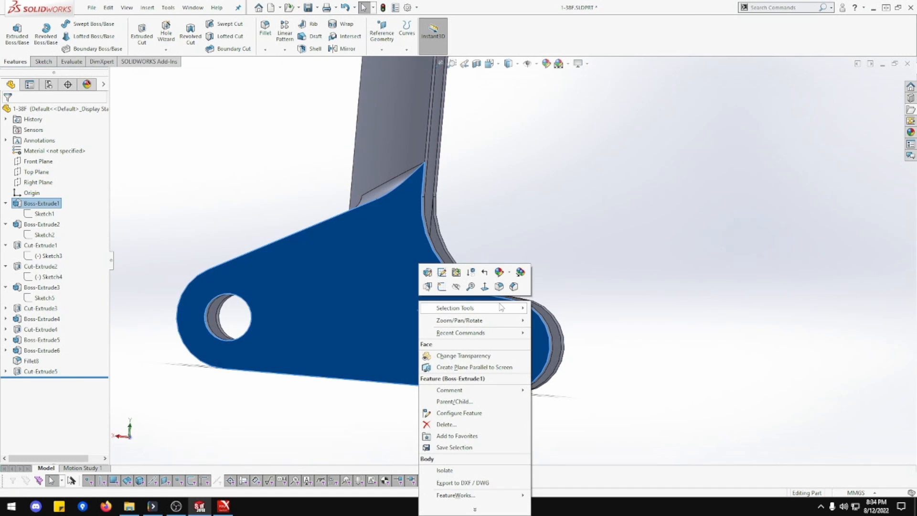
{"action": "left_click", "coordinate": [485, 288]}
{"action": "right_click", "coordinate": [496, 389]}
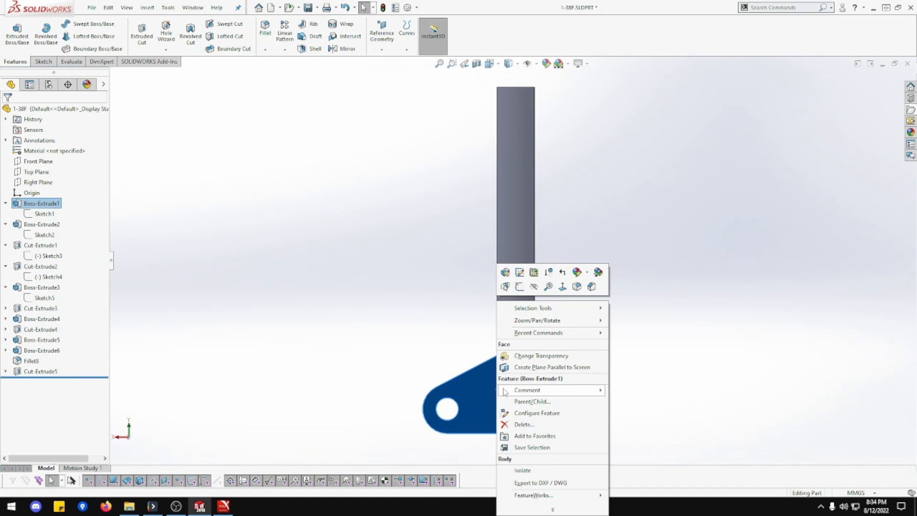
{"action": "left_click", "coordinate": [465, 338]}
{"action": "left_click", "coordinate": [510, 63]}
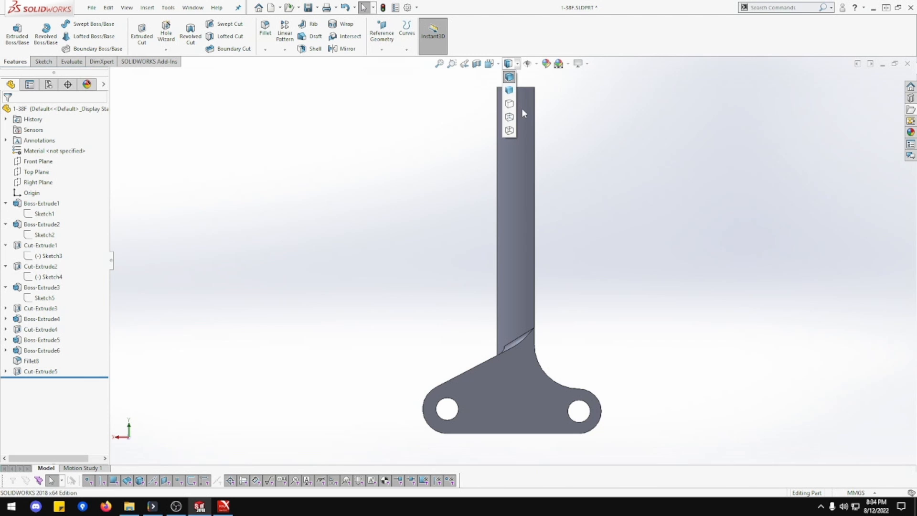
{"action": "left_click", "coordinate": [510, 117]}
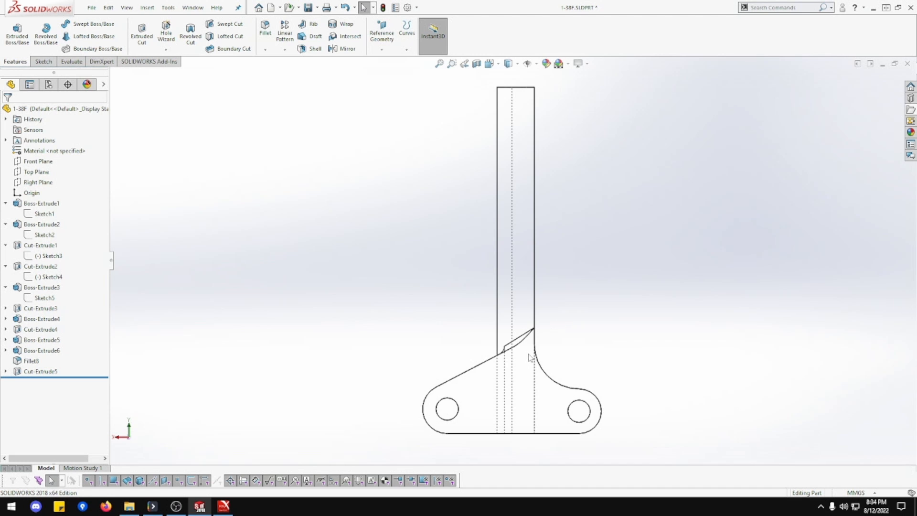
Orient the part to the Front view and set its display style to Shaded
{"action": "middle_click_drag", "start_coordinate": [531, 358], "coordinate": [467, 396]}
{"action": "right_click", "coordinate": [466, 396]}
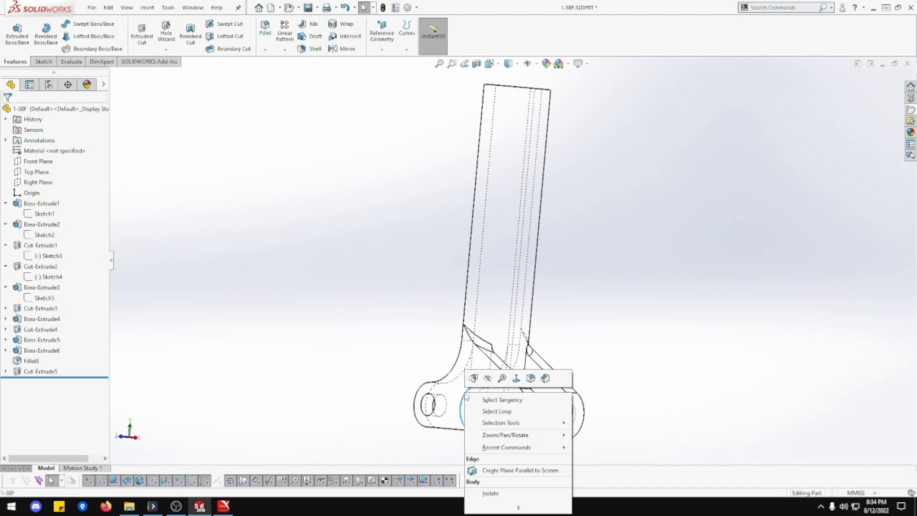
{"action": "left_click", "coordinate": [500, 65]}
{"action": "left_click", "coordinate": [330, 273]}
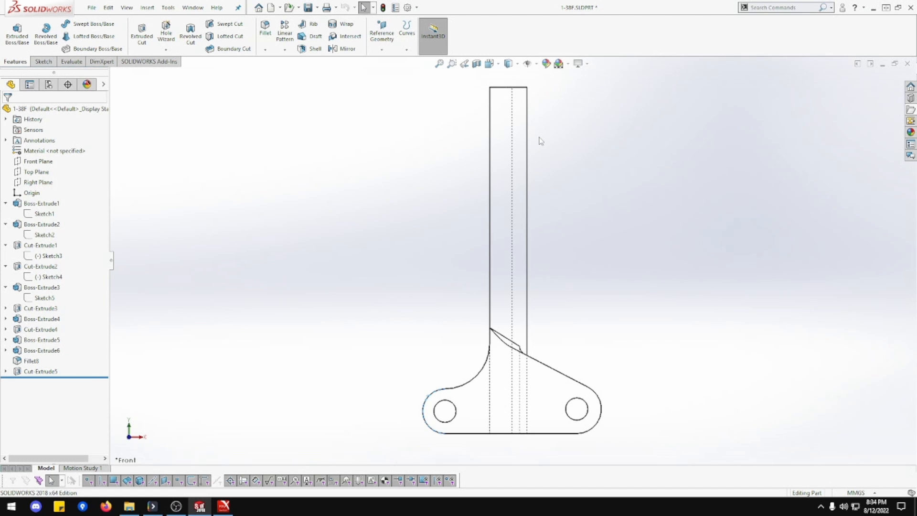
{"action": "left_click", "coordinate": [518, 64]}
{"action": "left_click", "coordinate": [509, 91]}
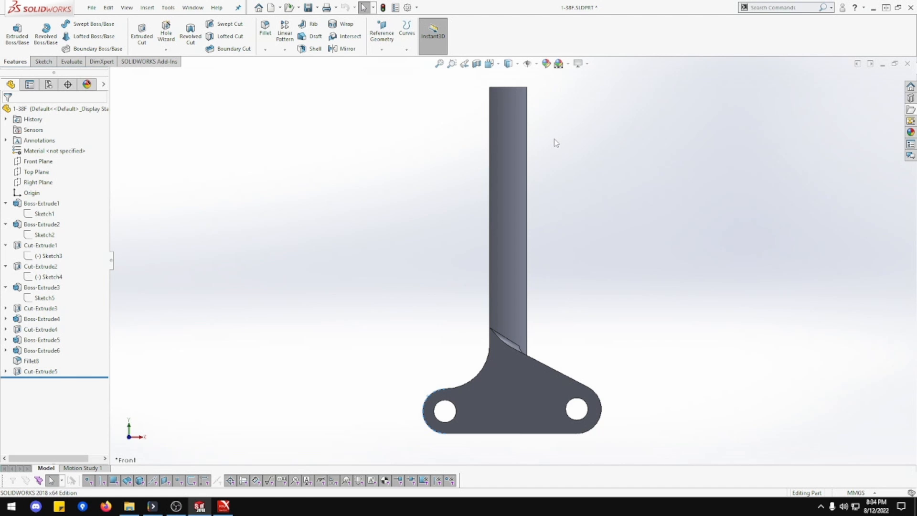
Start a new sketch facing the Front view, framing the column's upper end
{"action": "scroll", "coordinate": [554, 129], "scroll_direction": "up", "scroll_amount": 2}
{"action": "scroll", "coordinate": [549, 126], "scroll_direction": "down", "scroll_amount": 5}
{"action": "scroll", "coordinate": [521, 220], "scroll_direction": "up", "scroll_amount": 1}
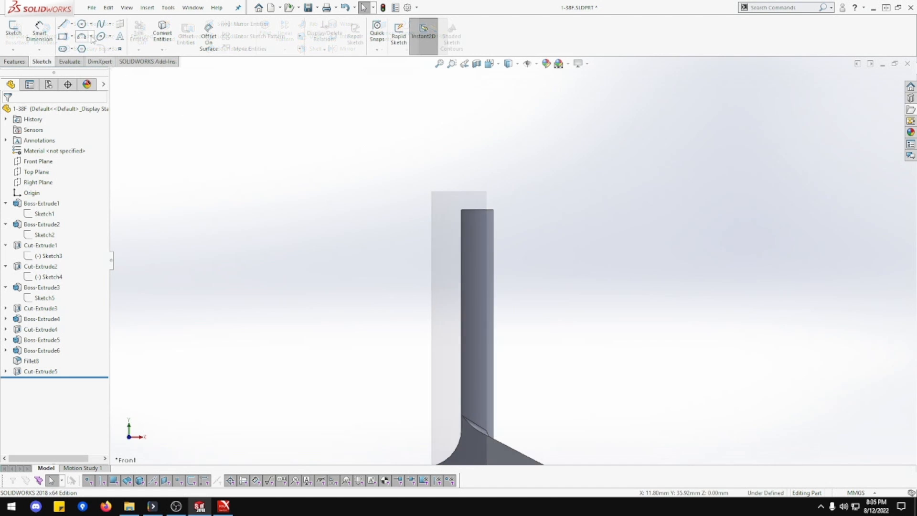
{"action": "left_click", "coordinate": [91, 36]}
{"action": "left_click", "coordinate": [108, 48]}
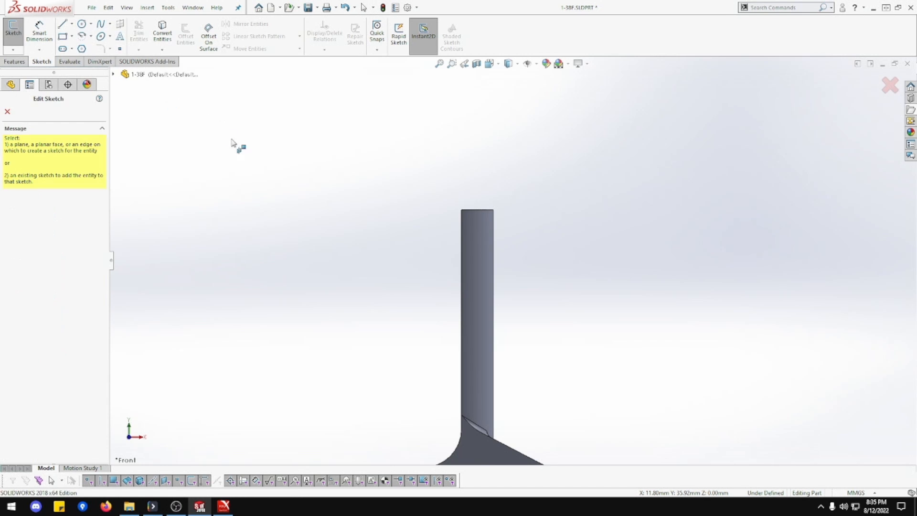
{"action": "left_click", "coordinate": [91, 36]}
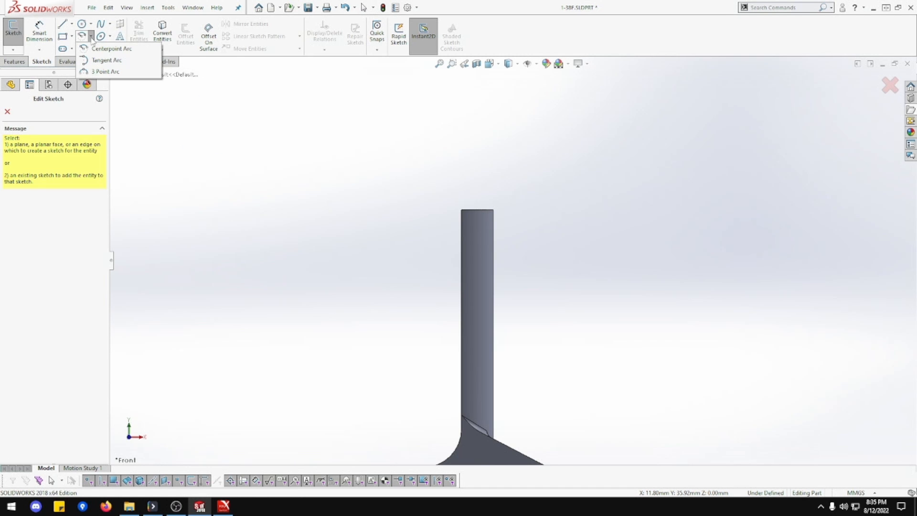
{"action": "left_click", "coordinate": [90, 59]}
{"action": "left_click", "coordinate": [390, 181]}
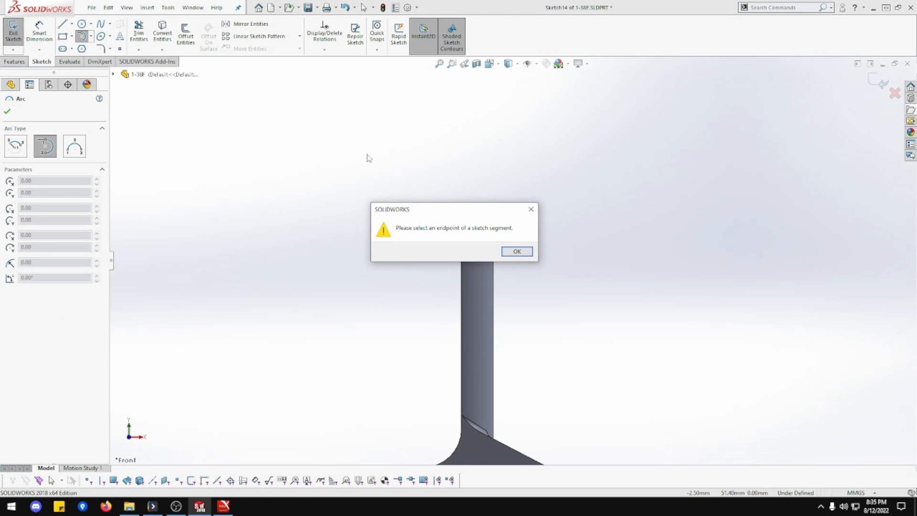
{"action": "left_click", "coordinate": [512, 251]}
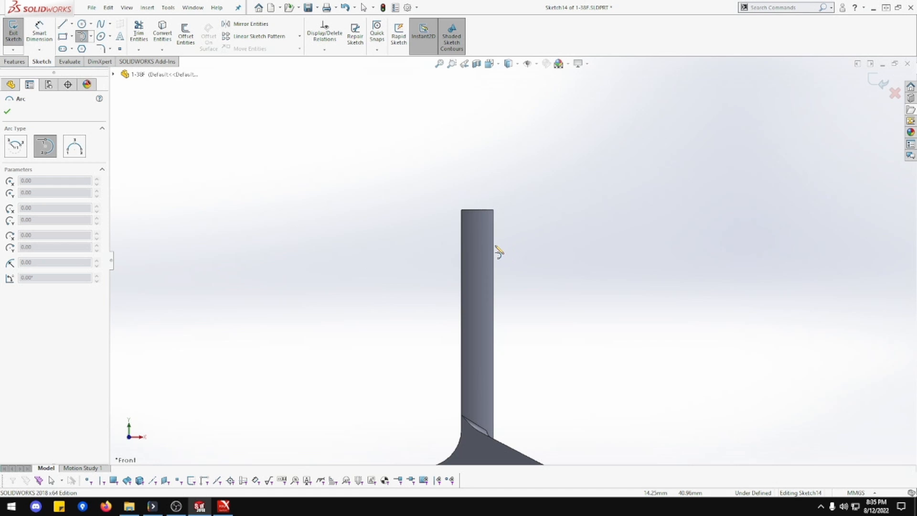
Try to start a tangent arc beside the column's upper end
{"action": "left_click", "coordinate": [495, 247]}
{"action": "left_click", "coordinate": [525, 252]}
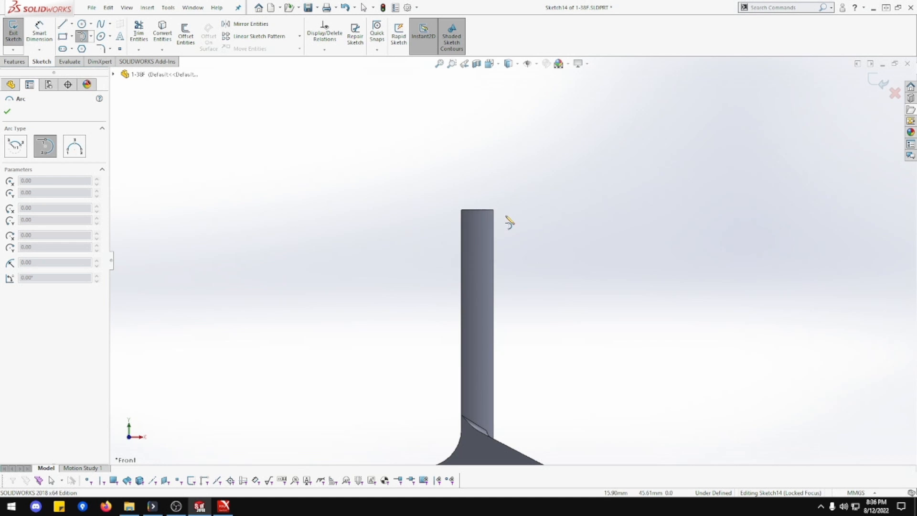
{"action": "left_click", "coordinate": [496, 214]}
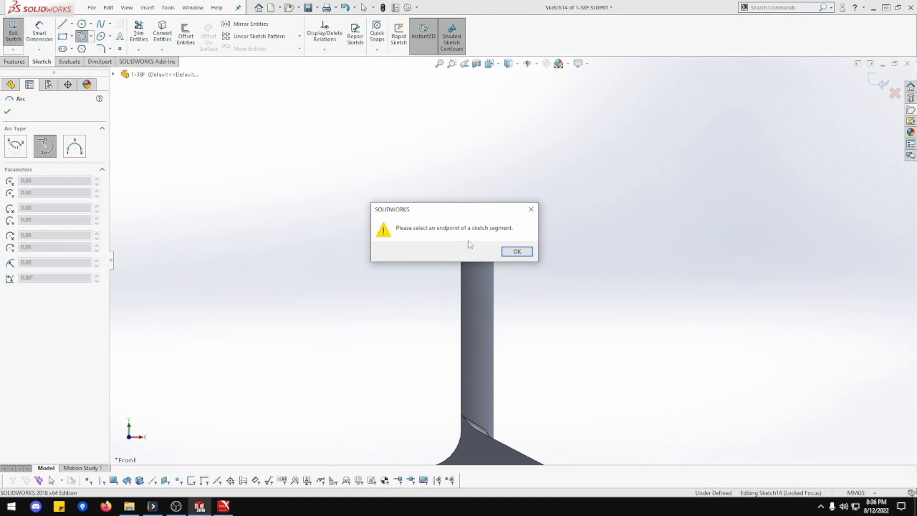
{"action": "left_click", "coordinate": [512, 252]}
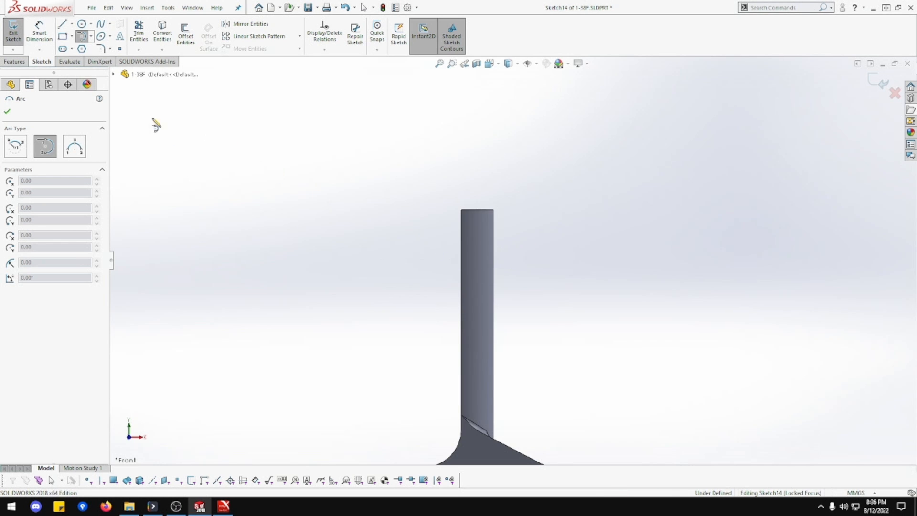
Sketch a centerpoint arc of about 23.4 mm radius from the column's top corner to its opposite vertical edge, ending about 10 mm below the top
{"action": "left_click", "coordinate": [91, 36]}
{"action": "left_click", "coordinate": [113, 46]}
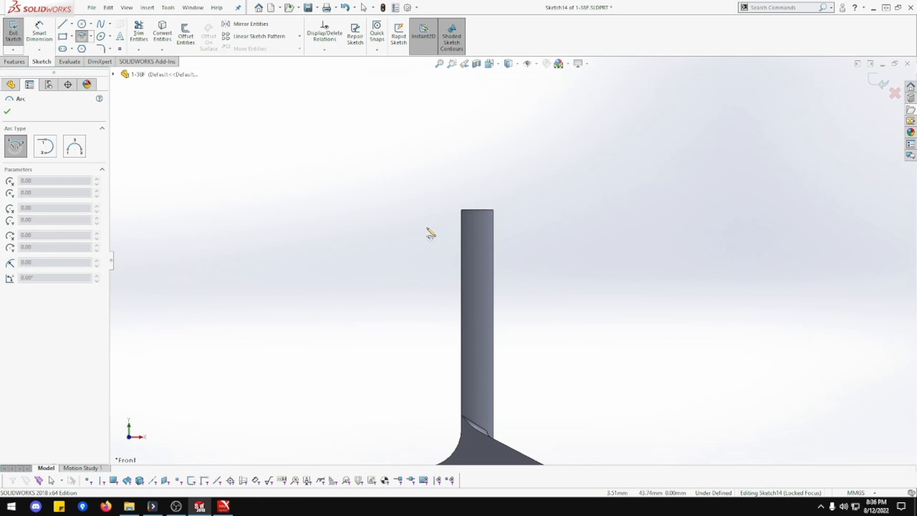
{"action": "left_click", "coordinate": [607, 306]}
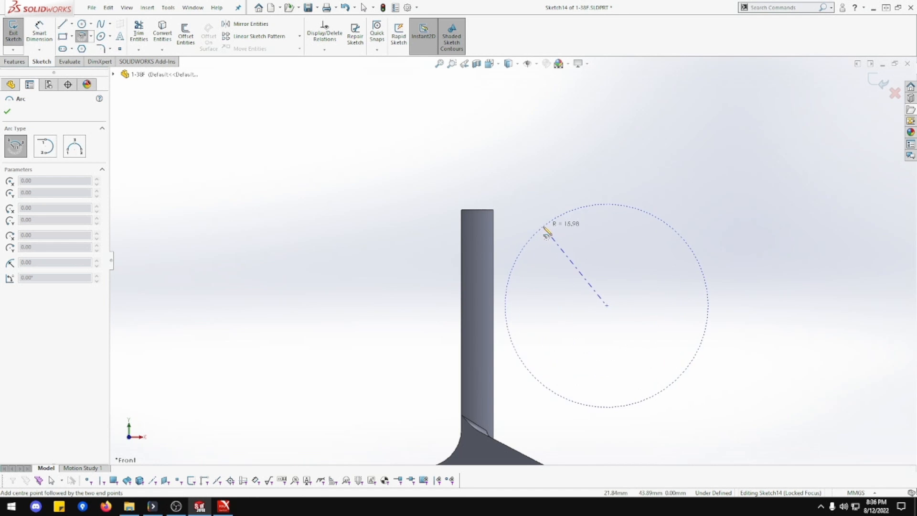
{"action": "left_click", "coordinate": [493, 210]}
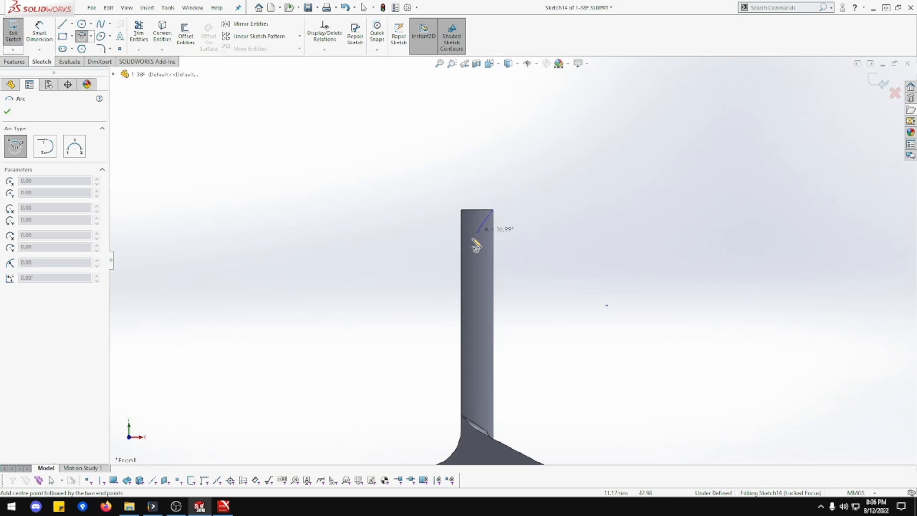
{"action": "left_click", "coordinate": [467, 278]}
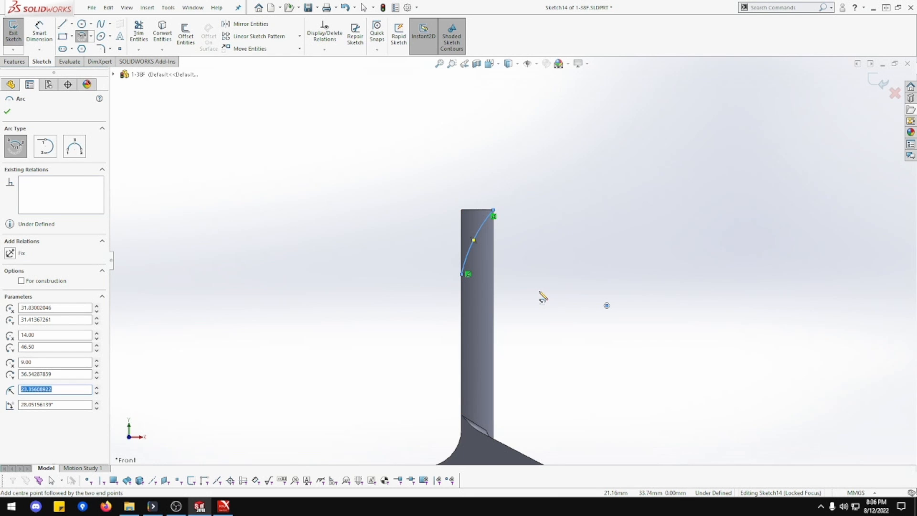
Dimension the arc at the column's upper end with a 23 mm radius
{"action": "left_click", "coordinate": [41, 28]}
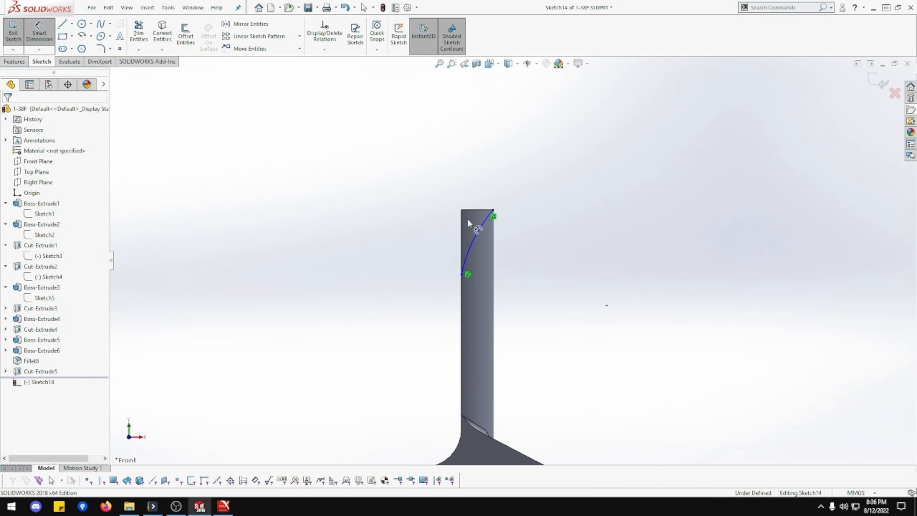
{"action": "left_click", "coordinate": [467, 220]}
{"action": "left_click", "coordinate": [310, 171]}
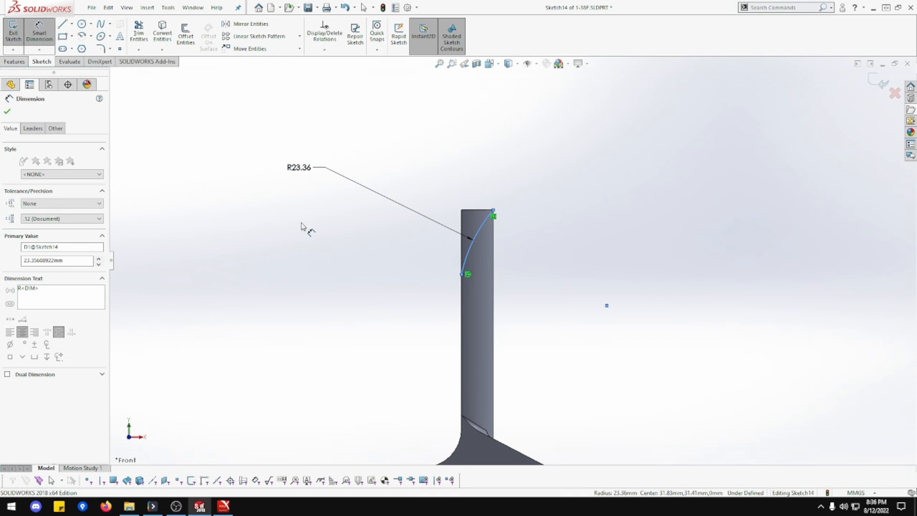
{"action": "type", "text": "23"}
{"action": "key", "text": "Return"}
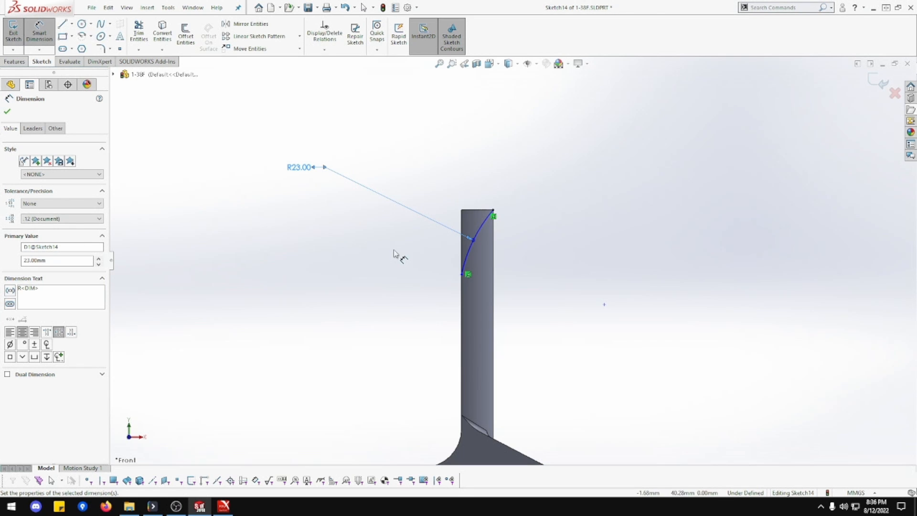
Close the arc profile with a horizontal line along the column's top edge and a vertical line down to the arc's lower end
{"action": "left_click", "coordinate": [63, 25]}
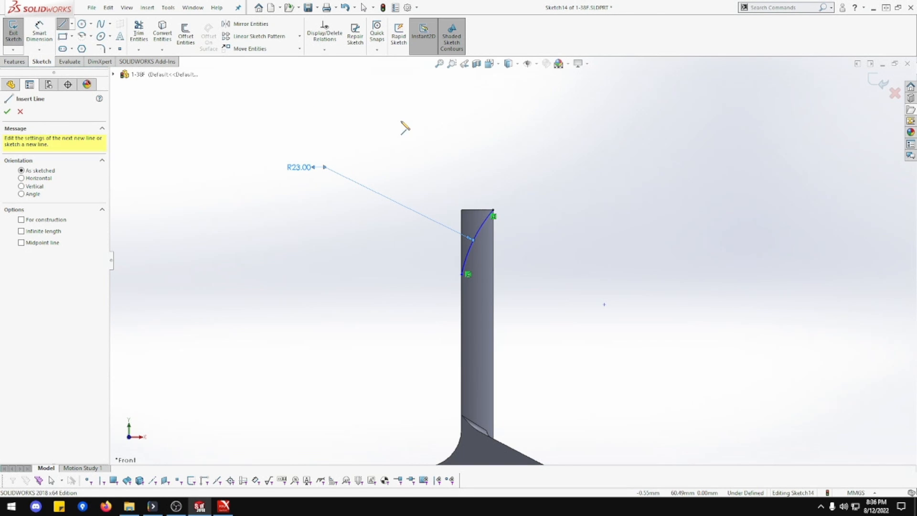
{"action": "left_click", "coordinate": [492, 210]}
{"action": "left_click", "coordinate": [462, 209]}
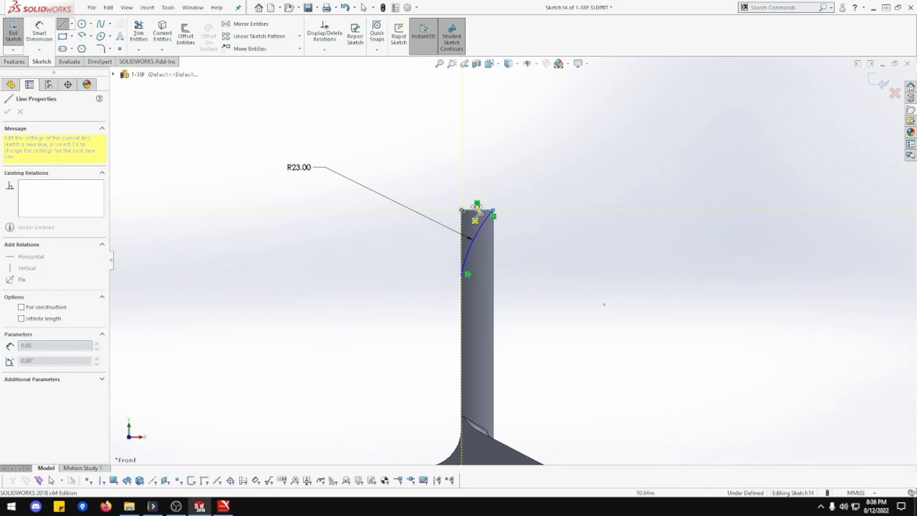
{"action": "left_click", "coordinate": [462, 274]}
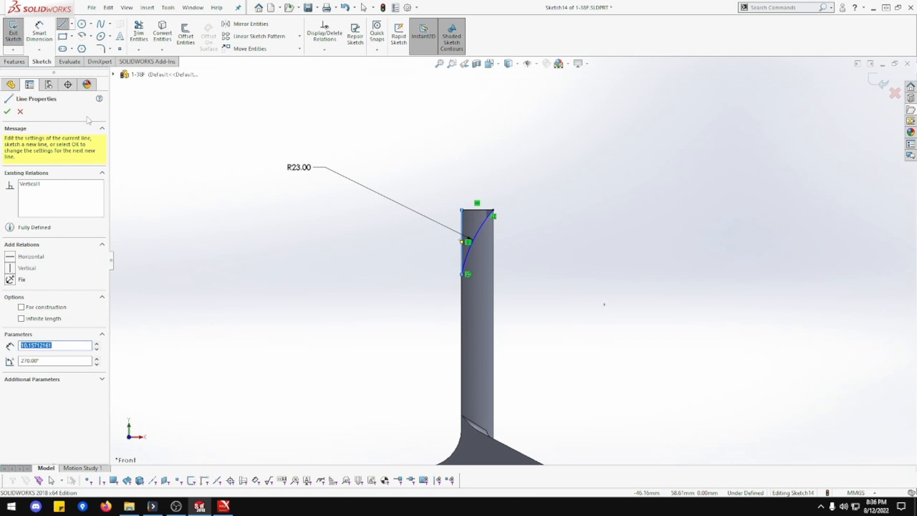
{"action": "left_click", "coordinate": [8, 112]}
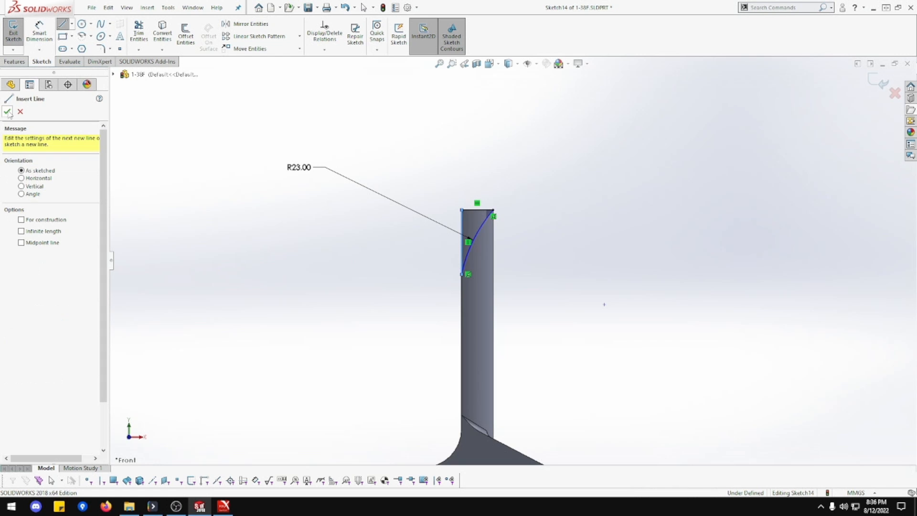
Cut-extrude the closed arc profile Through All in both directions to shape the column's upper end
{"action": "scroll", "coordinate": [520, 229], "scroll_direction": "down", "scroll_amount": 2}
{"action": "scroll", "coordinate": [467, 231], "scroll_direction": "down", "scroll_amount": 3}
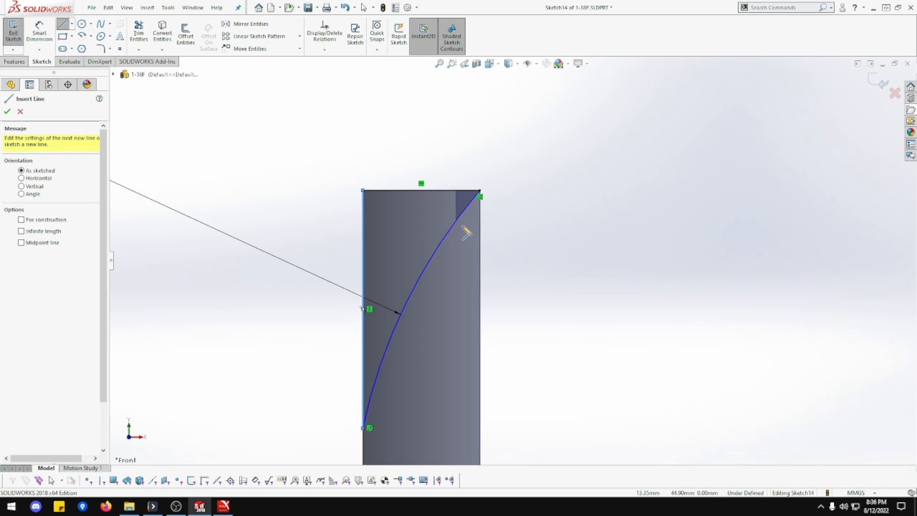
{"action": "scroll", "coordinate": [466, 231], "scroll_direction": "up", "scroll_amount": 5}
{"action": "middle_click_drag", "start_coordinate": [467, 233], "coordinate": [439, 315]}
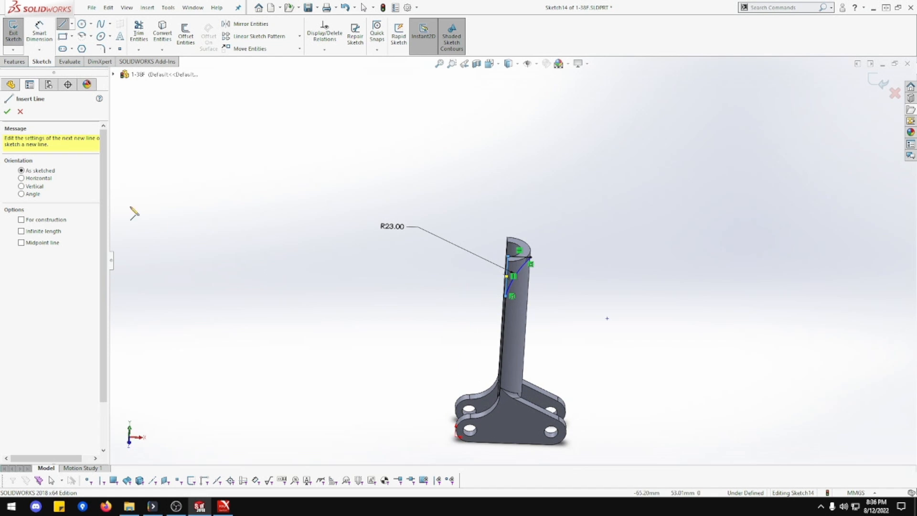
{"action": "left_click", "coordinate": [19, 62]}
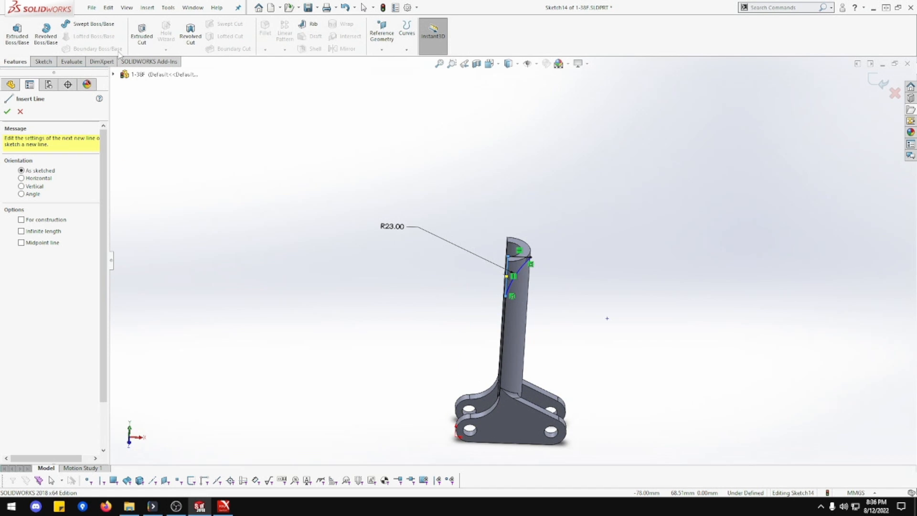
{"action": "left_click", "coordinate": [142, 36]}
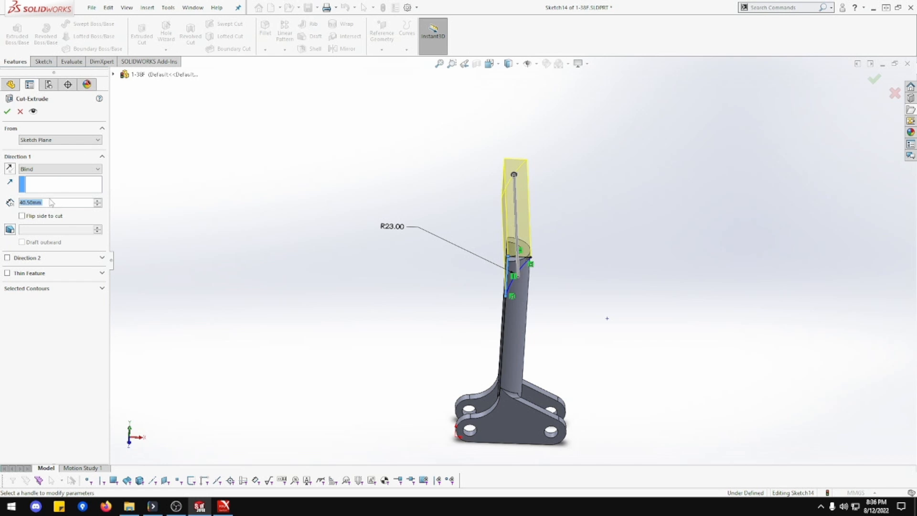
{"action": "left_click", "coordinate": [51, 171]}
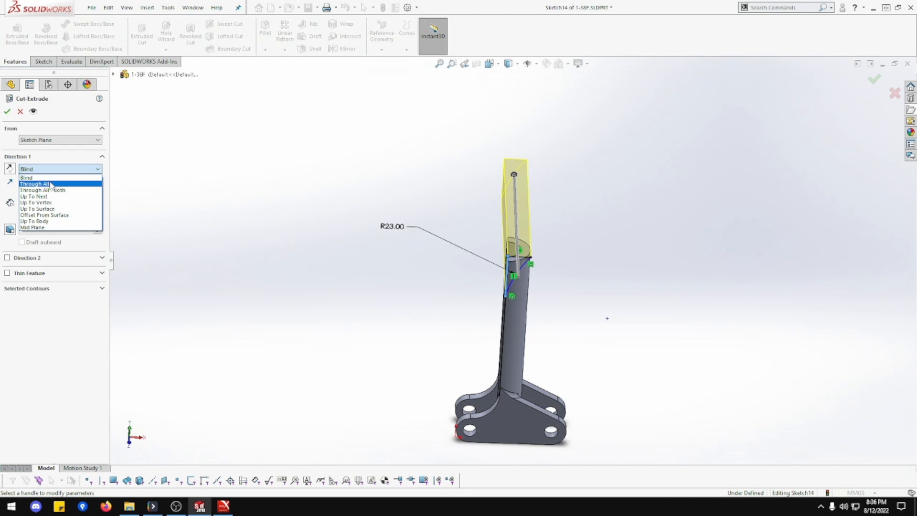
{"action": "left_click", "coordinate": [52, 185]}
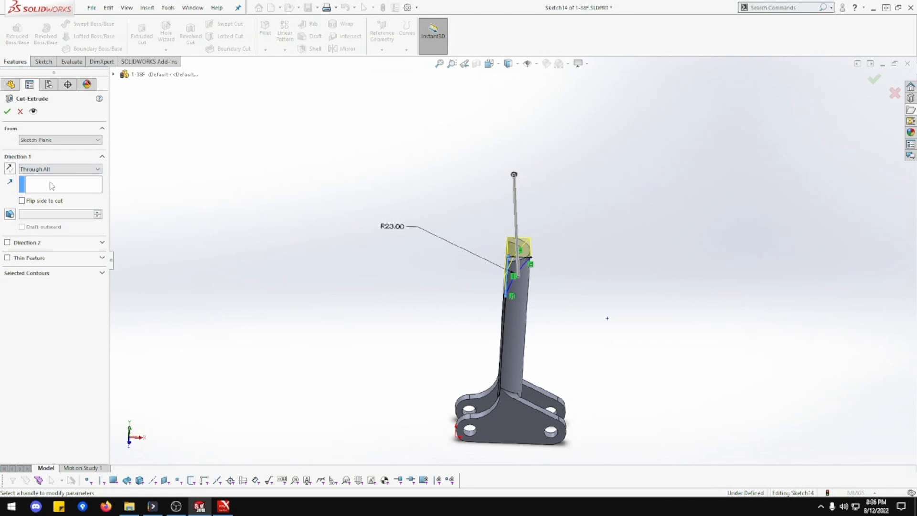
{"action": "left_click", "coordinate": [8, 243]}
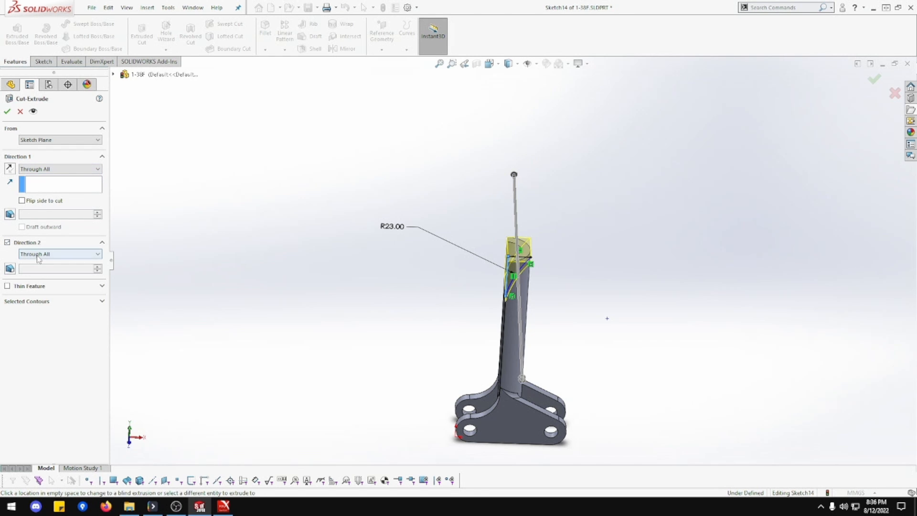
{"action": "left_click", "coordinate": [7, 111]}
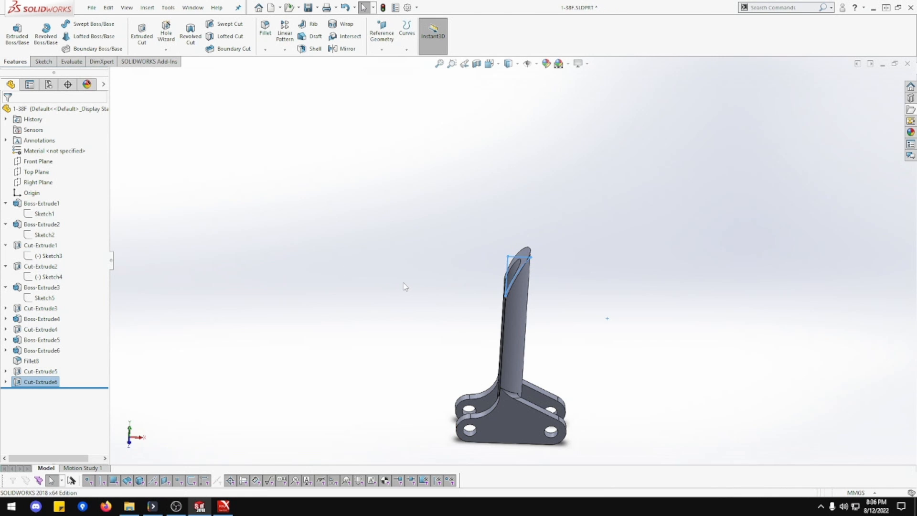
Examine the finished part from the Front view and from several angles, checking the curved column end and the side plate holes
{"action": "left_click", "coordinate": [416, 303]}
{"action": "middle_click_drag", "start_coordinate": [415, 303], "coordinate": [416, 216]}
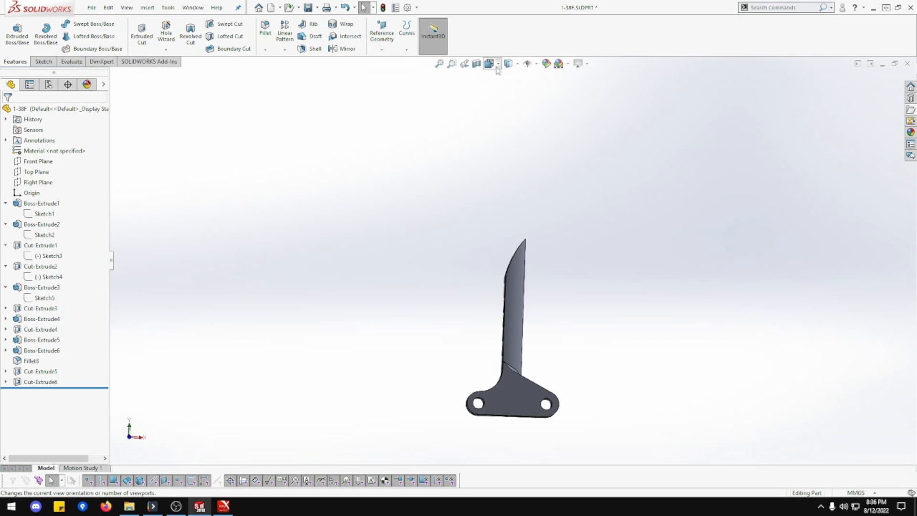
{"action": "left_click", "coordinate": [439, 64]}
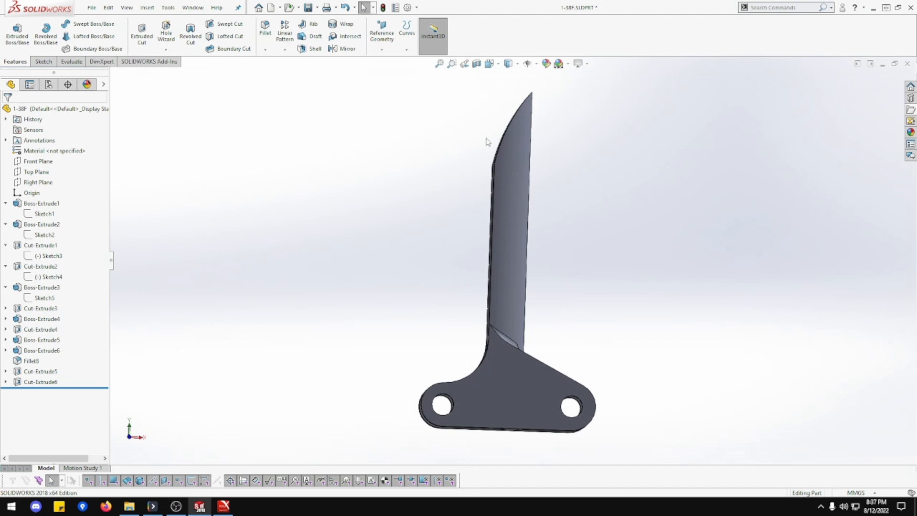
{"action": "left_click", "coordinate": [497, 67]}
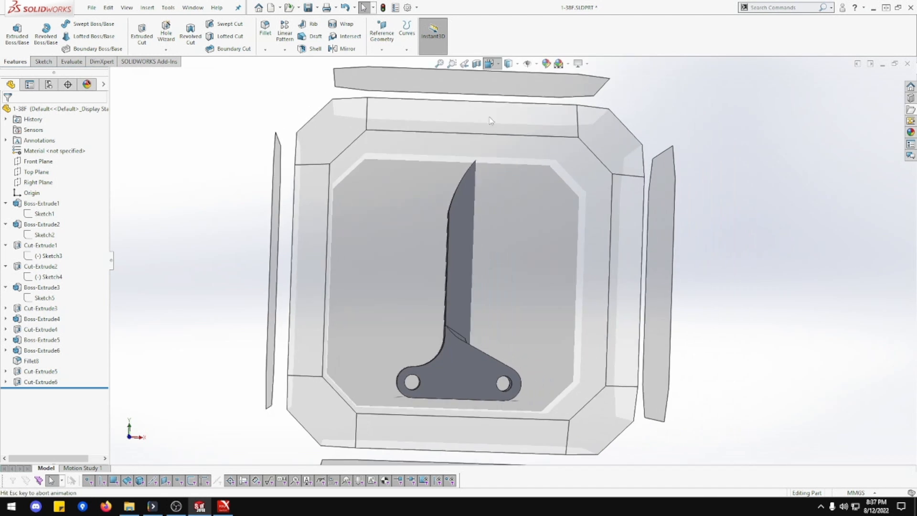
{"action": "left_click", "coordinate": [403, 284]}
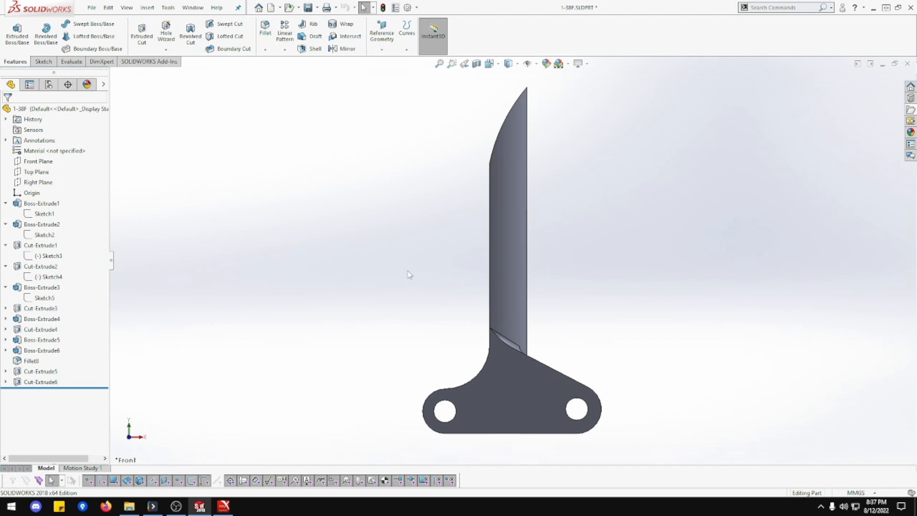
{"action": "middle_click_drag", "start_coordinate": [410, 268], "coordinate": [445, 284]}
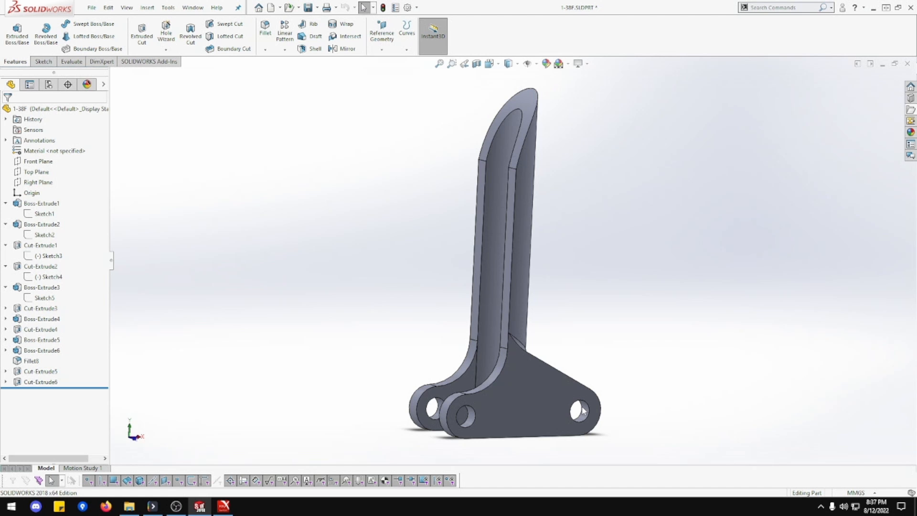
{"action": "middle_click_drag", "start_coordinate": [590, 410], "coordinate": [540, 397]}
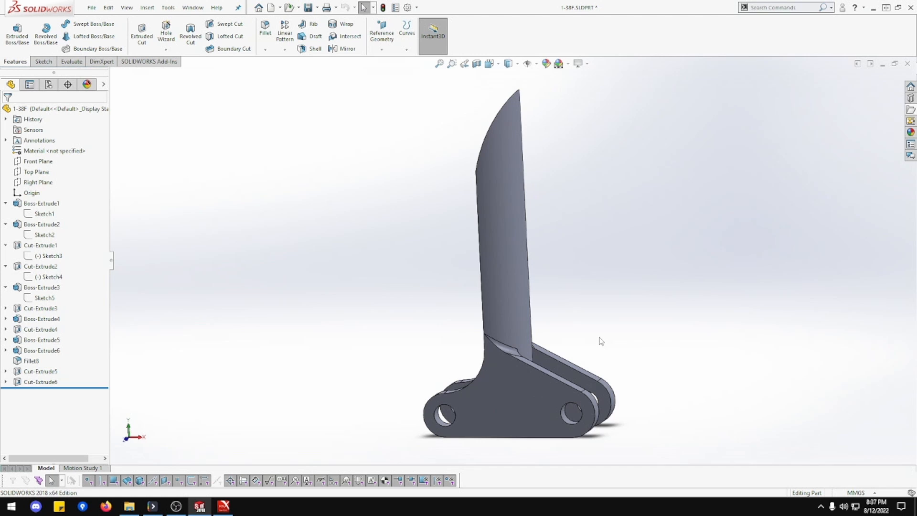
{"action": "key", "text": "w"}
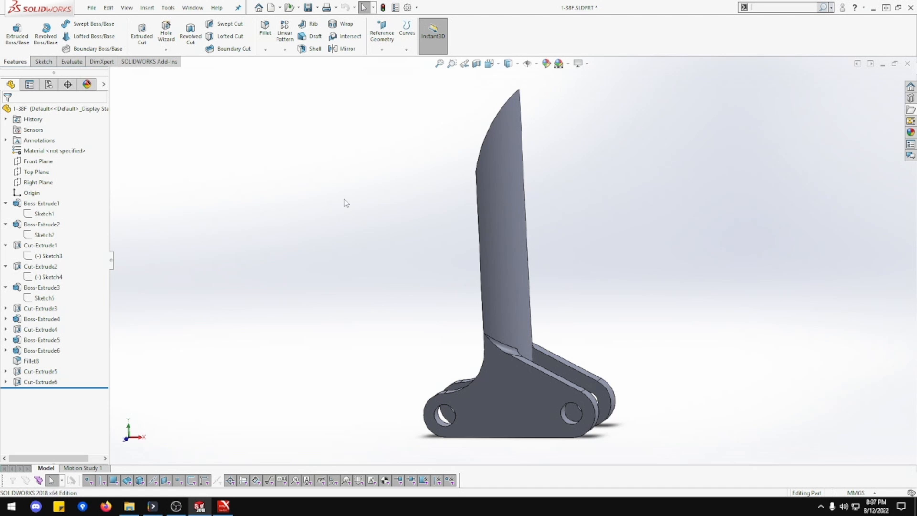
Create a new part document from the custom part template beside the default Part template
{"action": "left_click", "coordinate": [93, 7]}
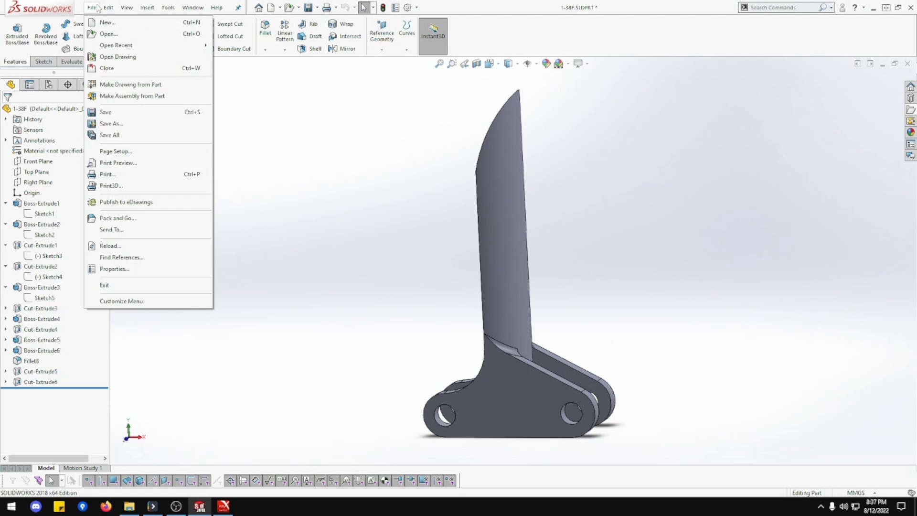
{"action": "left_click", "coordinate": [107, 22]}
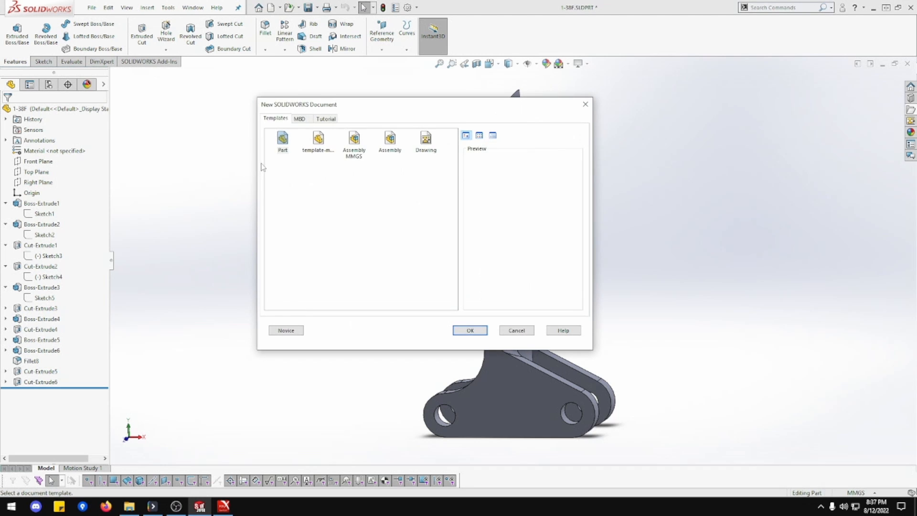
{"action": "double_click", "coordinate": [318, 143]}
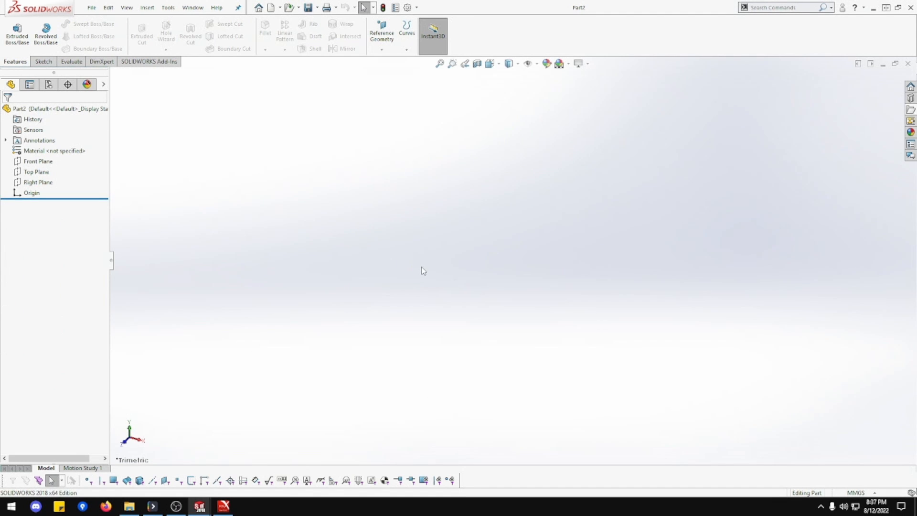
Save the new part as "1-38F Pins" in the YT Series 001 folder
{"action": "key", "text": "ctrl+s"}
{"action": "type", "text": "1-"}
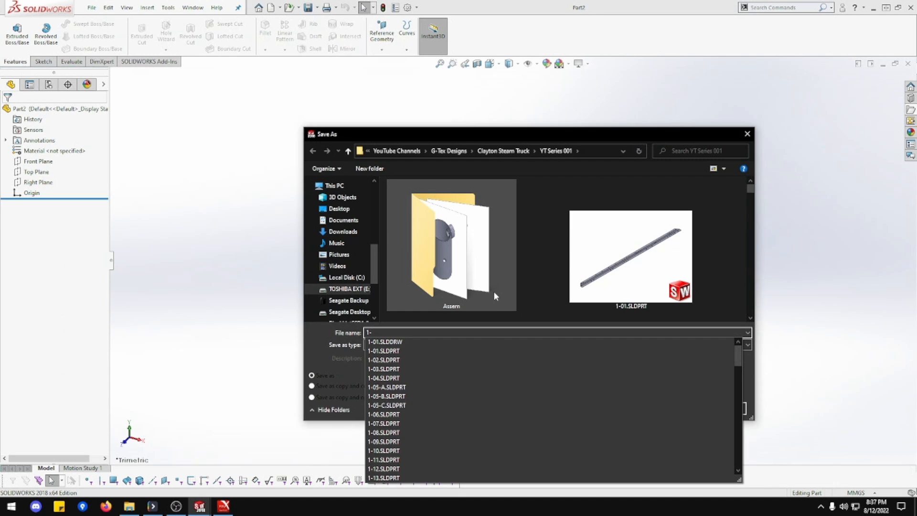
{"action": "type", "text": "38"}
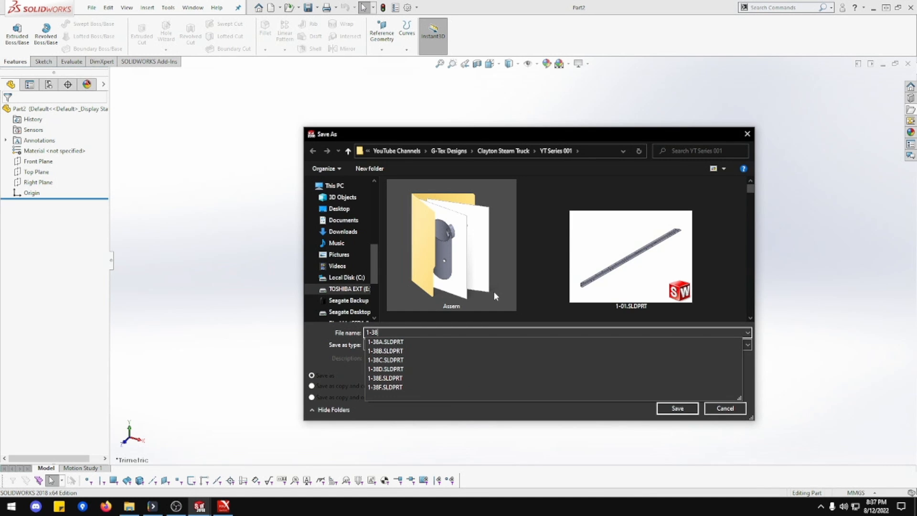
{"action": "type", "text": "F Pi"}
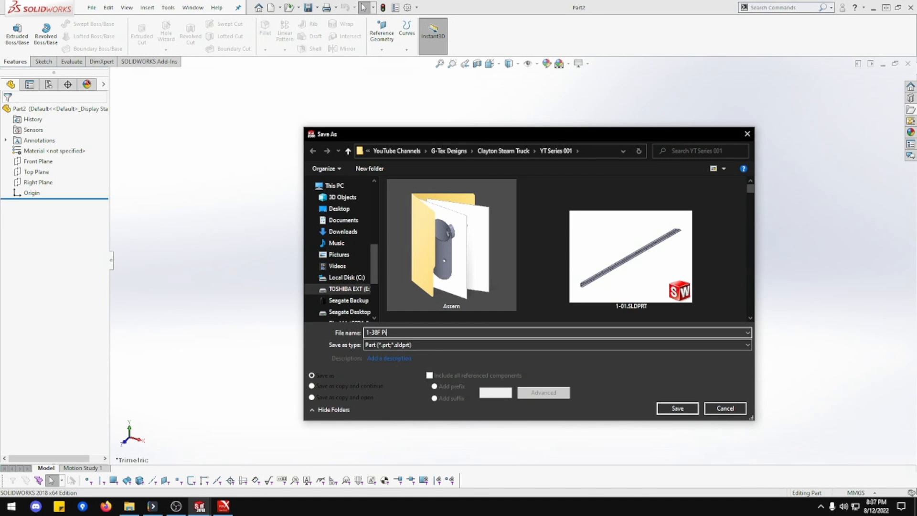
{"action": "type", "text": "nd"}
{"action": "key", "text": "Return"}
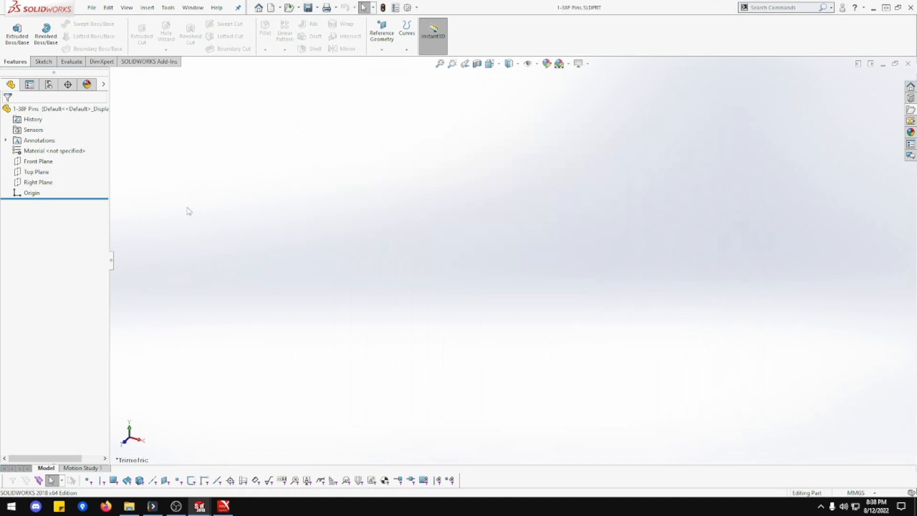
Start a sketch on the Right Plane and draw a circle about 74.4 mm in diameter centred on the origin
{"action": "right_click", "coordinate": [39, 181]}
{"action": "left_click", "coordinate": [46, 164]}
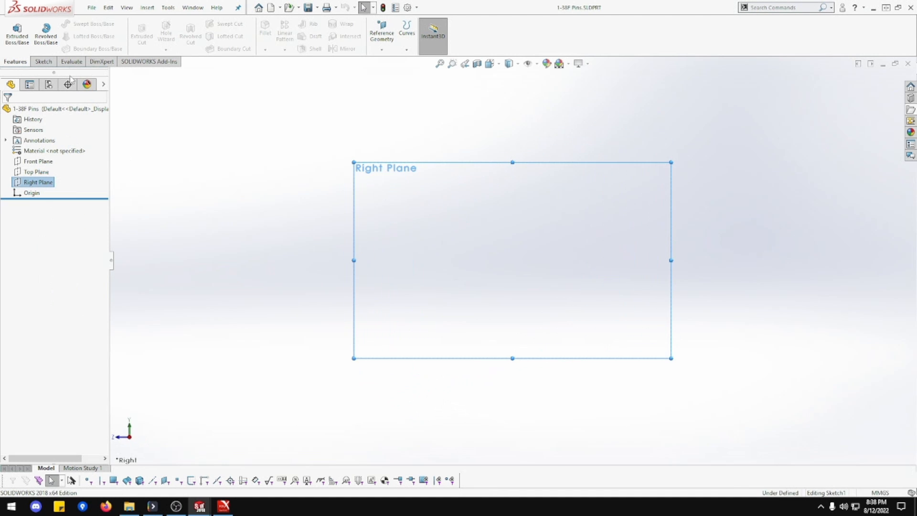
{"action": "left_click", "coordinate": [82, 23]}
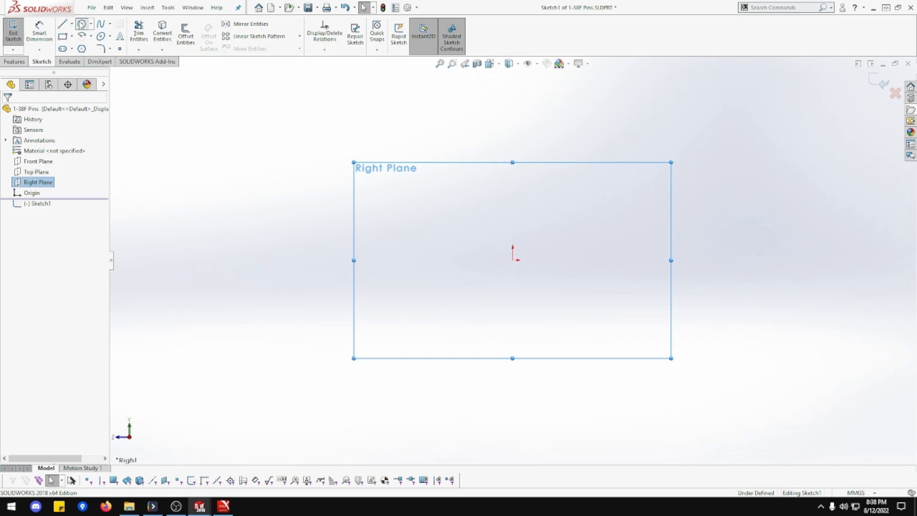
{"action": "left_click", "coordinate": [513, 261]}
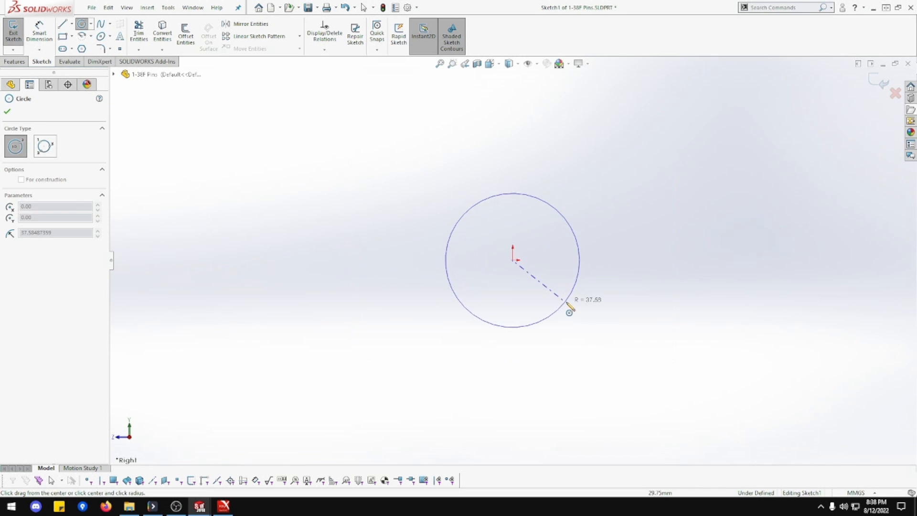
{"action": "left_click", "coordinate": [564, 303]}
{"action": "key", "text": "Escape"}
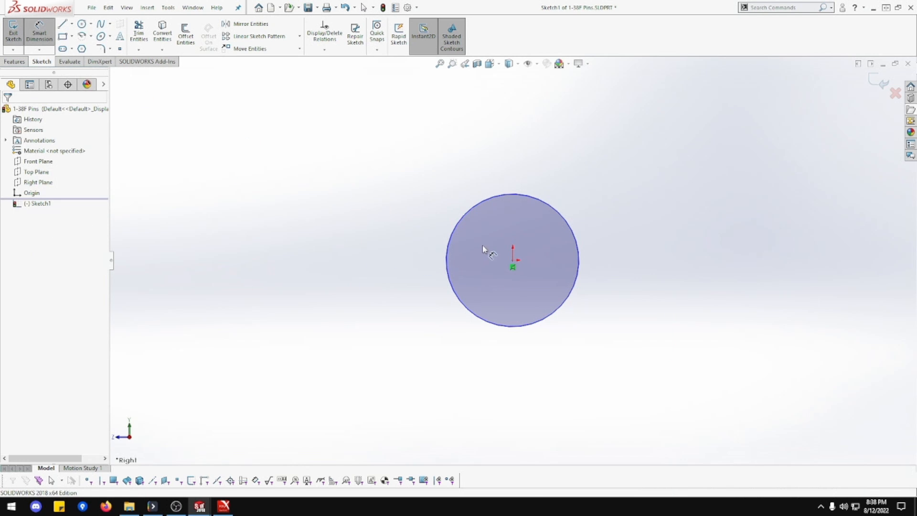
Dimension the circle with a 2 mm diameter
{"action": "left_click", "coordinate": [453, 227]}
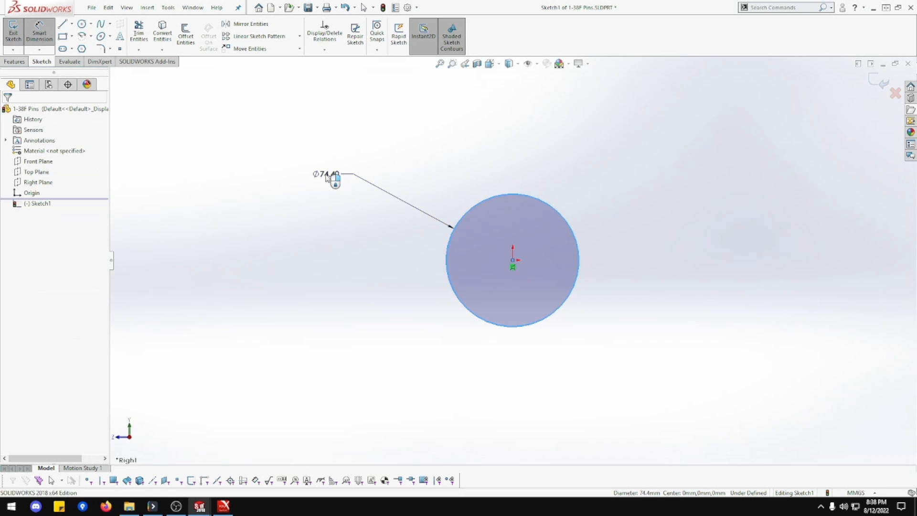
{"action": "left_click", "coordinate": [327, 178]}
{"action": "type", "text": "2"}
{"action": "key", "text": "Return"}
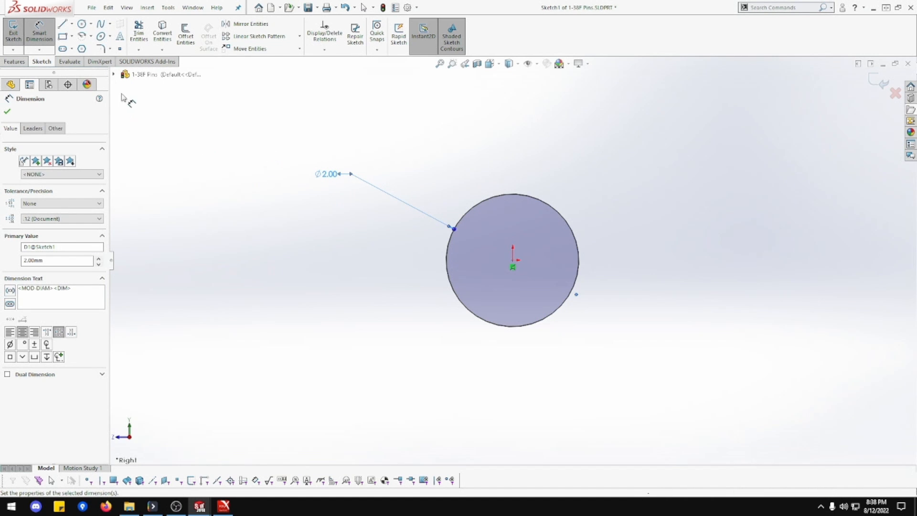
Extrude the pin's circle to a depth of 12 mm using the Mid Plane end condition
{"action": "left_click", "coordinate": [14, 61]}
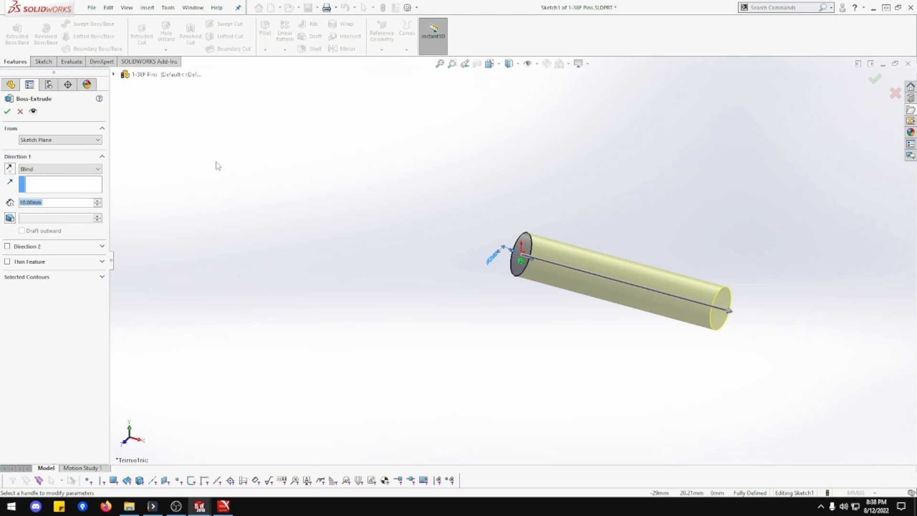
{"action": "left_click", "coordinate": [72, 169]}
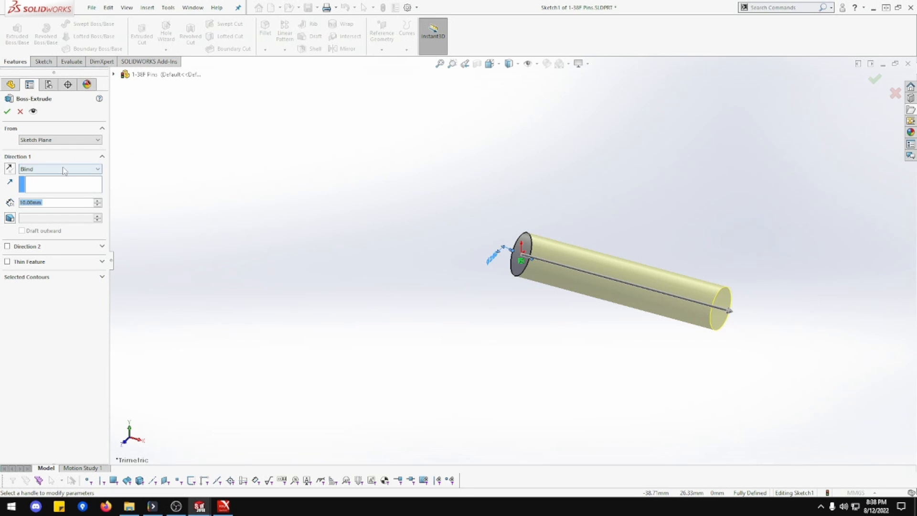
{"action": "left_click", "coordinate": [63, 209]}
{"action": "type", "text": "12"}
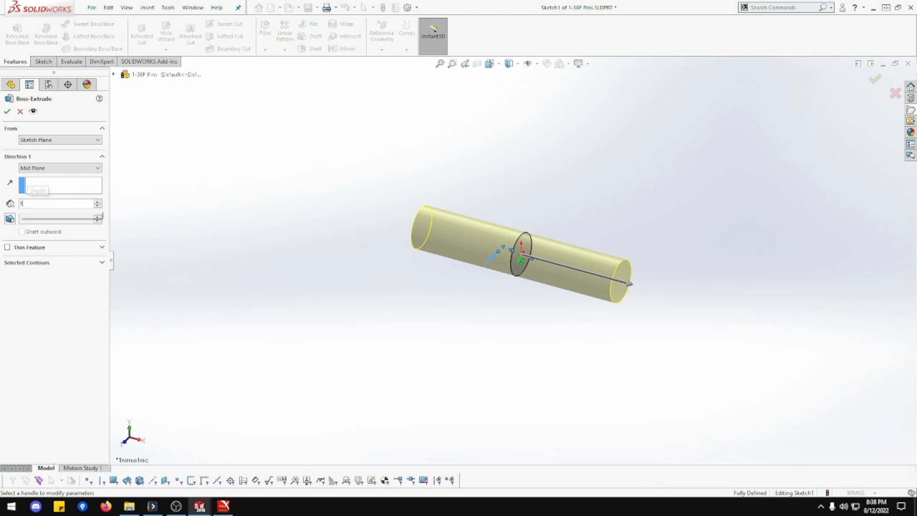
{"action": "key", "text": "Return"}
{"action": "left_click", "coordinate": [6, 111]}
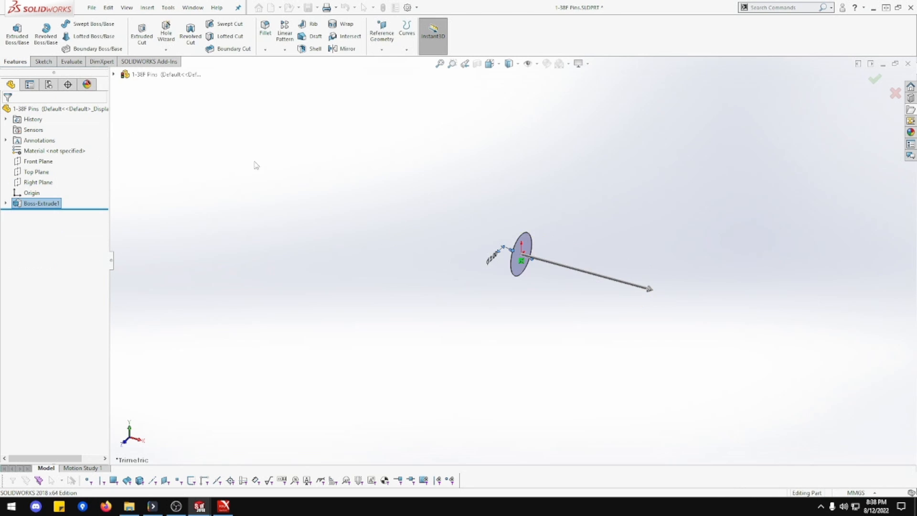
Fillet both circular end edges of the pin with a 1 mm radius
{"action": "left_click", "coordinate": [265, 28]}
{"action": "type", "text": "1"}
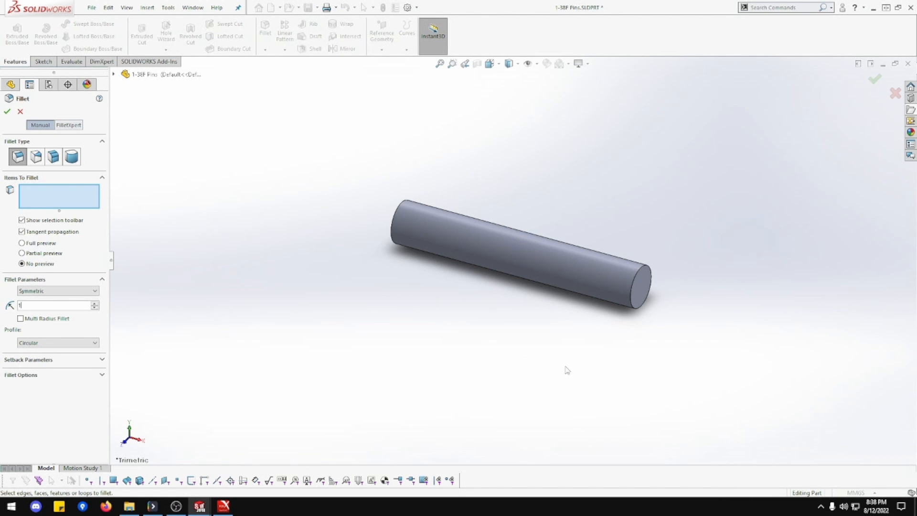
{"action": "key", "text": "Return"}
{"action": "left_click", "coordinate": [632, 308]}
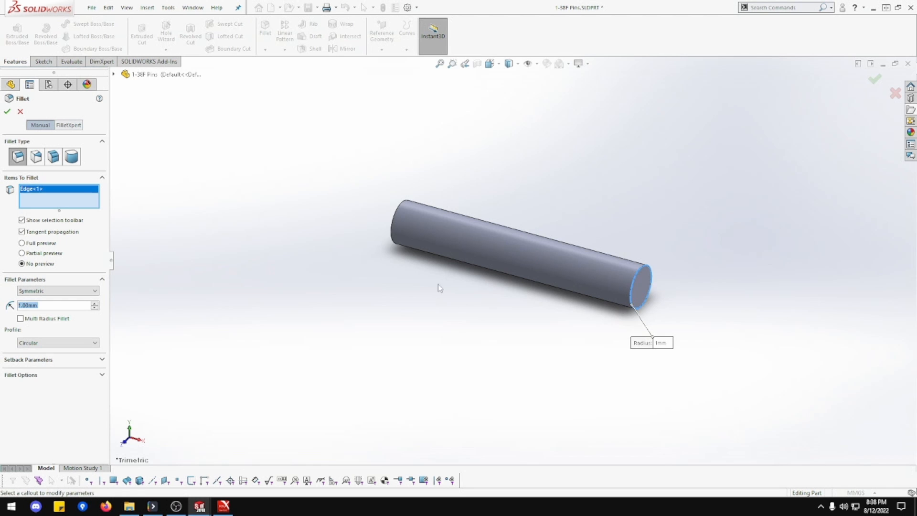
{"action": "left_click", "coordinate": [391, 240]}
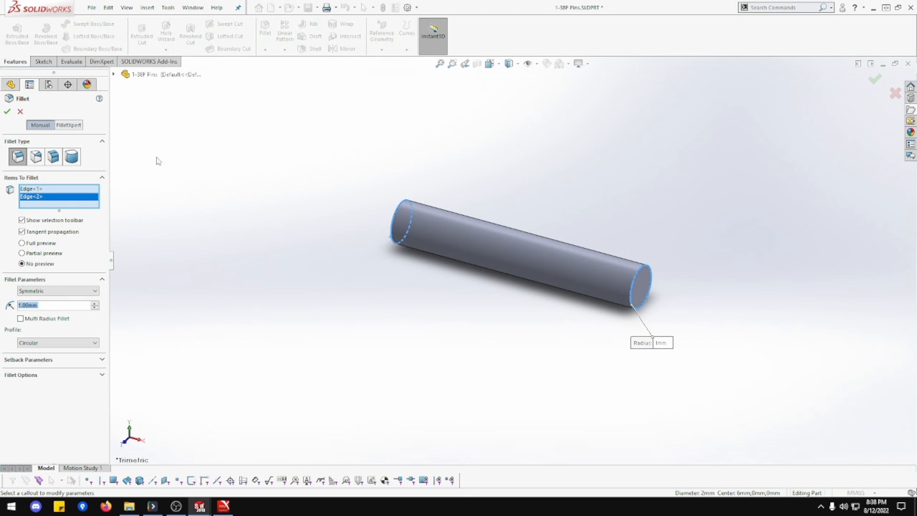
{"action": "left_click", "coordinate": [6, 111]}
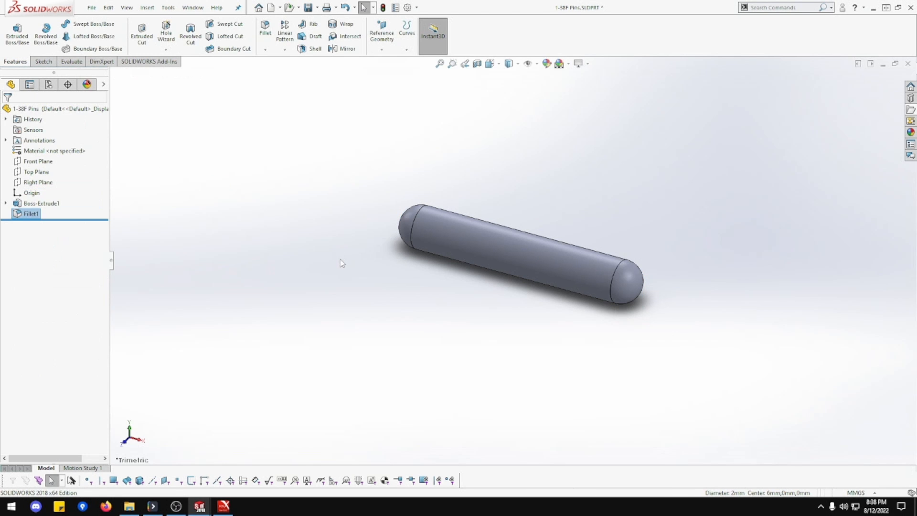
Edit the pin's end fillet and set its radius to 0.25 mm
{"action": "left_click", "coordinate": [25, 218]}
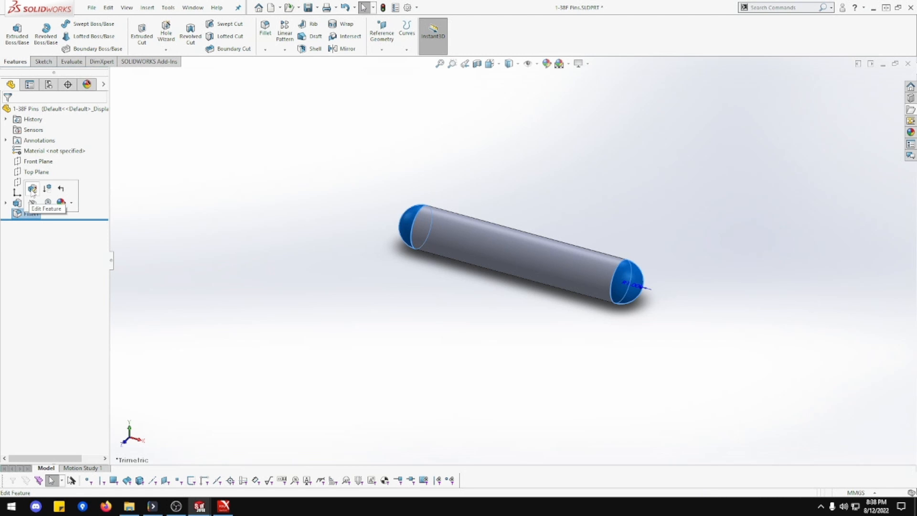
{"action": "left_click", "coordinate": [34, 197]}
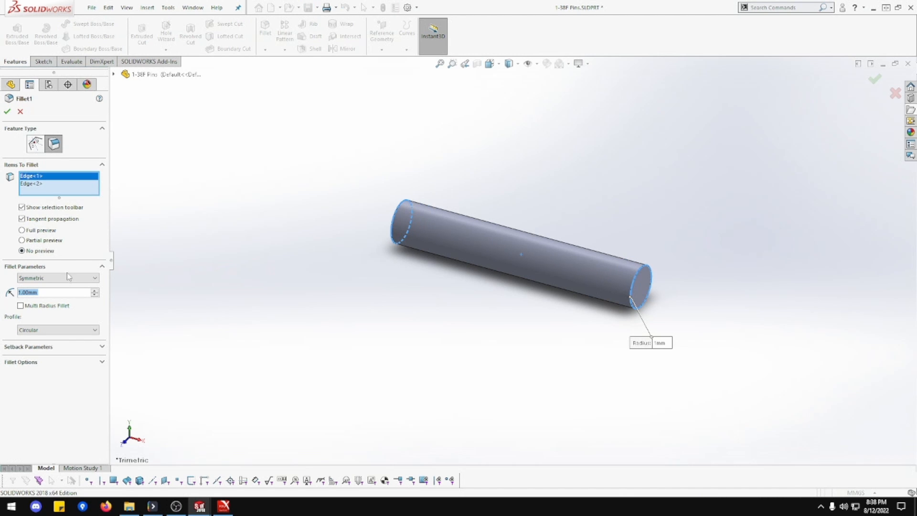
{"action": "type", "text": "0.25"}
{"action": "key", "text": "Return"}
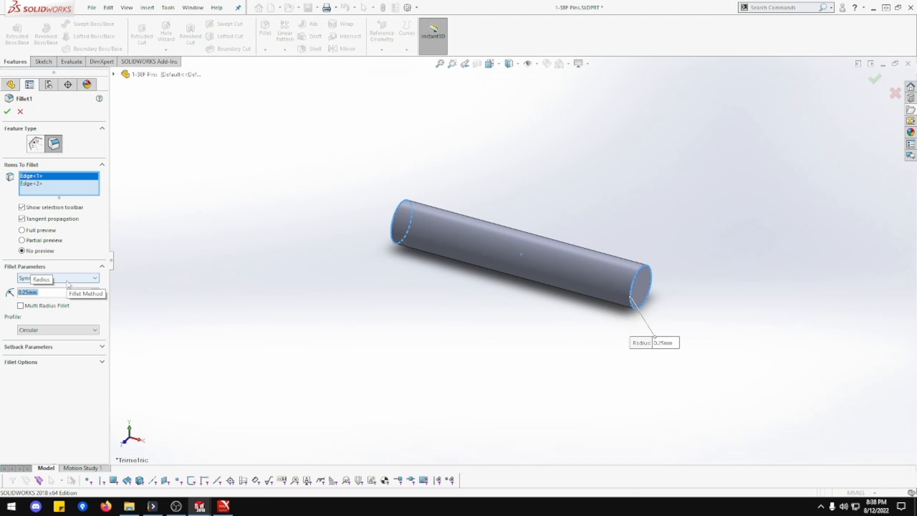
{"action": "left_click", "coordinate": [7, 112]}
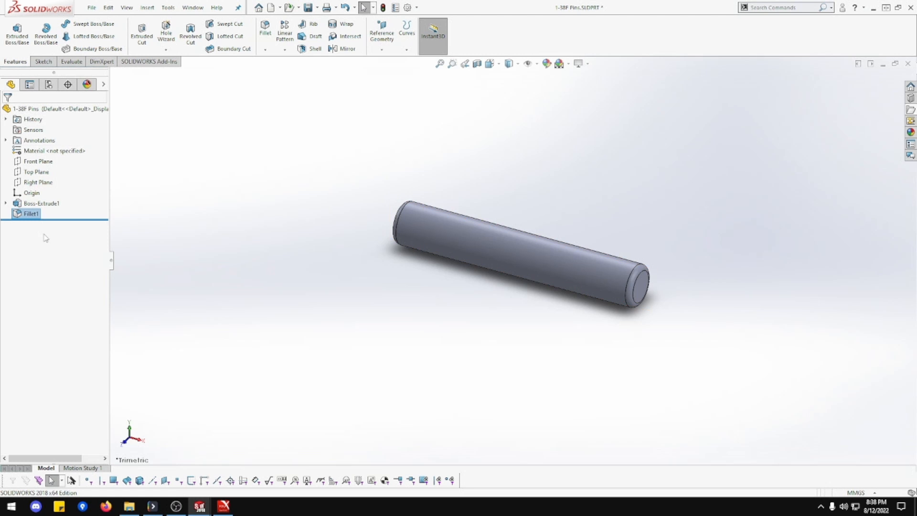
Set the radius of the pin's end fillet to 0.125 mm and save the part
{"action": "left_click", "coordinate": [17, 215]}
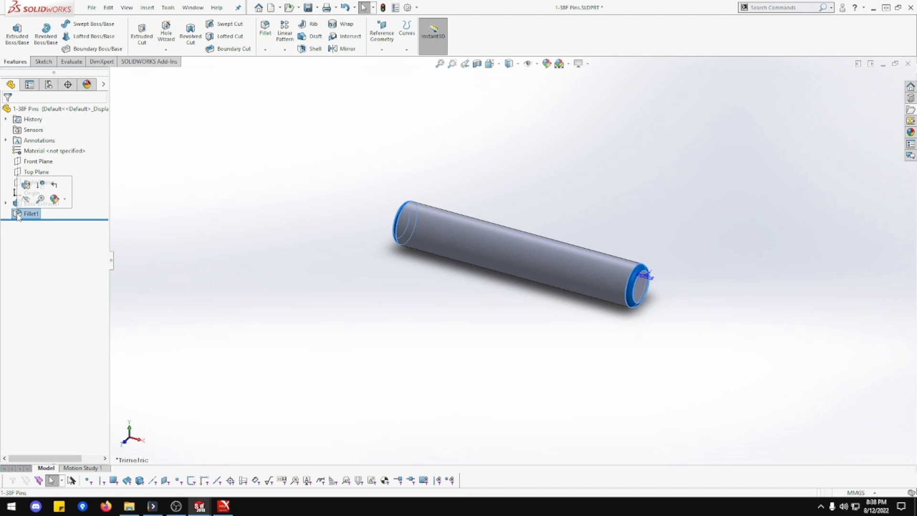
{"action": "left_click", "coordinate": [32, 191]}
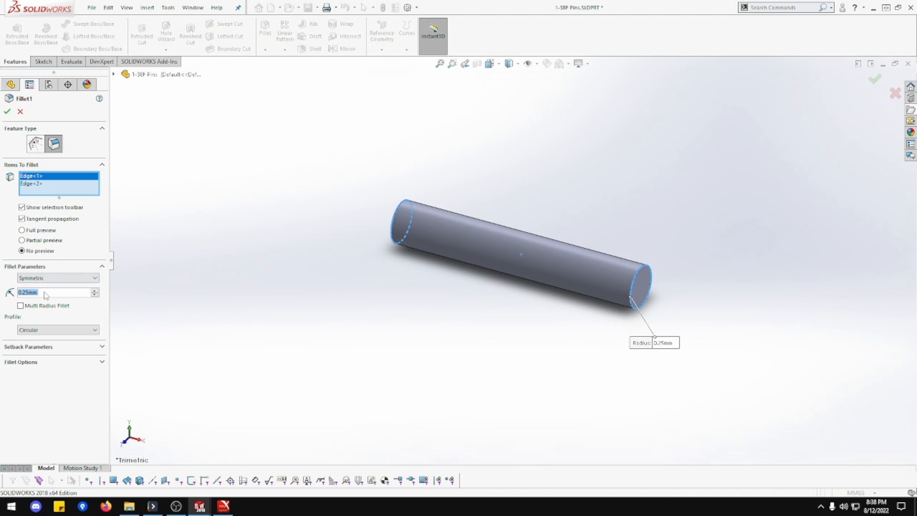
{"action": "left_click", "coordinate": [22, 292]}
{"action": "type", "text": "1"}
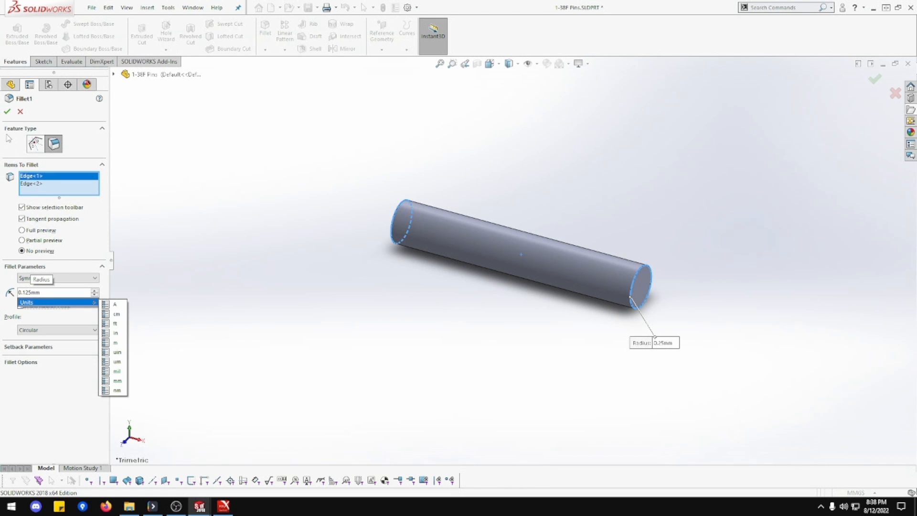
{"action": "left_click", "coordinate": [8, 111]}
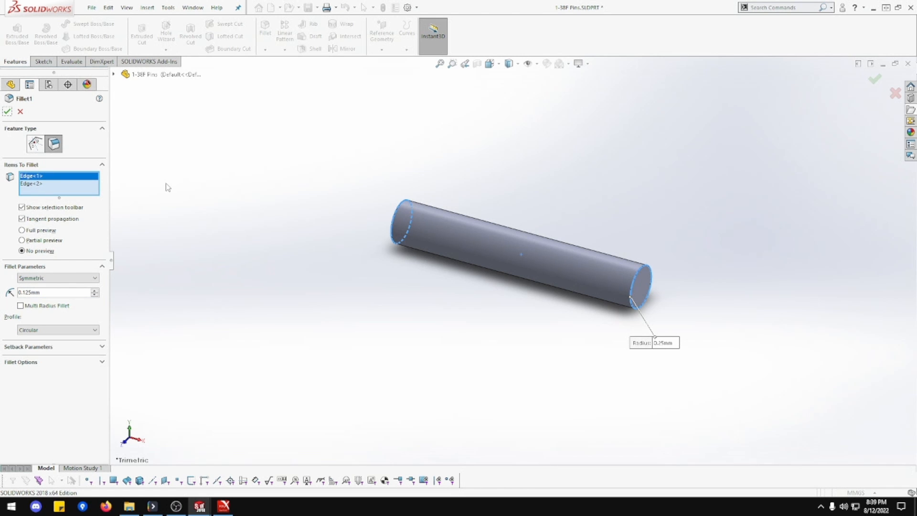
{"action": "left_click", "coordinate": [7, 111]}
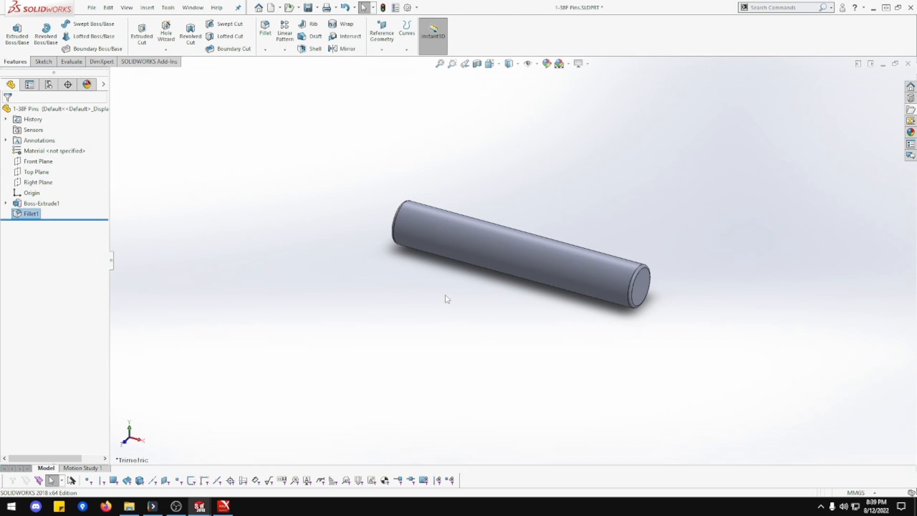
{"action": "key", "text": "ctrl+s"}
Create a new assembly from the Assembly MMGS template and place part 1-38F as its first component
{"action": "key", "text": "ctrl+n"}
{"action": "left_click", "coordinate": [357, 139]}
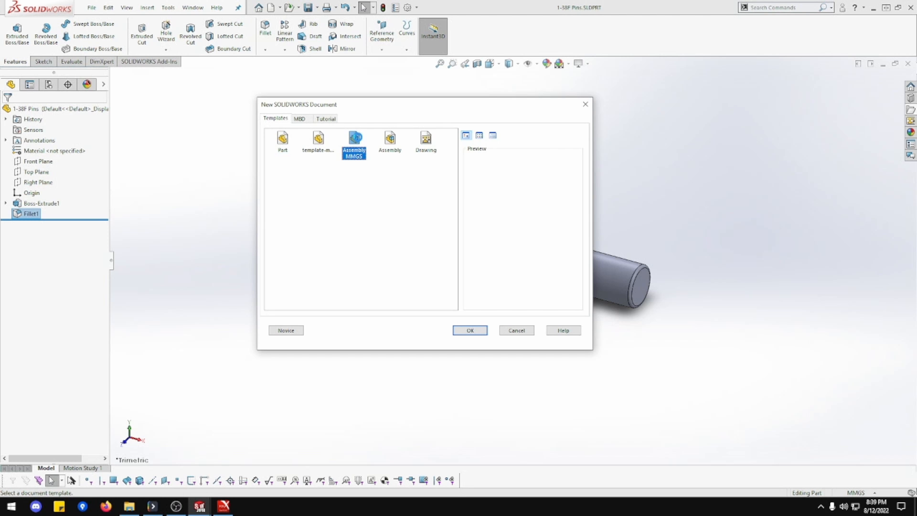
{"action": "double_click", "coordinate": [359, 139]}
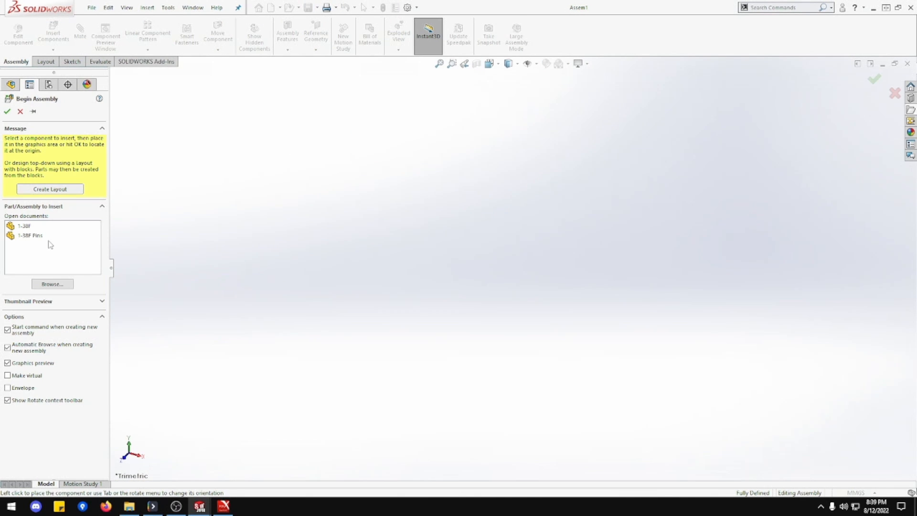
{"action": "left_click", "coordinate": [24, 226]}
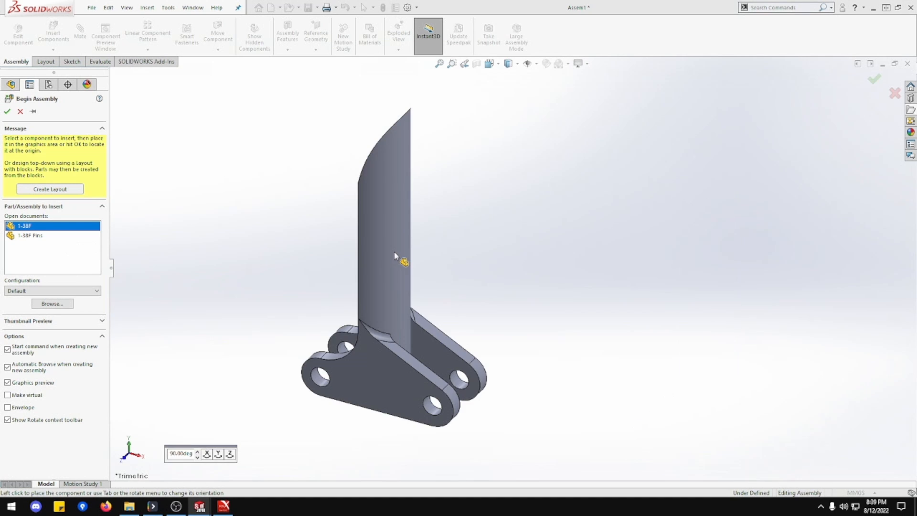
{"action": "left_click", "coordinate": [418, 222]}
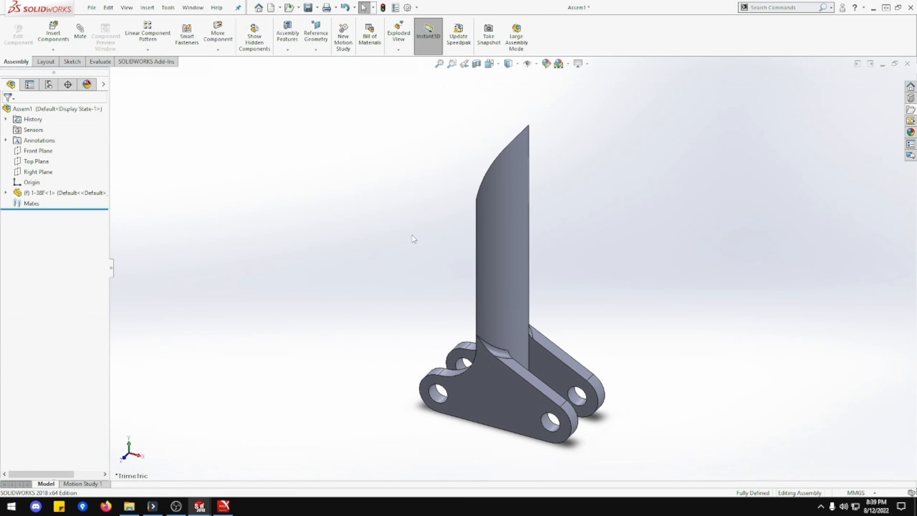
Save all modified documents and store the assembly as "1-38F Assem" in the Assem folder within YT Series 001
{"action": "key", "text": "ctrl+s"}
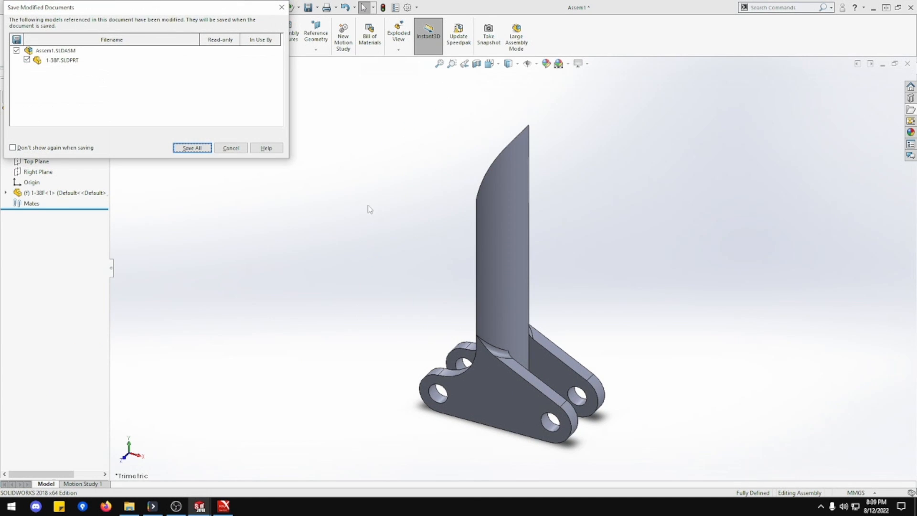
{"action": "left_click", "coordinate": [203, 149]}
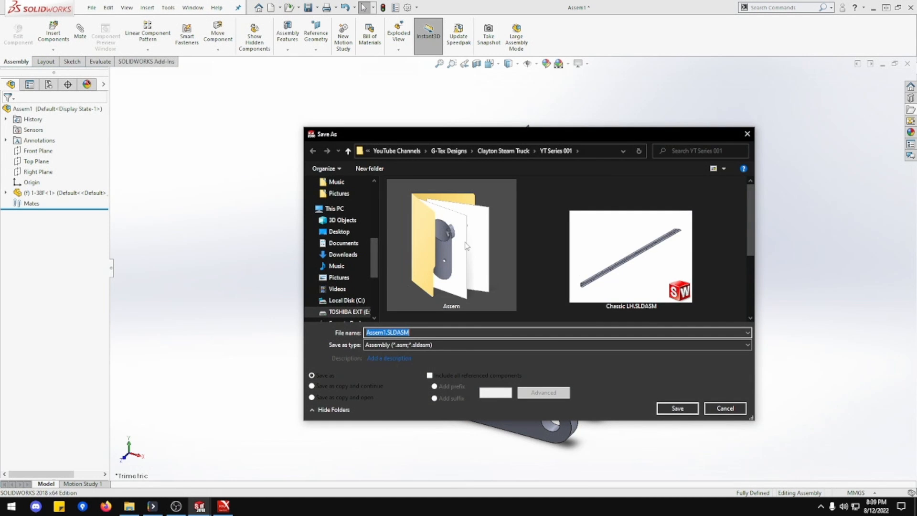
{"action": "left_click", "coordinate": [471, 332]}
{"action": "double_click", "coordinate": [467, 333]}
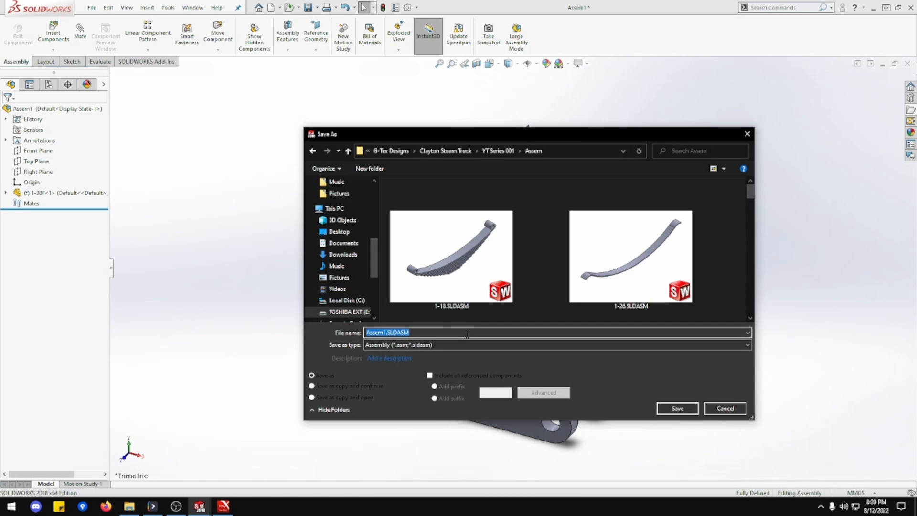
{"action": "type", "text": "1-38F Assem"}
{"action": "key", "text": "Return"}
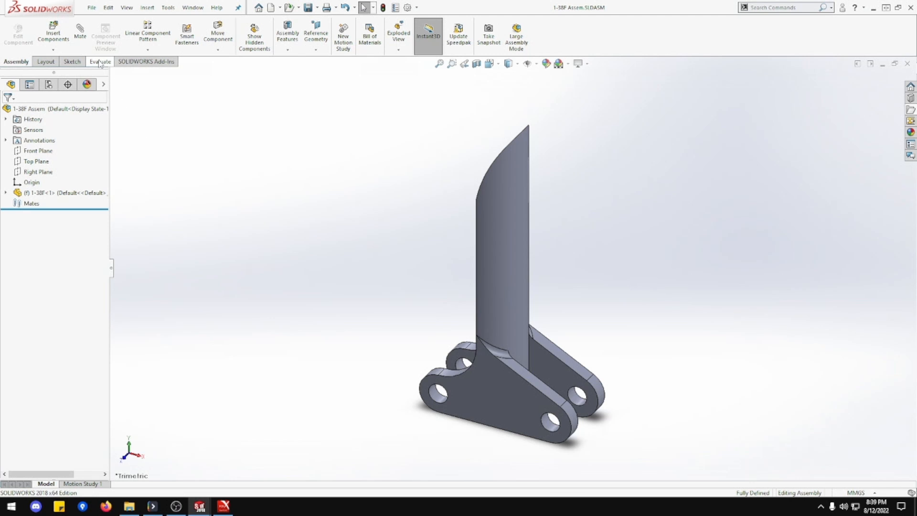
Insert the 1-38F Pins part into the assembly, placing it in the empty space beside the bracket
{"action": "left_click", "coordinate": [54, 50]}
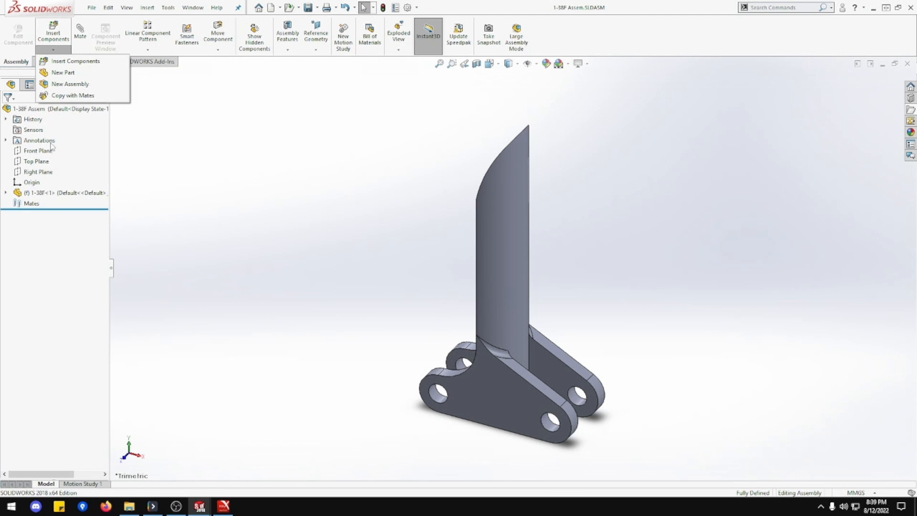
{"action": "left_click", "coordinate": [69, 61]}
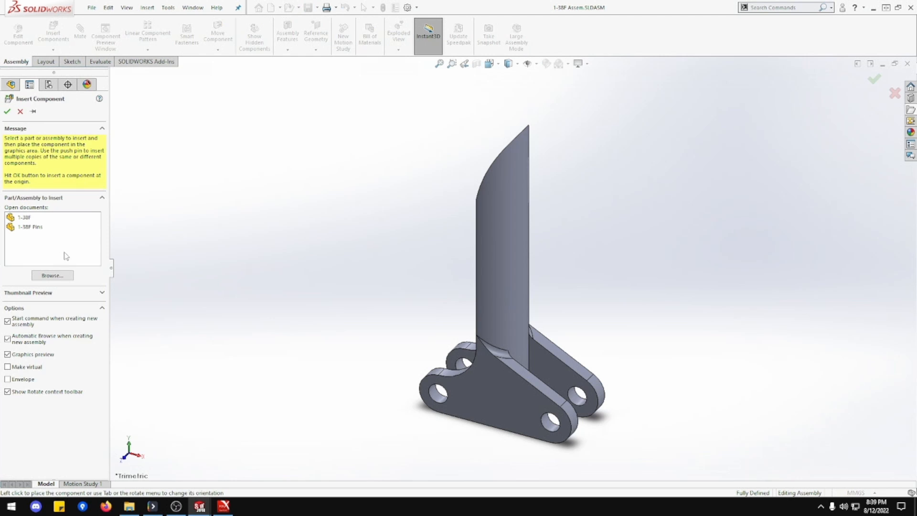
{"action": "left_click", "coordinate": [30, 227]}
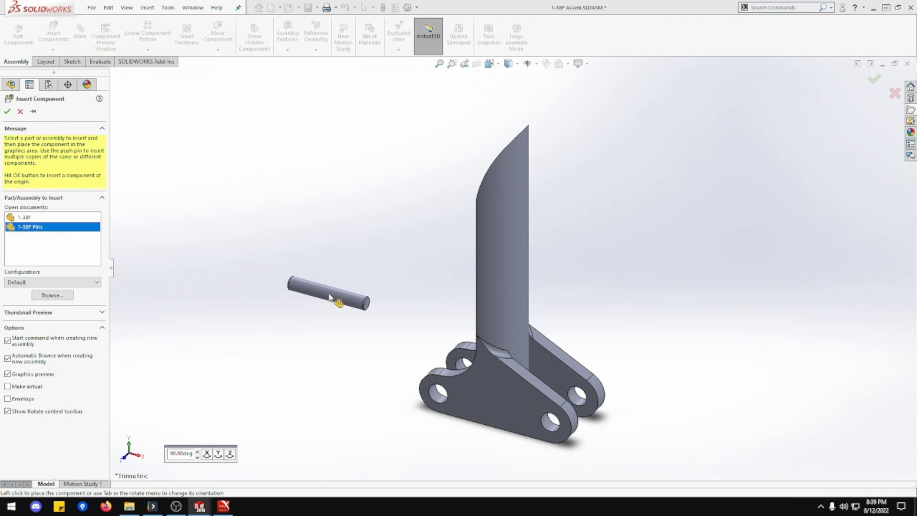
{"action": "left_click", "coordinate": [325, 298]}
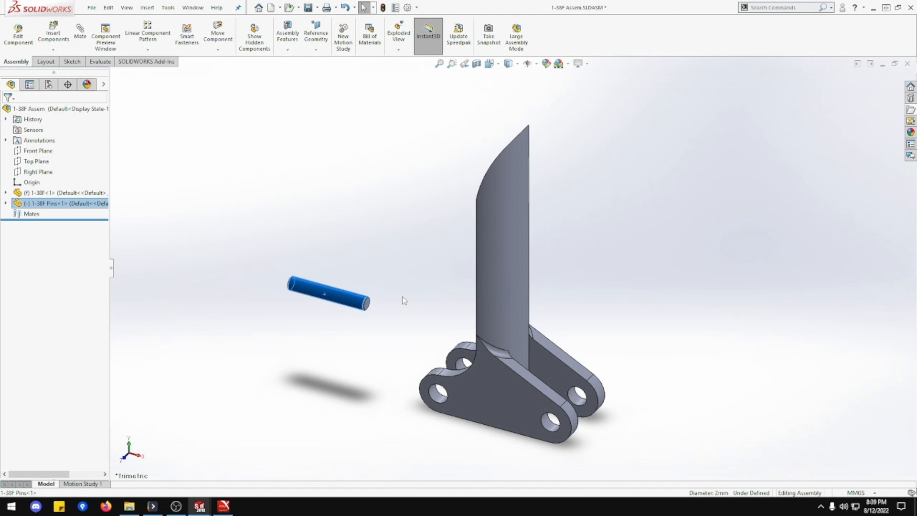
Move the pin closer to the bracket, add a second copy of it nearby, and rebuild and save the assembly
{"action": "left_click_drag", "start_coordinate": [348, 299], "coordinate": [399, 318]}
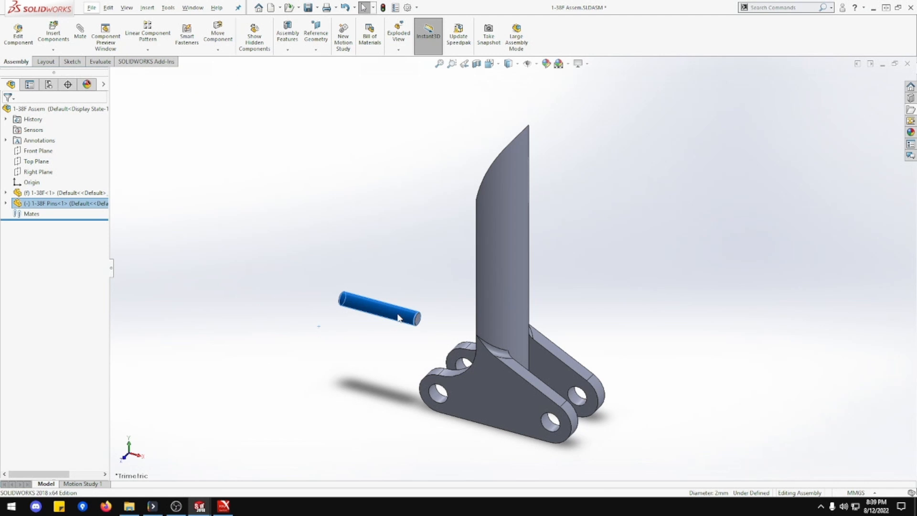
{"action": "left_click", "coordinate": [379, 344]}
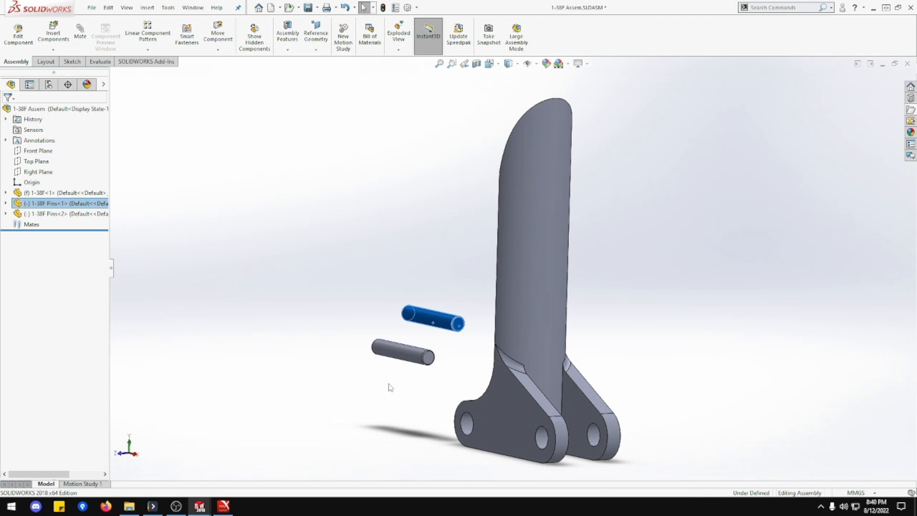
{"action": "scroll", "coordinate": [399, 372], "scroll_direction": "up", "scroll_amount": 2}
{"action": "middle_click_drag", "start_coordinate": [399, 372], "coordinate": [450, 381]}
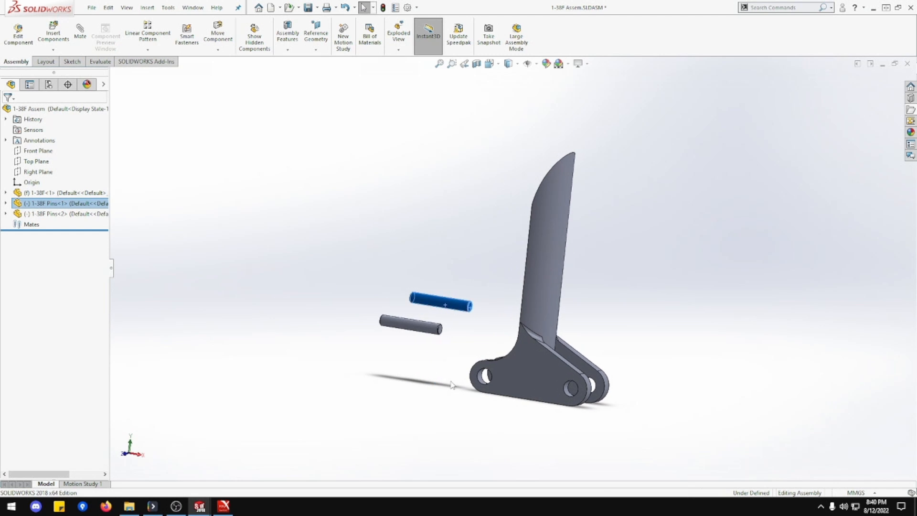
{"action": "scroll", "coordinate": [452, 386], "scroll_direction": "down", "scroll_amount": 3}
{"action": "left_click", "coordinate": [481, 291]}
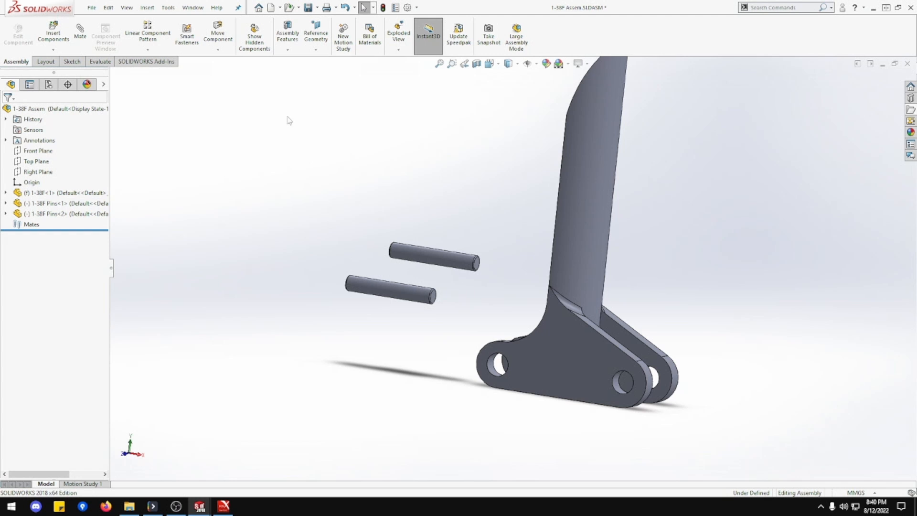
{"action": "key", "text": "ctrl+s"}
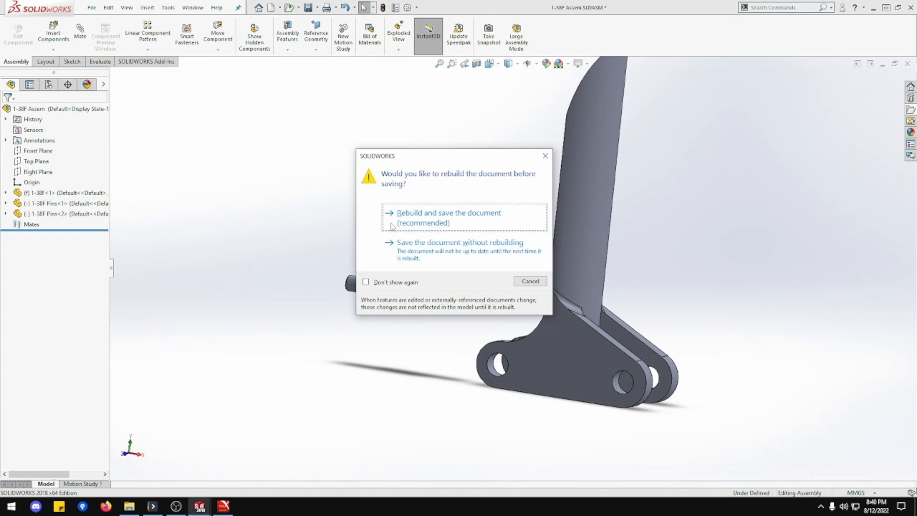
{"action": "left_click", "coordinate": [414, 225]}
Mate the two pins concentrically with the bracket's two lower holes, one pin in each hole
{"action": "left_click", "coordinate": [85, 39]}
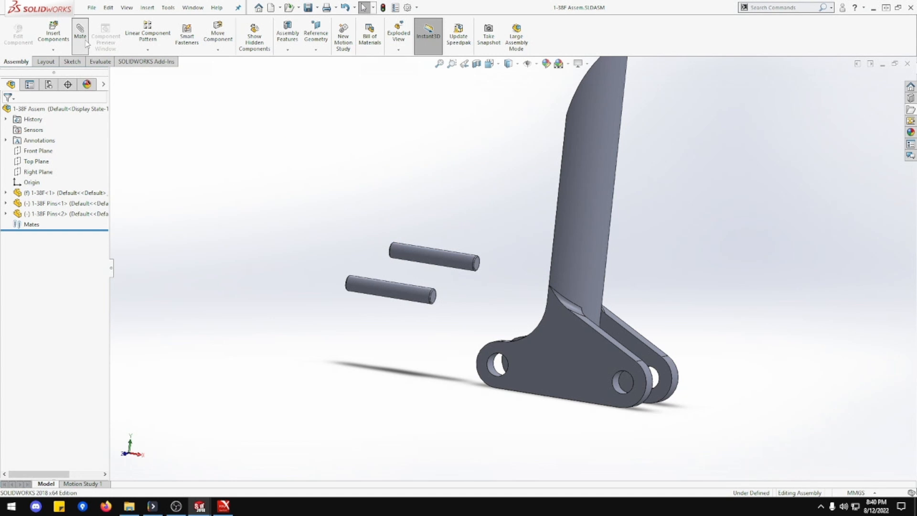
{"action": "left_click", "coordinate": [434, 261]}
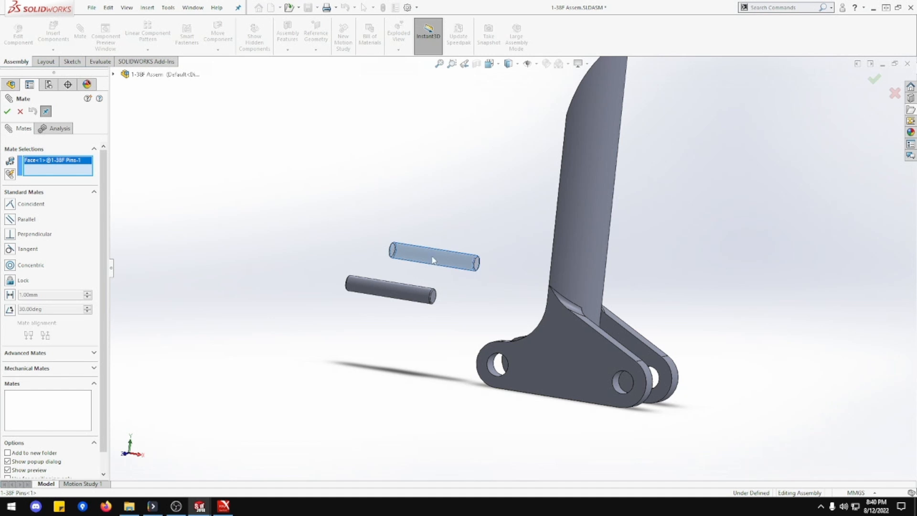
{"action": "left_click", "coordinate": [495, 374]}
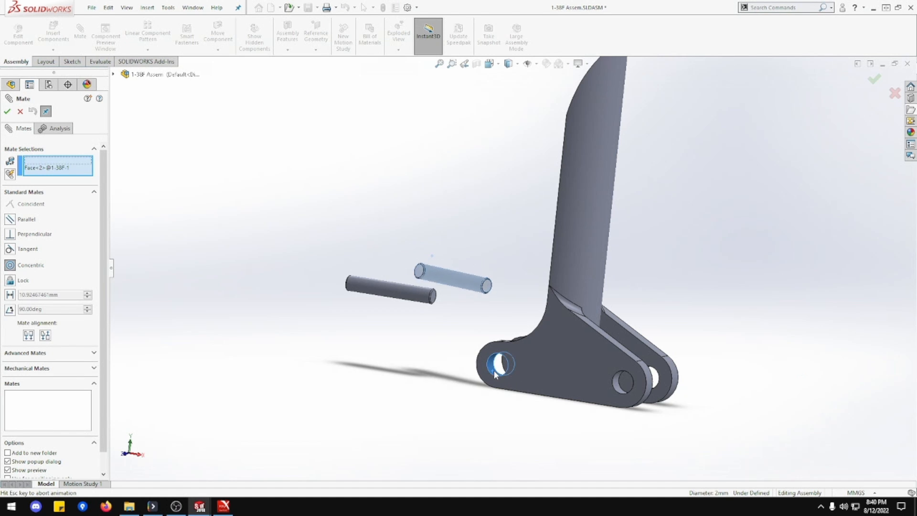
{"action": "left_click", "coordinate": [613, 386]}
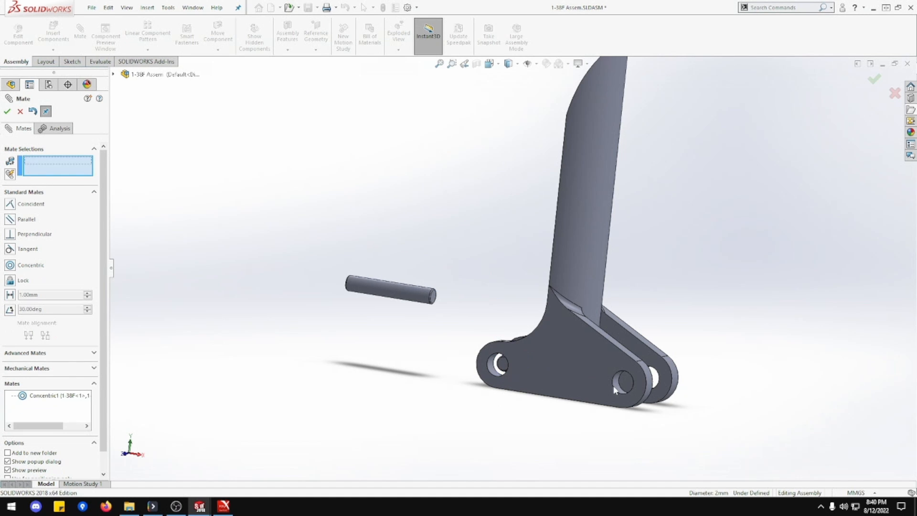
{"action": "left_click", "coordinate": [618, 388]}
{"action": "left_click", "coordinate": [408, 298]}
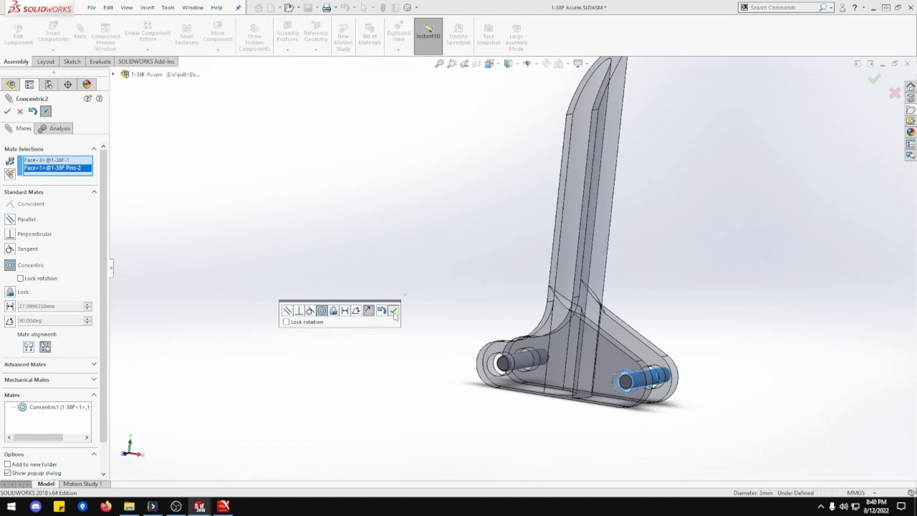
{"action": "left_click", "coordinate": [394, 311]}
Add a coincident mate between the matching end faces of the two pins
{"action": "left_click", "coordinate": [499, 366]}
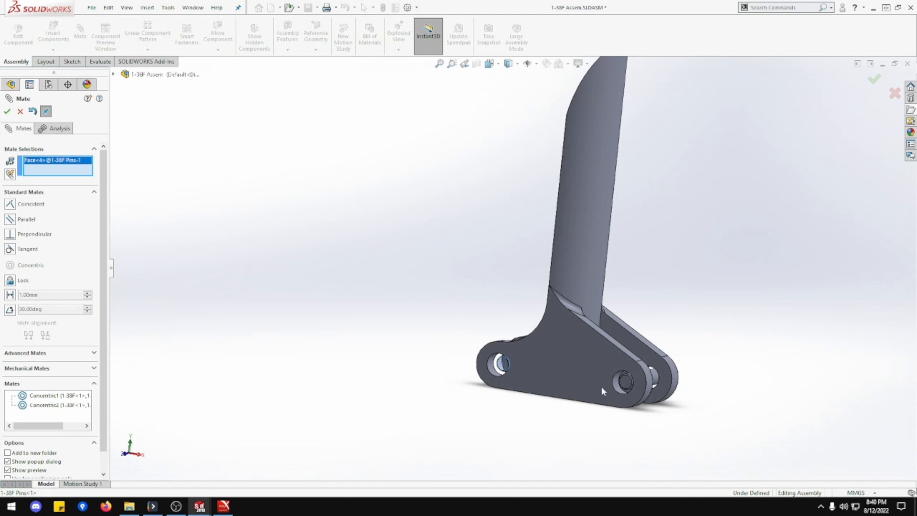
{"action": "left_click", "coordinate": [623, 386]}
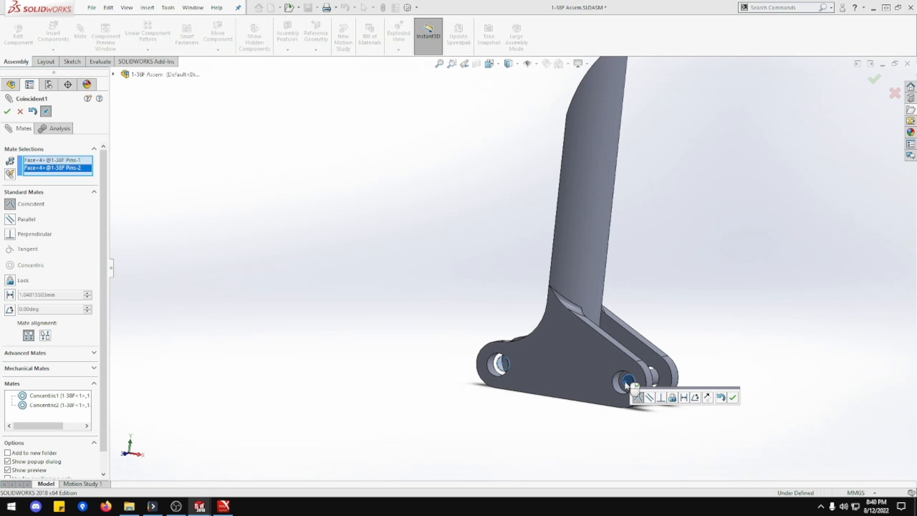
{"action": "left_click", "coordinate": [733, 397]}
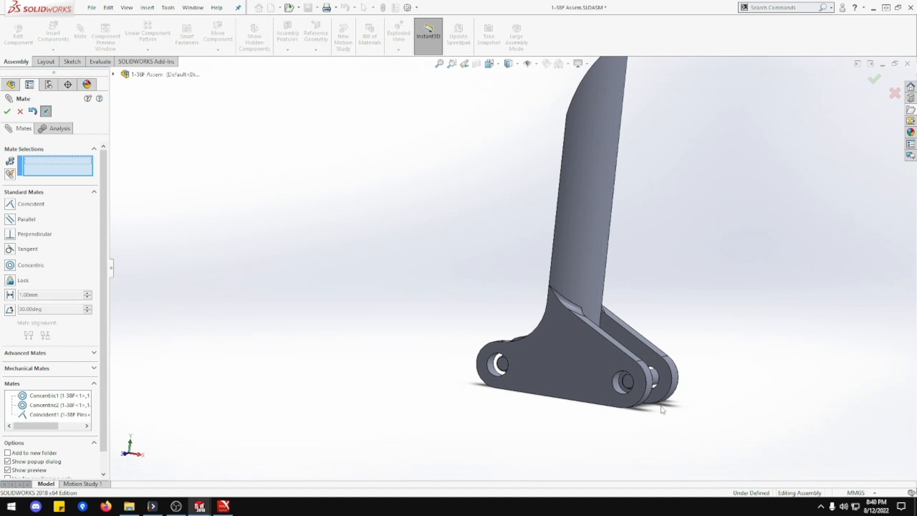
Add a 1 mm distance mate between the bracket's outer side face and the adjacent pin end face, and save the assembly
{"action": "middle_click_drag", "start_coordinate": [662, 409], "coordinate": [690, 406]}
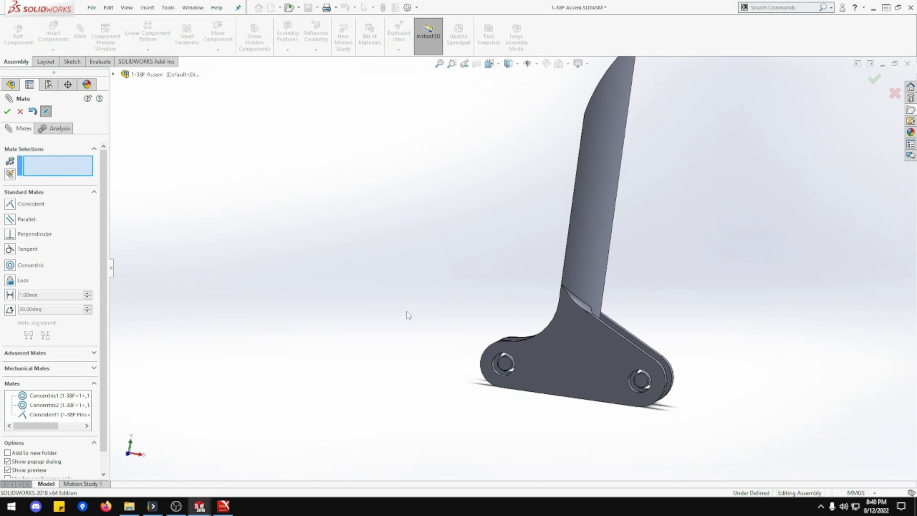
{"action": "scroll", "coordinate": [552, 374], "scroll_direction": "down", "scroll_amount": 2}
{"action": "scroll", "coordinate": [605, 362], "scroll_direction": "down", "scroll_amount": 2}
{"action": "middle_click_drag", "start_coordinate": [607, 367], "coordinate": [486, 363]}
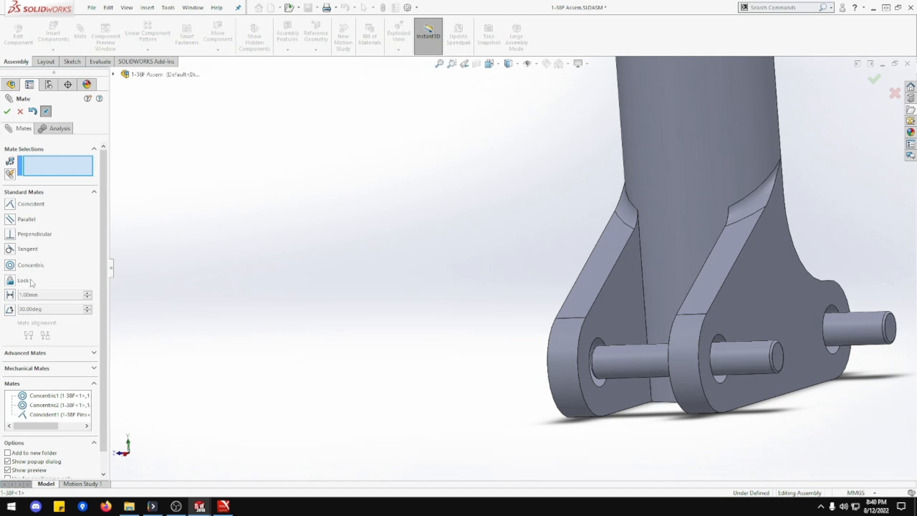
{"action": "left_click", "coordinate": [10, 296]}
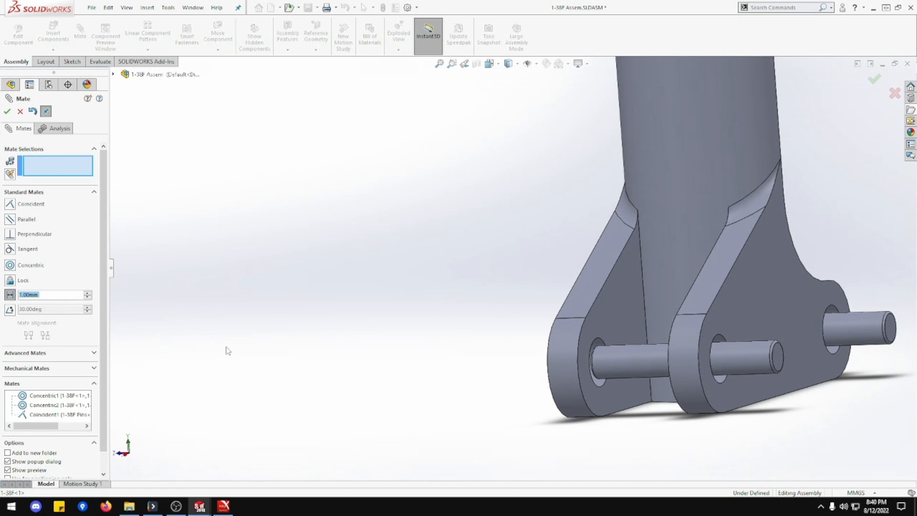
{"action": "left_click", "coordinate": [756, 402]}
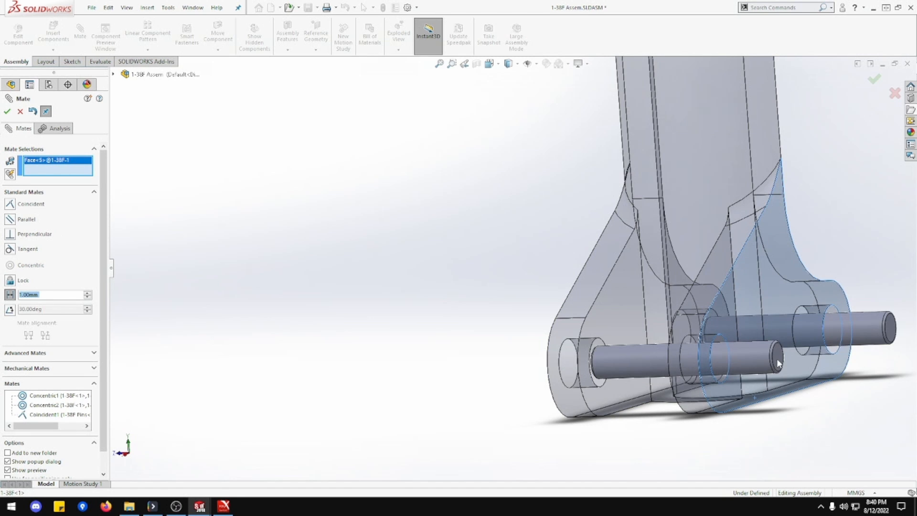
{"action": "left_click", "coordinate": [778, 363]}
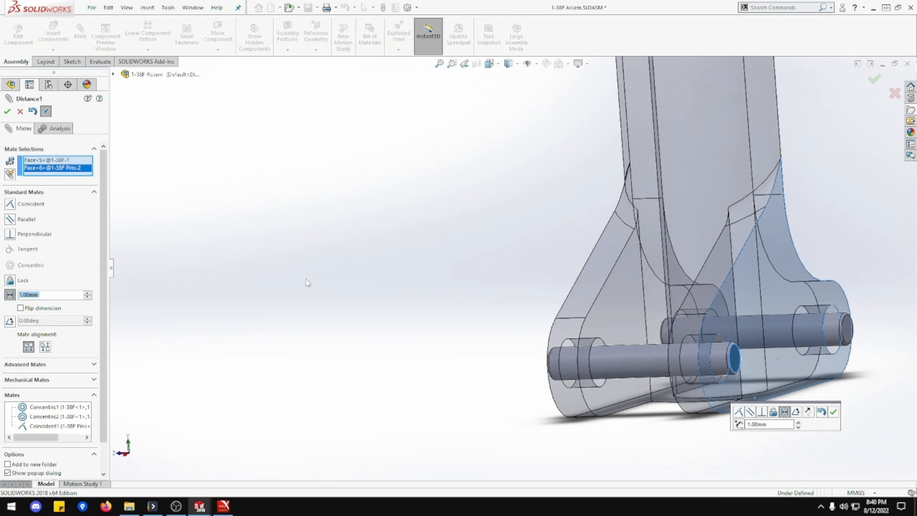
{"action": "left_click", "coordinate": [8, 112]}
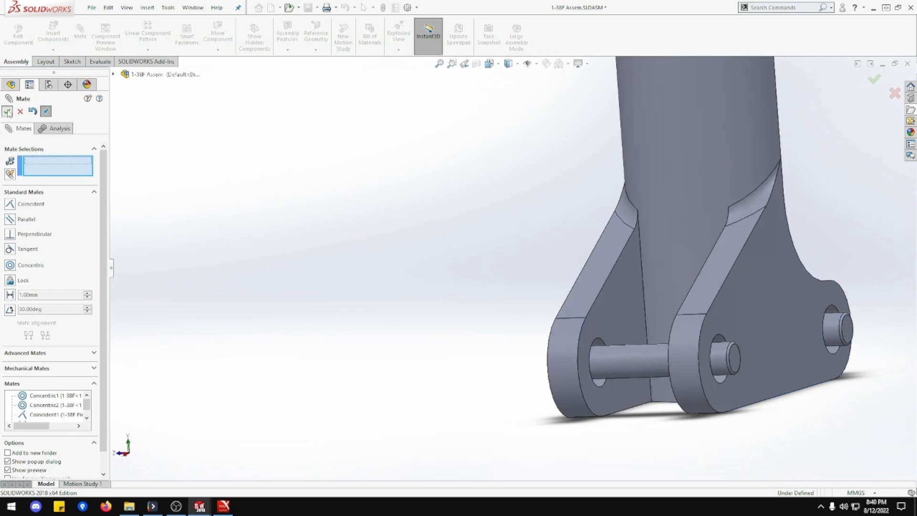
{"action": "left_click", "coordinate": [7, 112]}
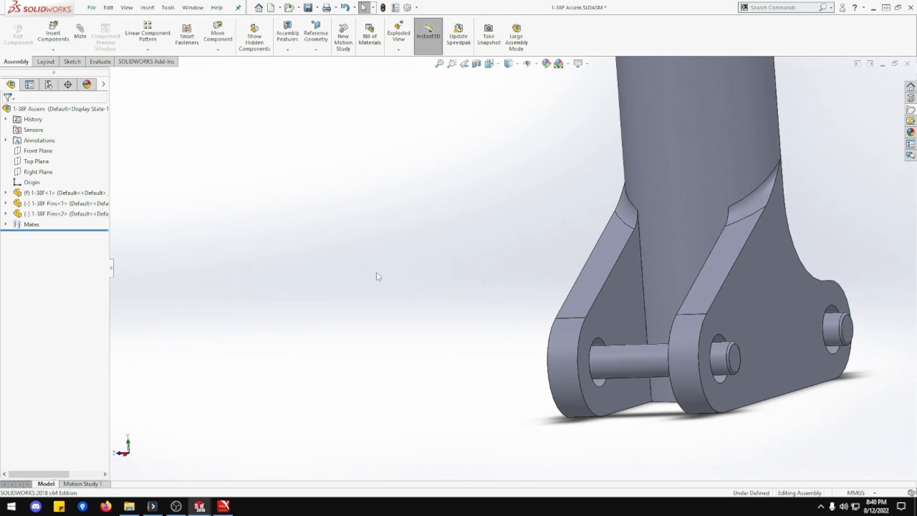
{"action": "key", "text": "ctrl+s"}
Switch to the 1-38F Pins part and set the circle diameter in its extrusion sketch to 3 mm
{"action": "key", "text": "ctrl+Tab"}
{"action": "key", "text": "ctrl+Tab"}
{"action": "key", "text": "ctrl+Tab"}
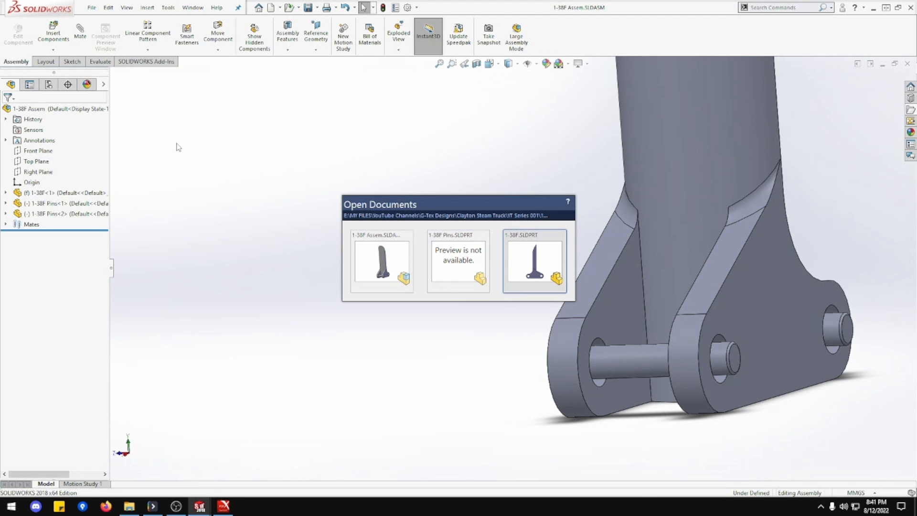
{"action": "key", "text": "ctrl+Tab"}
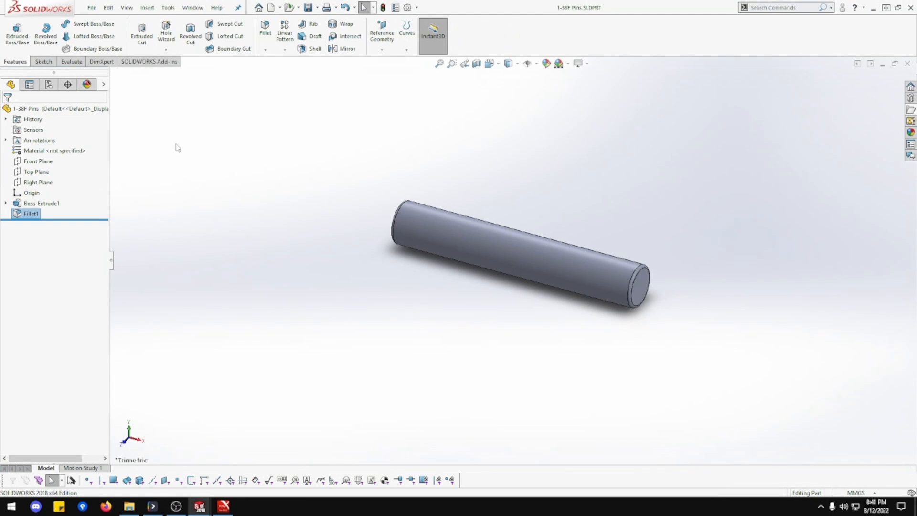
{"action": "left_click", "coordinate": [6, 204]}
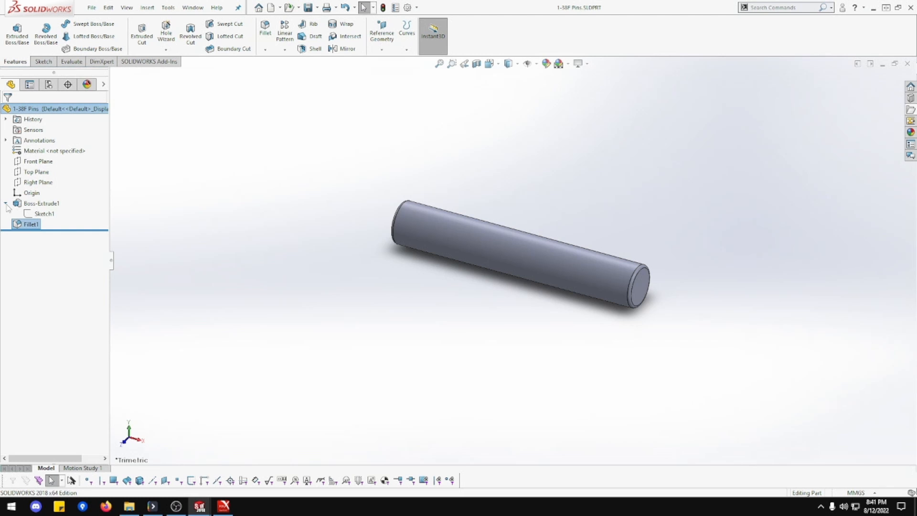
{"action": "left_click", "coordinate": [31, 213]}
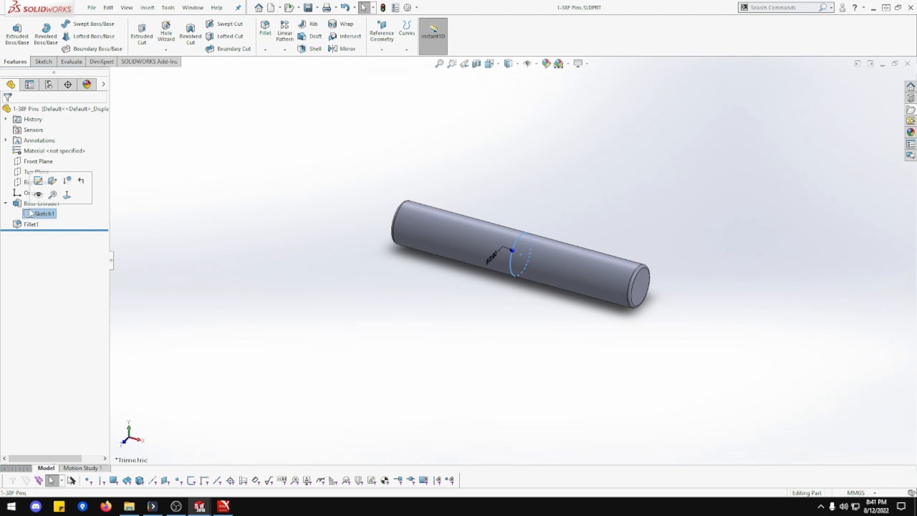
{"action": "left_click", "coordinate": [491, 267]}
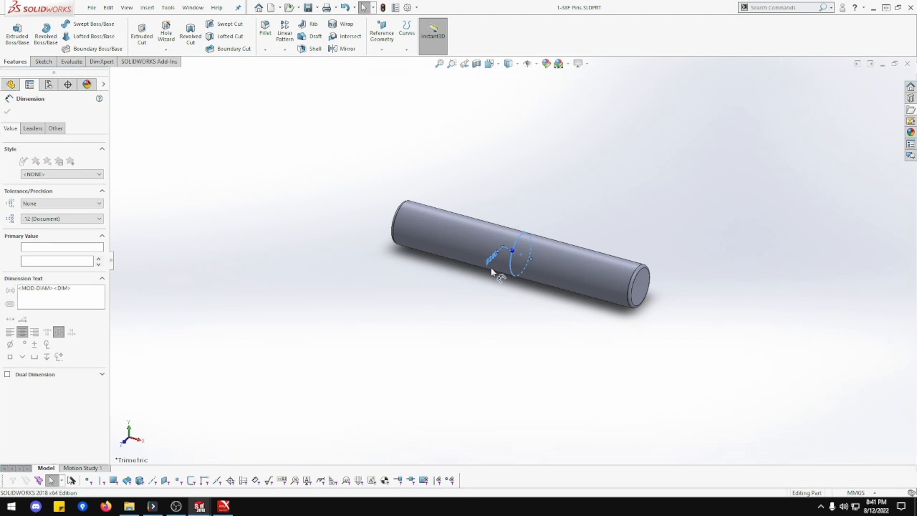
{"action": "double_click", "coordinate": [491, 267]}
{"action": "type", "text": "3"}
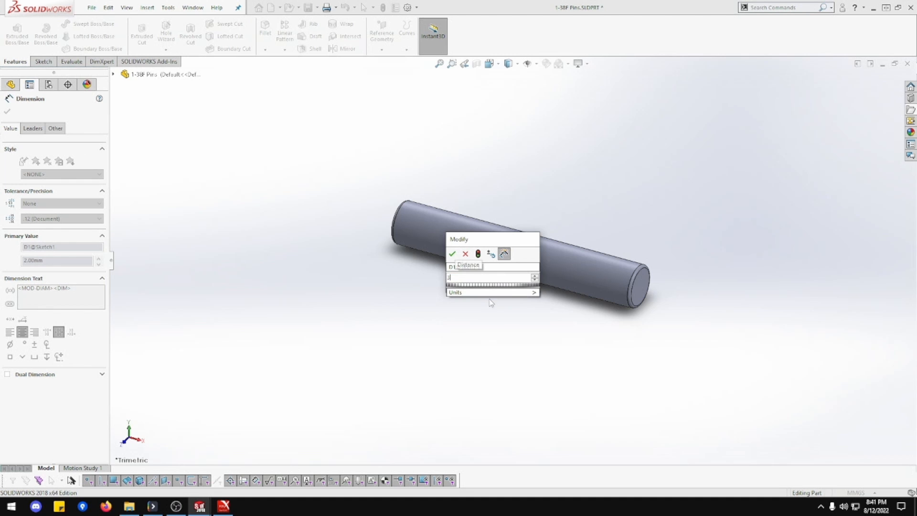
{"action": "key", "text": "Return"}
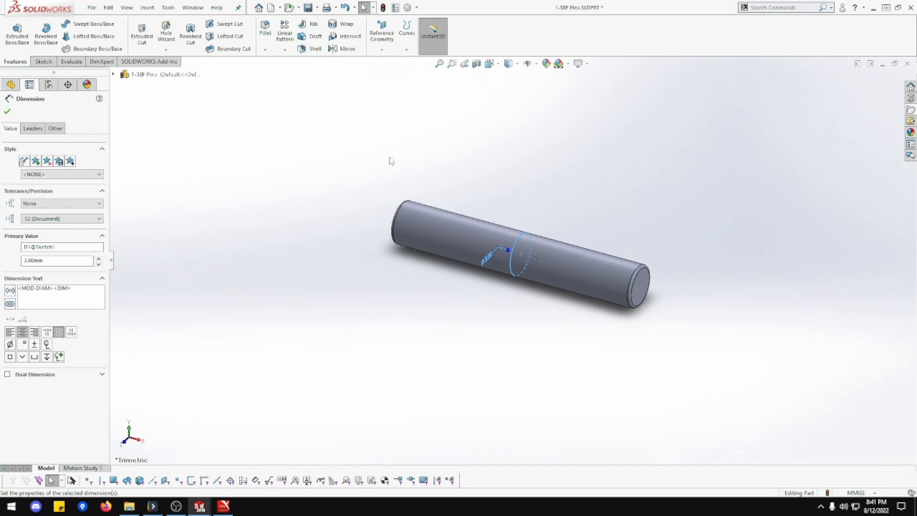
{"action": "left_click", "coordinate": [8, 112]}
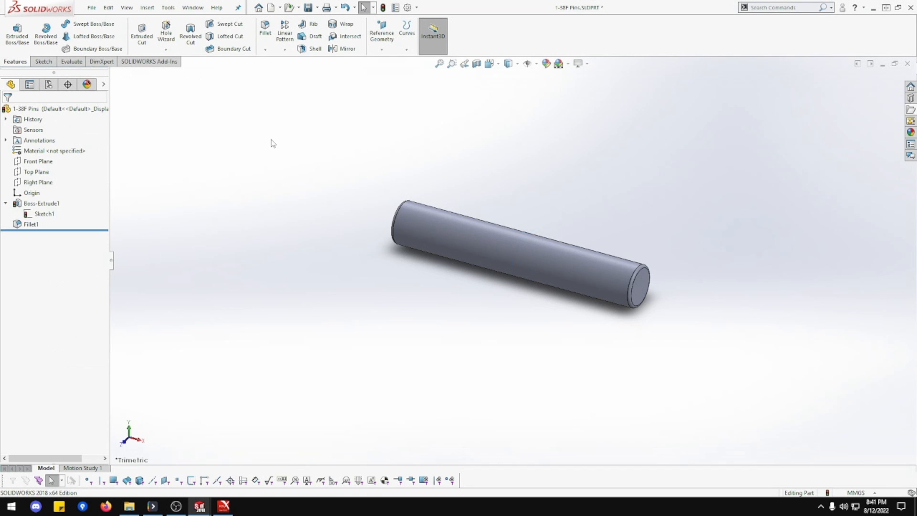
Save the pin part, and return to the 1-38F assembly to rebuild it with the changed pins
{"action": "key", "text": "ctrl+s"}
{"action": "left_click", "coordinate": [414, 219]}
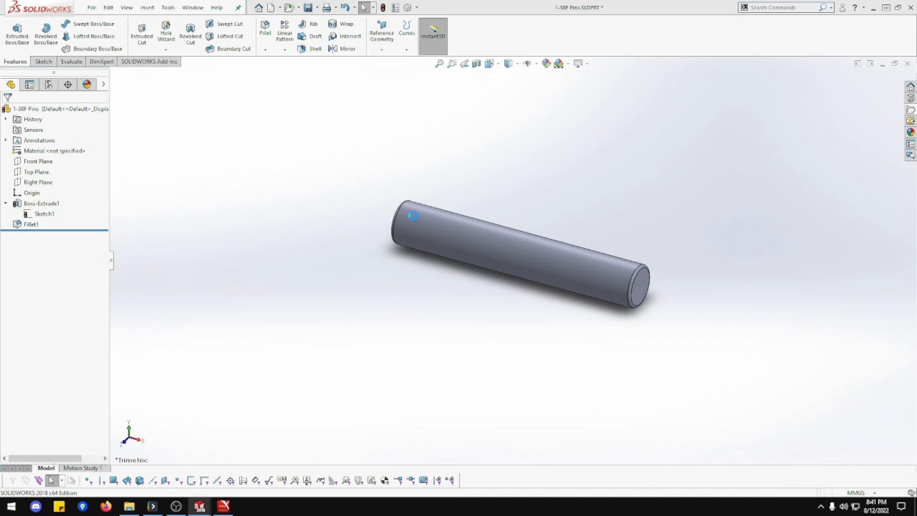
{"action": "key", "text": "ctrl+Tab"}
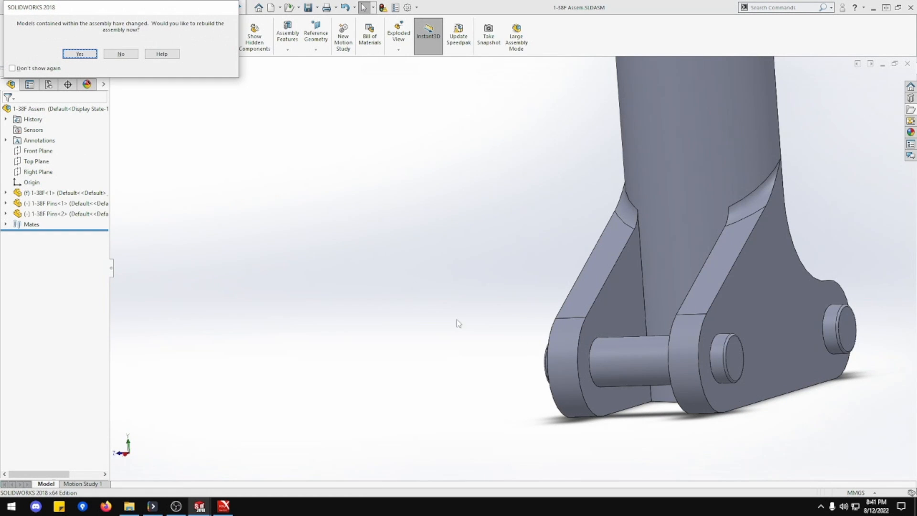
{"action": "left_click", "coordinate": [80, 55]}
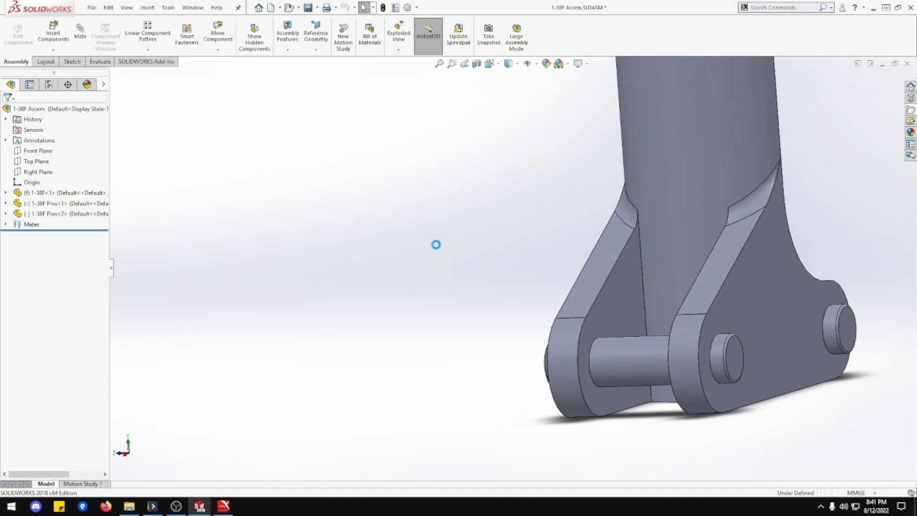
Examine how the pin fits its hole, viewing normal to the pin's end face with hidden lines visible
{"action": "middle_click_drag", "start_coordinate": [430, 284], "coordinate": [558, 420]}
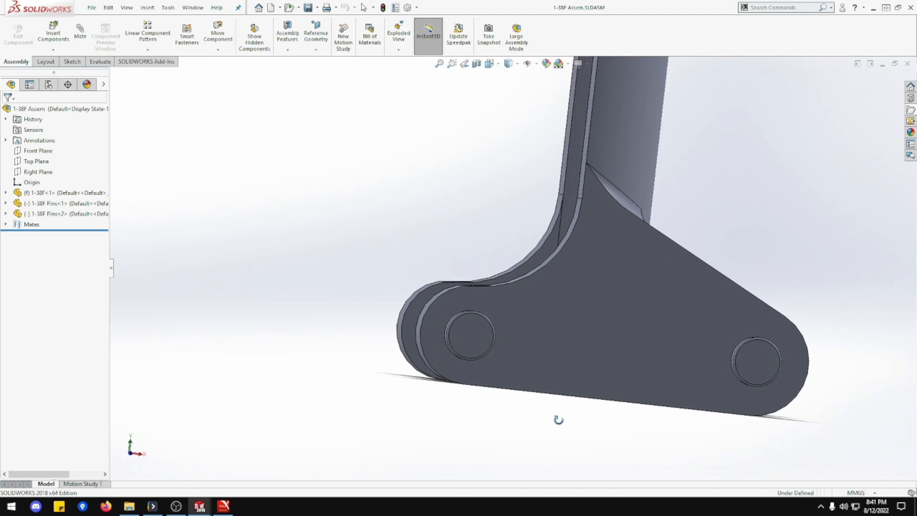
{"action": "left_click", "coordinate": [471, 335]}
{"action": "right_click", "coordinate": [472, 336]}
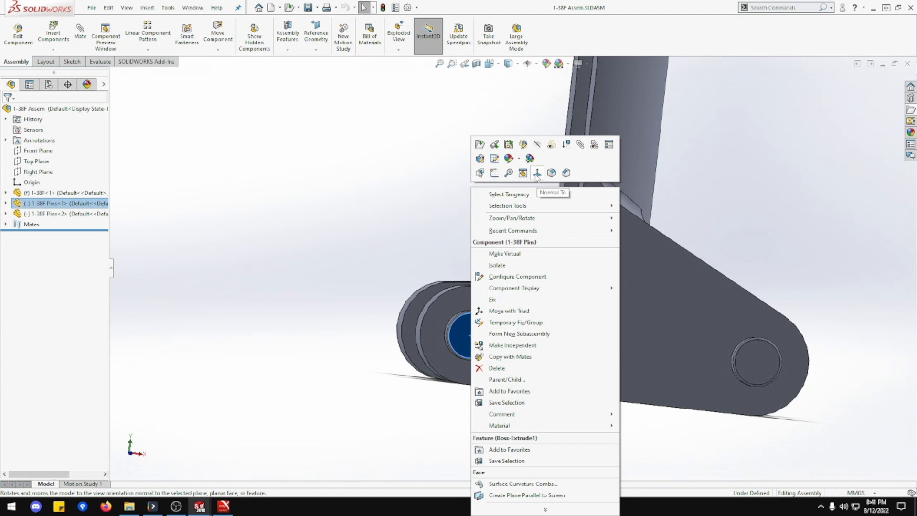
{"action": "left_click", "coordinate": [538, 173]}
{"action": "left_click", "coordinate": [508, 64]}
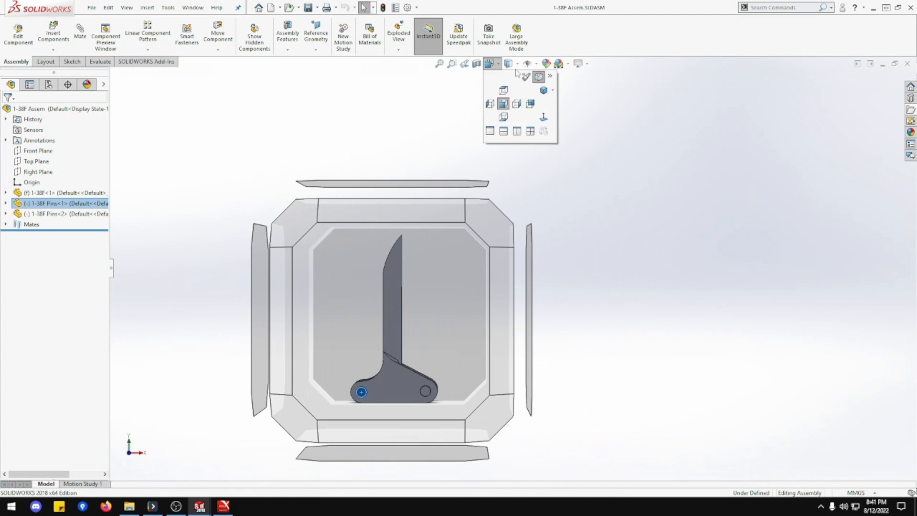
{"action": "left_click", "coordinate": [510, 119]}
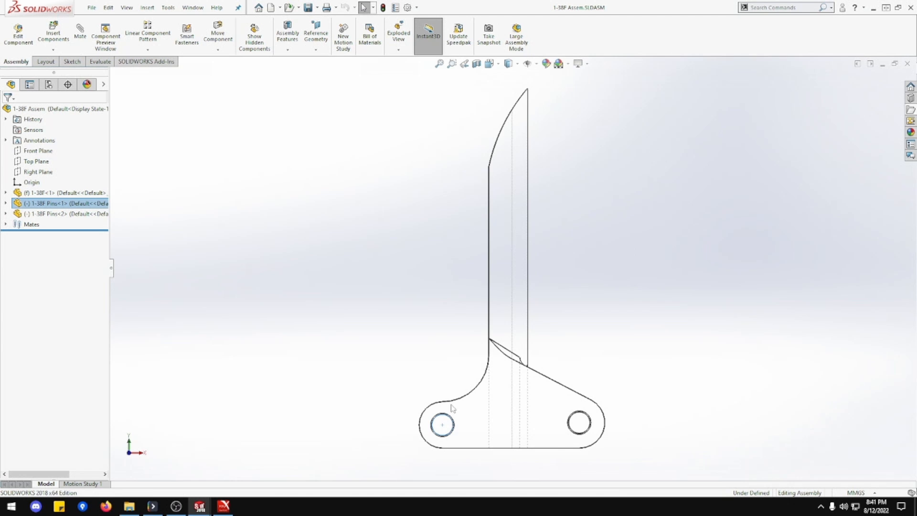
{"action": "scroll", "coordinate": [453, 408], "scroll_direction": "down", "scroll_amount": 10}
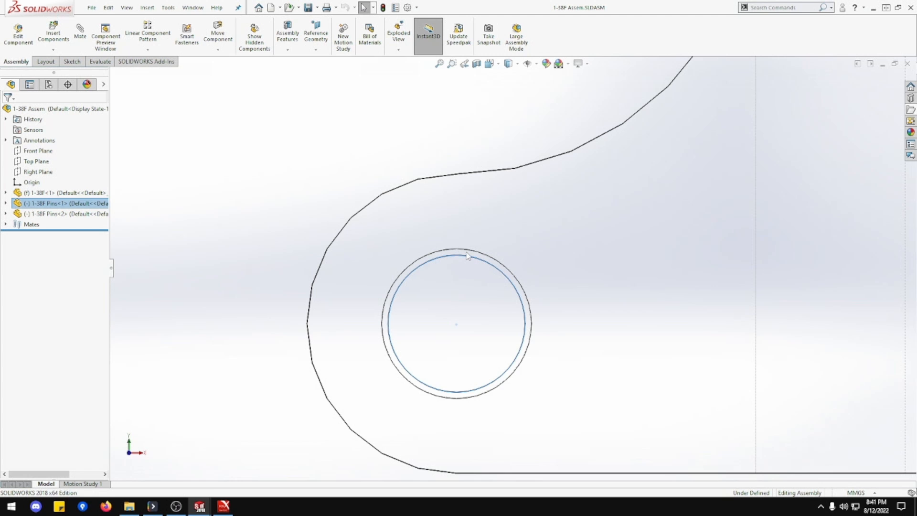
{"action": "scroll", "coordinate": [467, 256], "scroll_direction": "up", "scroll_amount": 3}
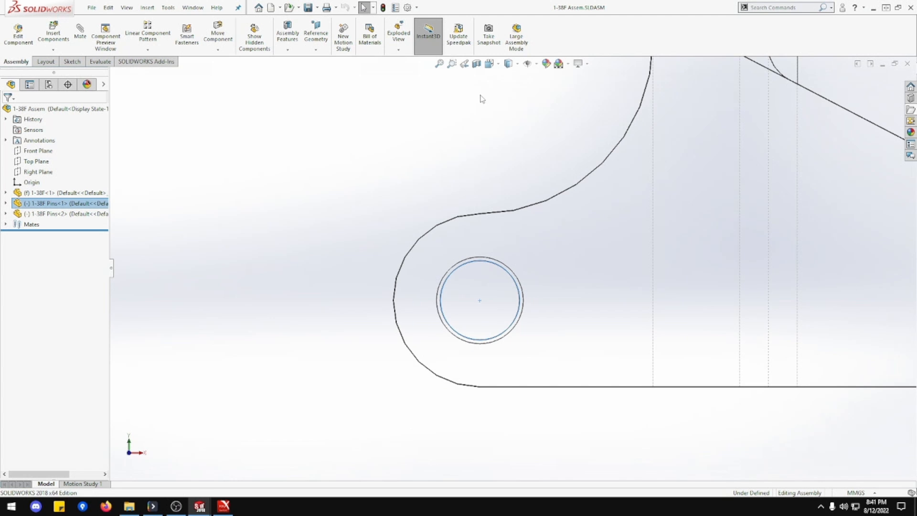
Restore the shaded display with edges and show the whole assembly in an isometric view
{"action": "left_click", "coordinate": [518, 65]}
{"action": "left_click", "coordinate": [505, 76]}
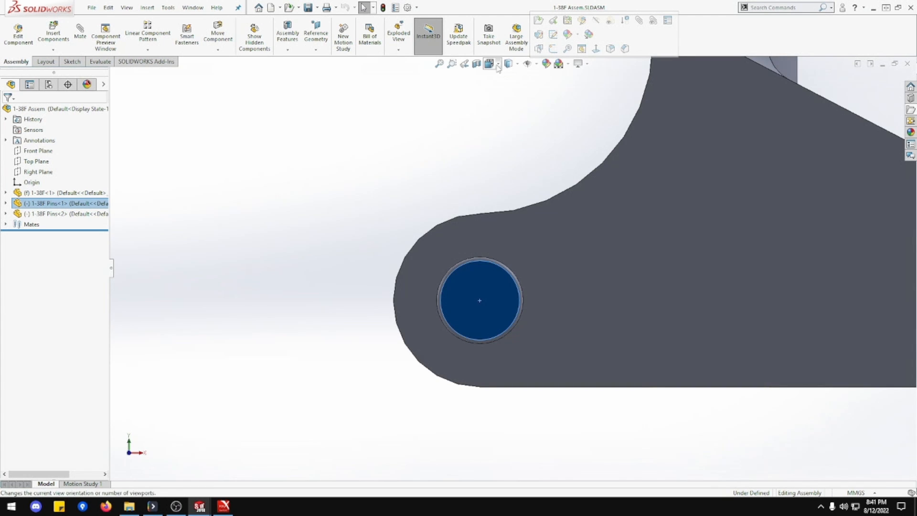
{"action": "key", "text": "space"}
{"action": "left_click", "coordinate": [322, 222]}
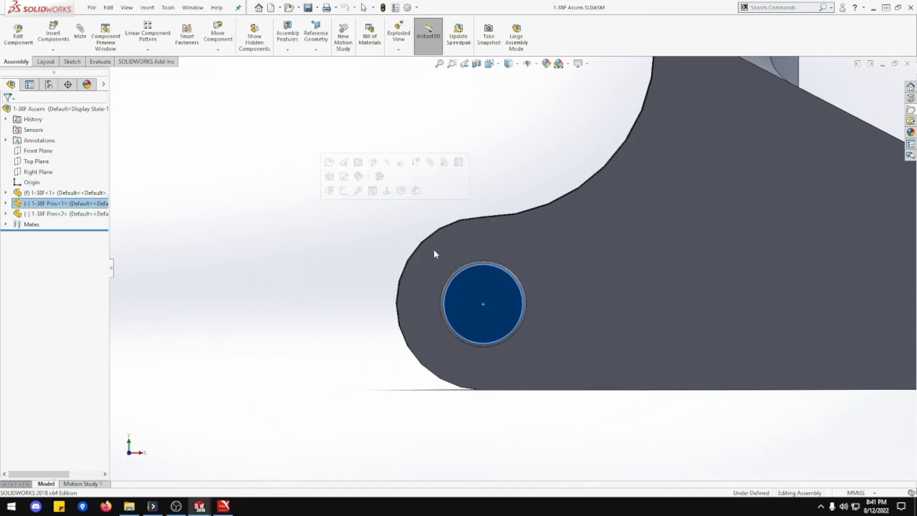
{"action": "scroll", "coordinate": [621, 375], "scroll_direction": "down", "scroll_amount": 2}
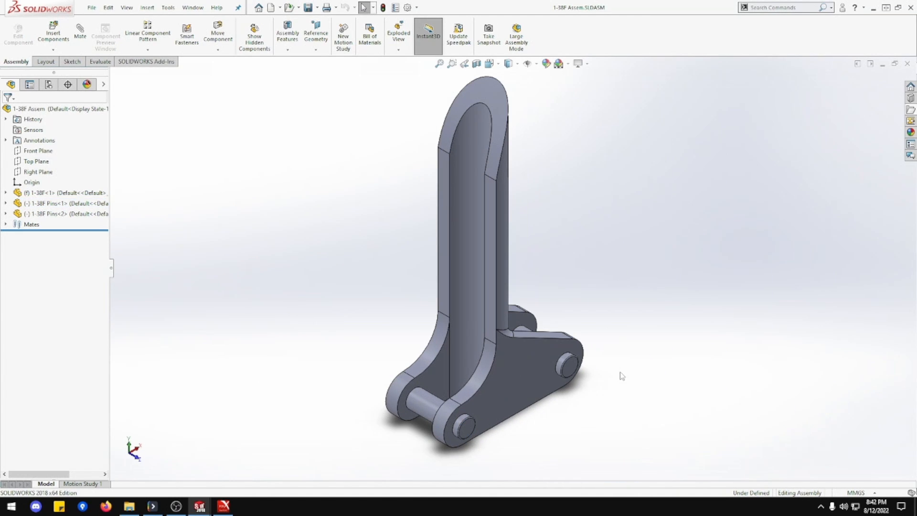